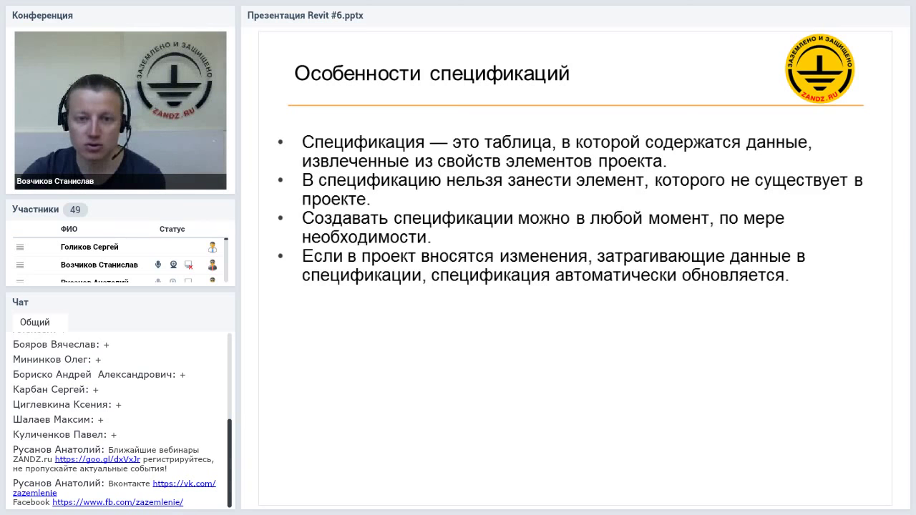
Advance the presentation to the 'Структура спецификации' slide
key(Right)
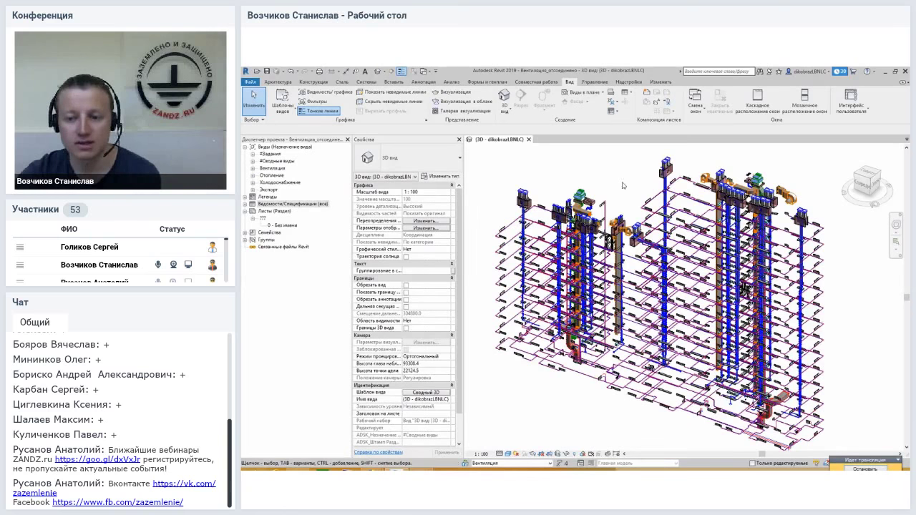
Shift the 3D model left and expand the 'Ведомости/Спецификации (все)' schedule list
middle_drag(691, 240, 682, 241)
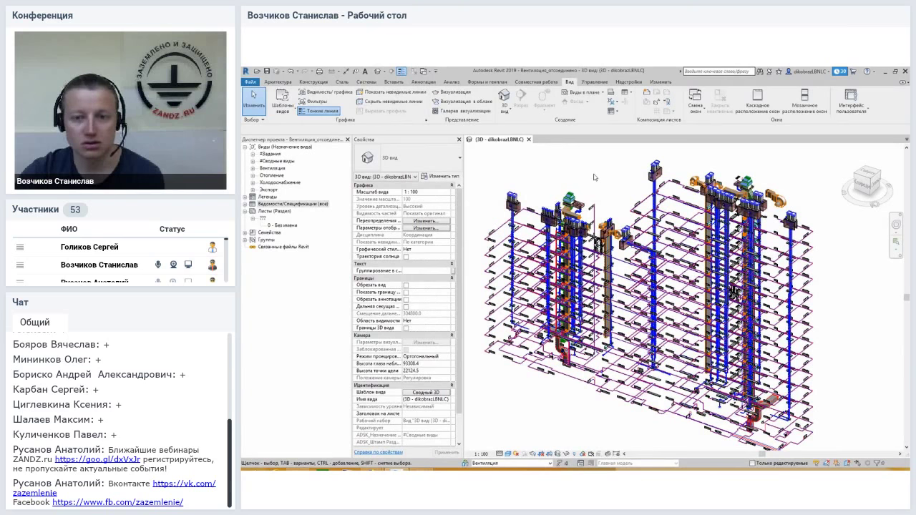
middle_drag(593, 179, 592, 184)
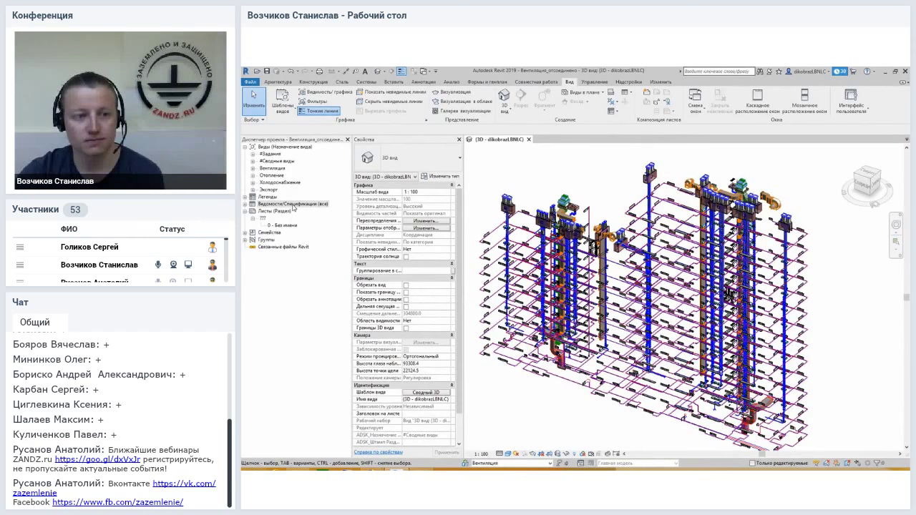
click(245, 205)
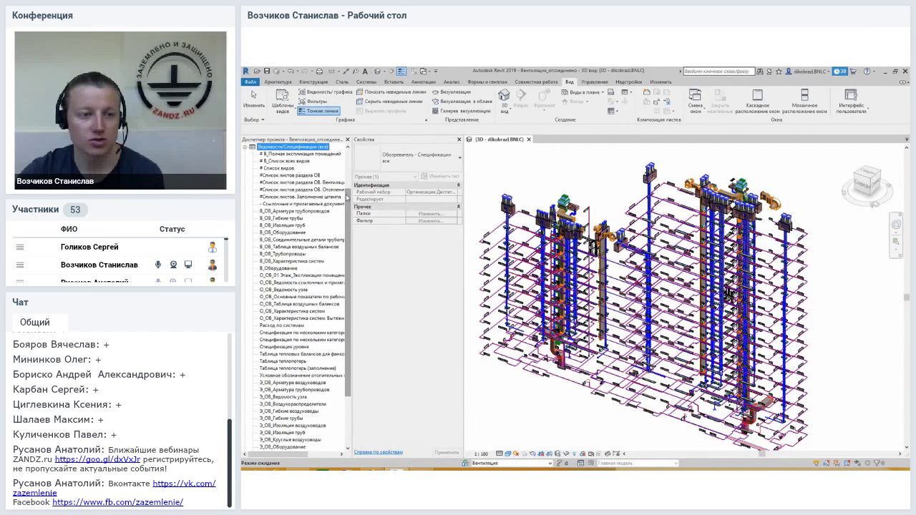
scroll(347, 198, down, 3)
Look through the В_Оборудование, flexible duct, round duct and sheet list schedules
click(279, 197)
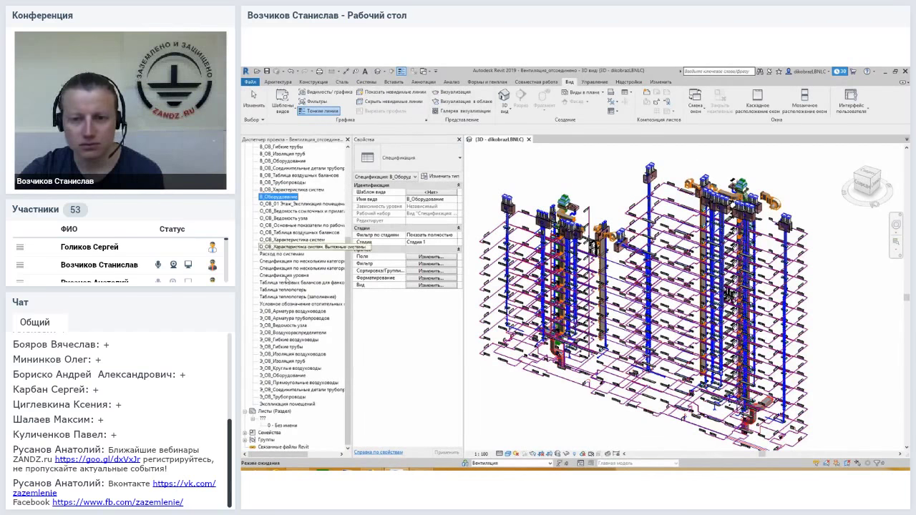
click(292, 341)
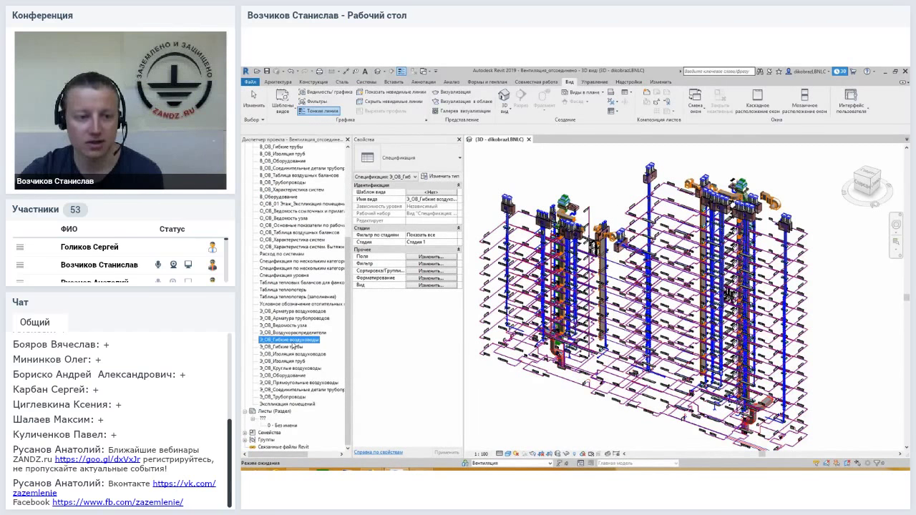
scroll(345, 315, up, 1)
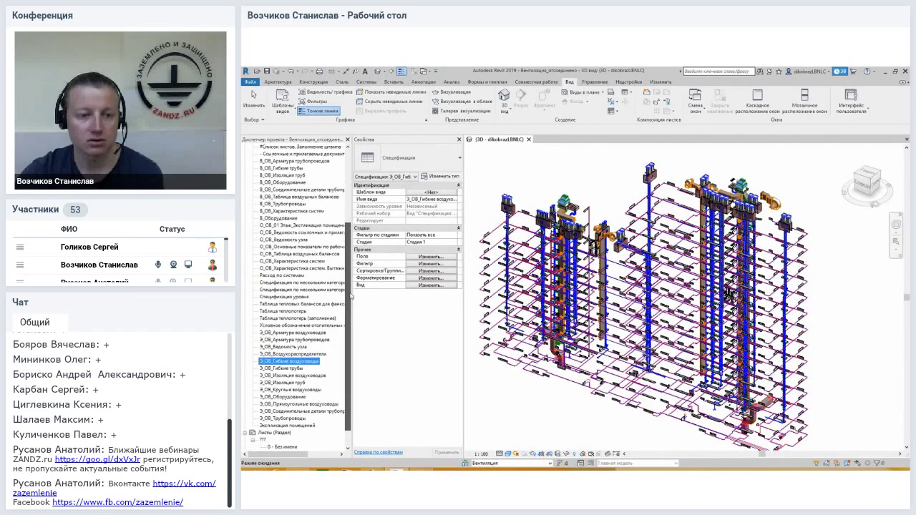
click(289, 390)
scroll(348, 315, up, 4)
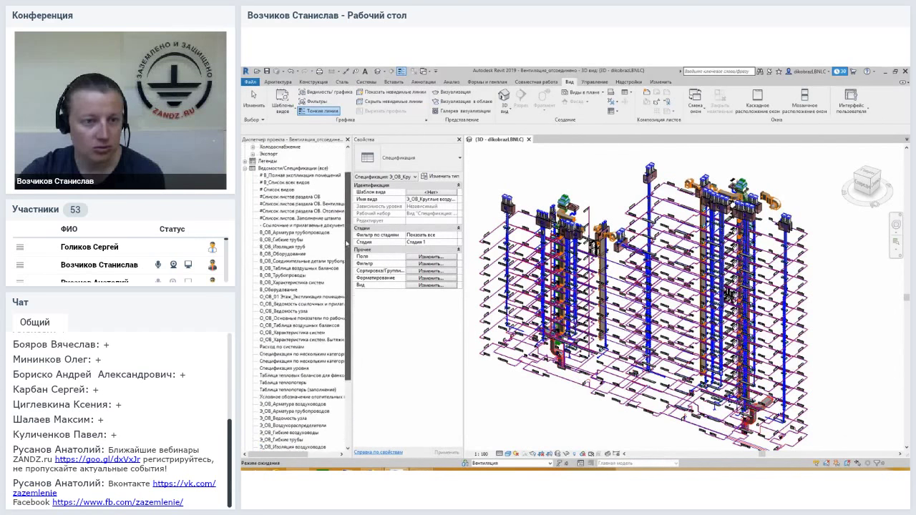
click(284, 212)
Check the Э_ОВ_Трубопроводы schedule and settle on the room explication schedule
click(285, 191)
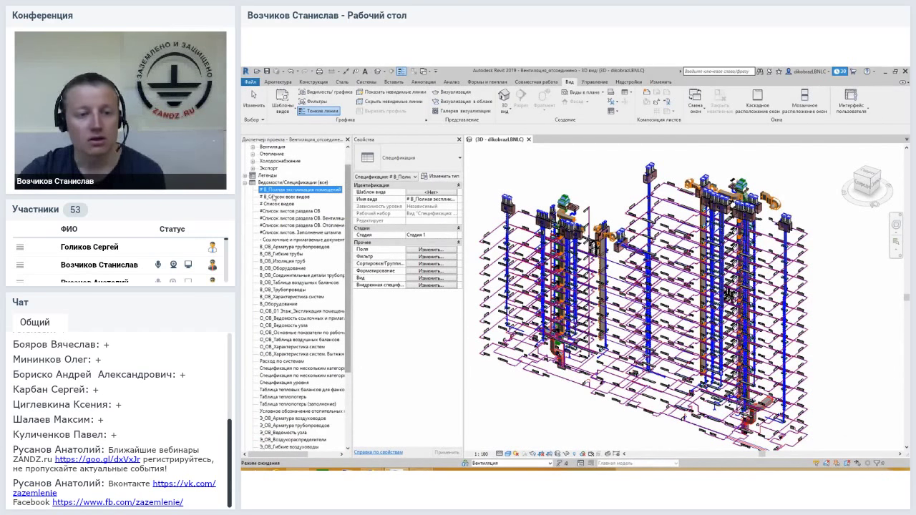
scroll(345, 189, down, 2)
scroll(346, 189, down, 3)
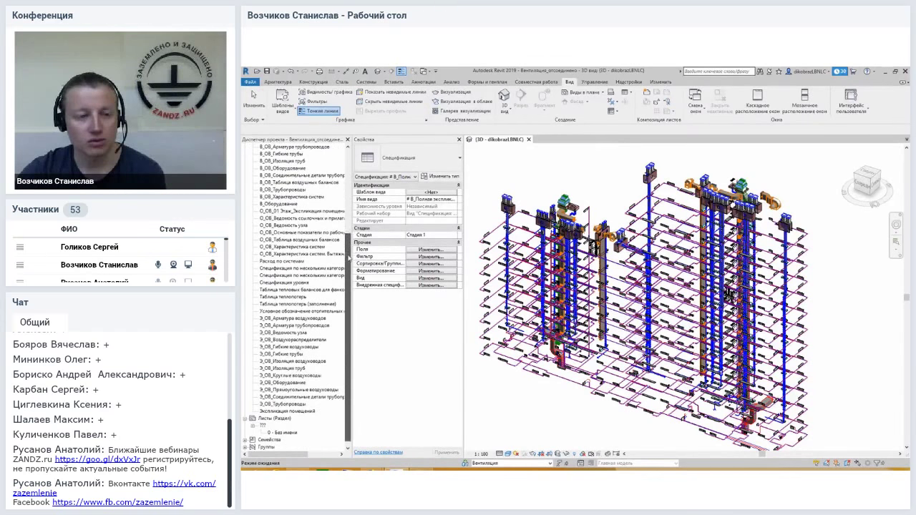
click(283, 405)
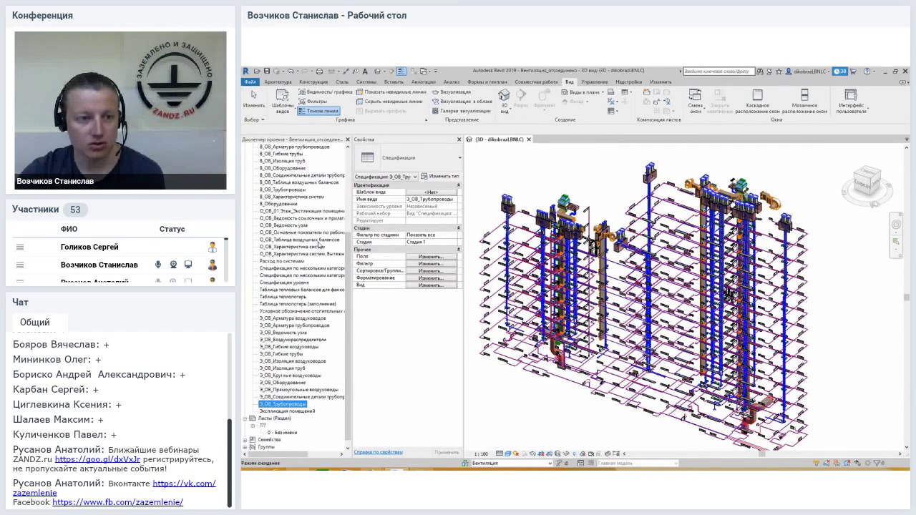
scroll(320, 245, up, 3)
scroll(307, 222, up, 2)
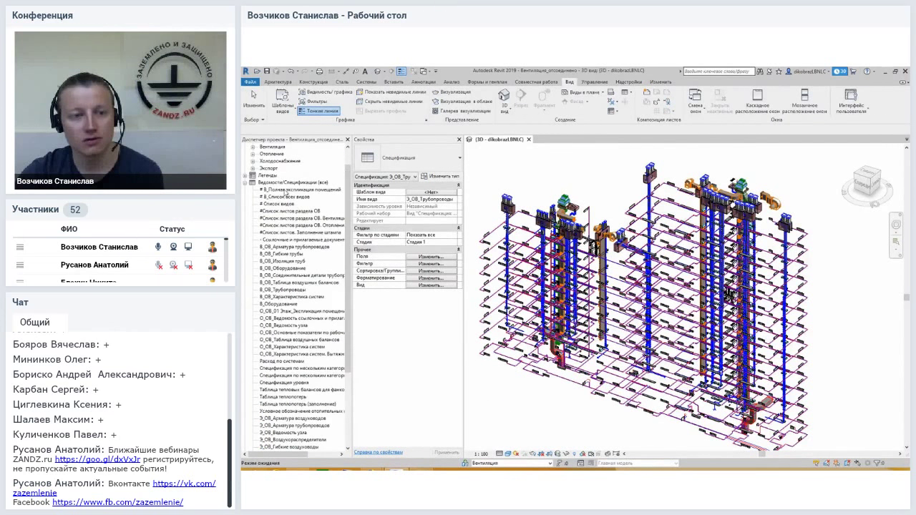
click(284, 190)
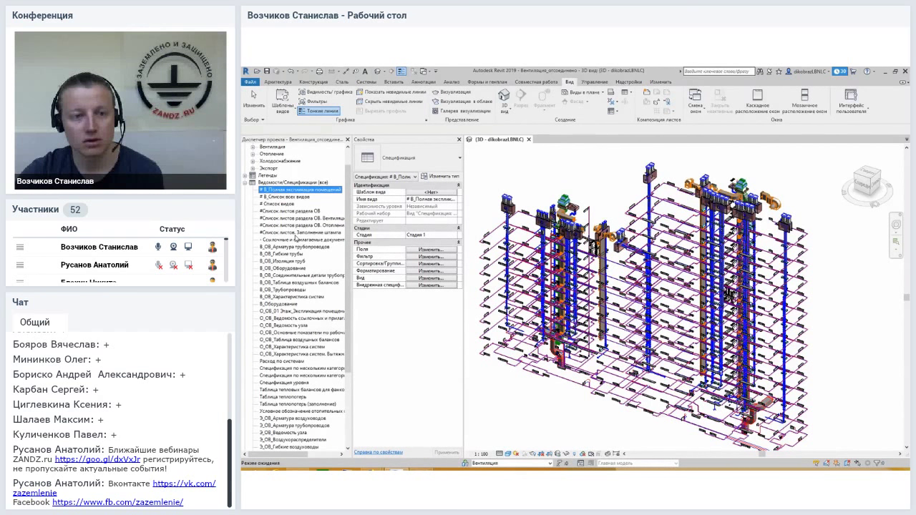
Open '# В_Полная экспликация помещений' and review its Filter settings without changes
double_click(293, 192)
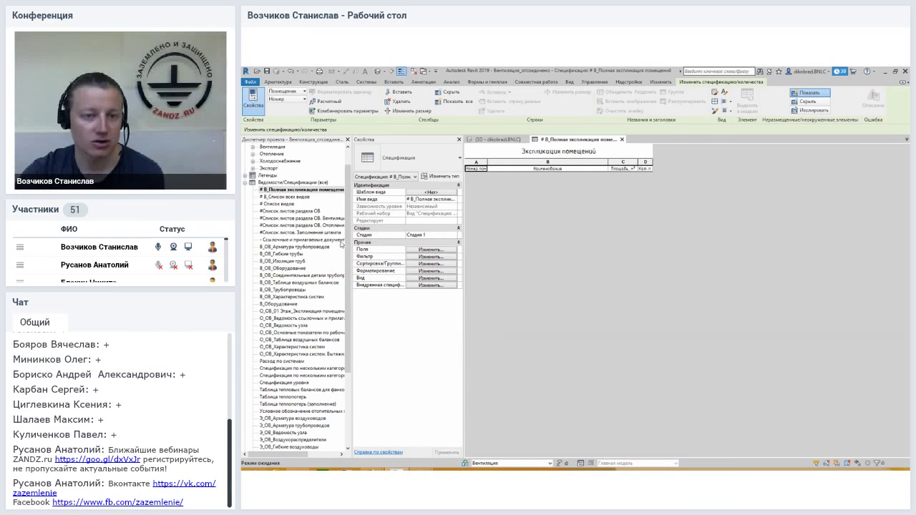
drag(346, 228, 349, 210)
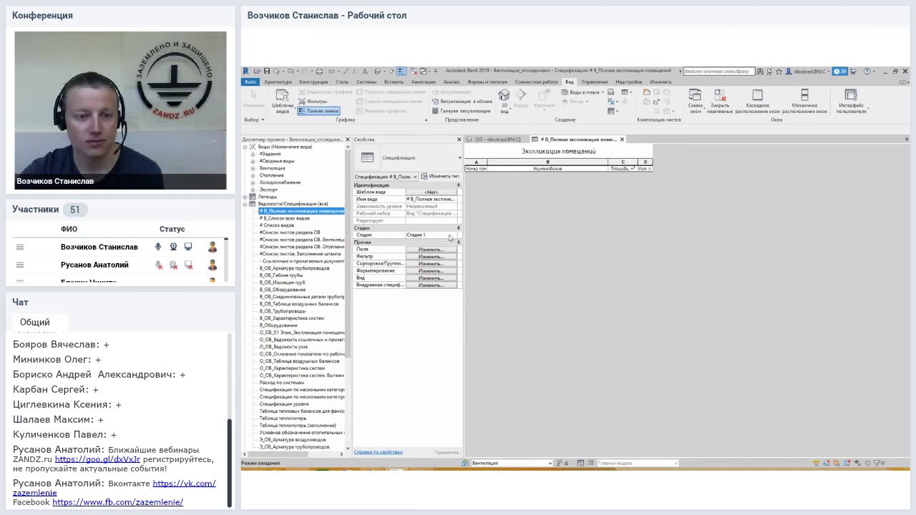
click(423, 250)
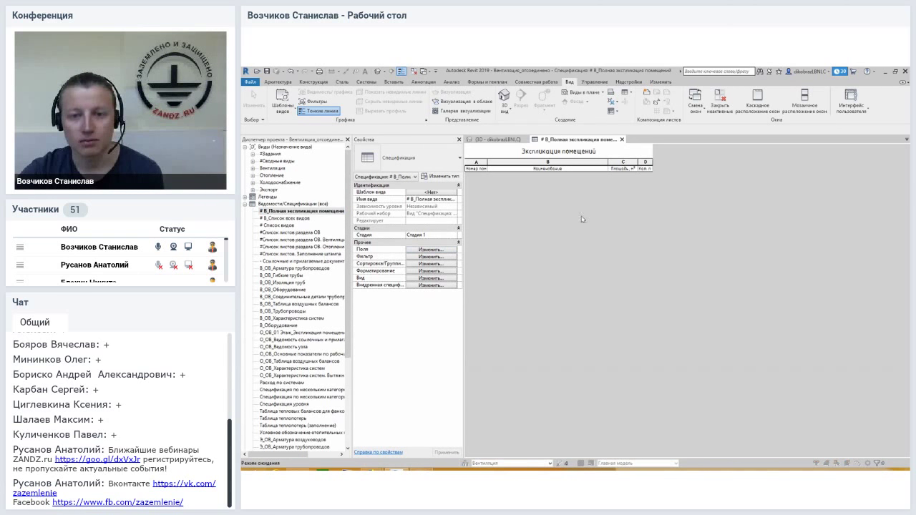
click(495, 194)
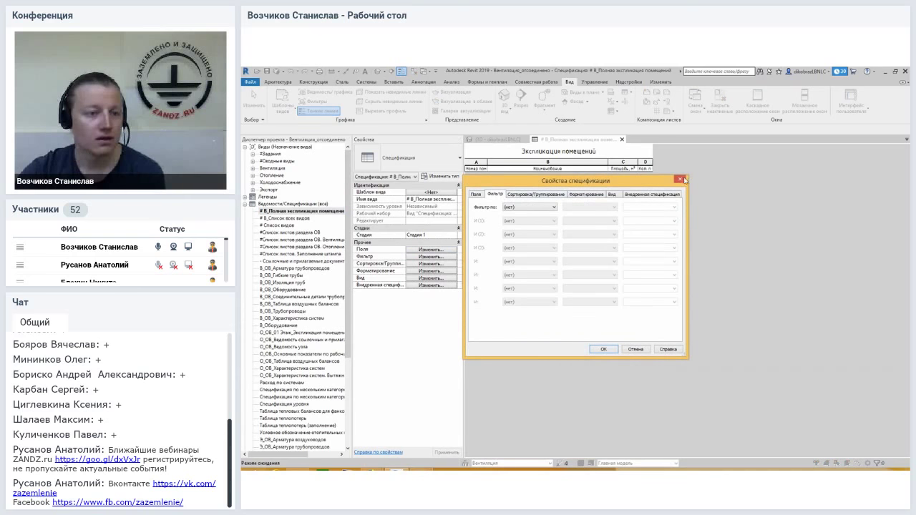
click(679, 179)
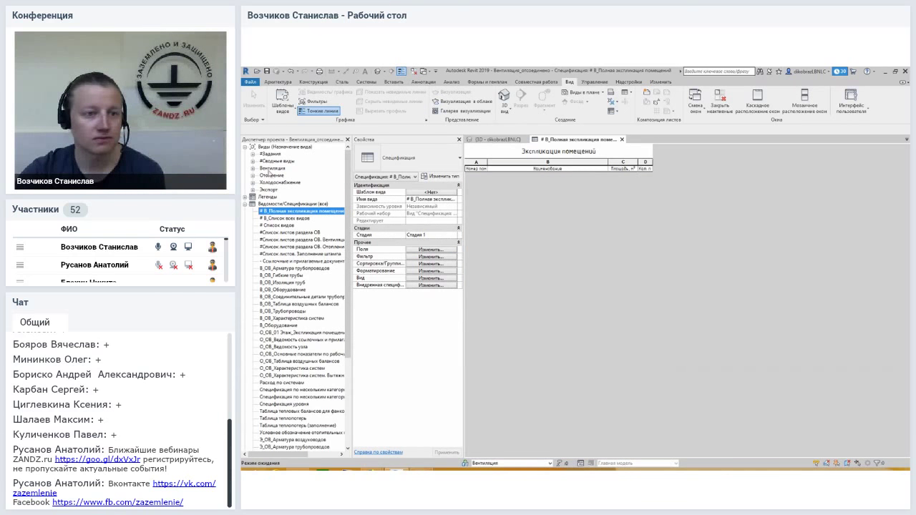
click(271, 168)
Open the Координационный план plan from #Сводные виды > Планы этажей and zoom around it
double_click(272, 161)
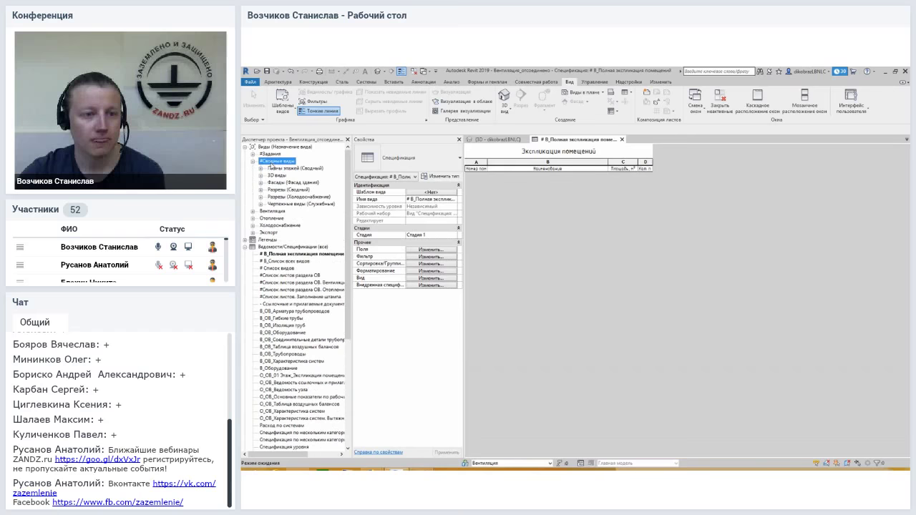
double_click(275, 171)
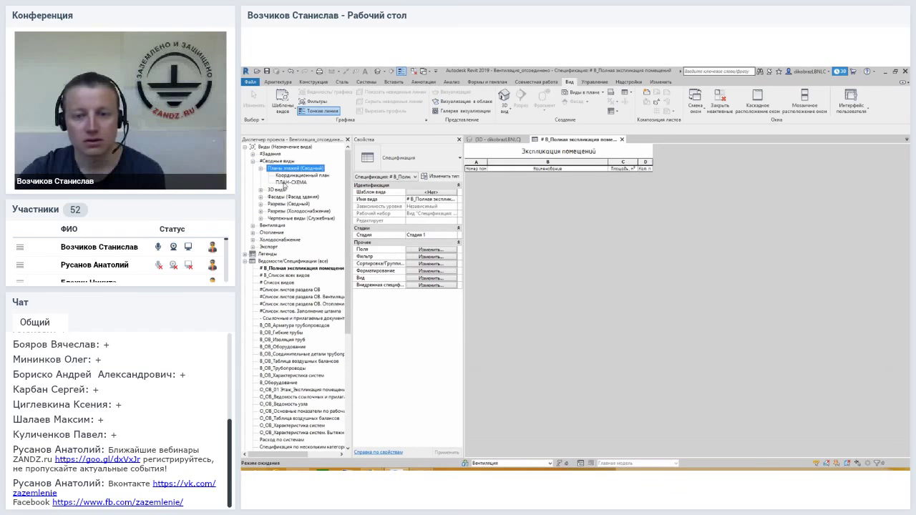
click(284, 176)
double_click(284, 177)
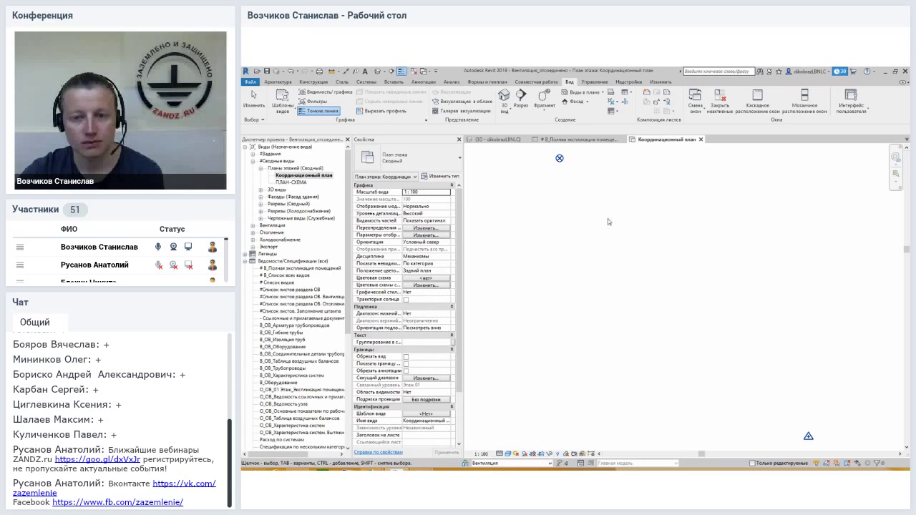
key(Escape)
middle_drag(608, 222, 669, 308)
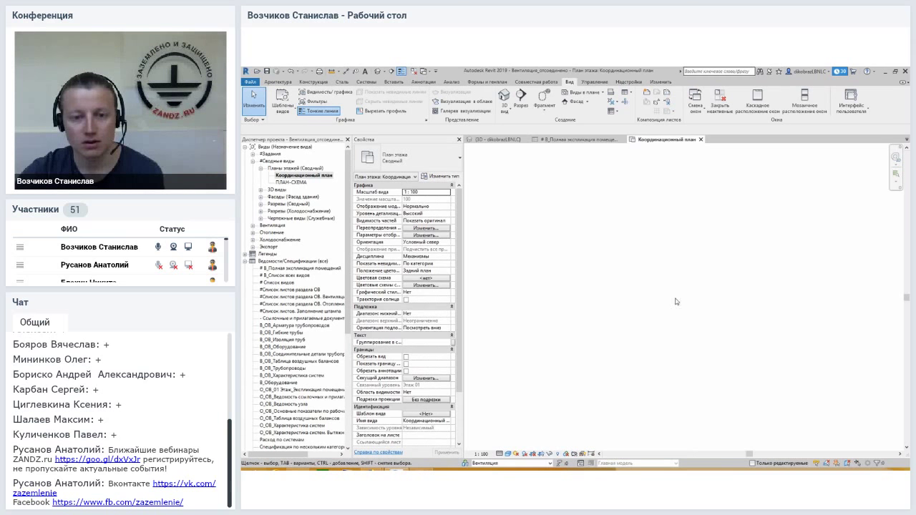
scroll(537, 275, down, 3)
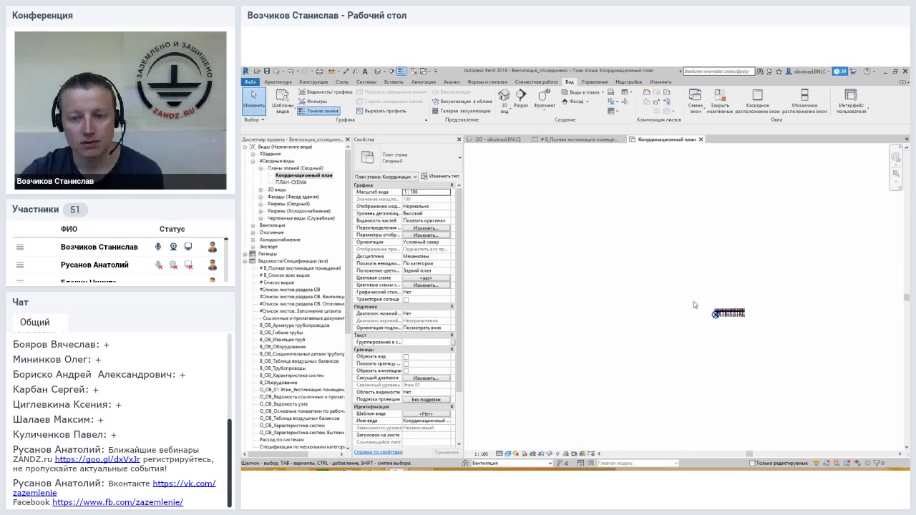
scroll(737, 316, up, 3)
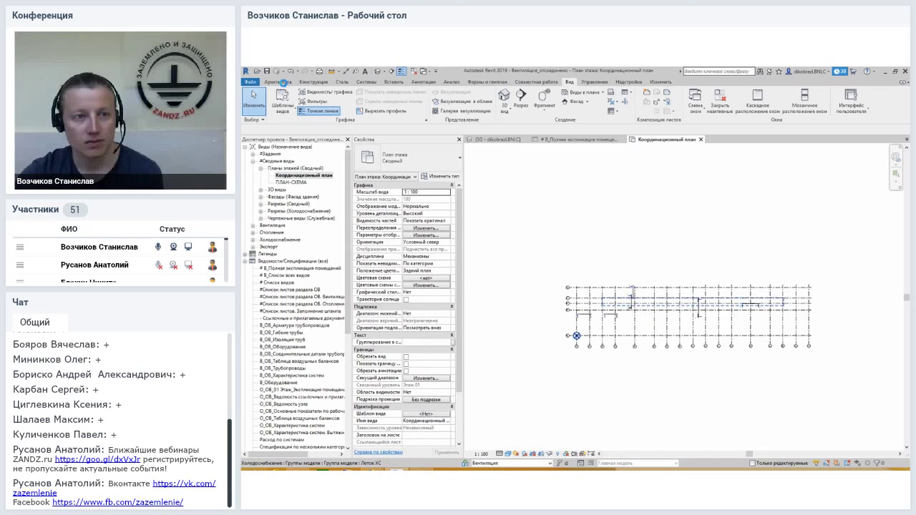
Place a tagged room in the plan after abandoning a rectangular wall
click(283, 82)
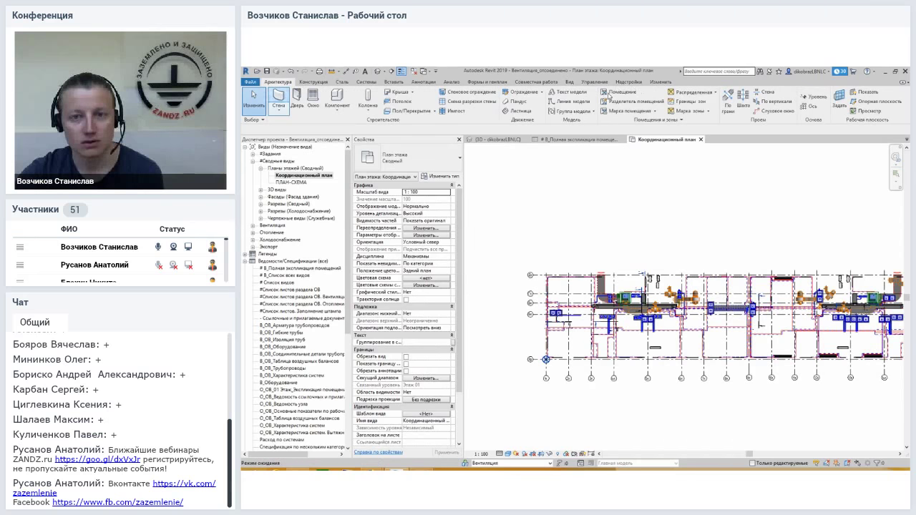
click(595, 94)
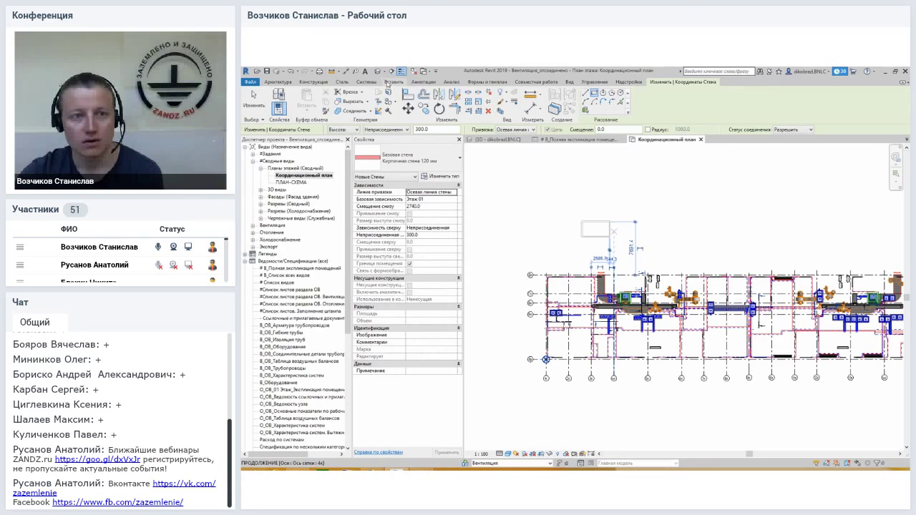
click(278, 81)
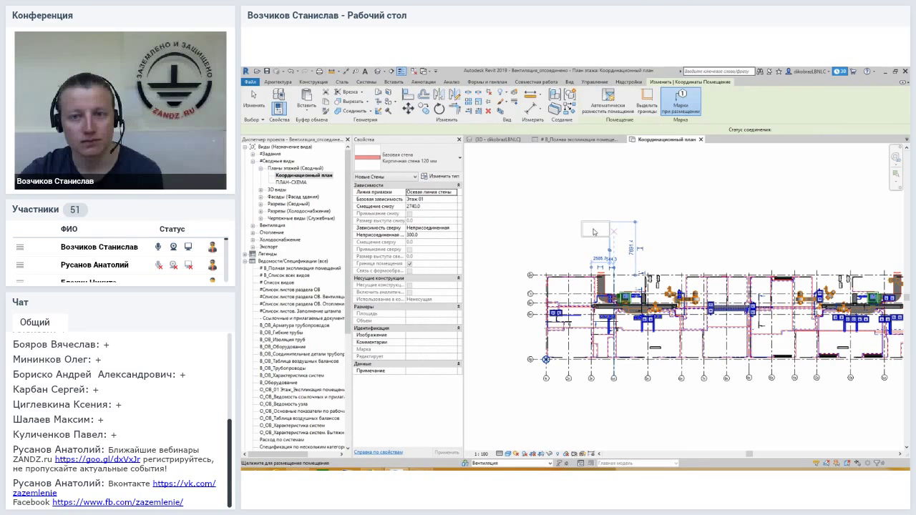
scroll(595, 233, up, 5)
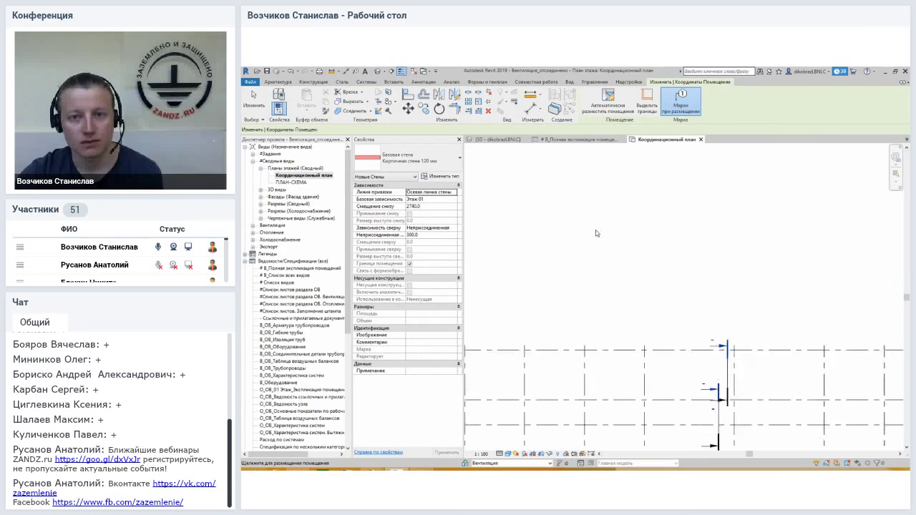
scroll(596, 233, up, 1)
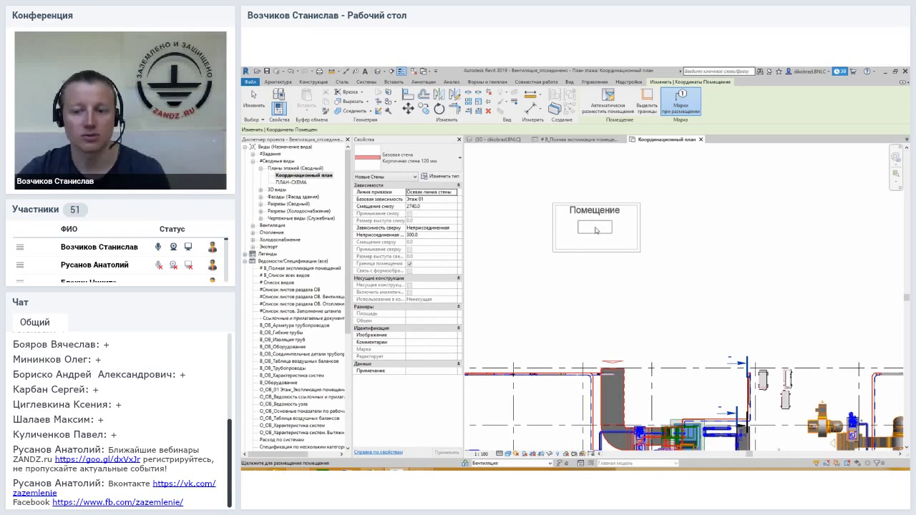
click(603, 228)
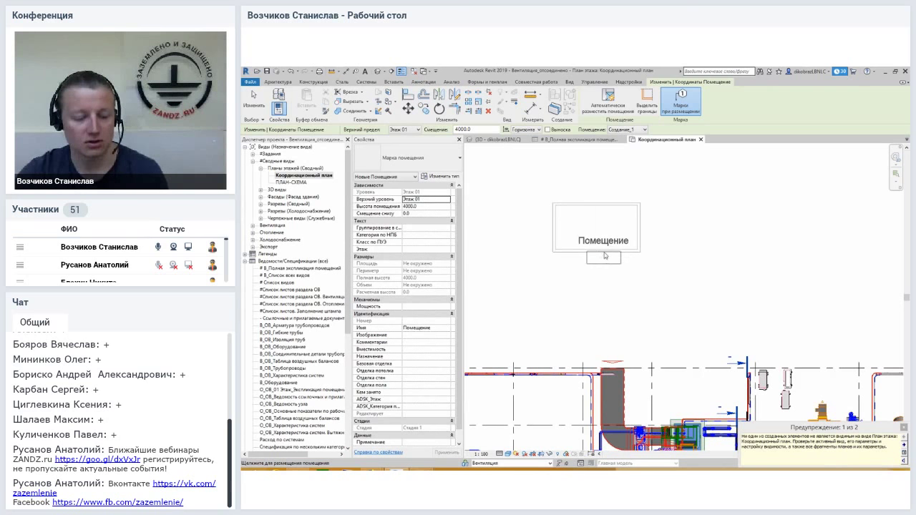
key(Escape)
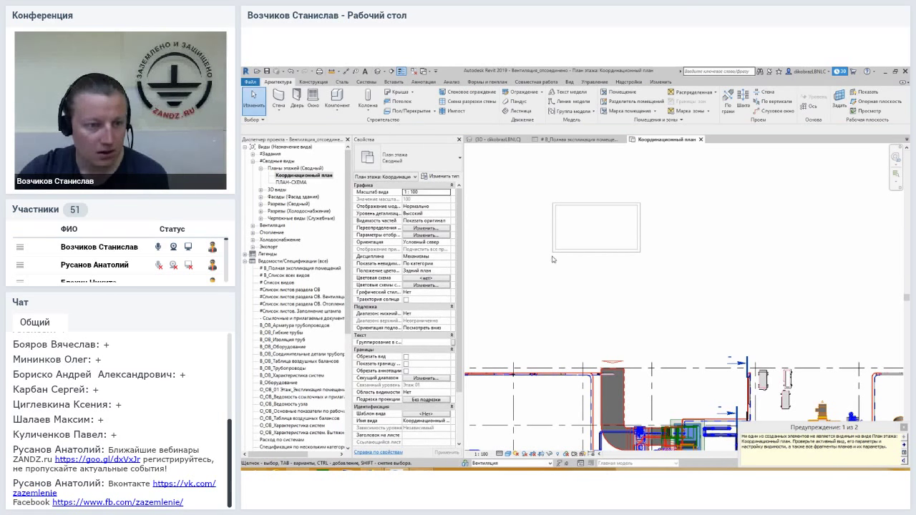
Open the room explication schedule showing room 1 'Помещение' at 0 м²
double_click(289, 269)
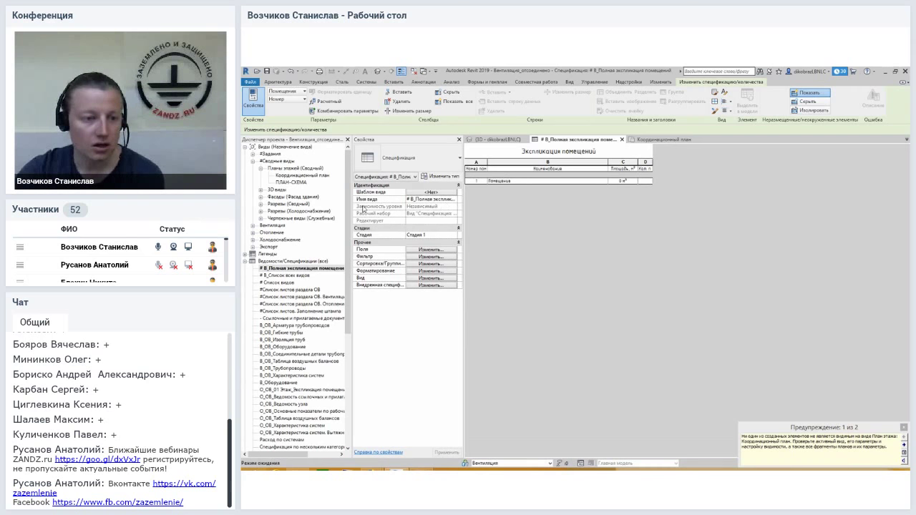
drag(350, 208, 351, 298)
scroll(351, 297, down, 2)
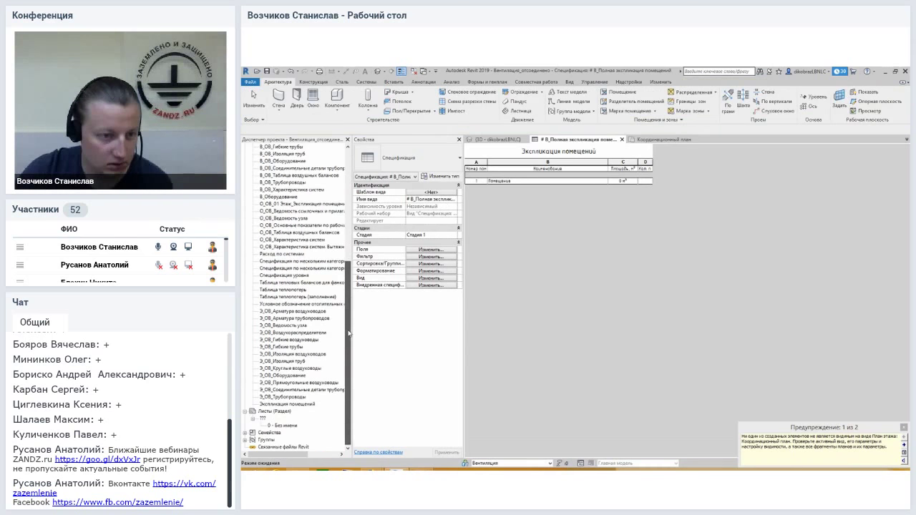
Open the Э_ОВ_Арматура воздуховодов schedule and inspect its column A cells
click(297, 311)
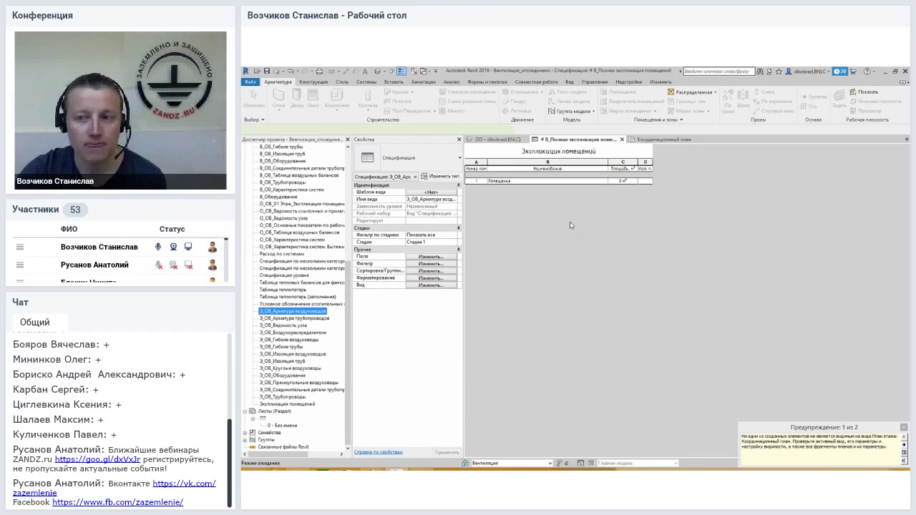
click(264, 313)
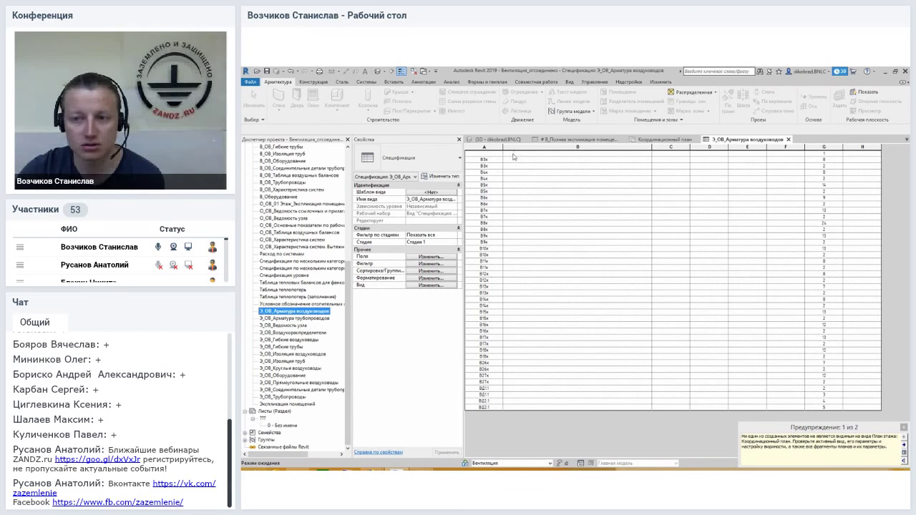
scroll(833, 236, up, 2)
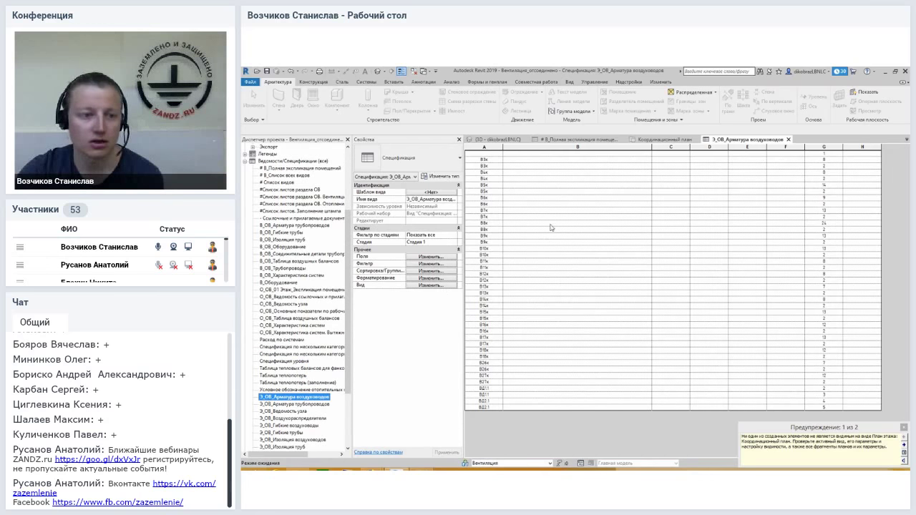
scroll(242, 284, down, 1)
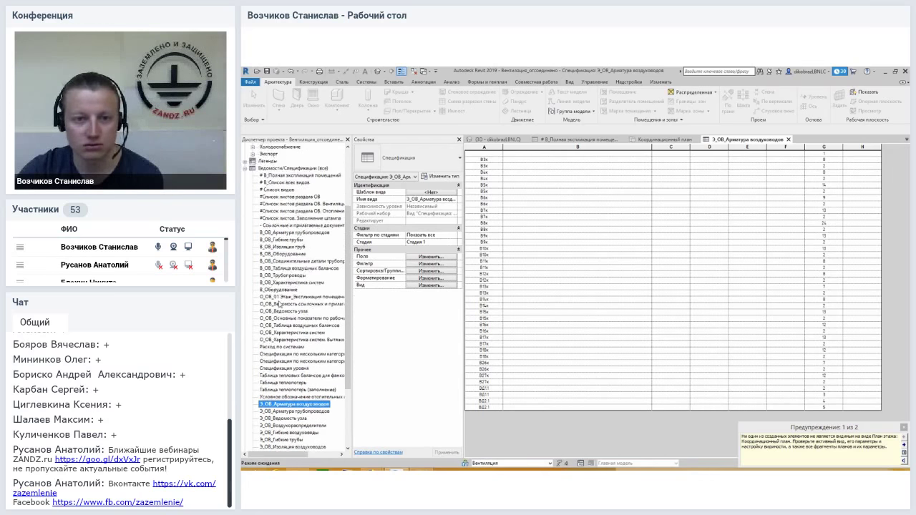
click(488, 156)
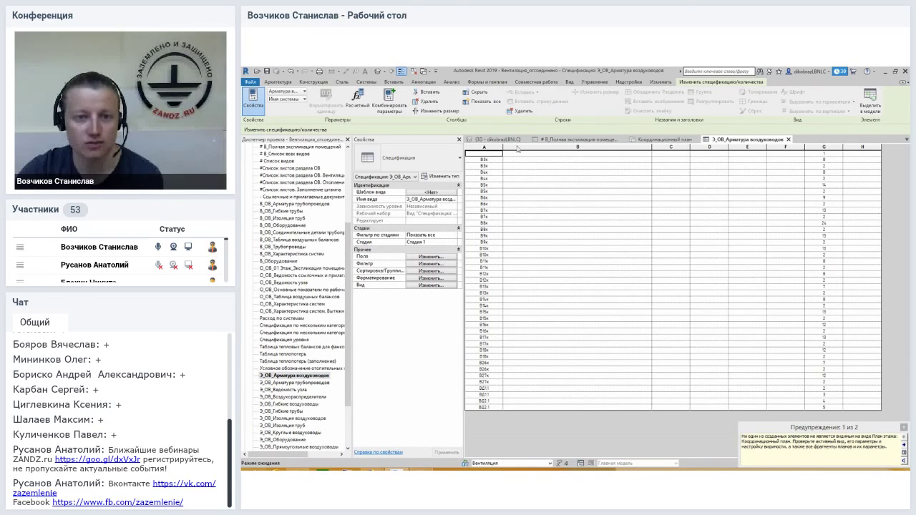
click(494, 161)
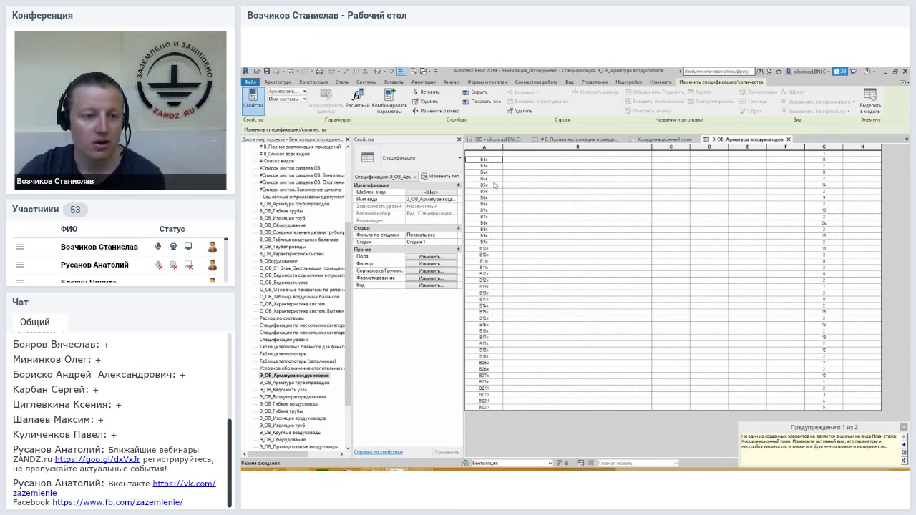
drag(347, 319, 347, 357)
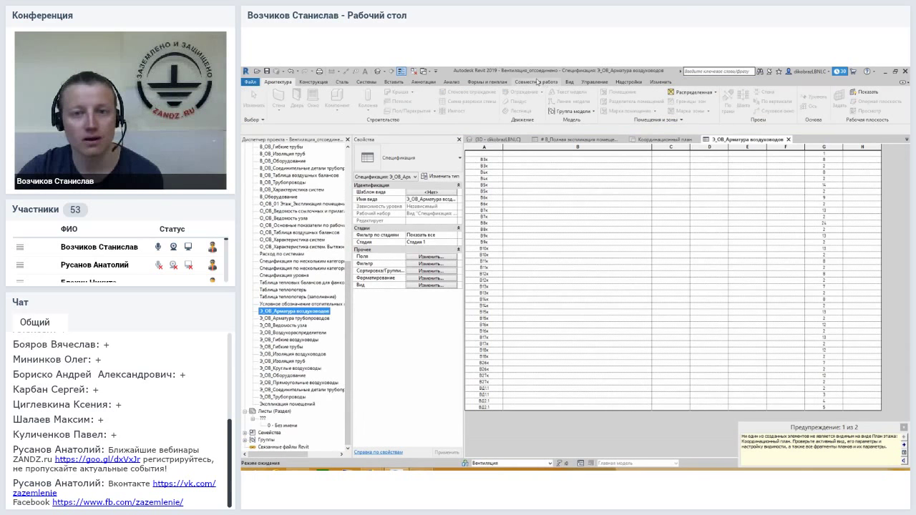
Start a new Schedule/Quantities and enlarge the New Schedule dialog's category list
click(569, 81)
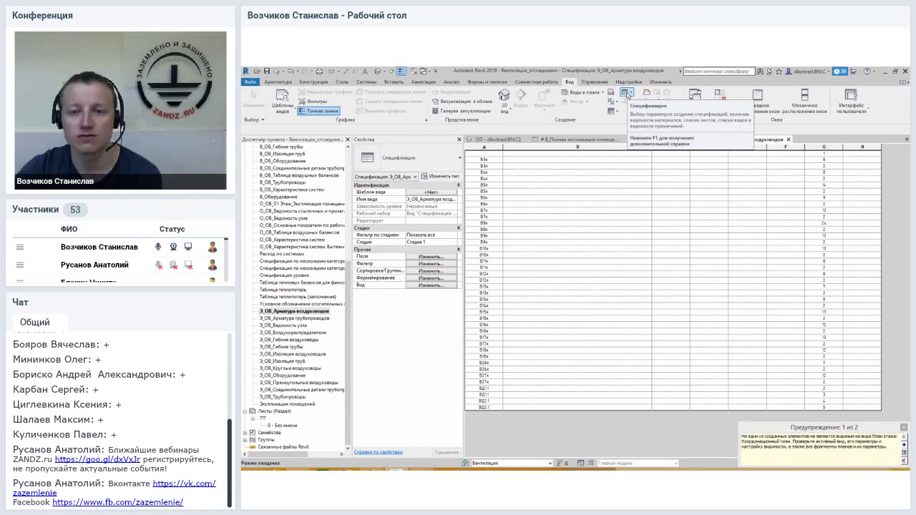
click(627, 95)
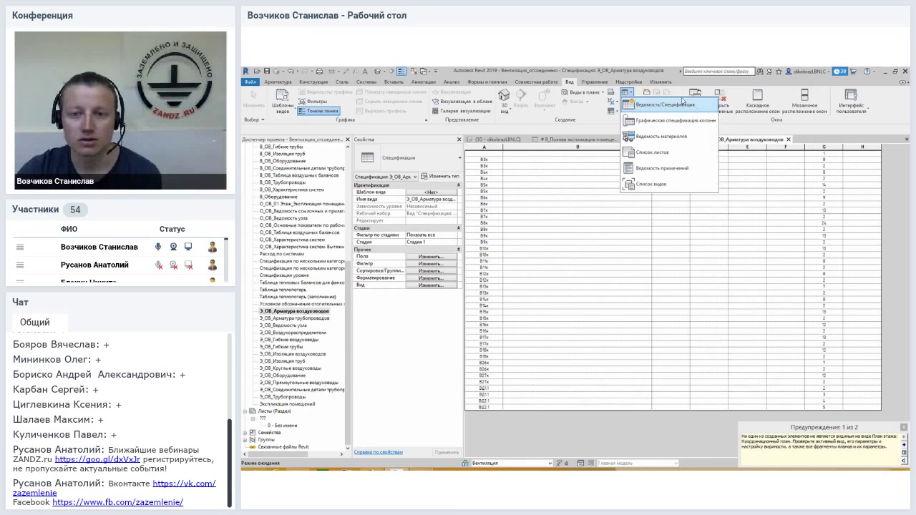
click(667, 153)
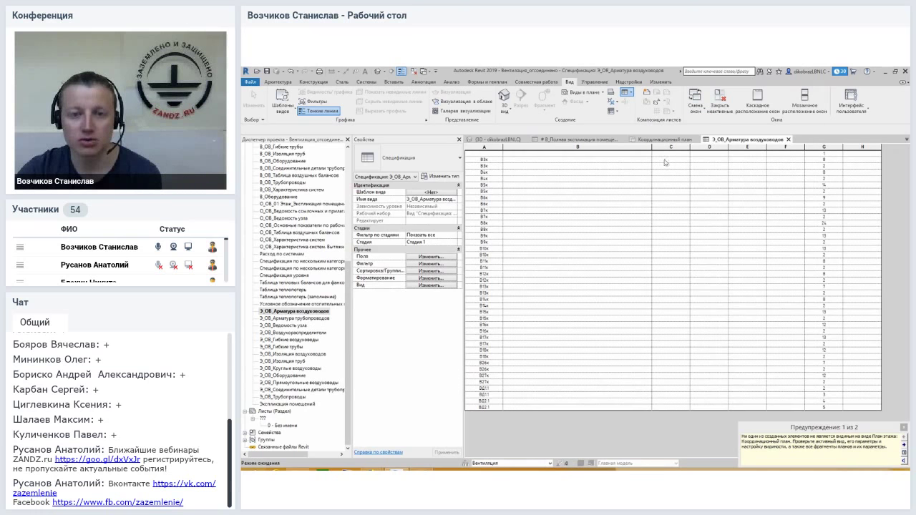
drag(585, 184, 581, 127)
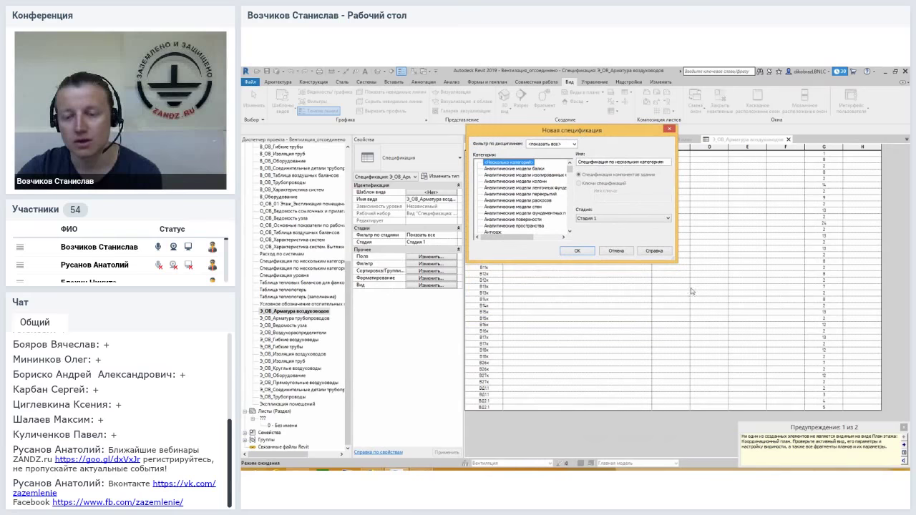
drag(672, 260, 769, 403)
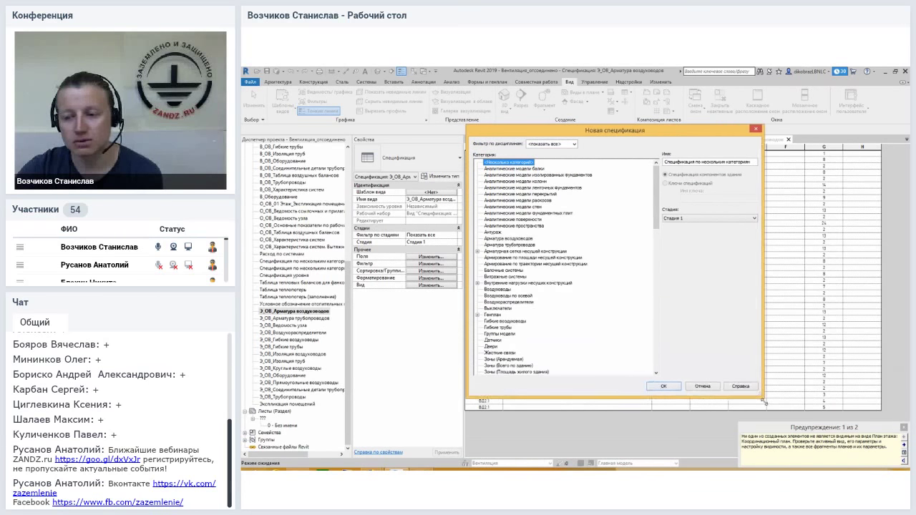
click(903, 427)
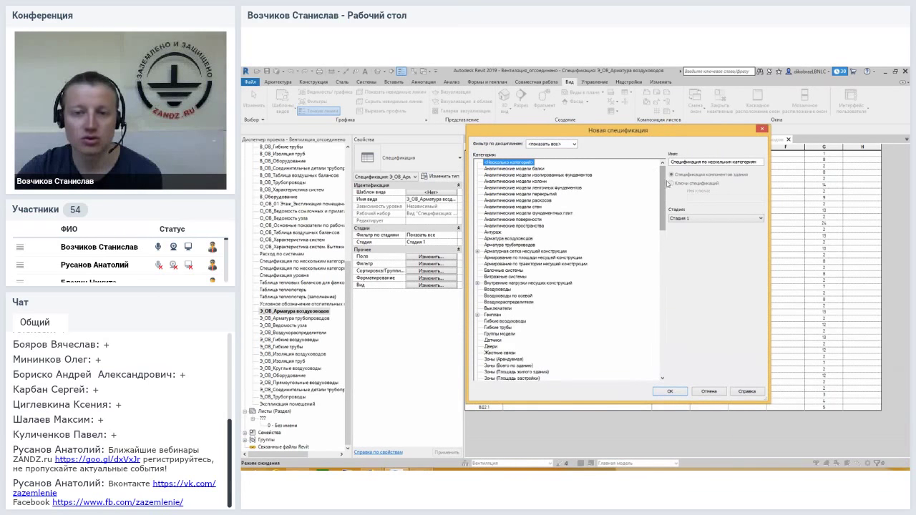
drag(628, 136, 613, 129)
mouse_move(648, 174)
mouse_down()
mouse_move(652, 302)
mouse_move(651, 195)
mouse_up()
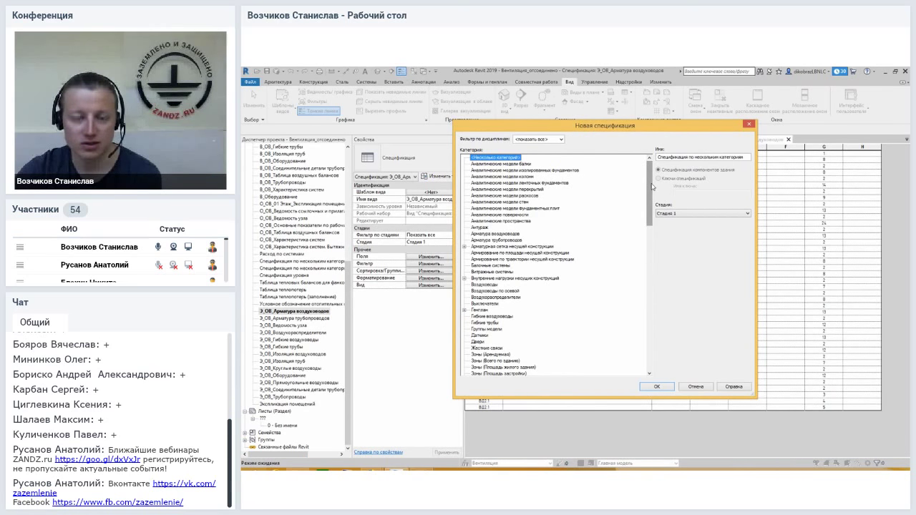
drag(652, 186, 653, 261)
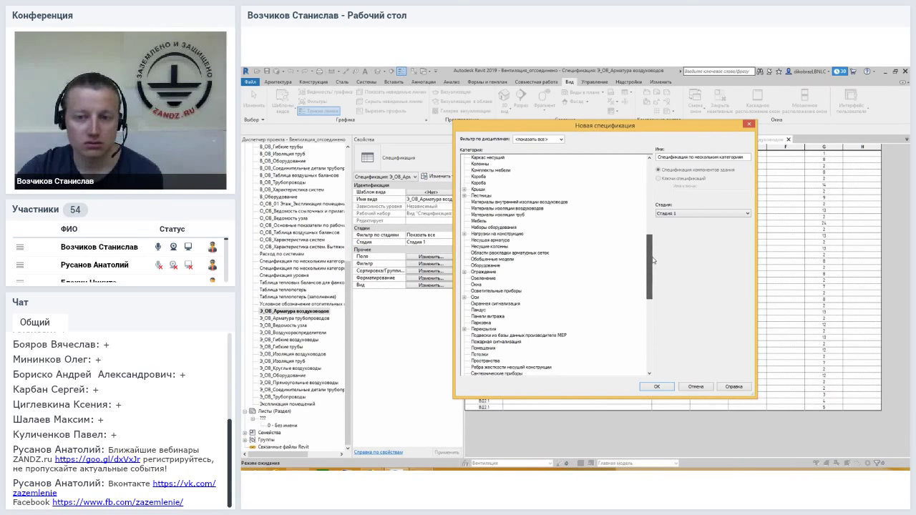
click(479, 176)
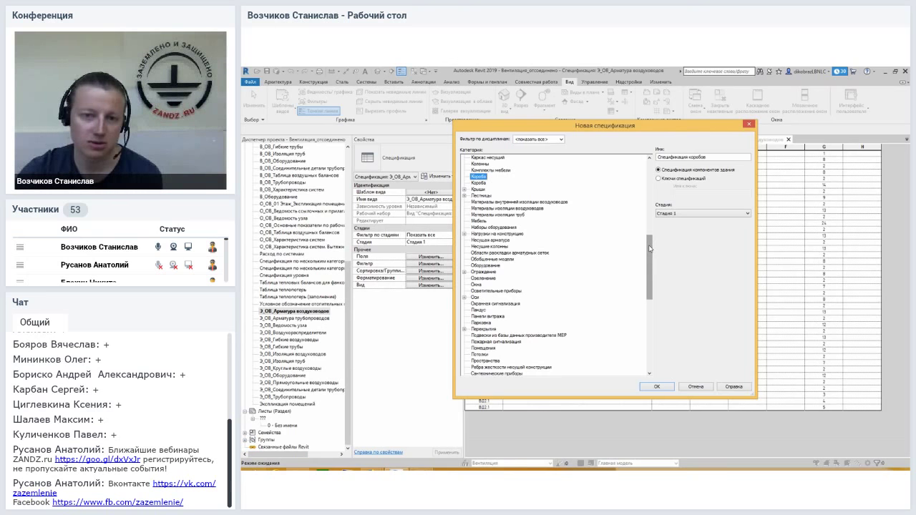
mouse_move(649, 248)
mouse_down()
mouse_move(651, 221)
mouse_move(651, 294)
mouse_up()
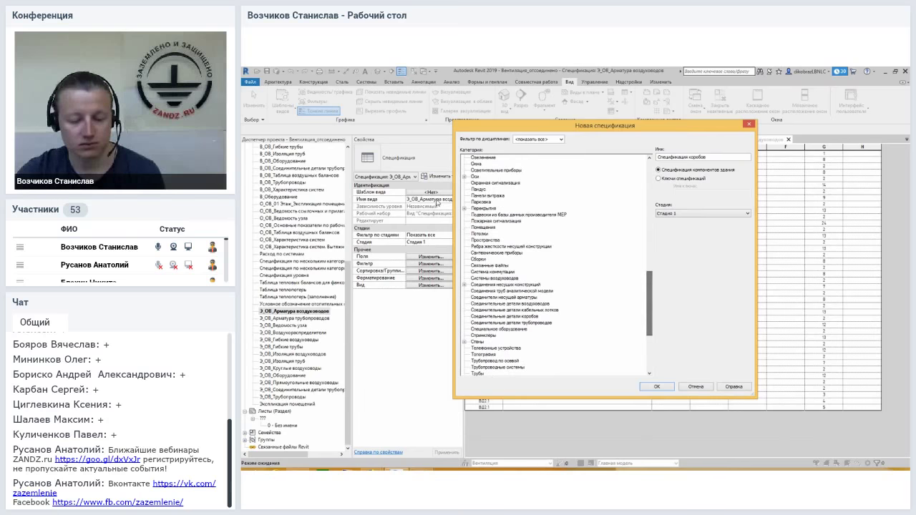
click(481, 202)
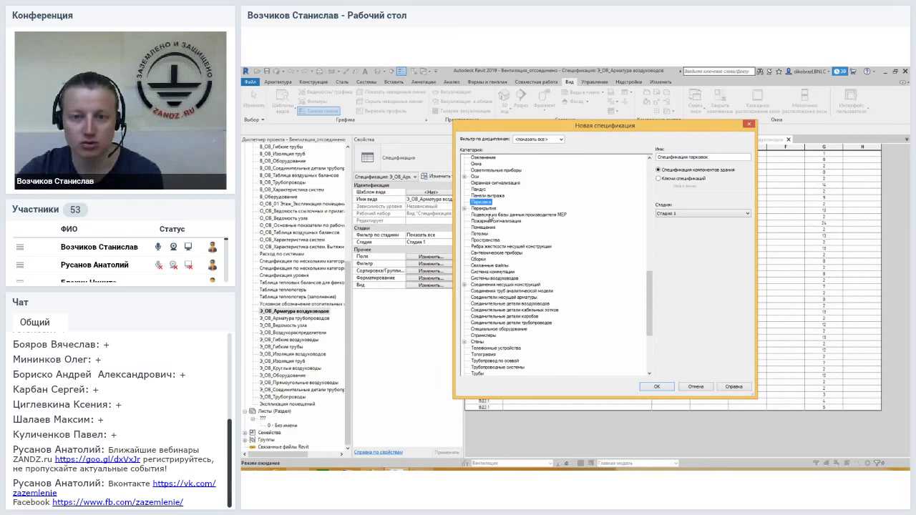
click(494, 222)
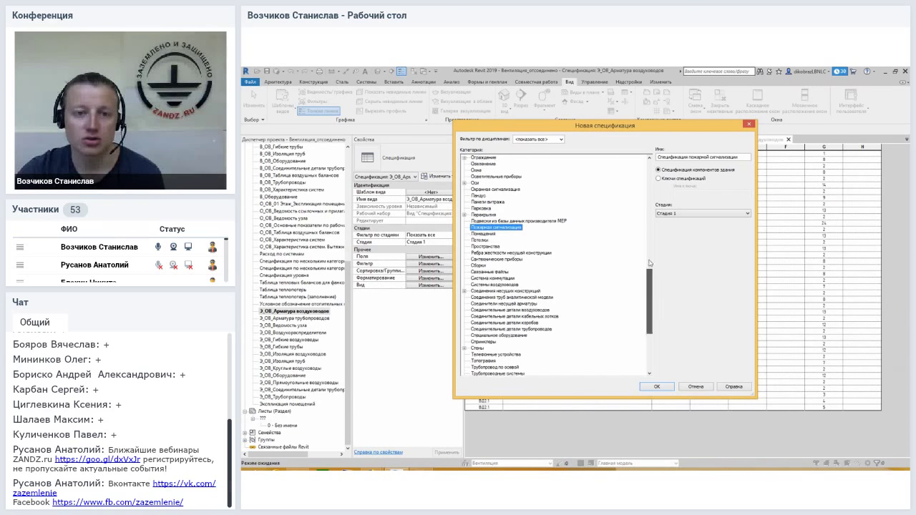
drag(647, 281, 647, 168)
click(497, 157)
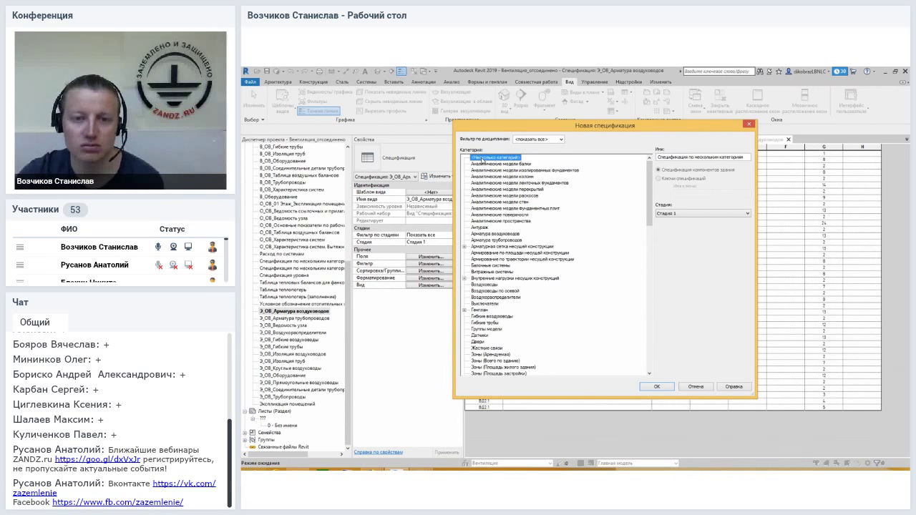
Pick the Оборудование category, named 'Спецификация оборудования', for phase Стадия 1
drag(607, 128, 615, 145)
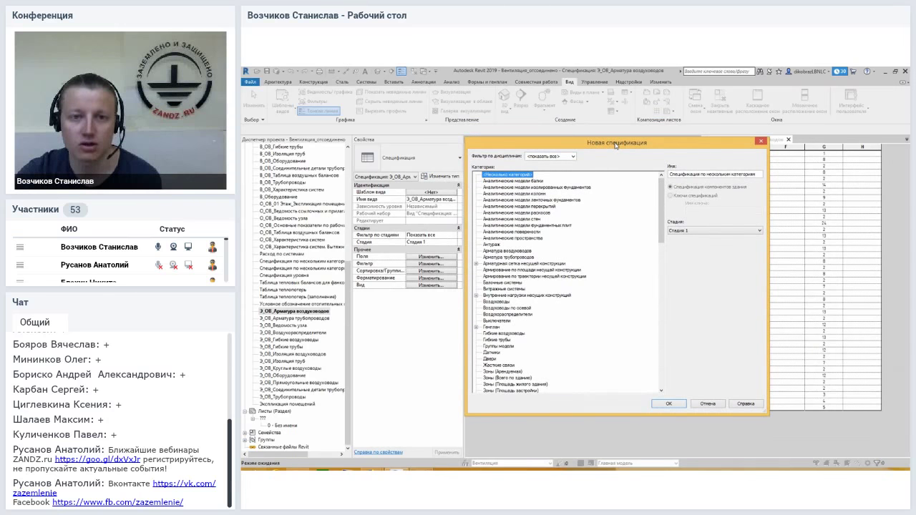
drag(615, 145, 615, 144)
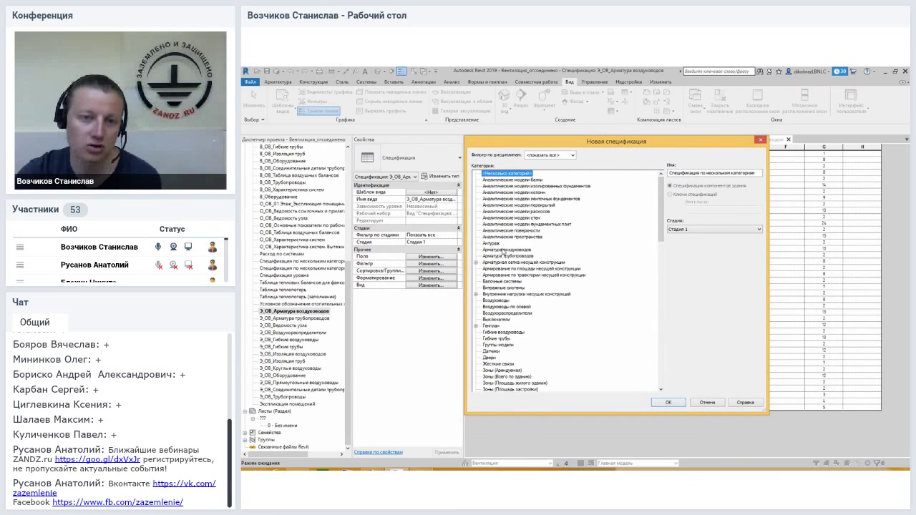
click(506, 250)
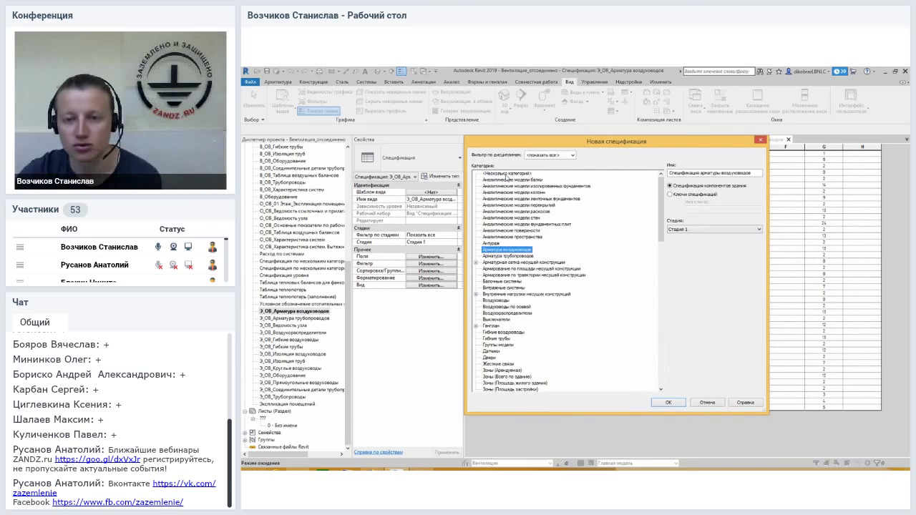
click(505, 175)
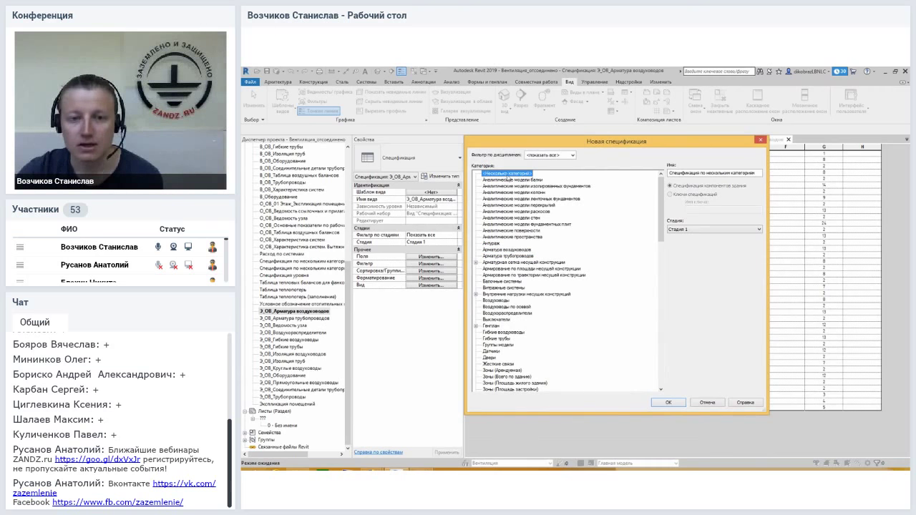
drag(658, 201, 660, 291)
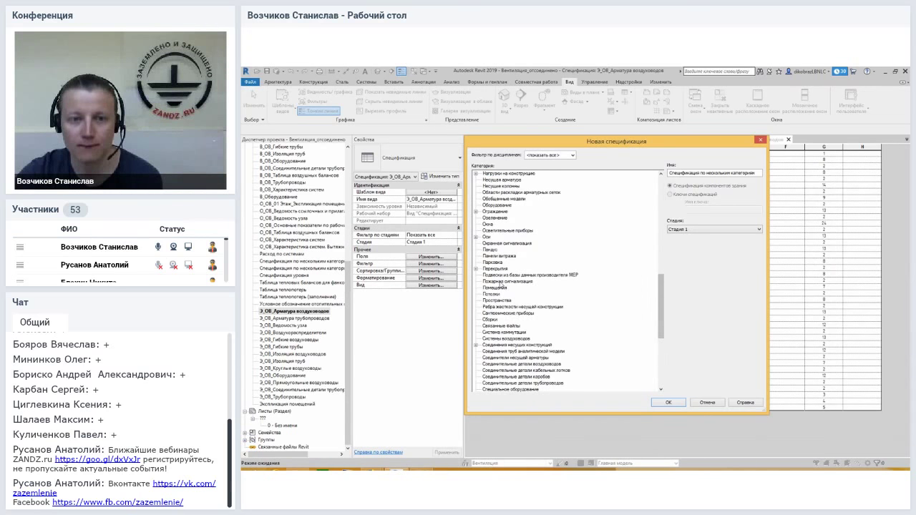
click(496, 206)
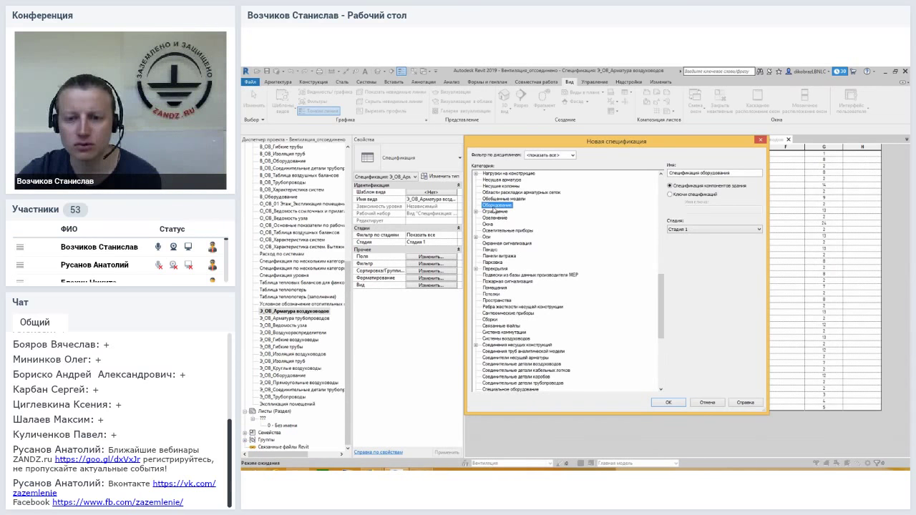
scroll(662, 286, up, 1)
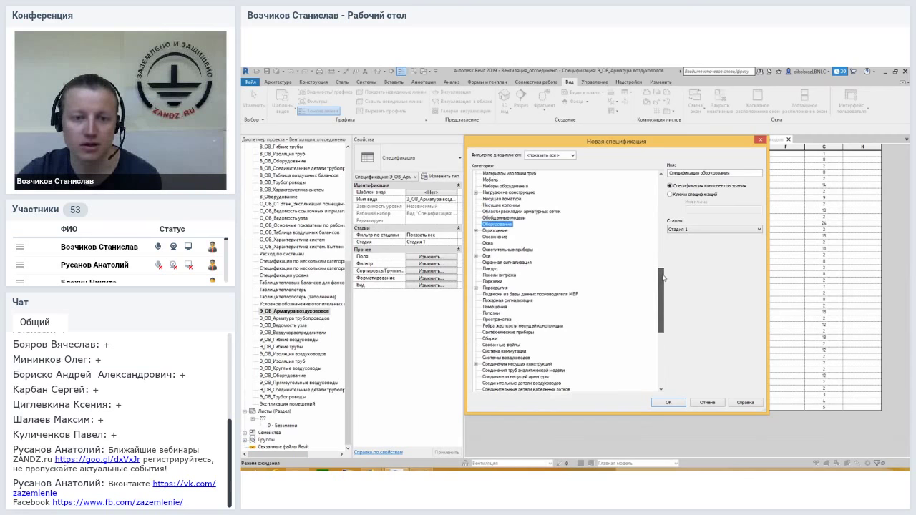
scroll(662, 286, up, 3)
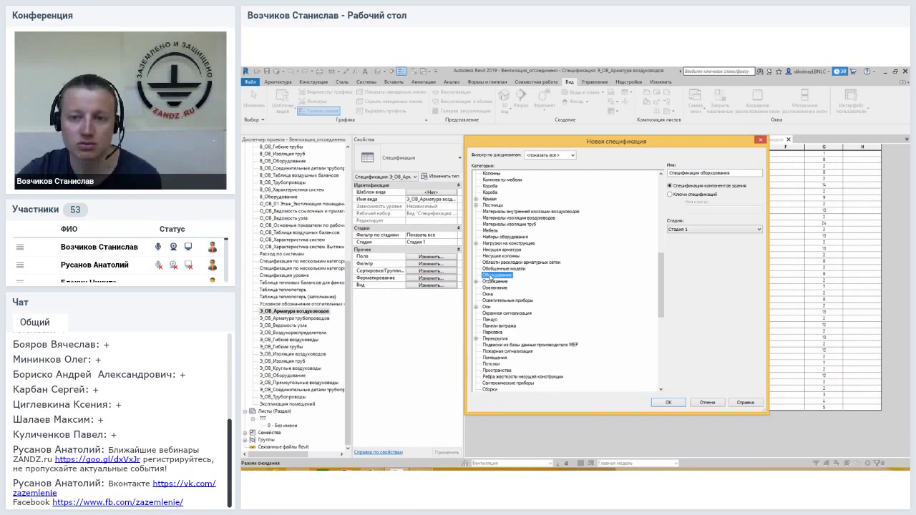
drag(737, 174, 650, 176)
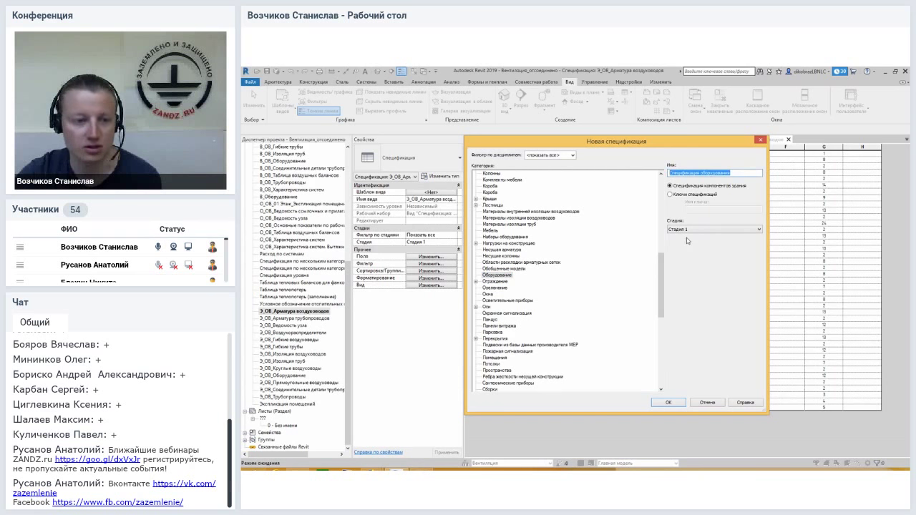
click(678, 173)
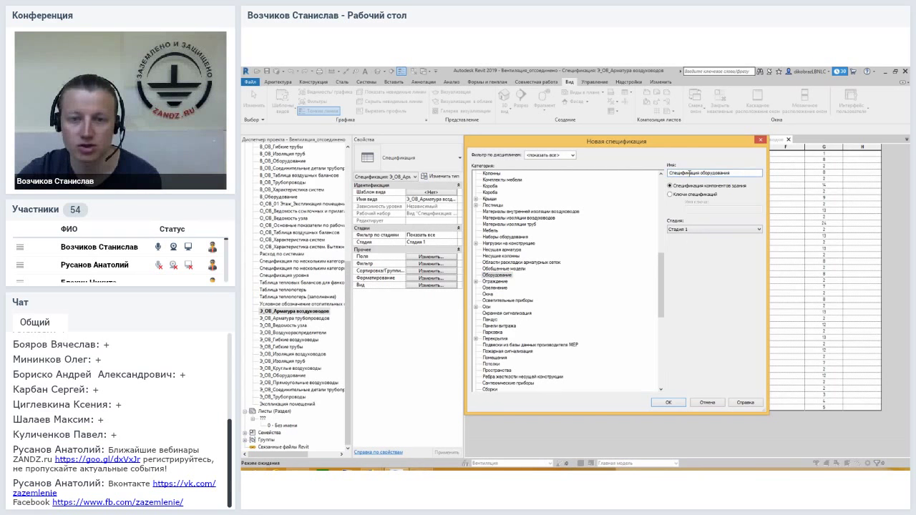
Create the equipment schedule and enlarge Schedule Properties to show more available fields
click(673, 404)
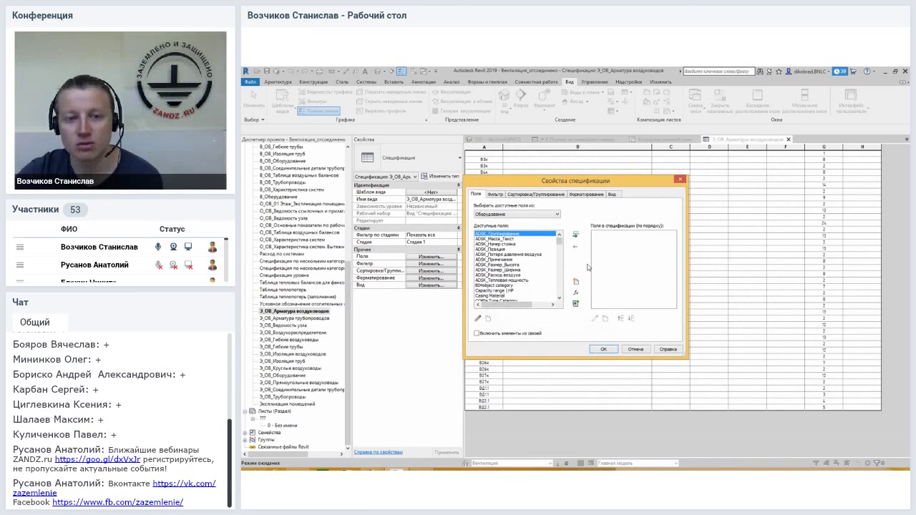
drag(463, 175, 385, 97)
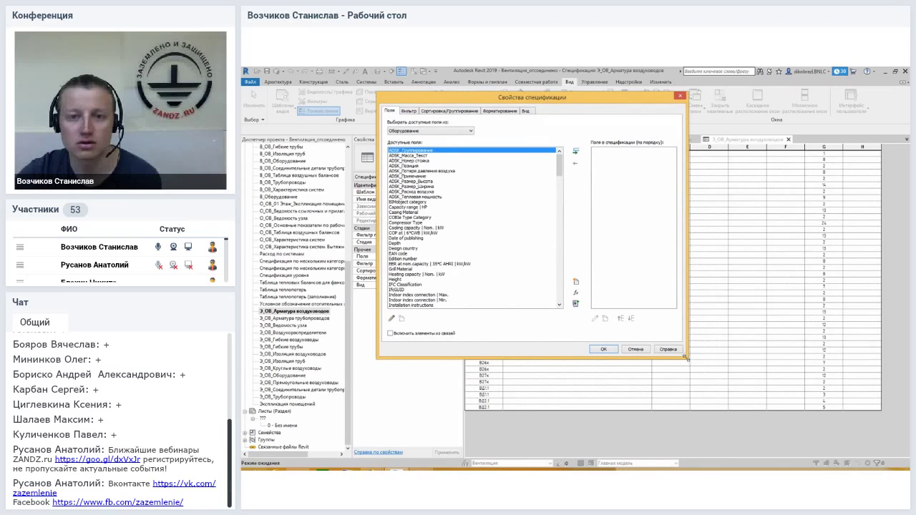
drag(683, 357, 708, 390)
drag(571, 100, 624, 122)
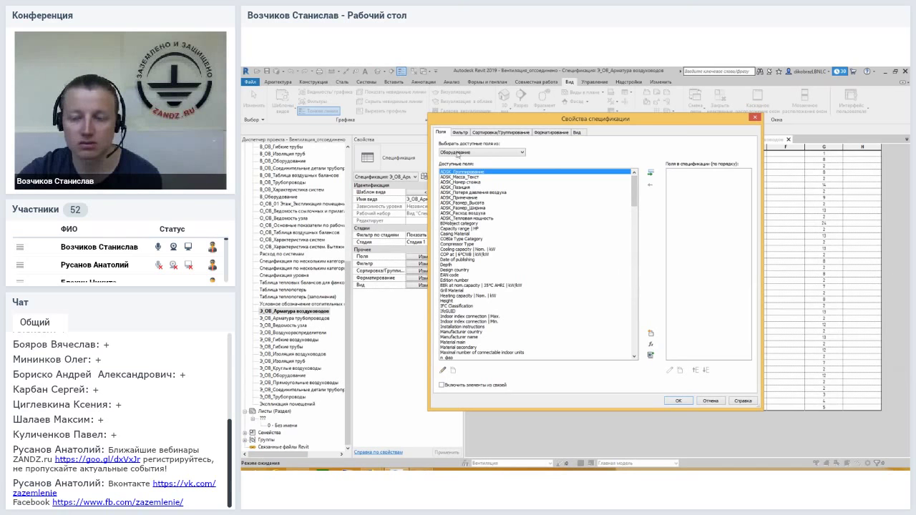
click(450, 153)
click(453, 157)
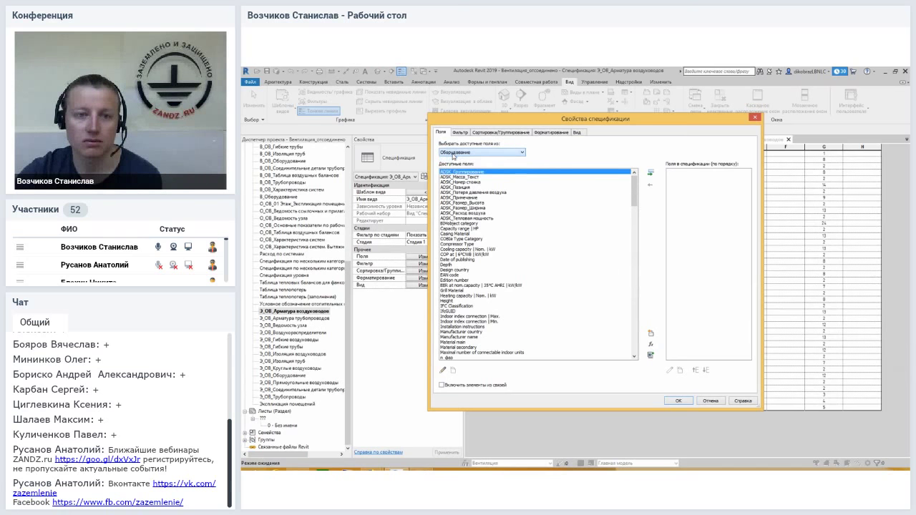
click(463, 153)
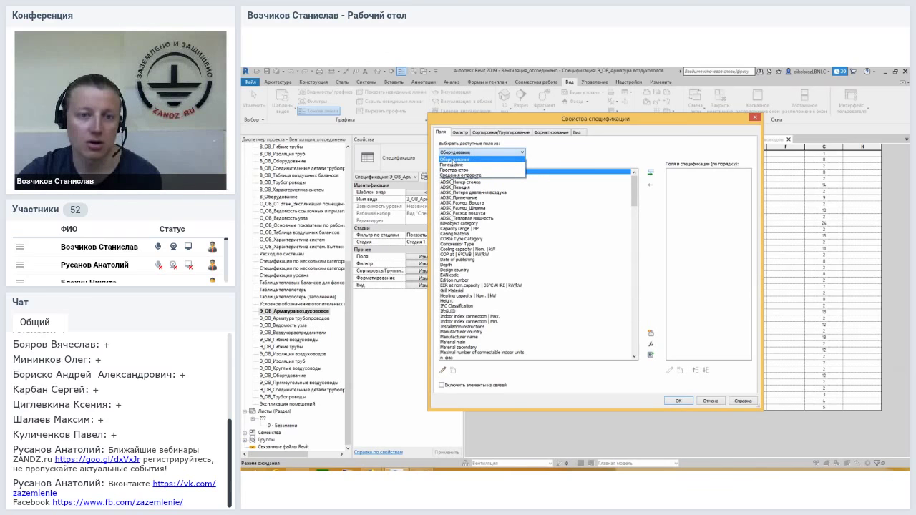
click(460, 158)
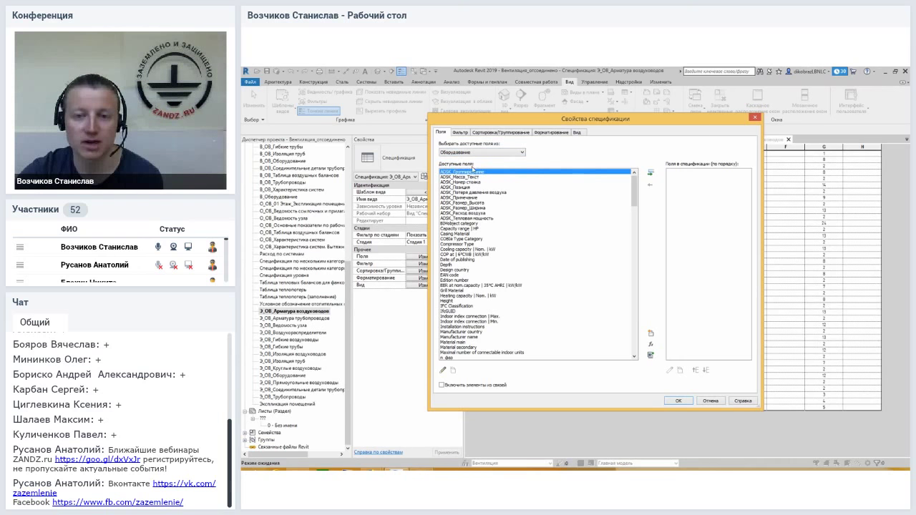
drag(634, 181, 652, 344)
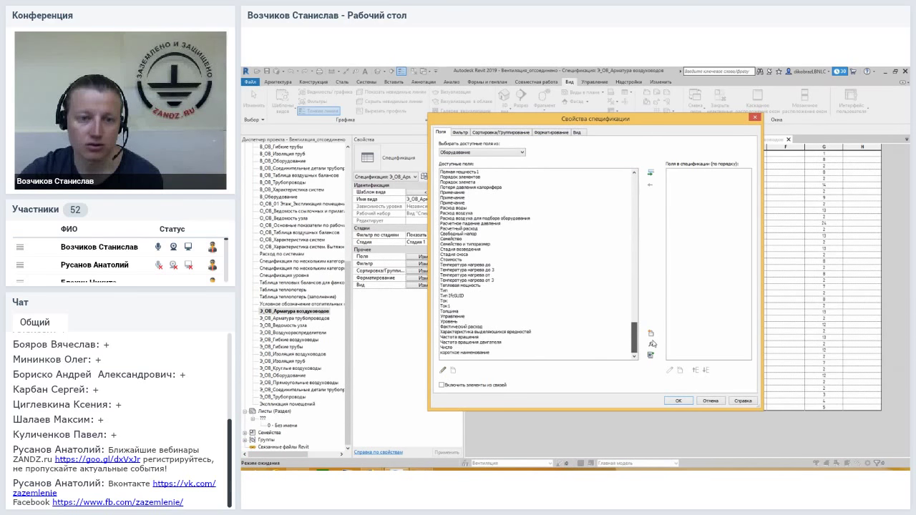
mouse_move(652, 343)
mouse_down()
mouse_move(649, 216)
mouse_move(642, 336)
mouse_up()
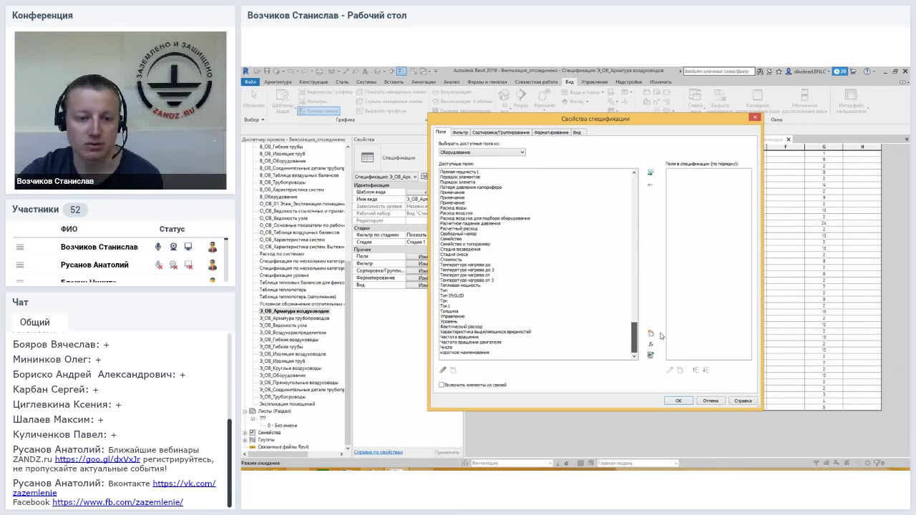
click(545, 271)
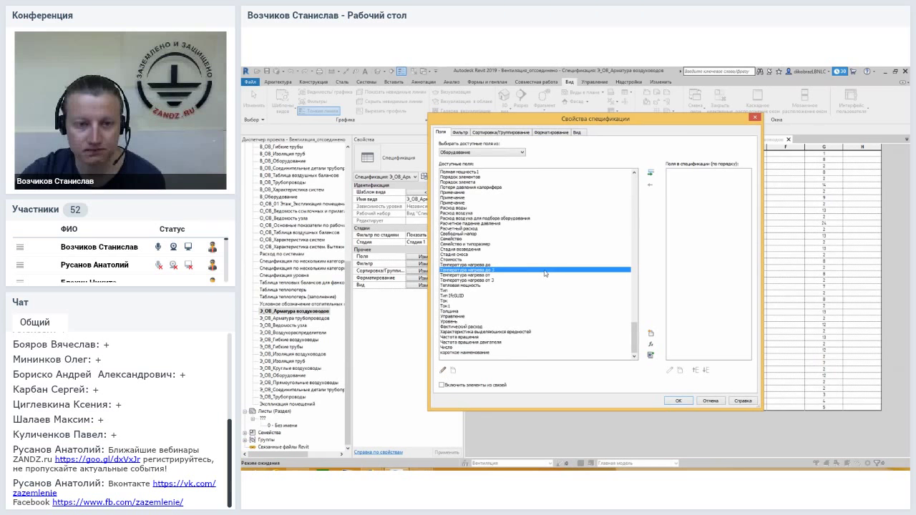
drag(633, 336, 633, 286)
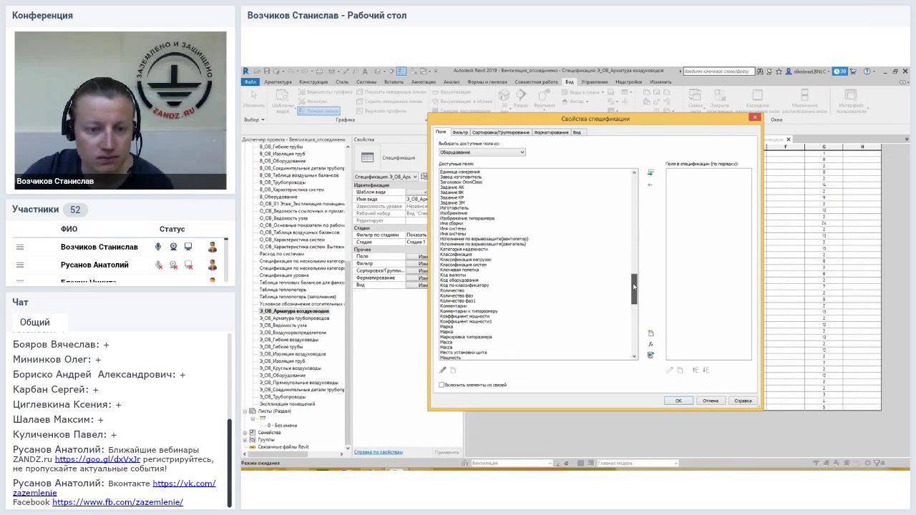
drag(633, 287, 636, 286)
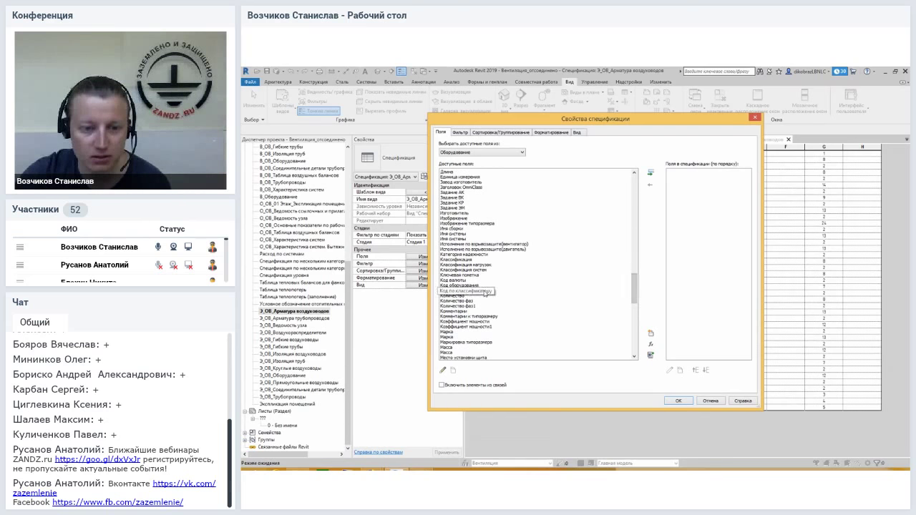
scroll(483, 299, down, 4)
scroll(482, 299, down, 3)
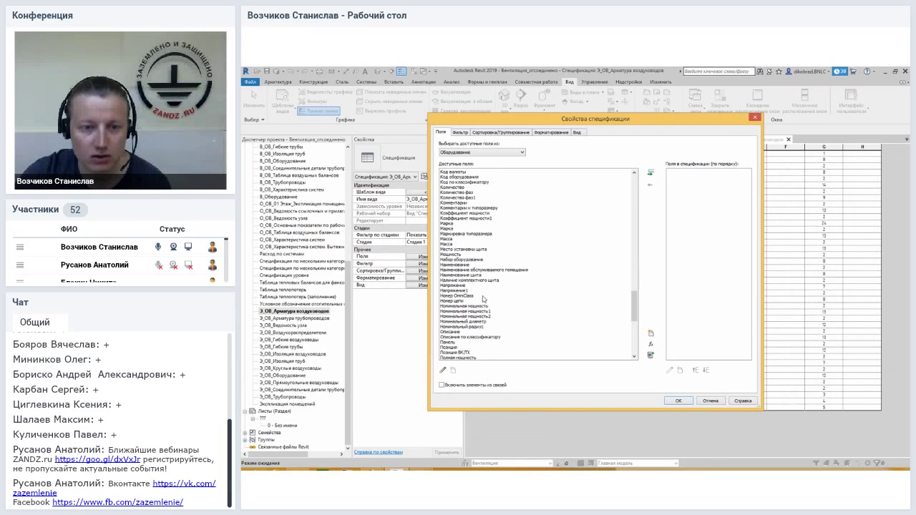
Add the Наименование, Марка, Примечание and Число fields to the schedule
click(465, 265)
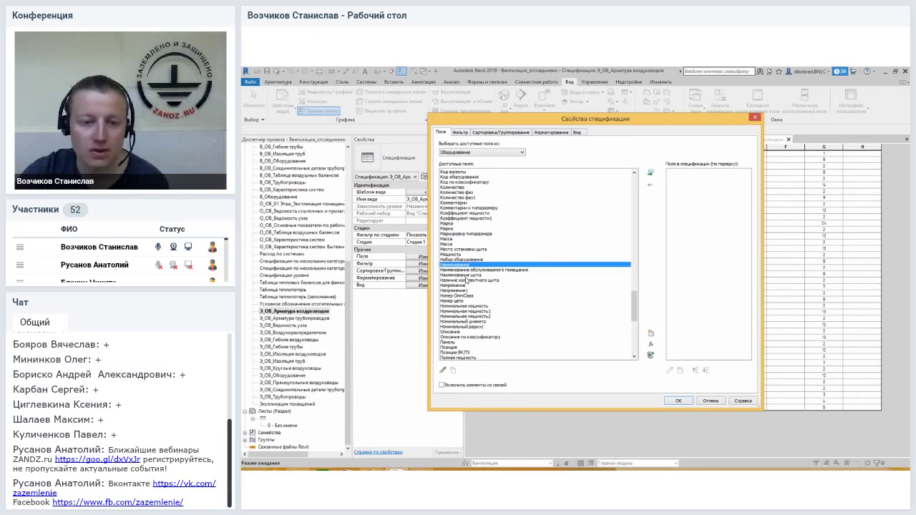
click(650, 174)
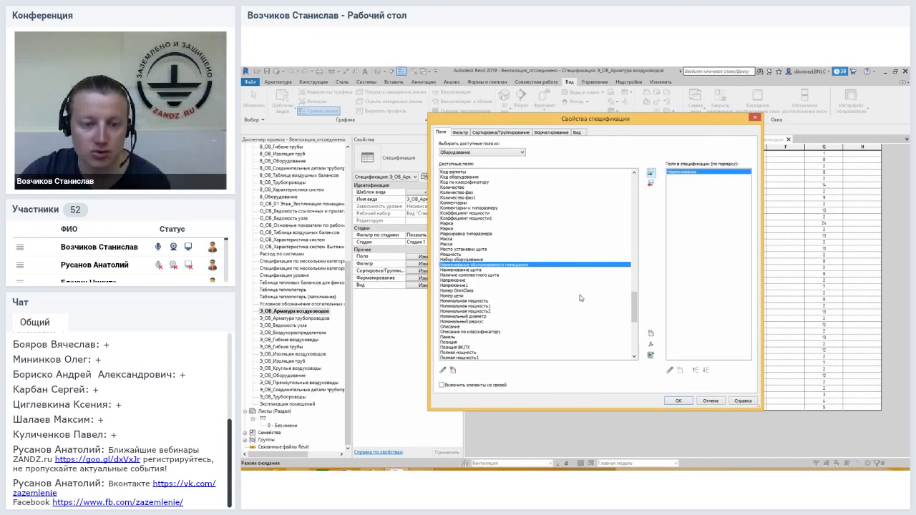
drag(636, 309, 637, 297)
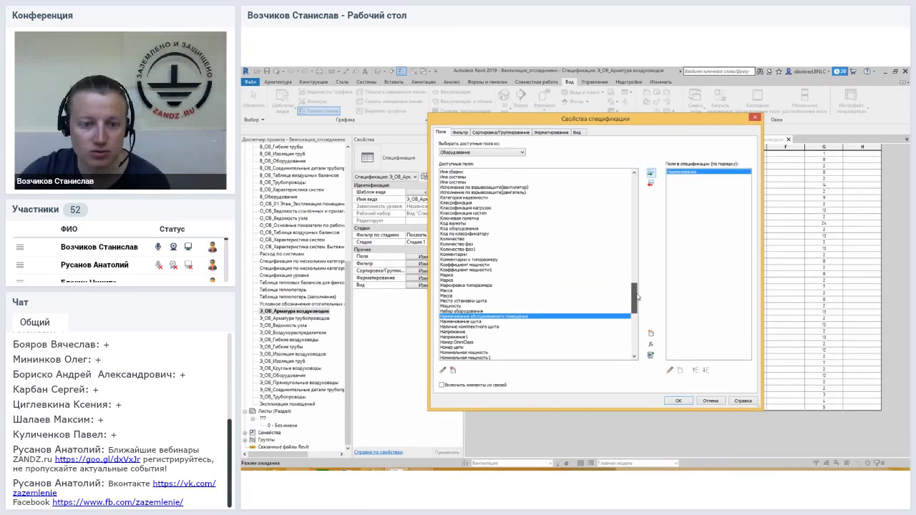
click(449, 276)
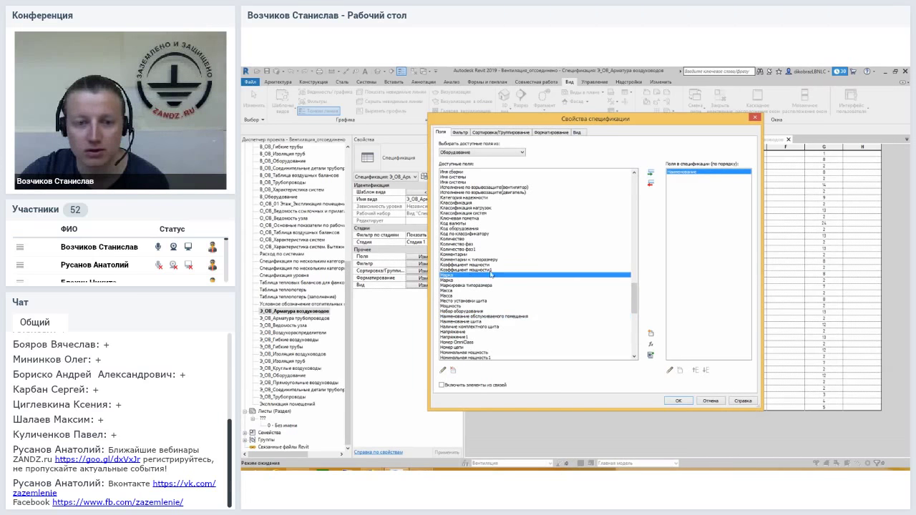
click(650, 174)
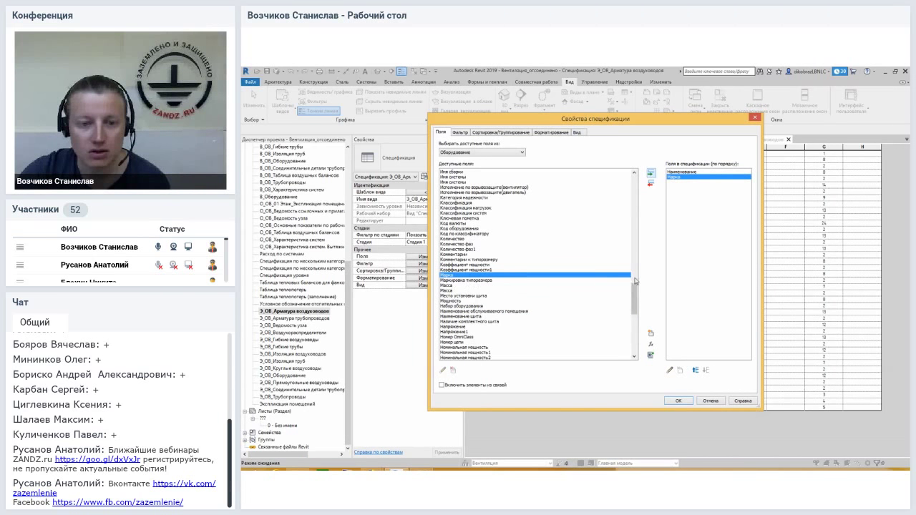
drag(633, 297, 634, 314)
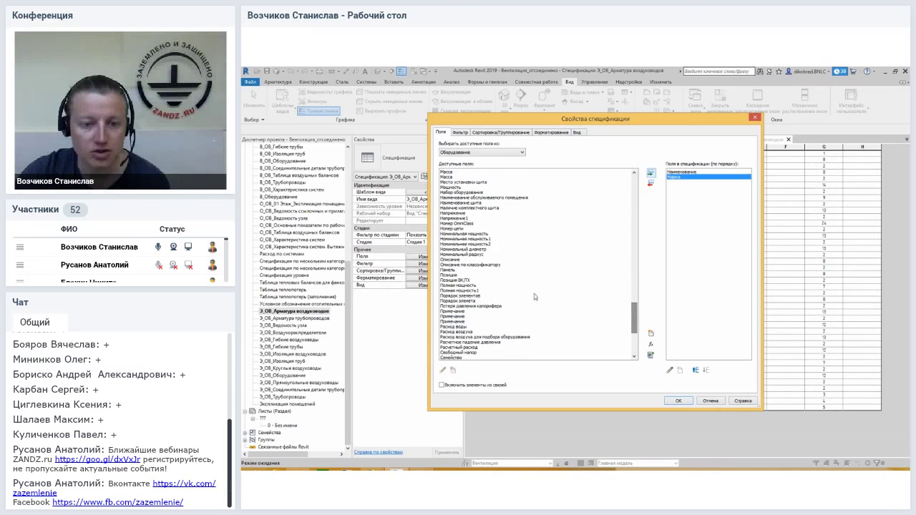
click(466, 314)
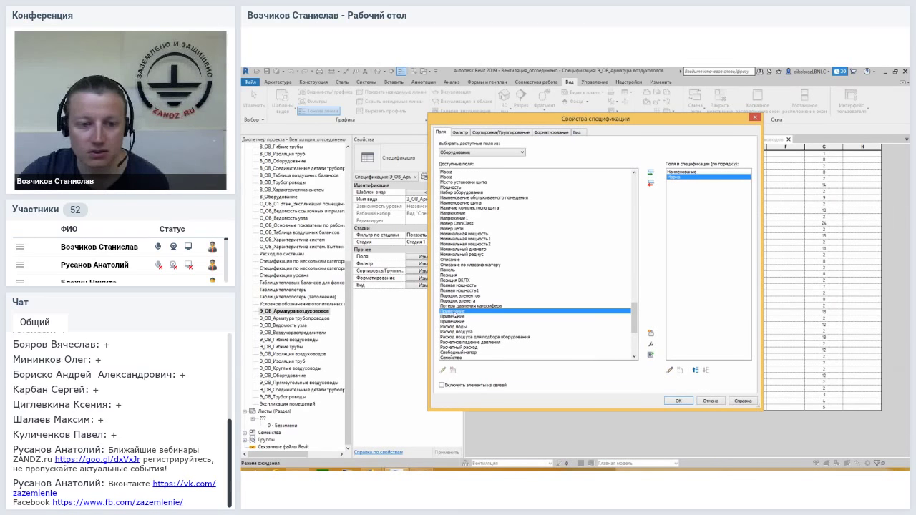
click(650, 173)
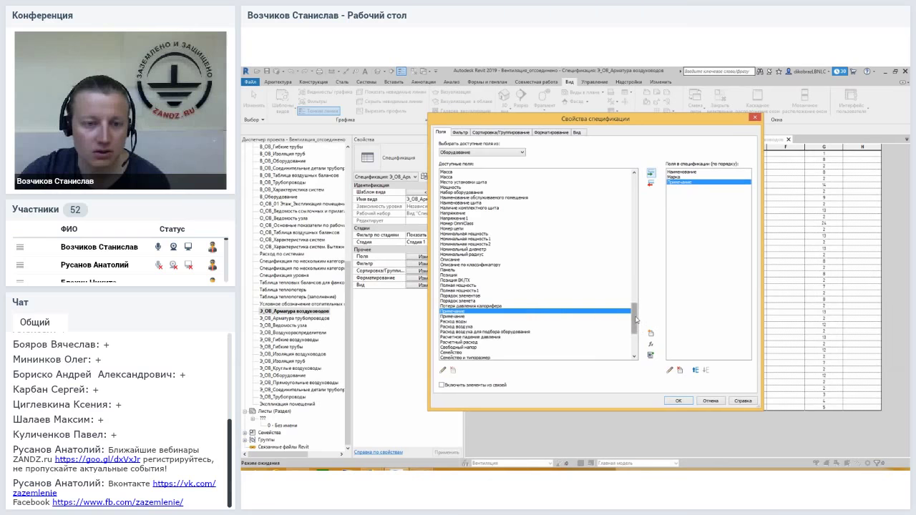
drag(634, 323, 634, 342)
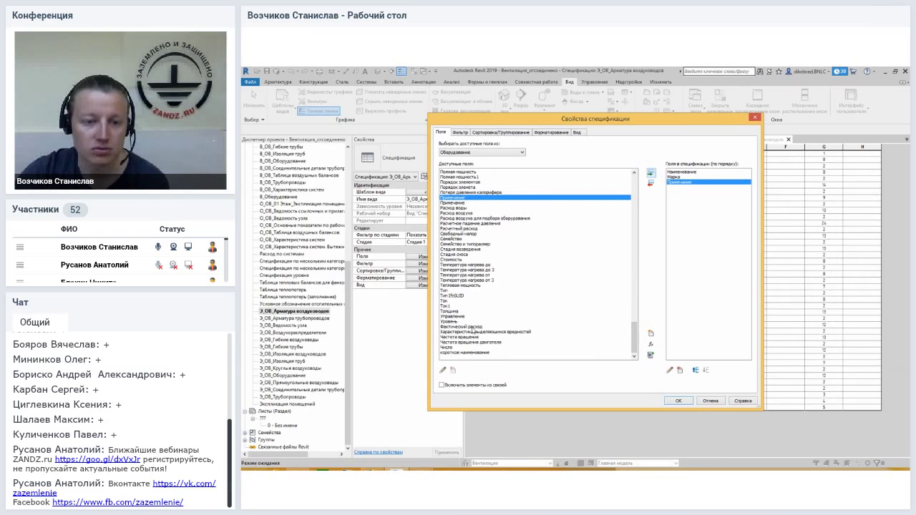
click(451, 347)
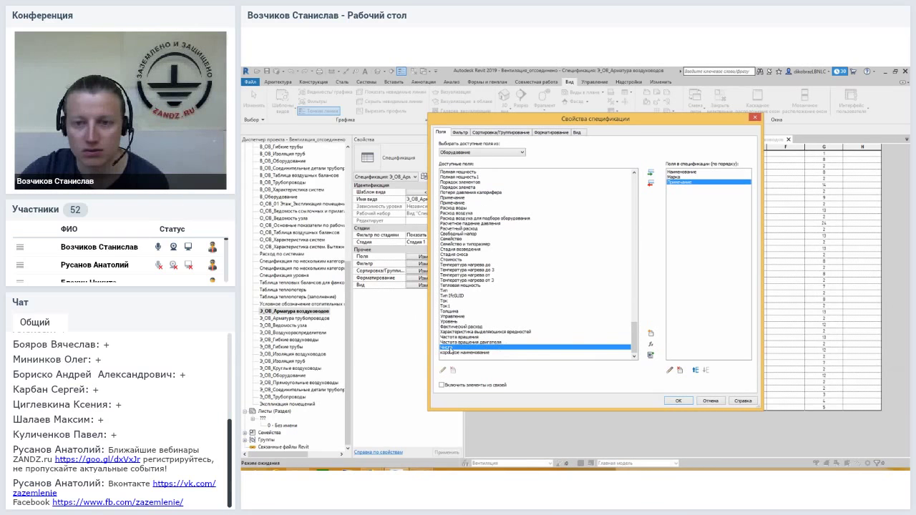
click(650, 174)
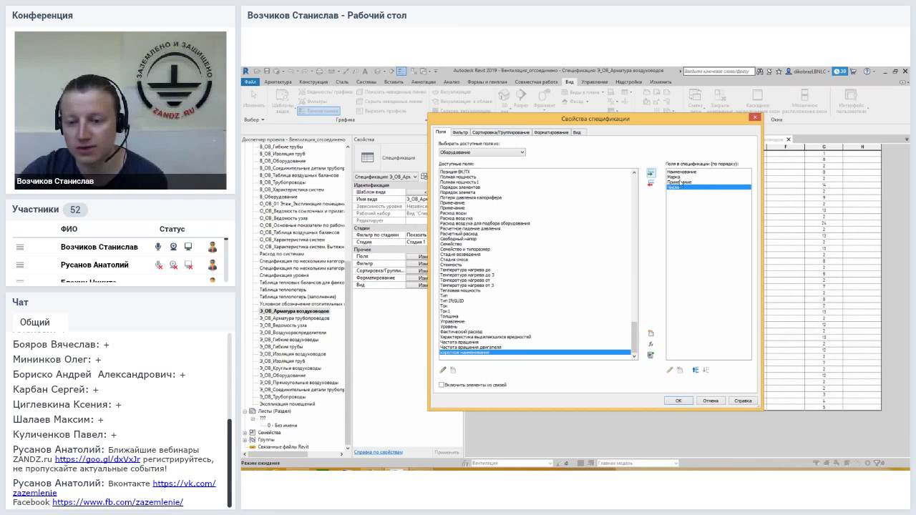
Move Примечание below Число so it becomes the last column
click(679, 173)
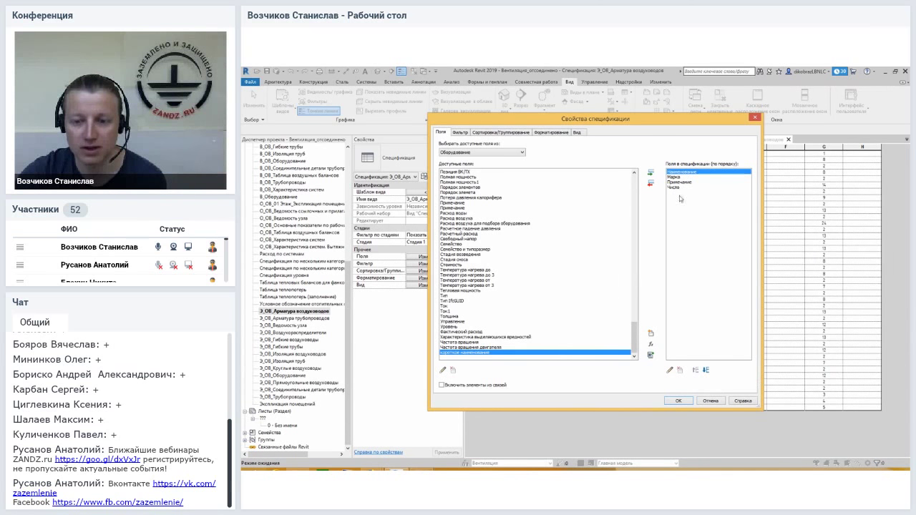
click(677, 176)
click(685, 188)
click(682, 182)
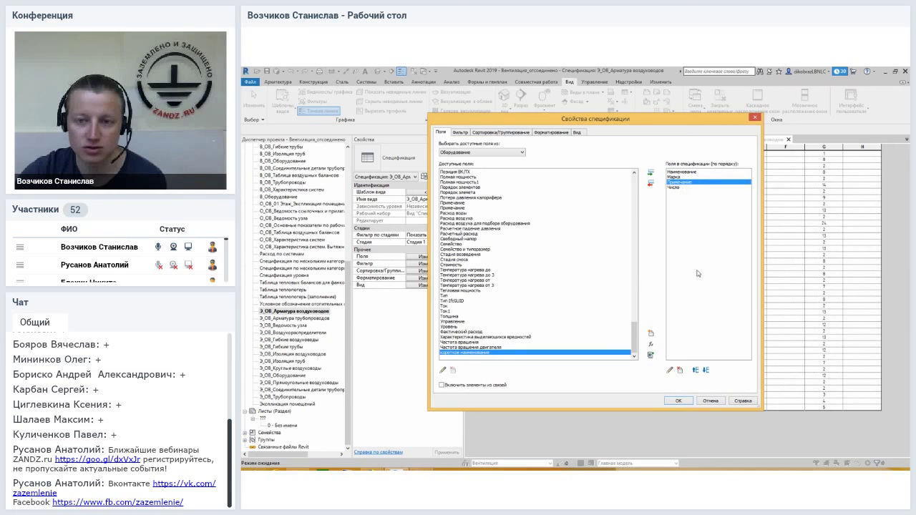
click(706, 370)
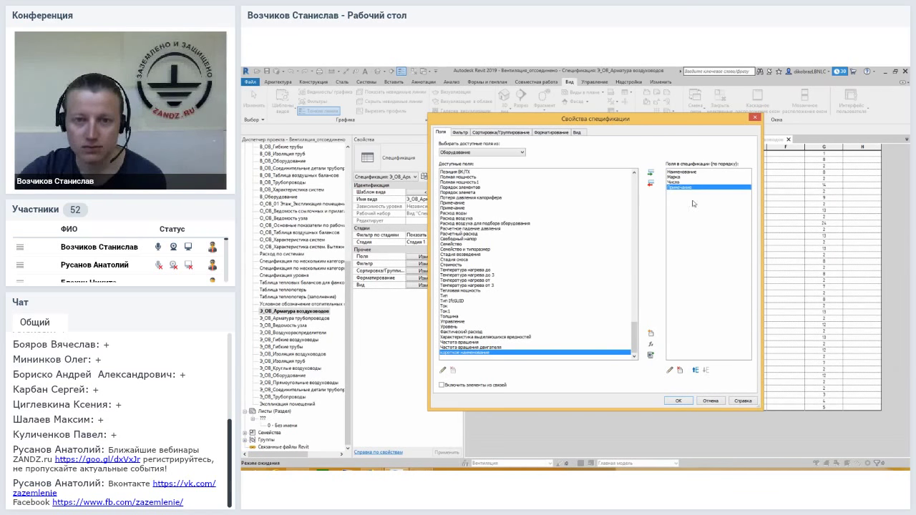
key(Up)
drag(652, 124, 611, 112)
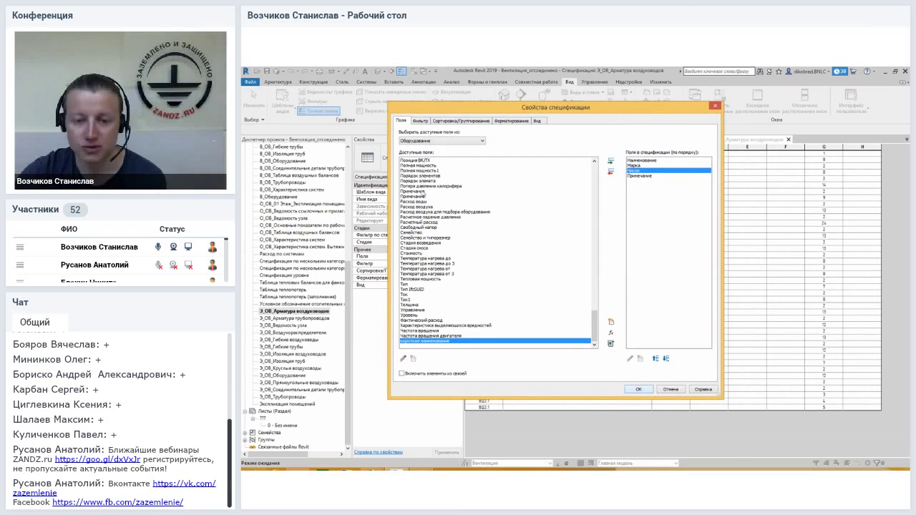
Confirm the four fields, scroll the equipment list, and widen column A for full names
click(639, 389)
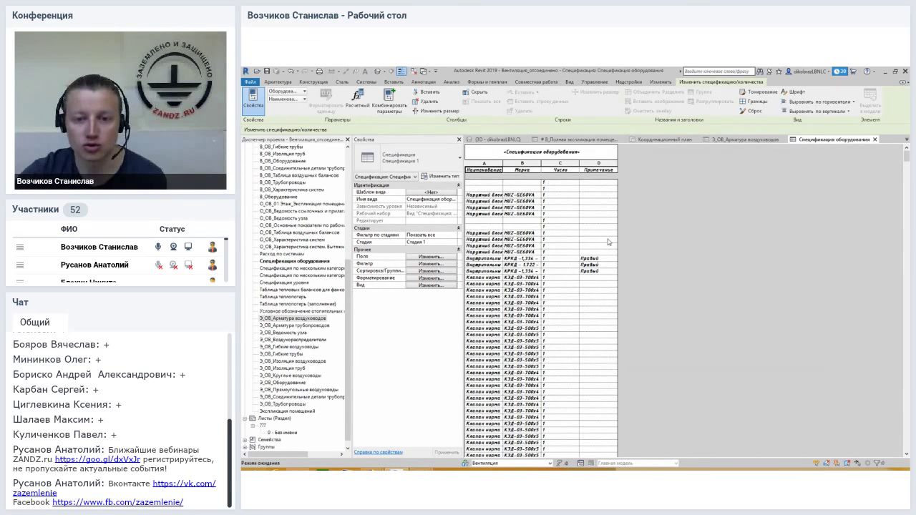
scroll(659, 278, down, 5)
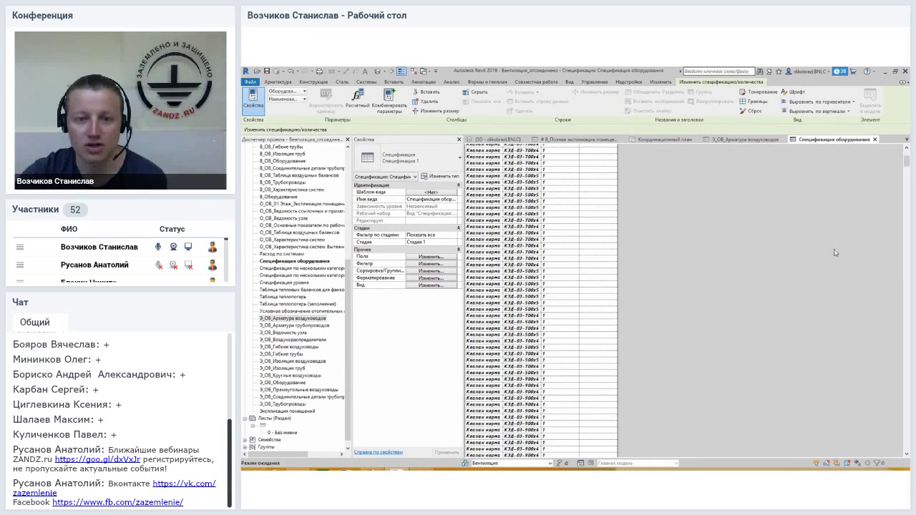
drag(905, 170, 898, 447)
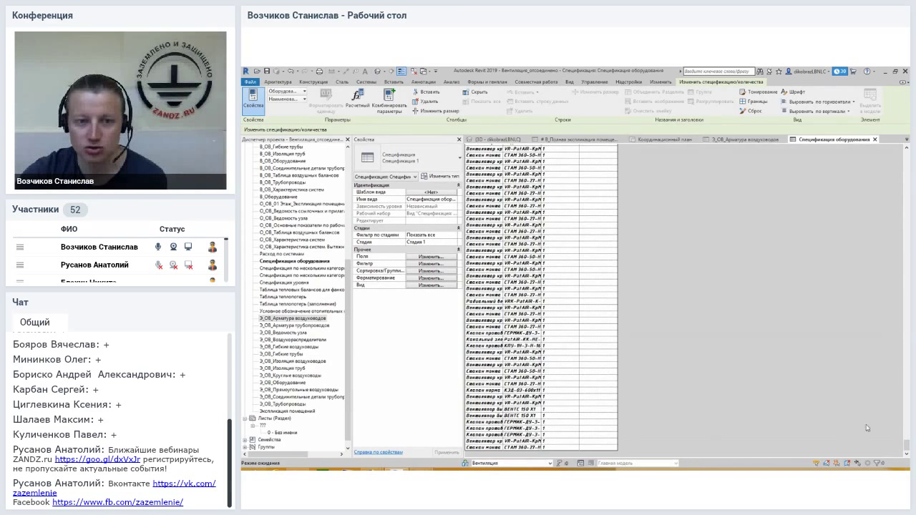
drag(900, 444, 889, 151)
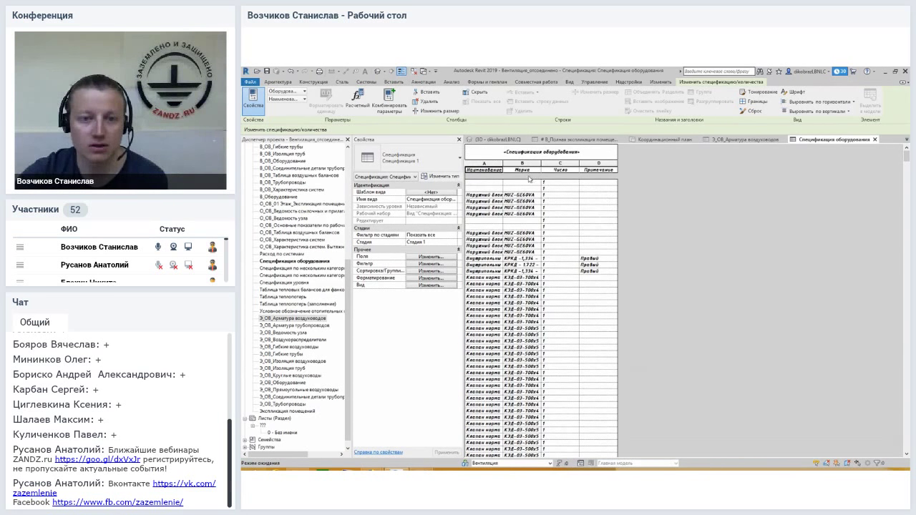
drag(502, 163, 588, 163)
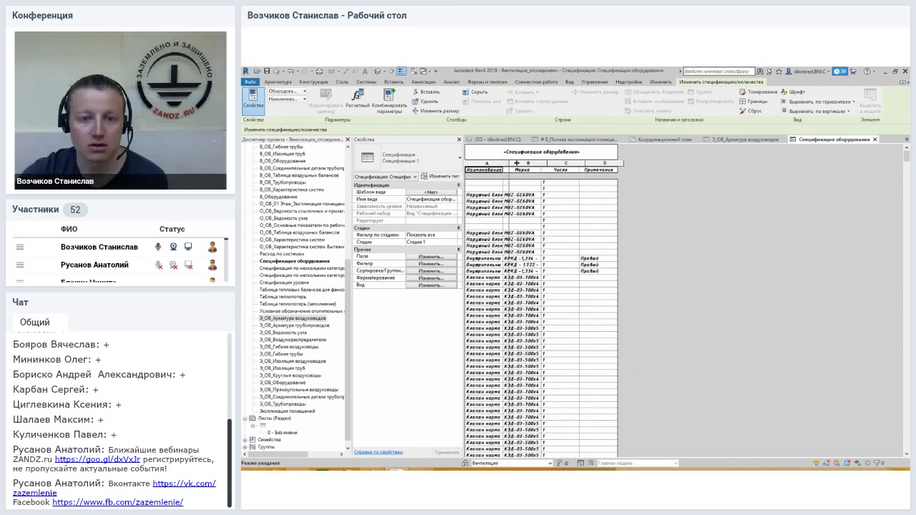
Drag the A/B border further right to widen the Наименование column
click(484, 235)
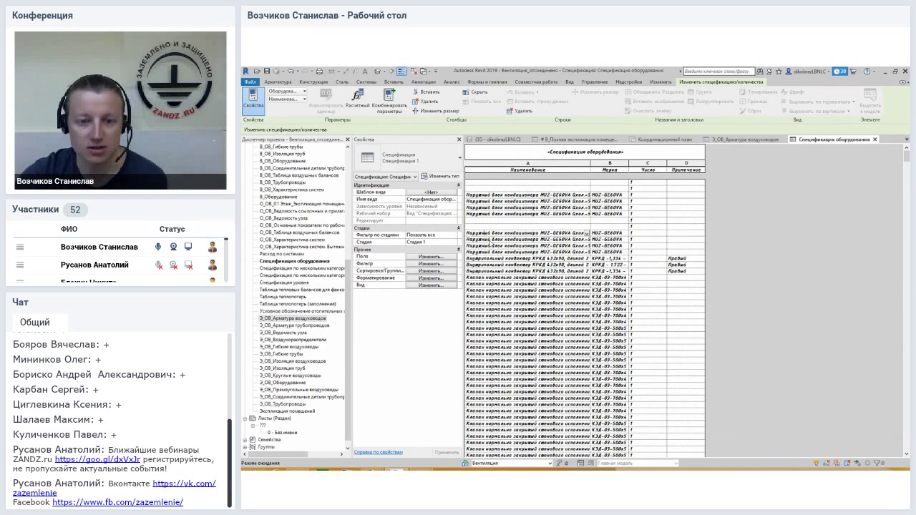
click(516, 284)
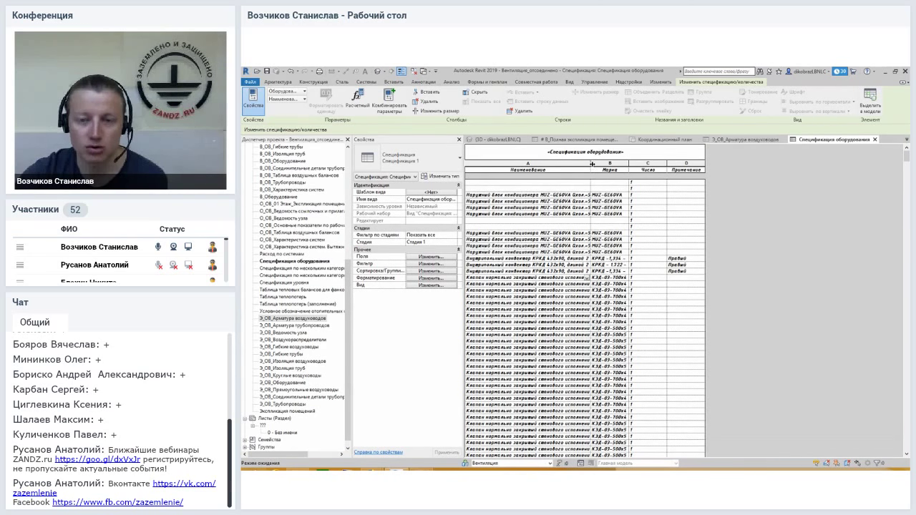
drag(592, 163, 636, 165)
scroll(800, 228, down, 3)
scroll(801, 228, up, 3)
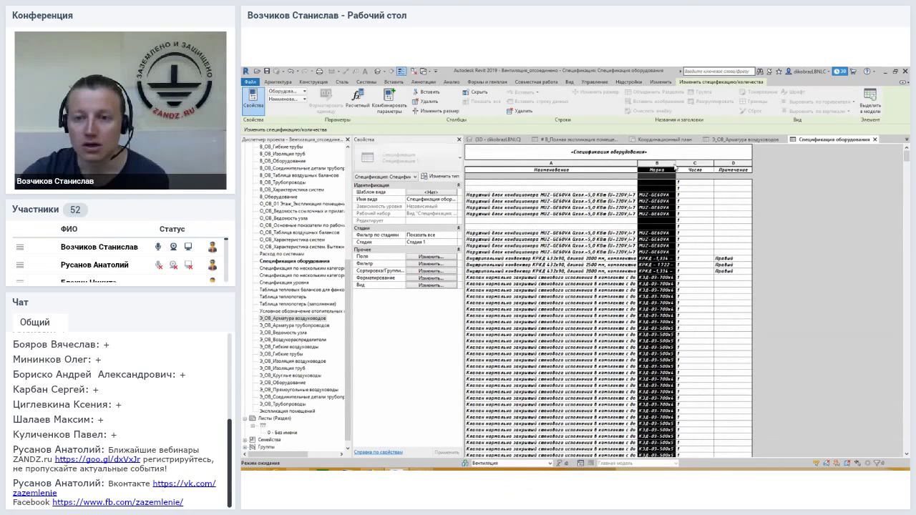
Widen the Марка column so marks fit, then scroll down to check the rows
drag(673, 165, 708, 166)
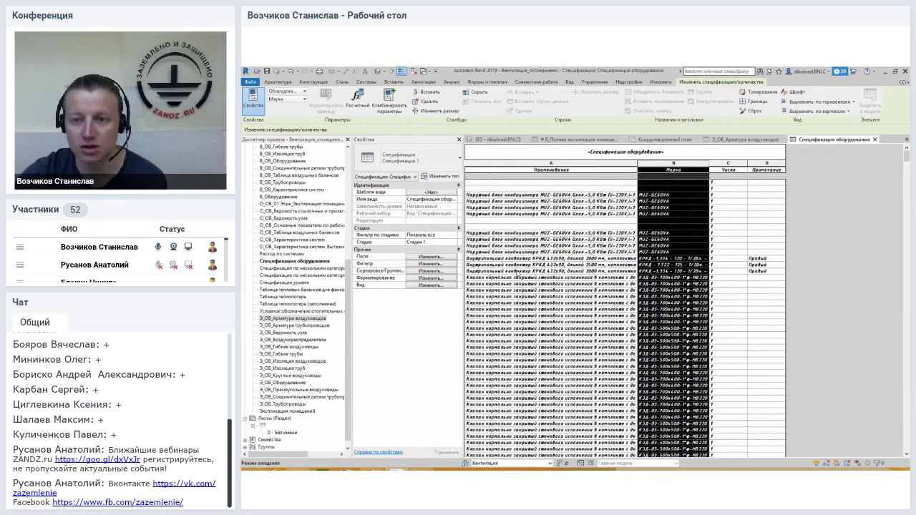
click(729, 184)
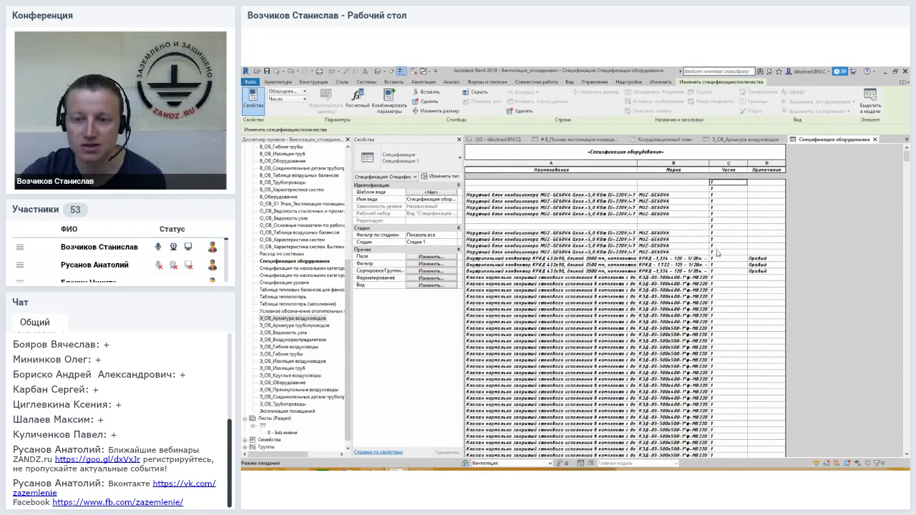
scroll(716, 295, down, 5)
scroll(716, 296, down, 5)
scroll(717, 297, down, 5)
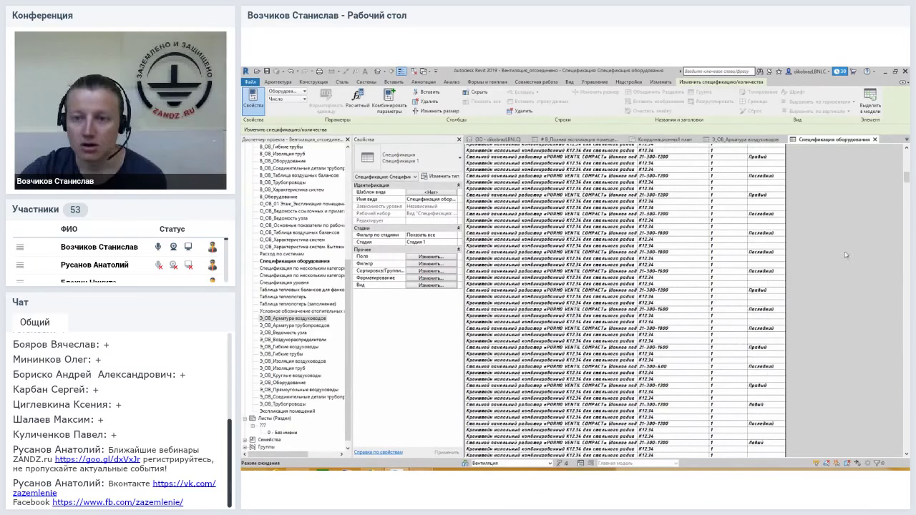
mouse_move(906, 177)
mouse_down()
mouse_move(889, 348)
mouse_move(886, 146)
mouse_up()
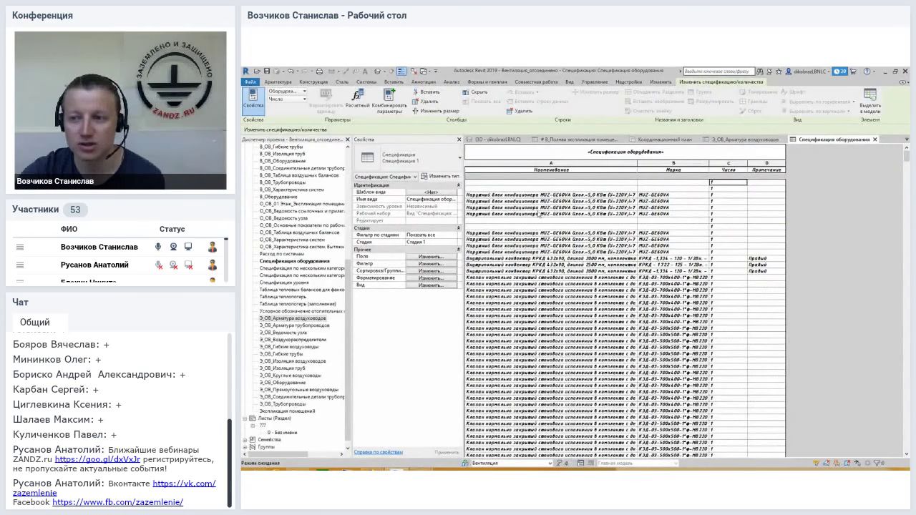
mouse_move(906, 154)
mouse_down()
mouse_move(906, 281)
mouse_move(907, 154)
mouse_up()
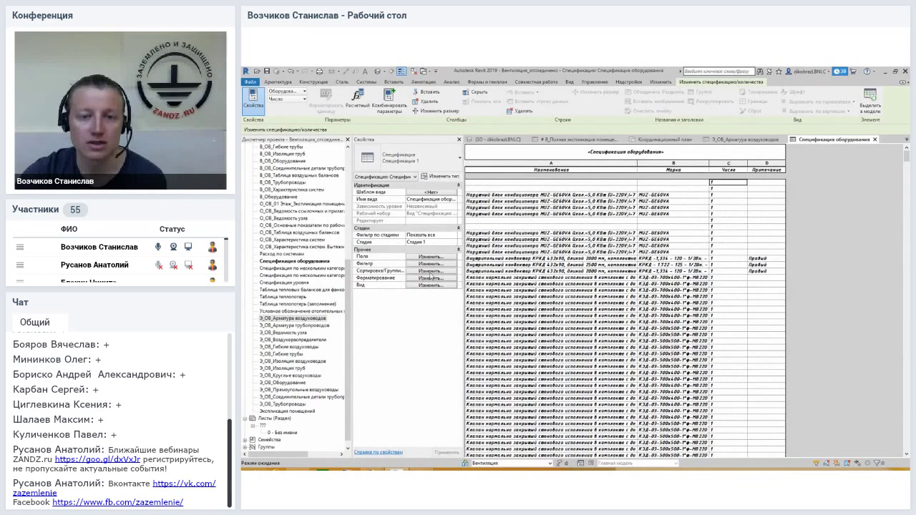
Open Schedule Properties on the Sorting/Grouping tab, positioned so the schedule stays visible
click(432, 256)
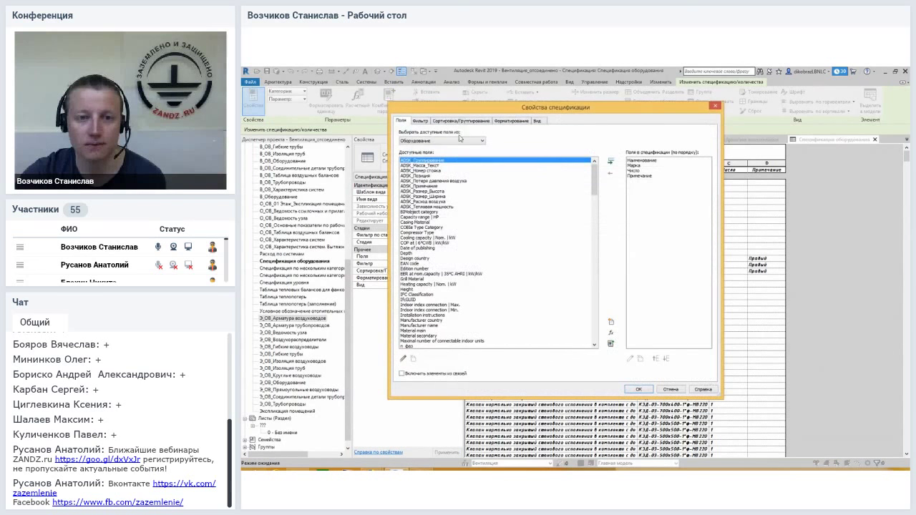
drag(466, 112, 542, 146)
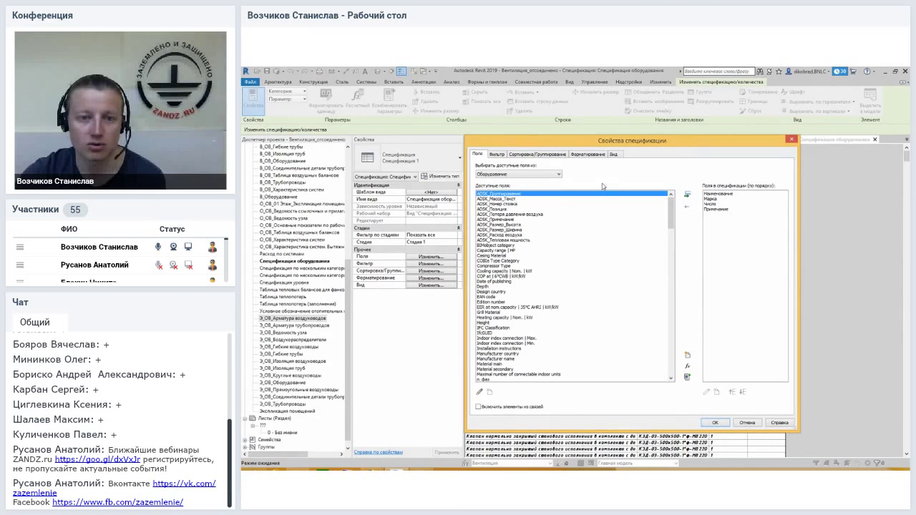
click(504, 155)
click(530, 155)
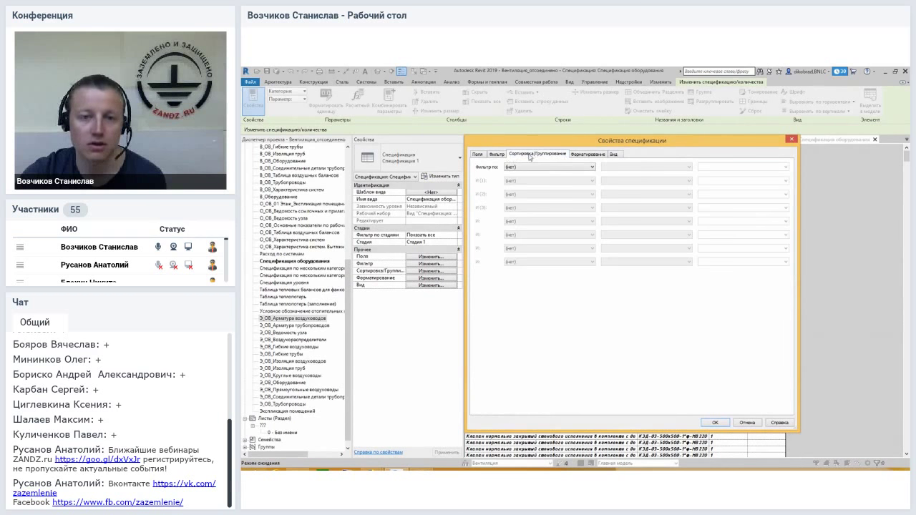
mouse_move(505, 146)
mouse_down()
mouse_move(491, 154)
mouse_move(314, 142)
mouse_up()
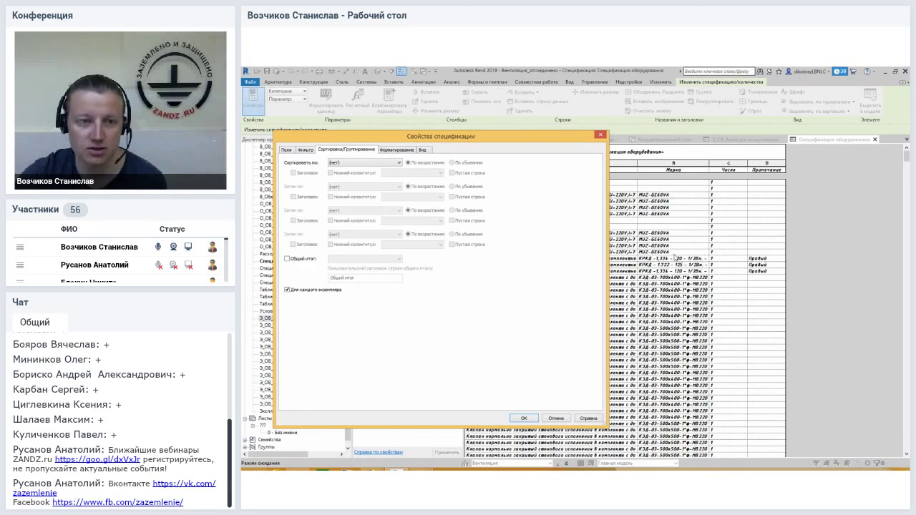
mouse_move(406, 140)
mouse_down()
mouse_move(350, 147)
mouse_move(448, 274)
mouse_move(445, 151)
mouse_up()
mouse_move(614, 149)
mouse_down()
mouse_move(605, 210)
mouse_move(662, 116)
mouse_up()
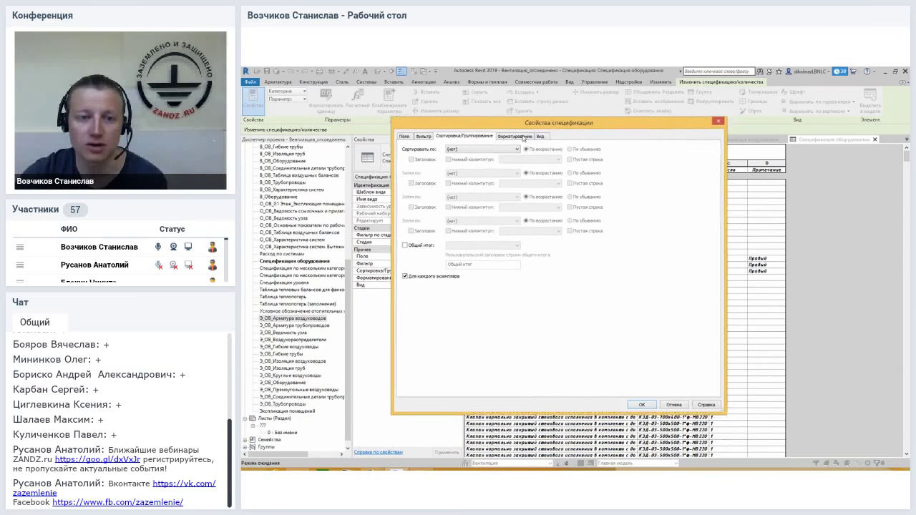
drag(535, 113, 540, 173)
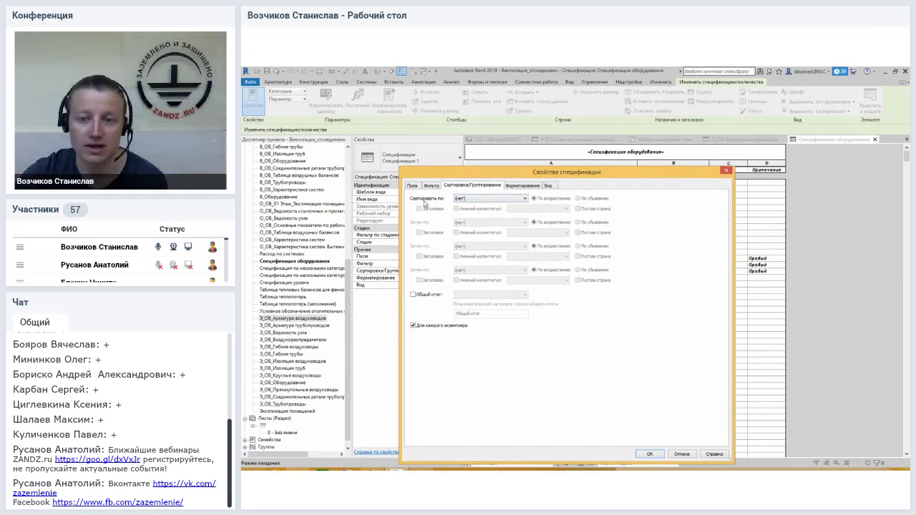
Set Sort by to Наименование, ascending, and apply it to the schedule
click(413, 187)
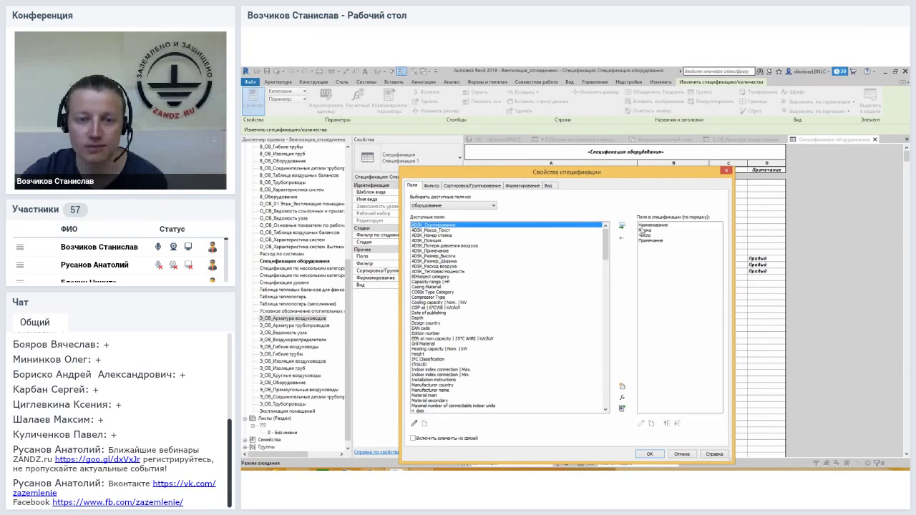
click(467, 187)
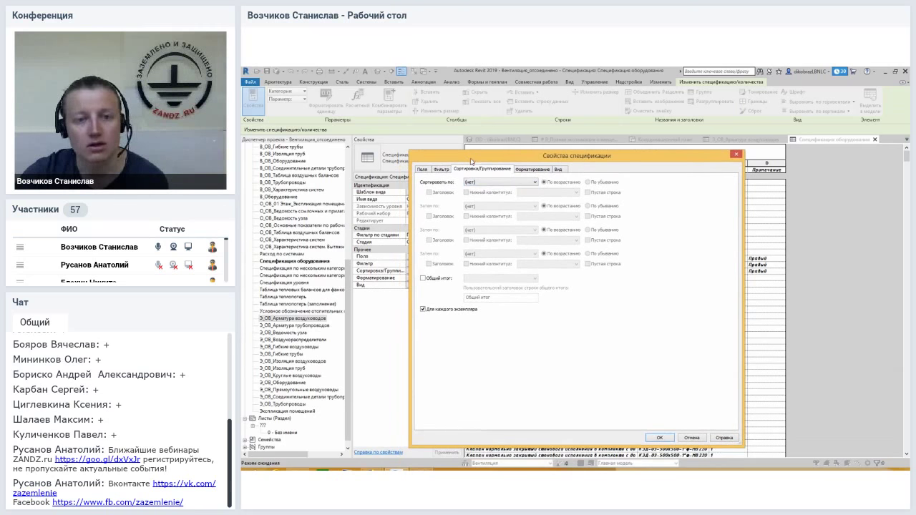
click(473, 185)
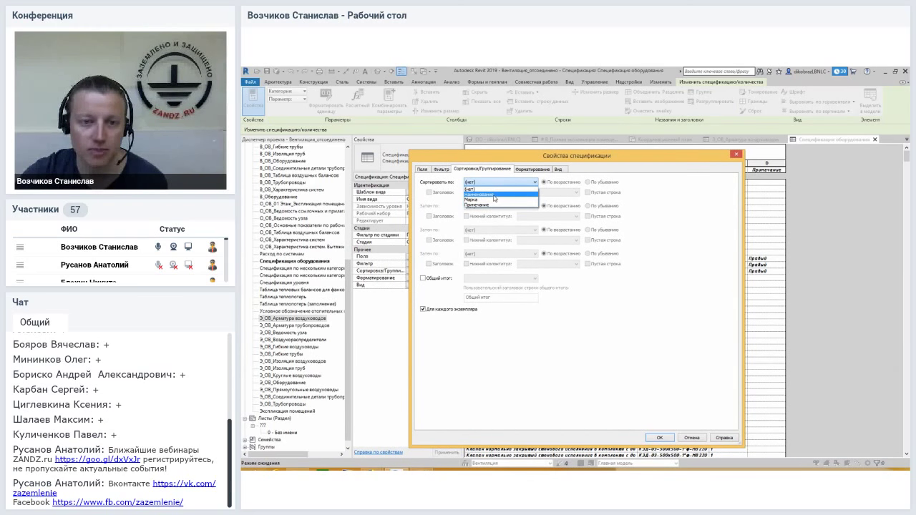
click(493, 194)
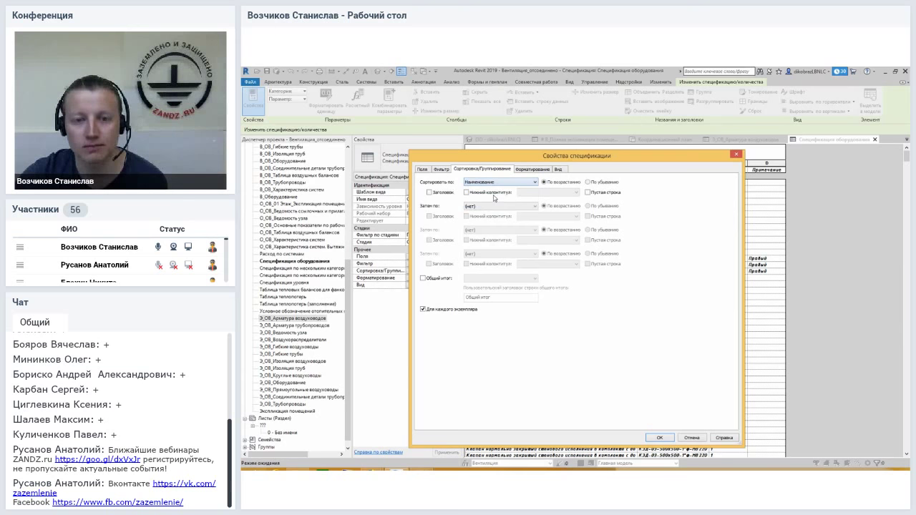
drag(572, 159, 572, 149)
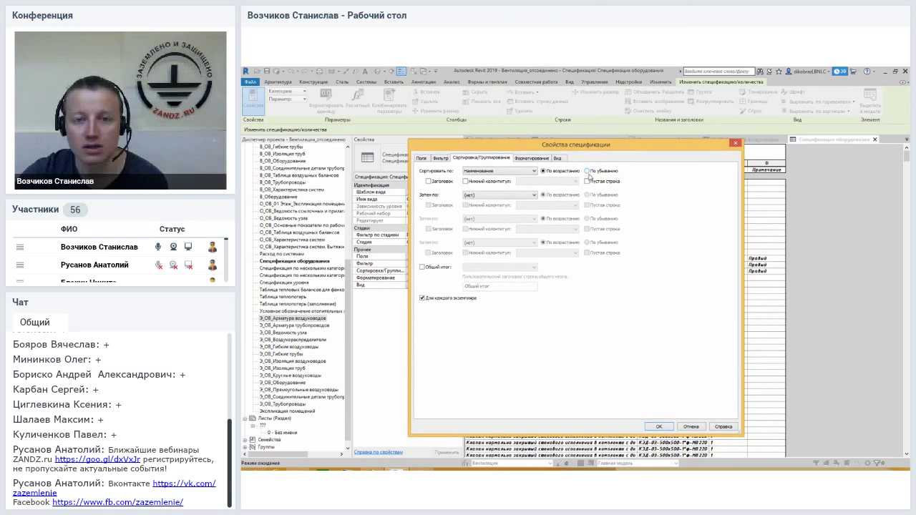
mouse_move(586, 143)
mouse_down()
mouse_move(601, 233)
mouse_move(556, 110)
mouse_up()
click(628, 393)
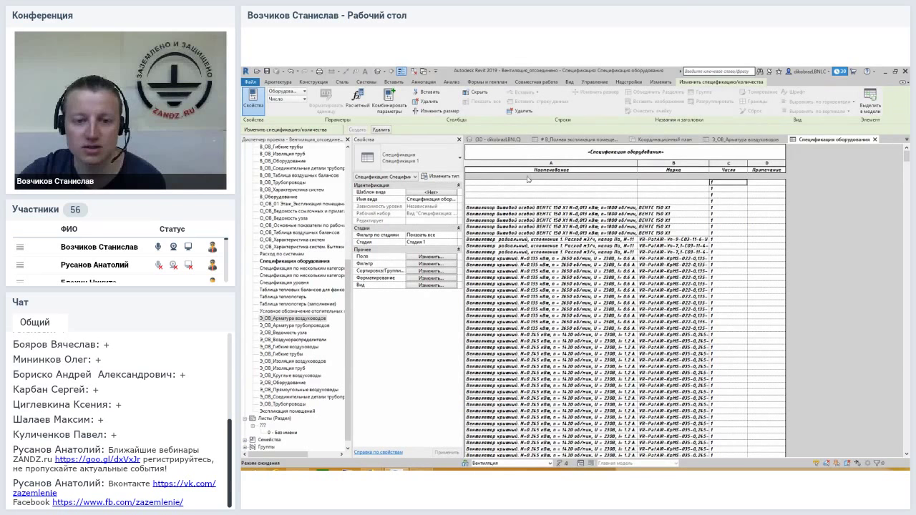
Scroll through the sorted schedule from fans down to electric convectors to review the rows
scroll(534, 262, down, 5)
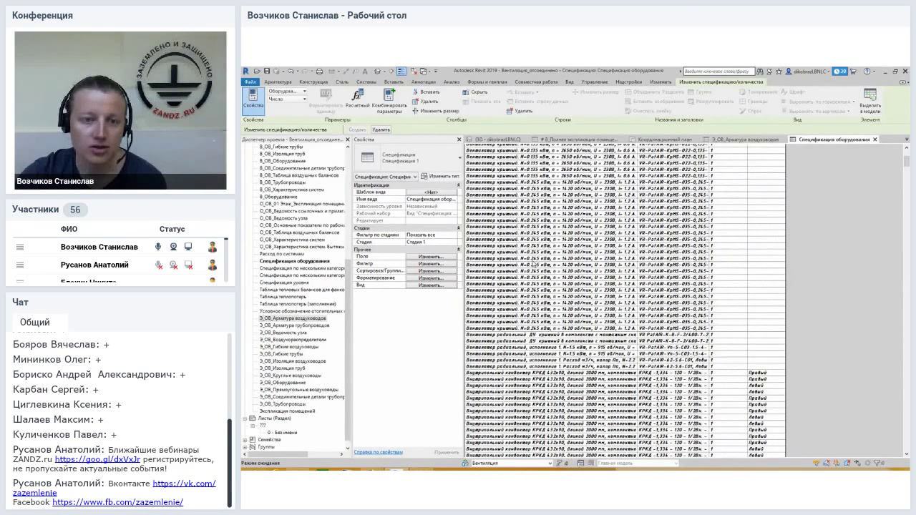
scroll(533, 264, up, 5)
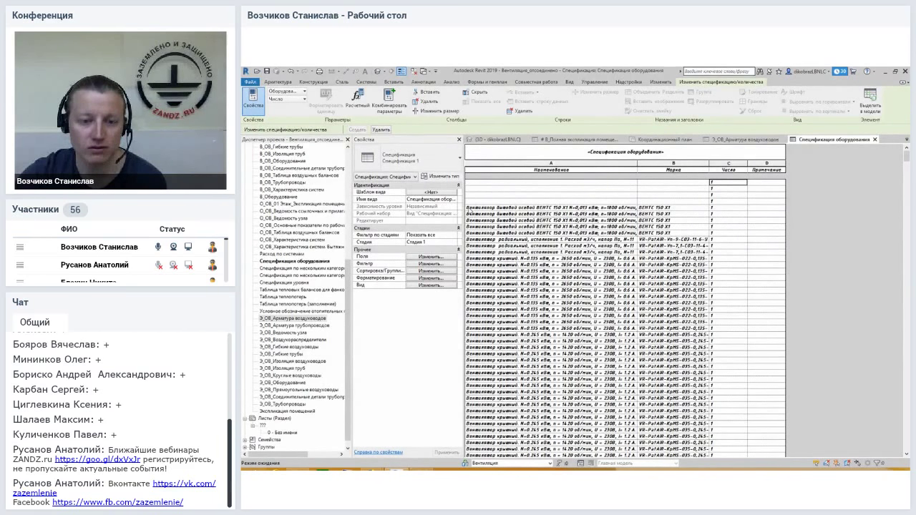
scroll(622, 301, down, 5)
scroll(622, 301, down, 5)
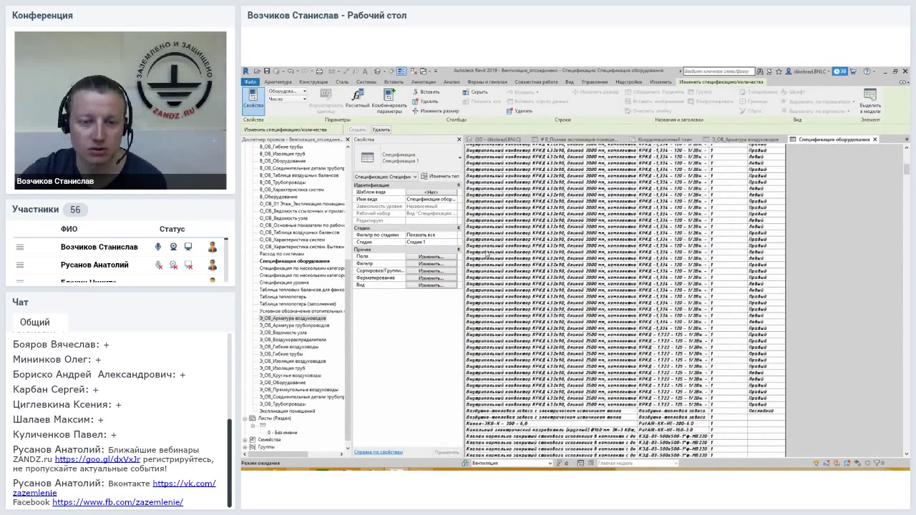
scroll(622, 300, down, 5)
scroll(623, 300, down, 5)
scroll(622, 300, down, 5)
scroll(622, 300, down, 5)
scroll(622, 301, down, 5)
scroll(623, 300, down, 5)
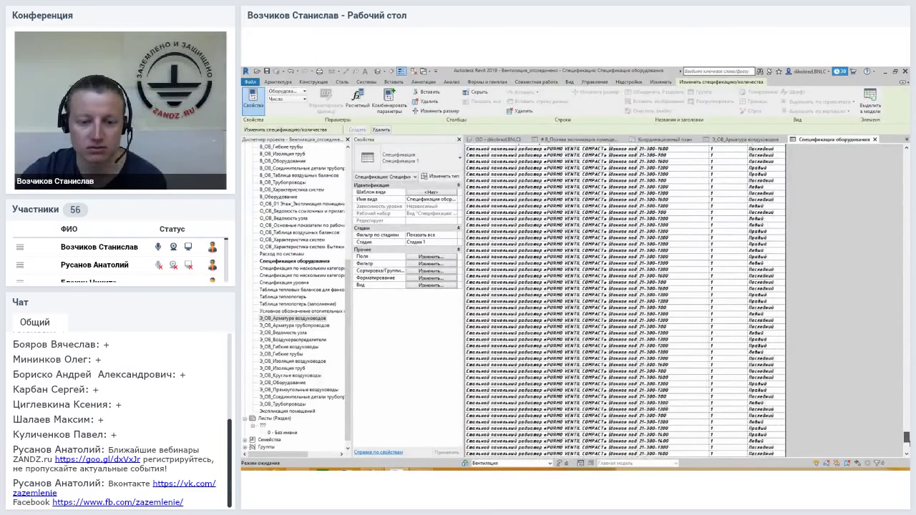
scroll(623, 300, down, 5)
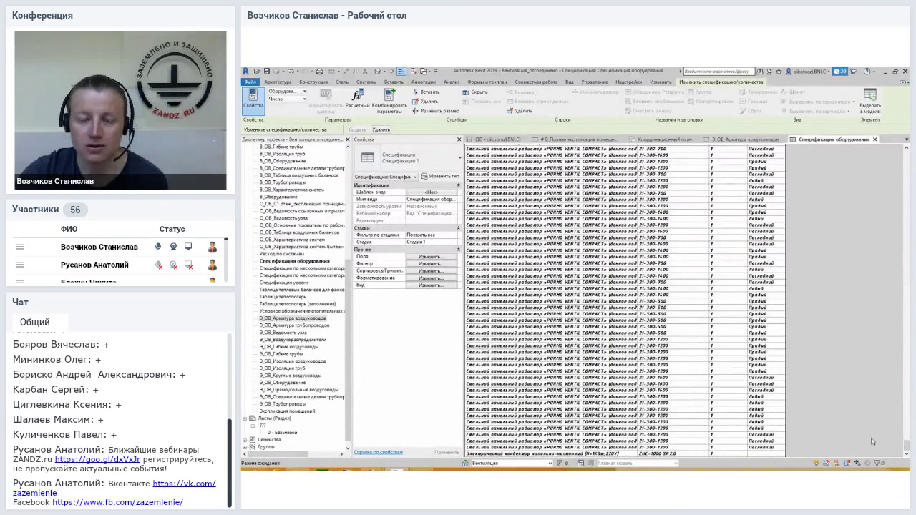
drag(907, 439, 905, 152)
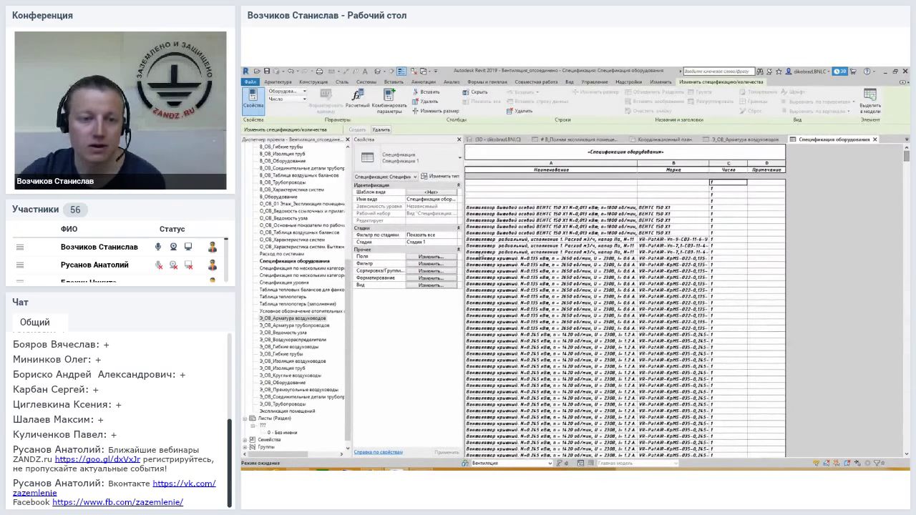
Uncheck 'Itemize every instance' so identical items merge, with totals in Число
click(427, 271)
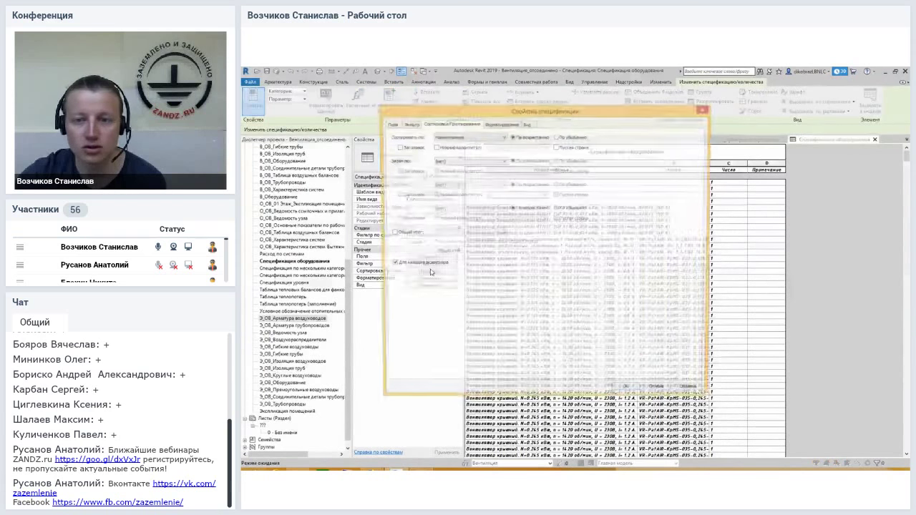
mouse_move(510, 116)
mouse_down()
mouse_move(444, 150)
mouse_move(513, 128)
mouse_up()
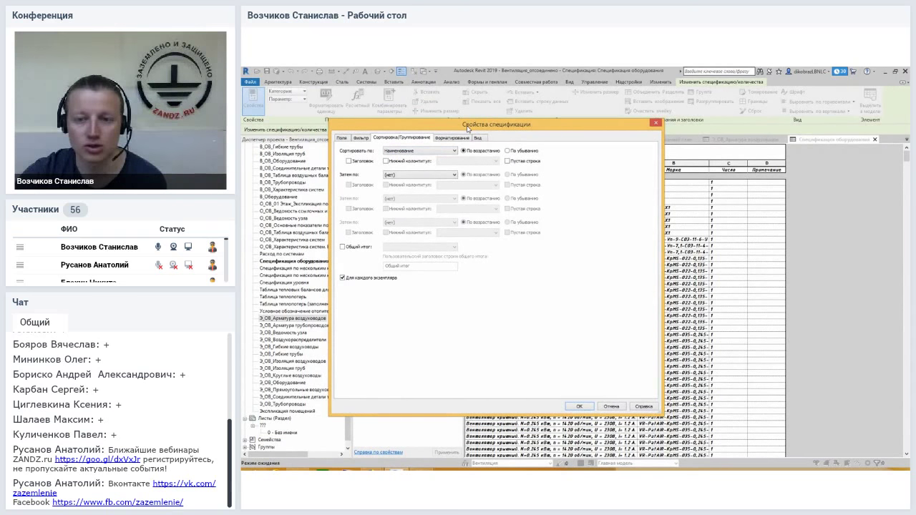
drag(468, 128, 460, 122)
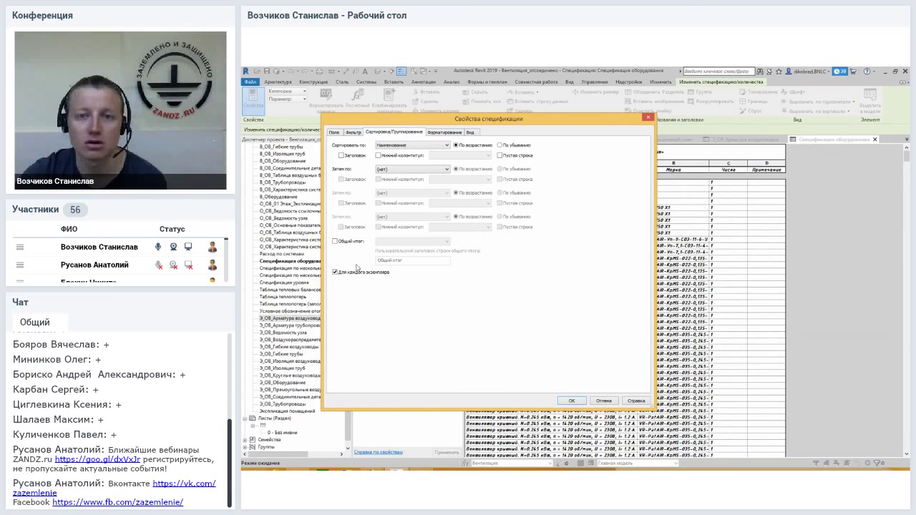
drag(607, 123, 503, 98)
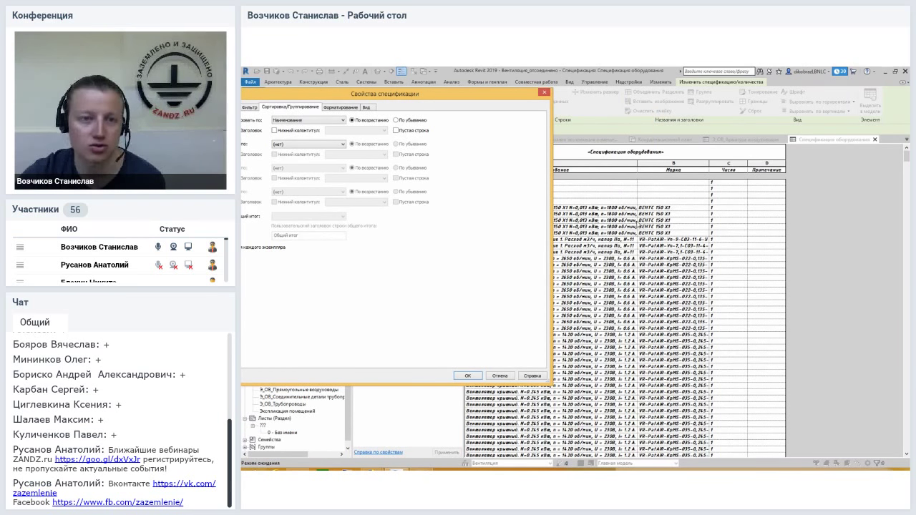
drag(425, 98, 511, 129)
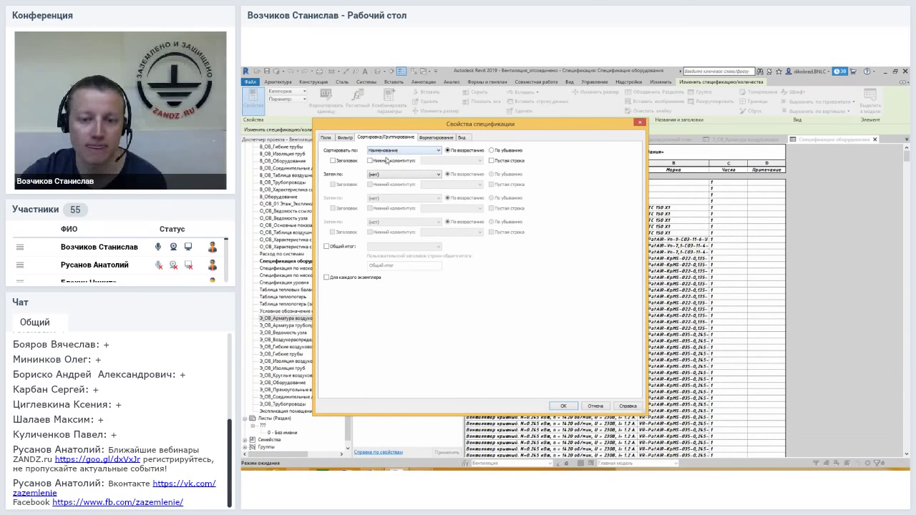
drag(487, 127, 624, 253)
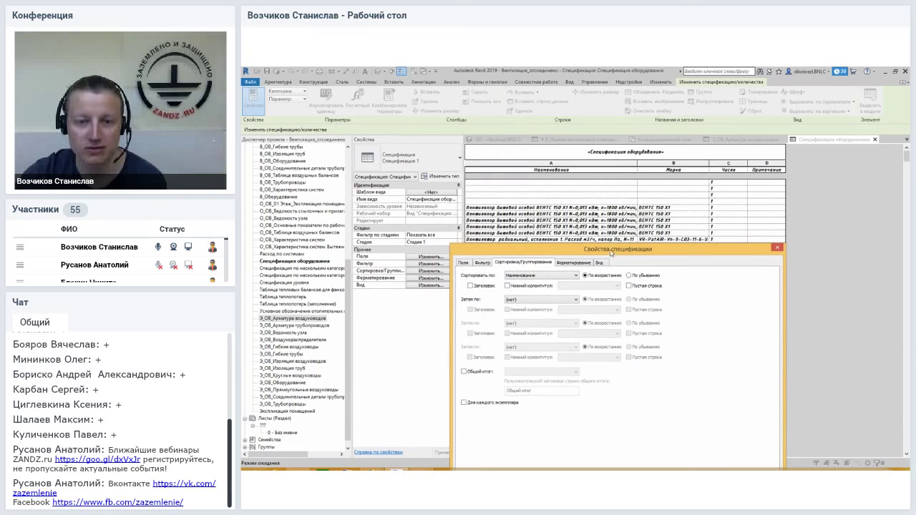
drag(611, 250, 595, 281)
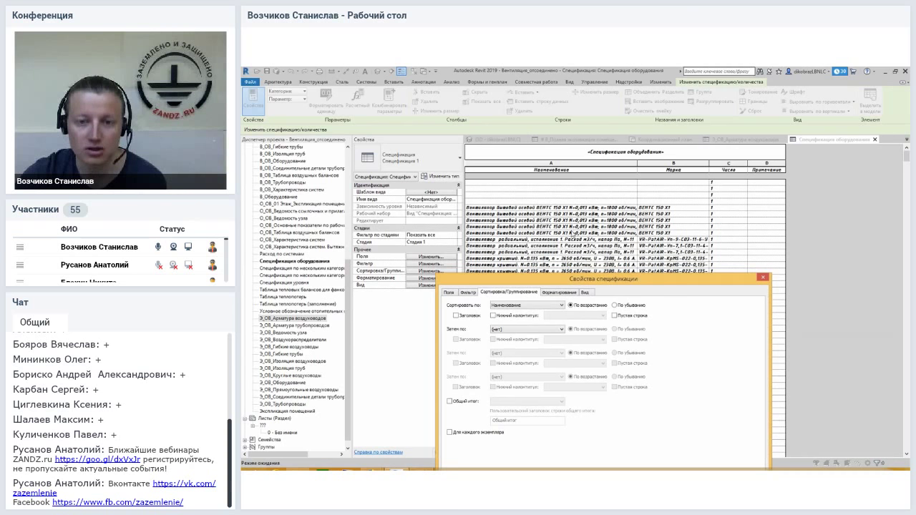
drag(596, 279, 489, 124)
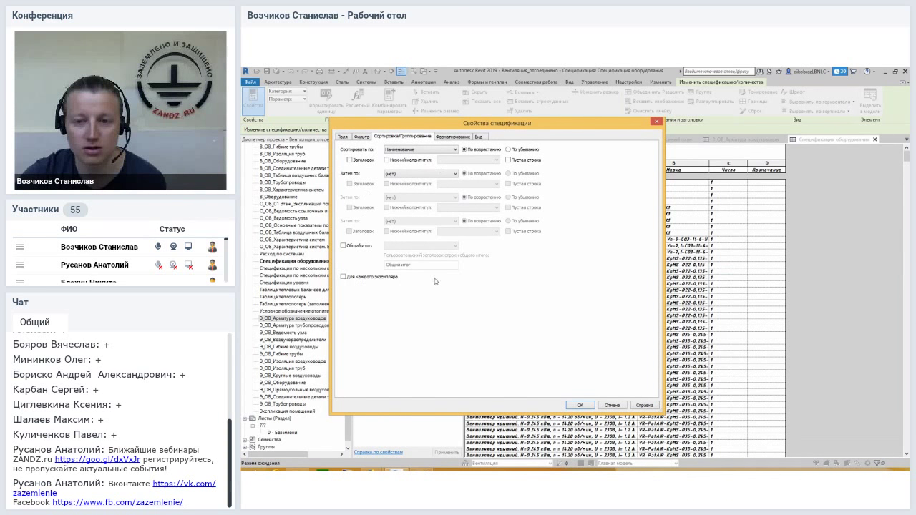
click(578, 405)
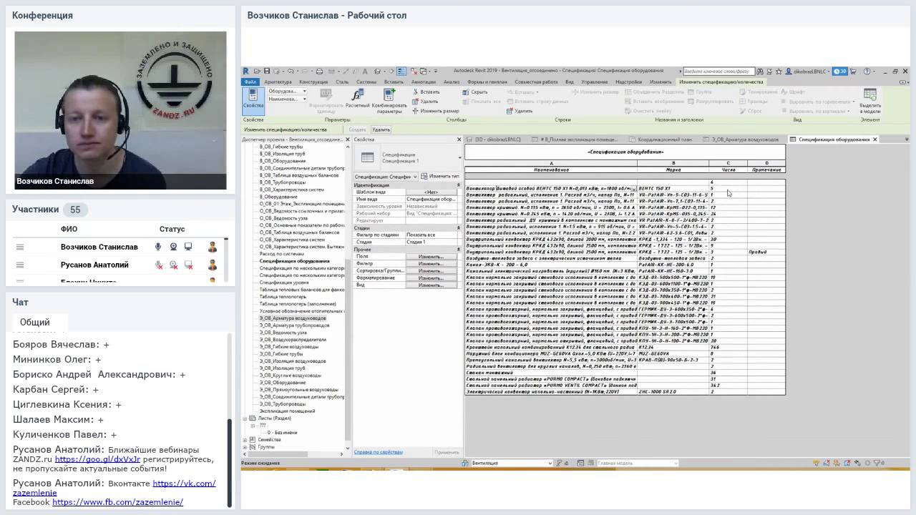
click(720, 189)
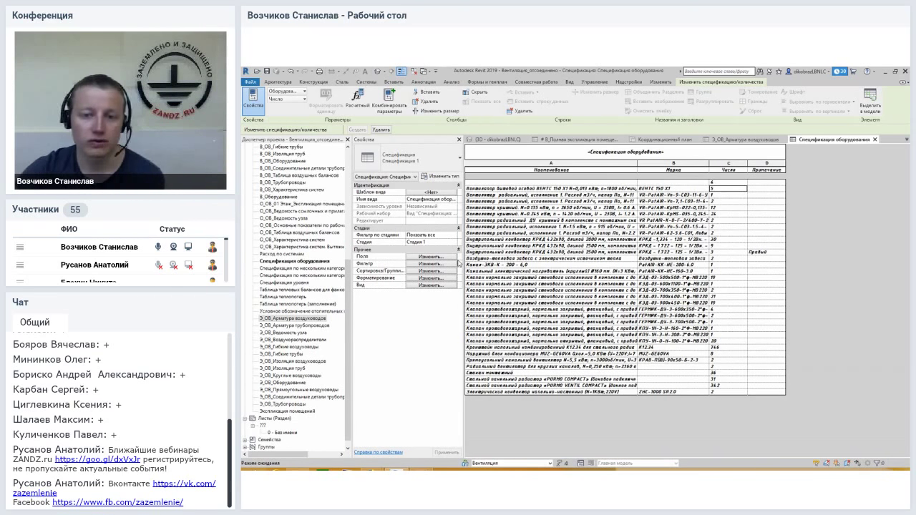
On the Fields tab, add the Имя системы parameter to the scheduled fields
click(436, 264)
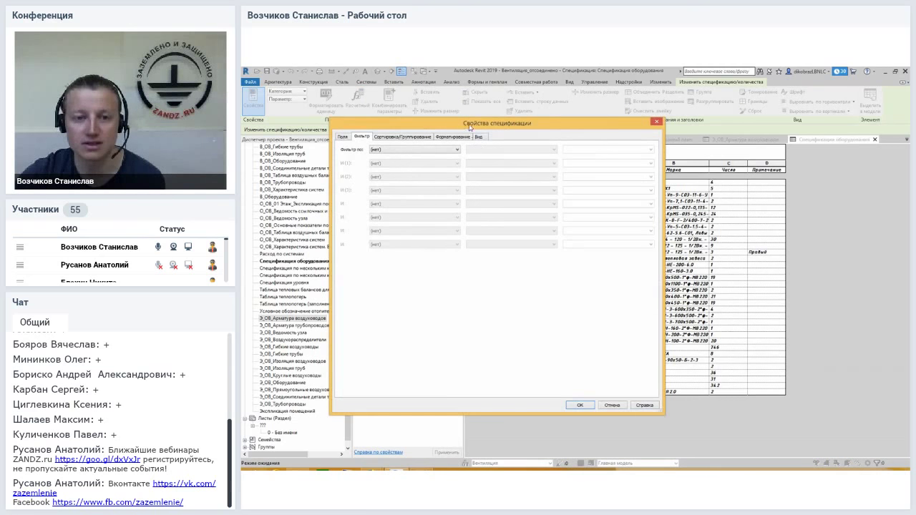
drag(470, 126, 600, 285)
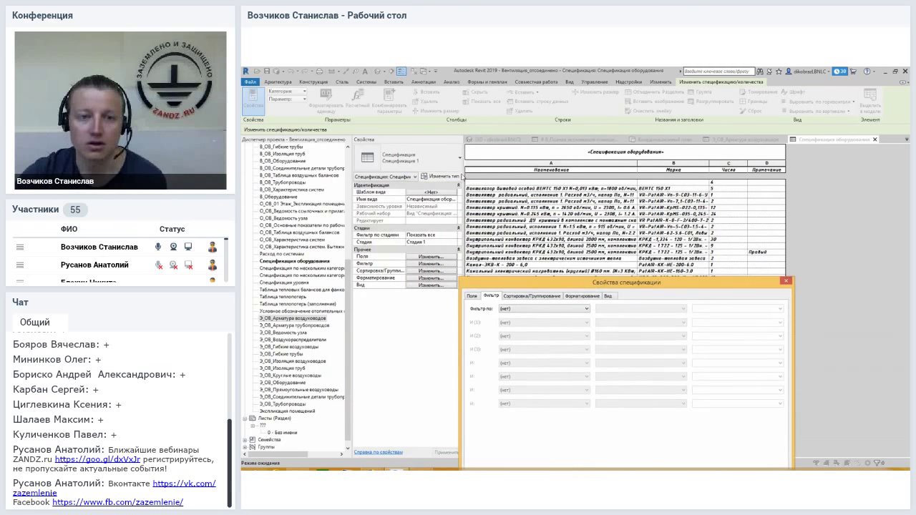
mouse_move(550, 283)
mouse_down()
mouse_move(497, 167)
mouse_move(459, 152)
mouse_up()
click(427, 166)
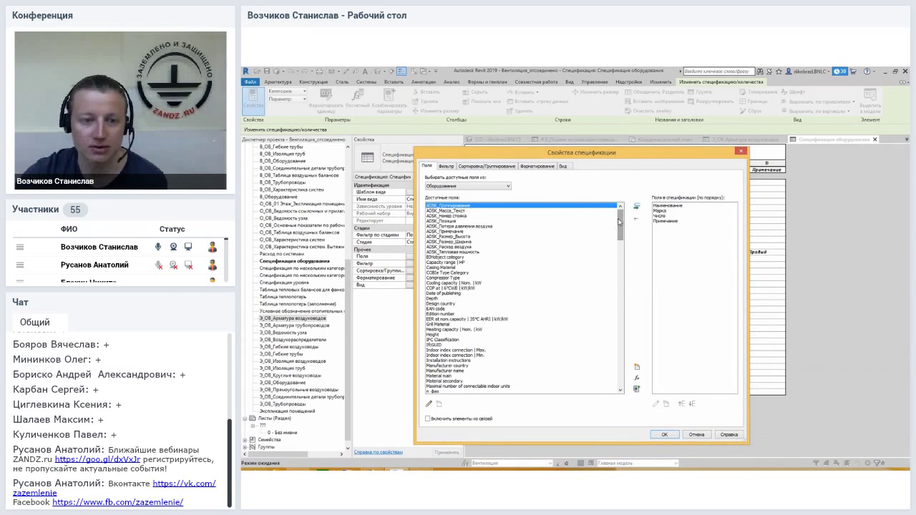
drag(619, 222, 630, 335)
scroll(550, 286, up, 3)
click(484, 211)
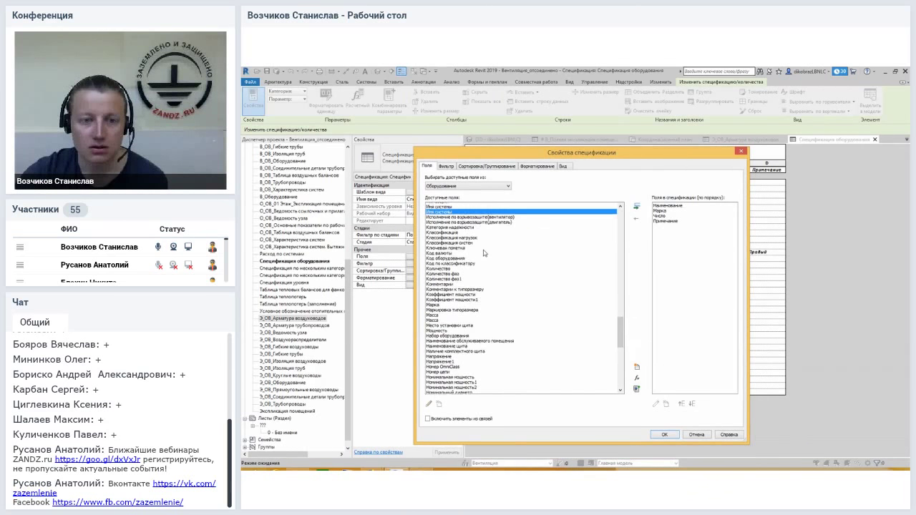
scroll(483, 253, up, 2)
click(454, 237)
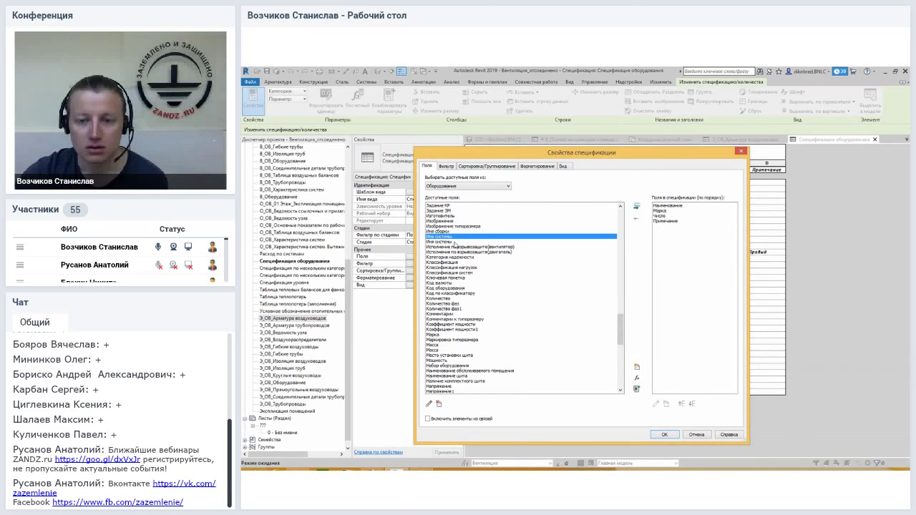
click(636, 207)
click(665, 435)
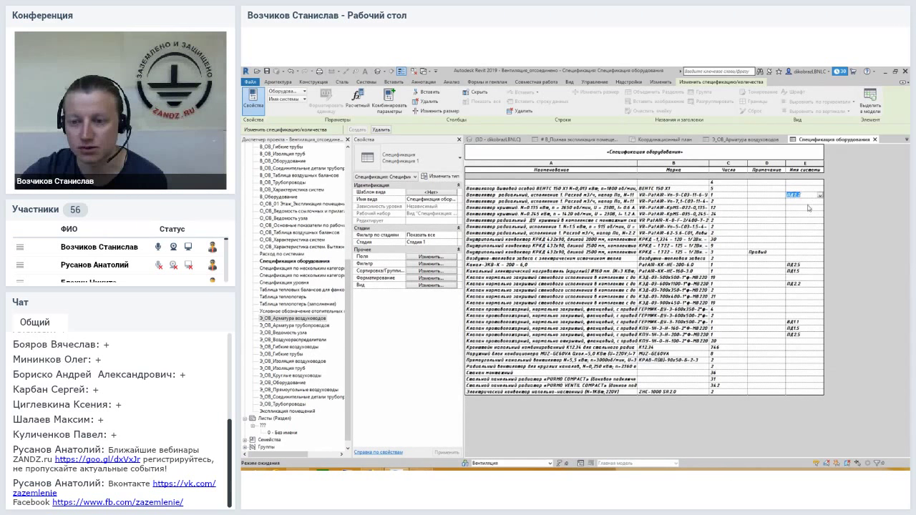
Inspect Имя системы values in column E, dismiss the Filter tab, and reopen Sorting/Grouping
click(806, 264)
click(804, 322)
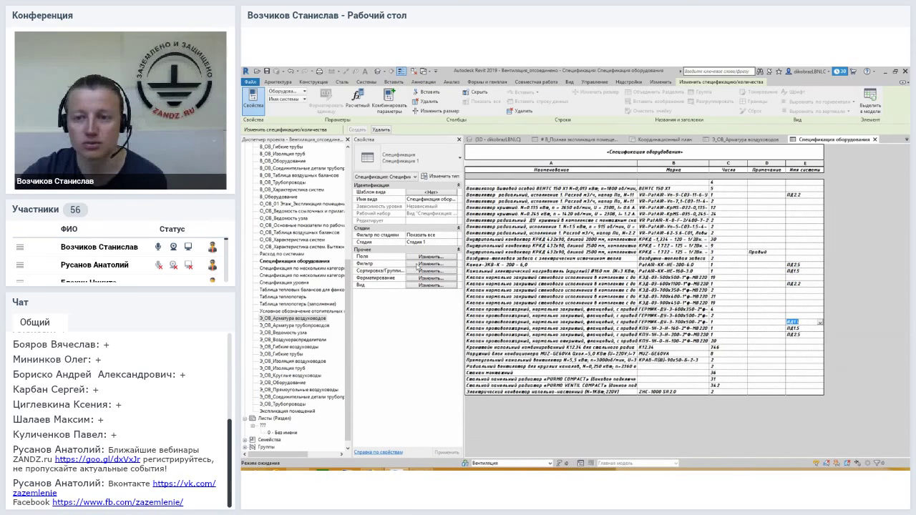
click(417, 266)
click(740, 153)
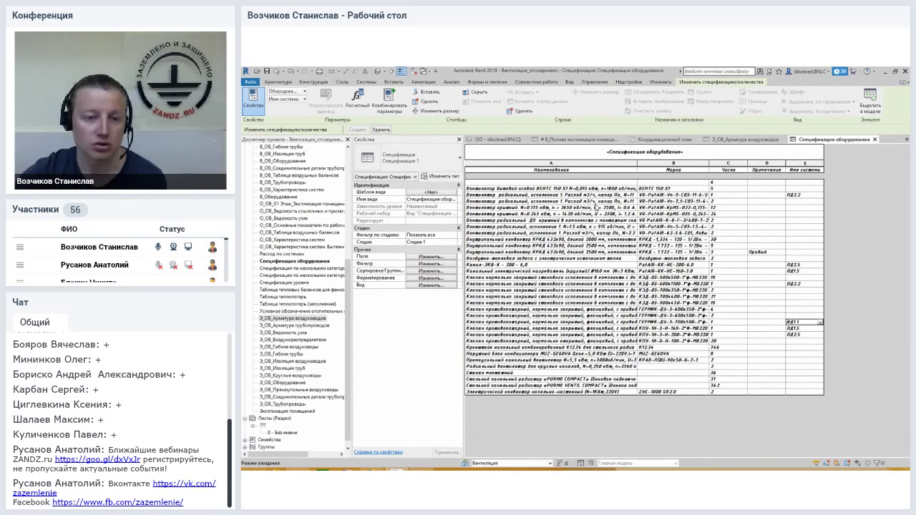
click(450, 278)
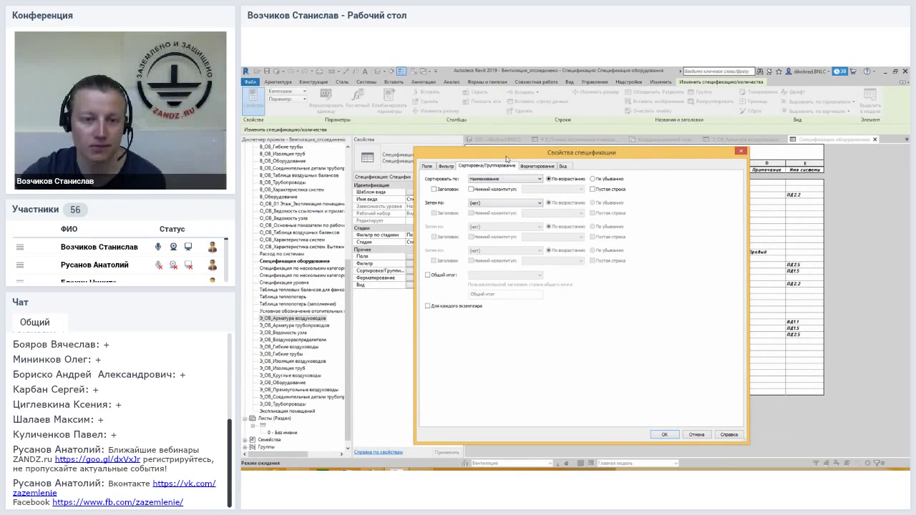
Sort the schedule by Имя системы, then by Наименование, and apply
drag(506, 159, 522, 147)
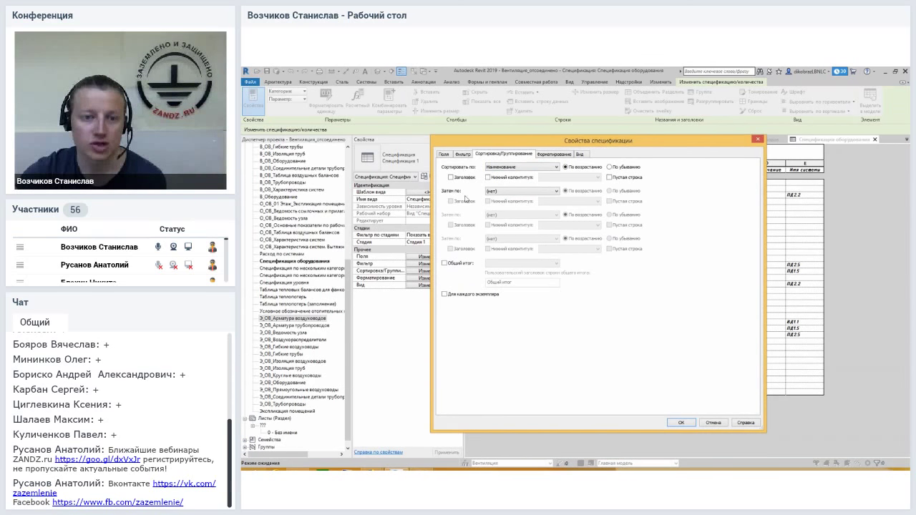
click(505, 169)
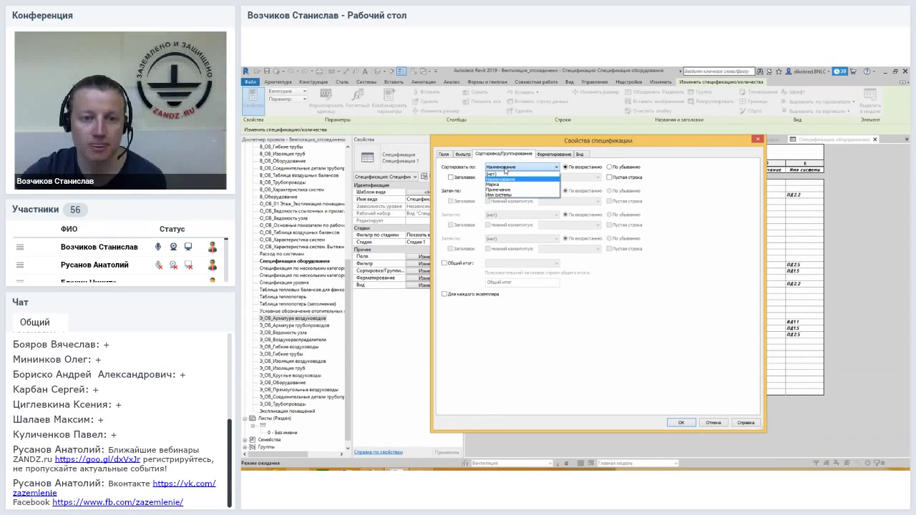
click(506, 196)
click(499, 192)
click(500, 203)
click(681, 422)
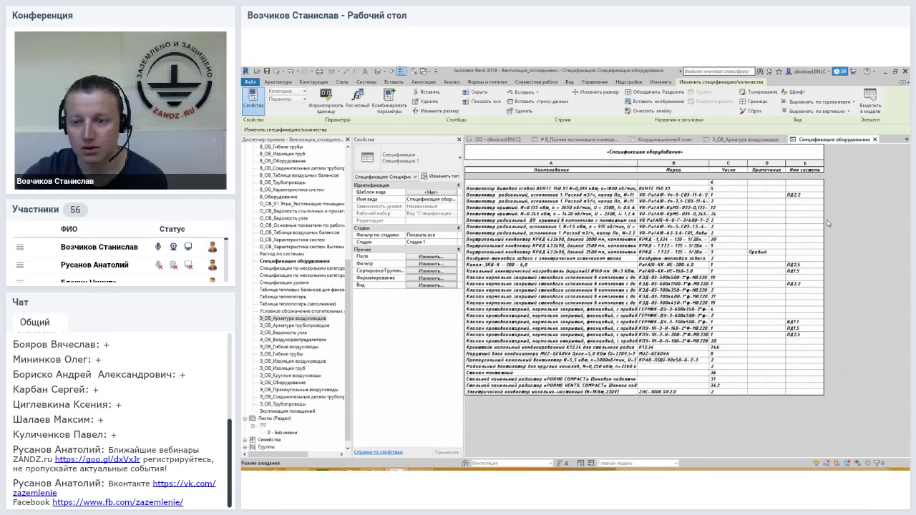
Review the re-sorted rows and inspect the blank system name cells in column E without changing them
scroll(840, 231, down, 2)
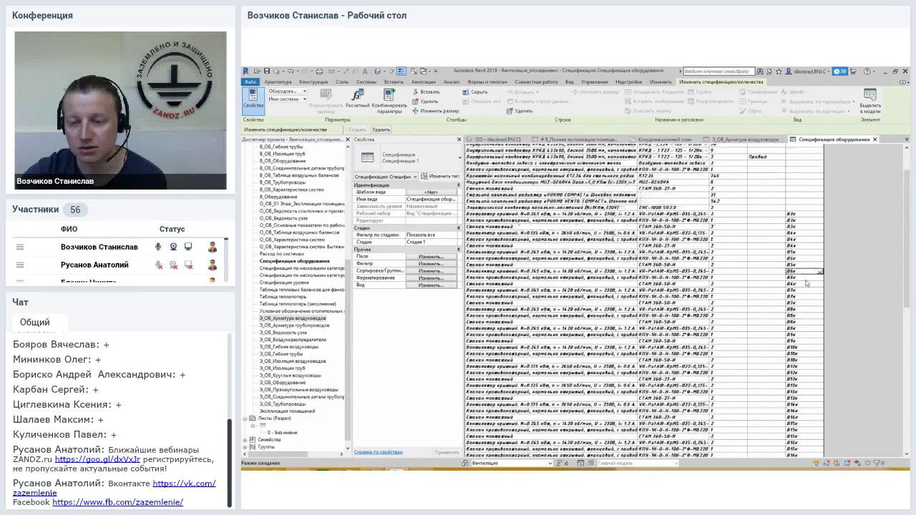
scroll(822, 229, down, 2)
scroll(806, 228, up, 2)
scroll(805, 223, up, 2)
scroll(804, 222, down, 3)
scroll(804, 223, down, 3)
scroll(804, 223, down, 3)
scroll(799, 284, down, 5)
scroll(794, 393, up, 5)
scroll(794, 394, up, 5)
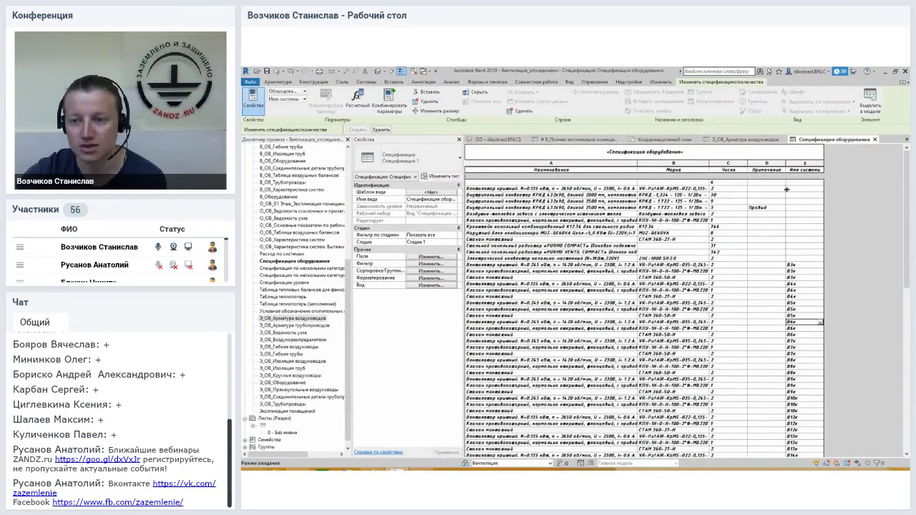
drag(787, 183, 796, 259)
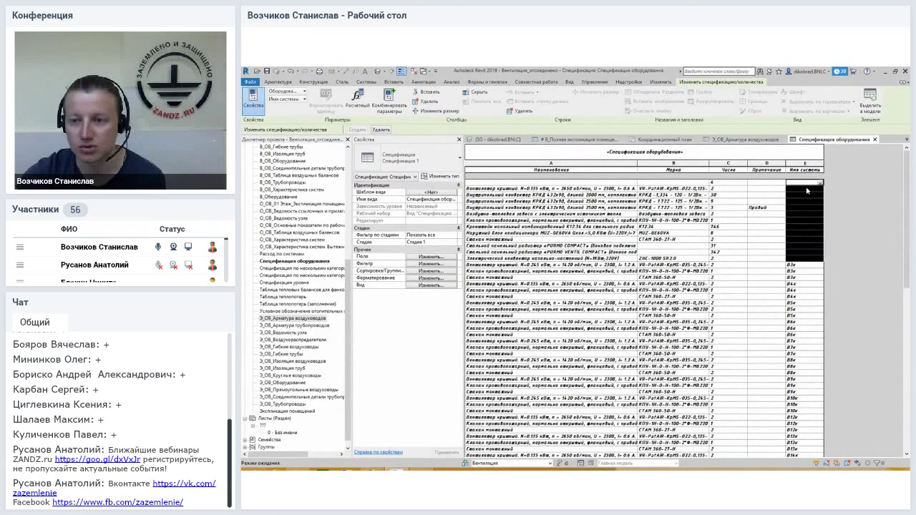
drag(806, 188, 805, 261)
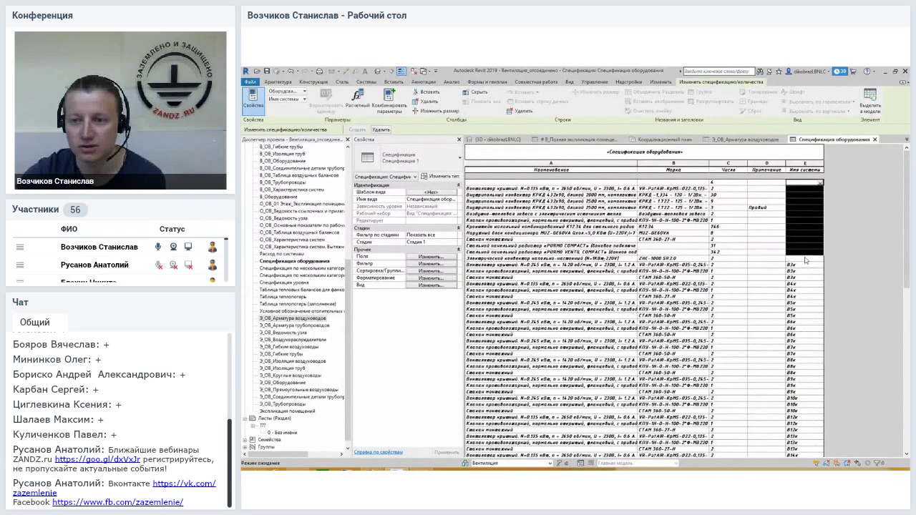
click(806, 190)
click(438, 267)
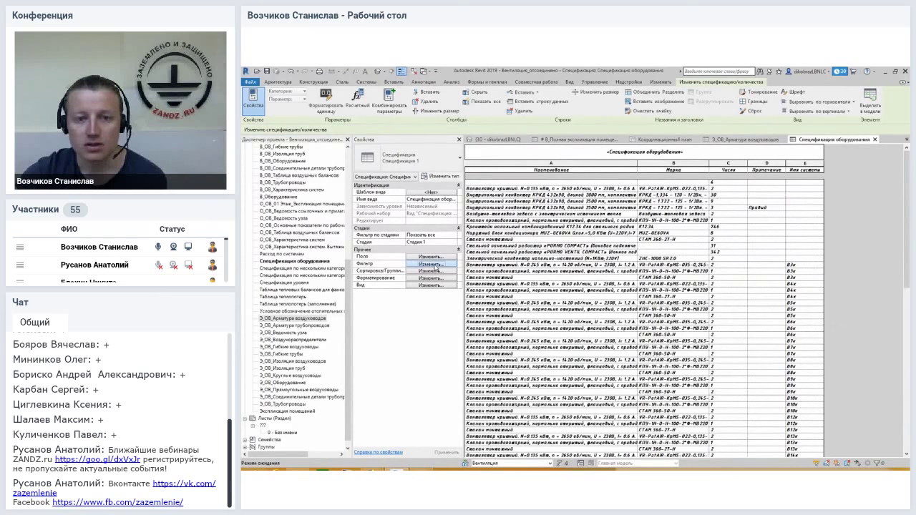
Enable a header row for the Имя системы sort group in Sorting/Grouping
click(438, 267)
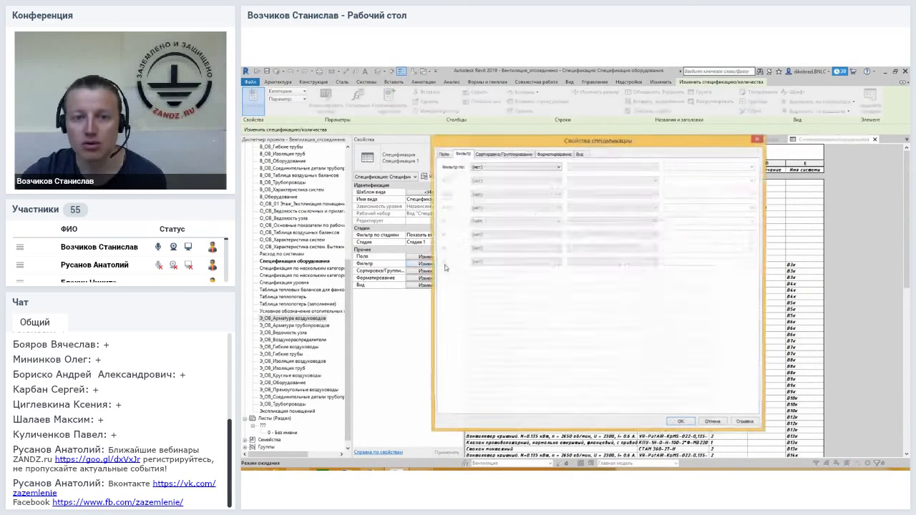
click(514, 154)
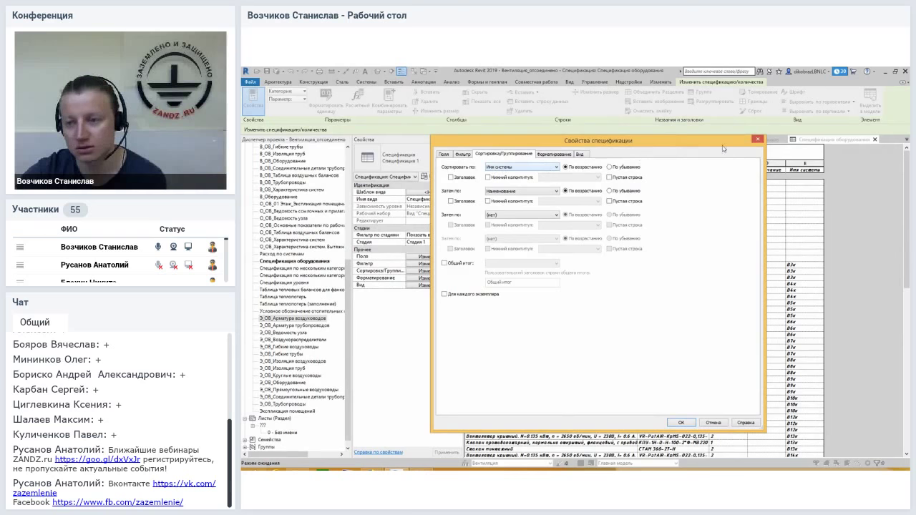
key(Escape)
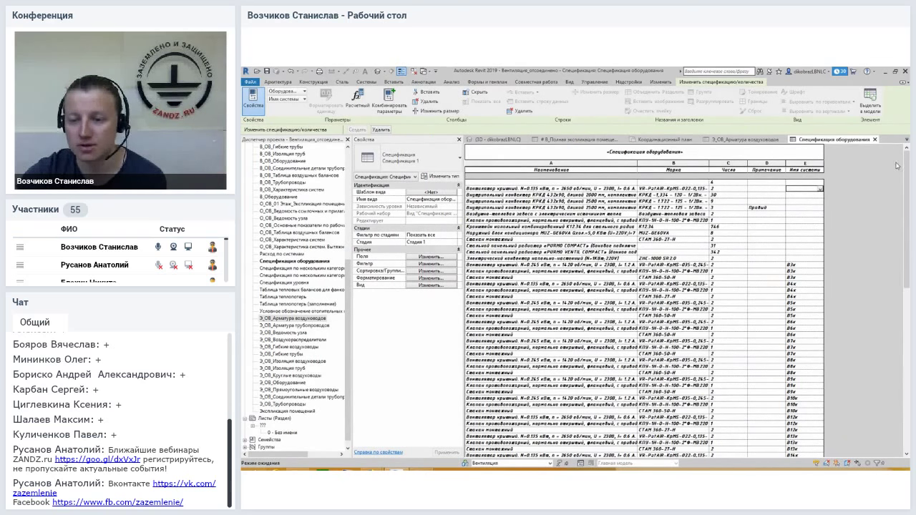
scroll(863, 280, down, 5)
scroll(864, 280, down, 5)
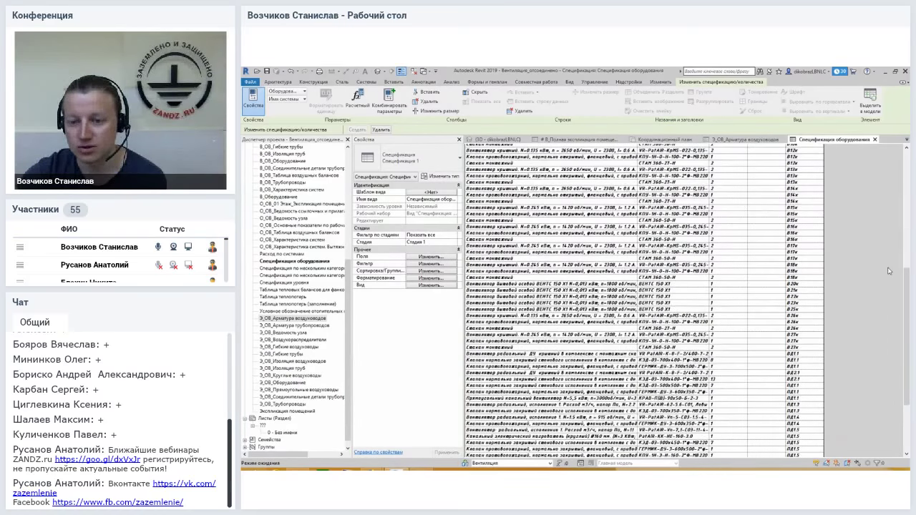
drag(906, 336, 905, 218)
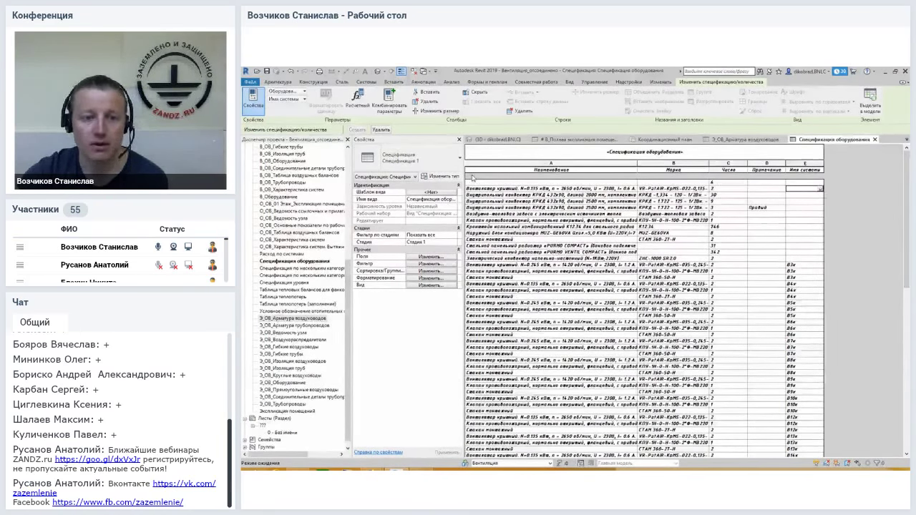
click(439, 266)
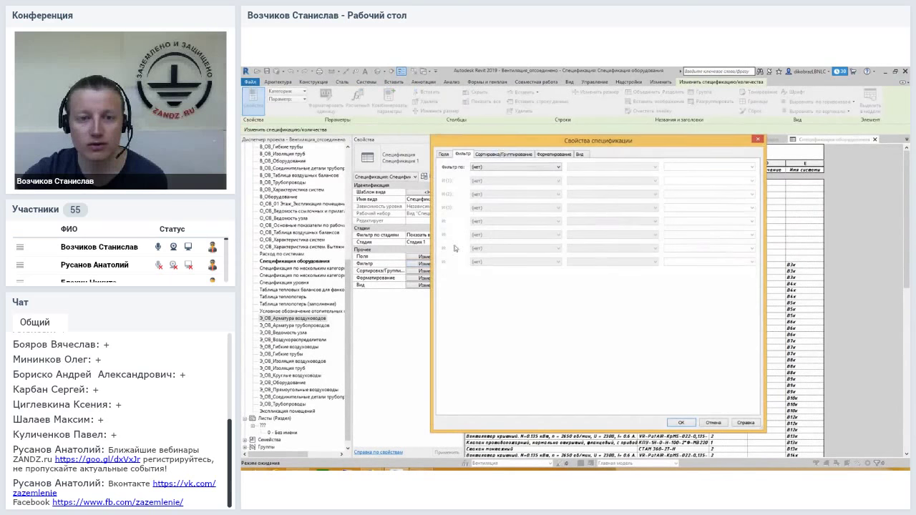
click(502, 155)
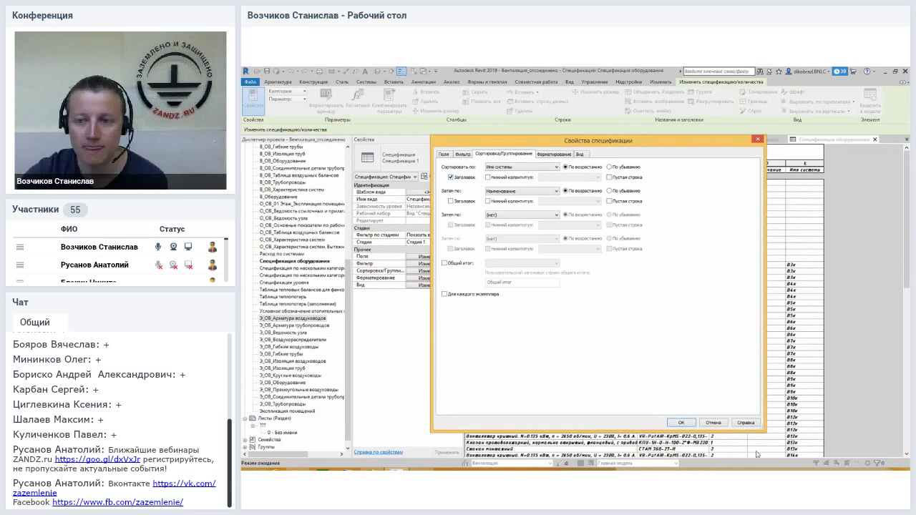
click(681, 423)
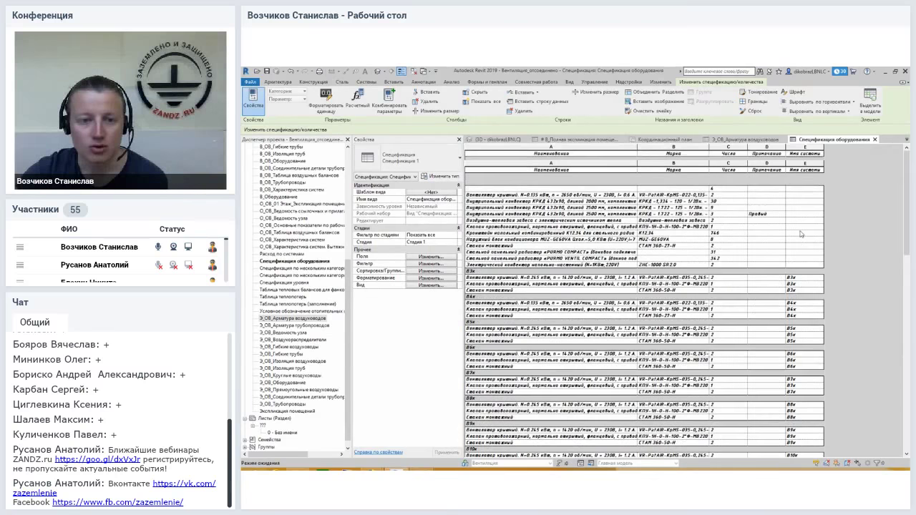
Scroll the grouped schedule and select the Имя системы column header
scroll(501, 221, down, 1)
scroll(472, 225, down, 2)
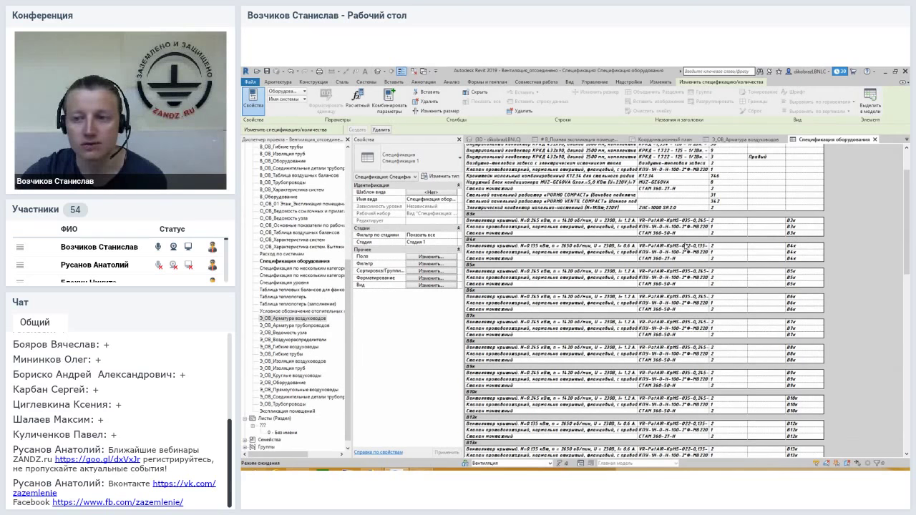
scroll(830, 230, up, 3)
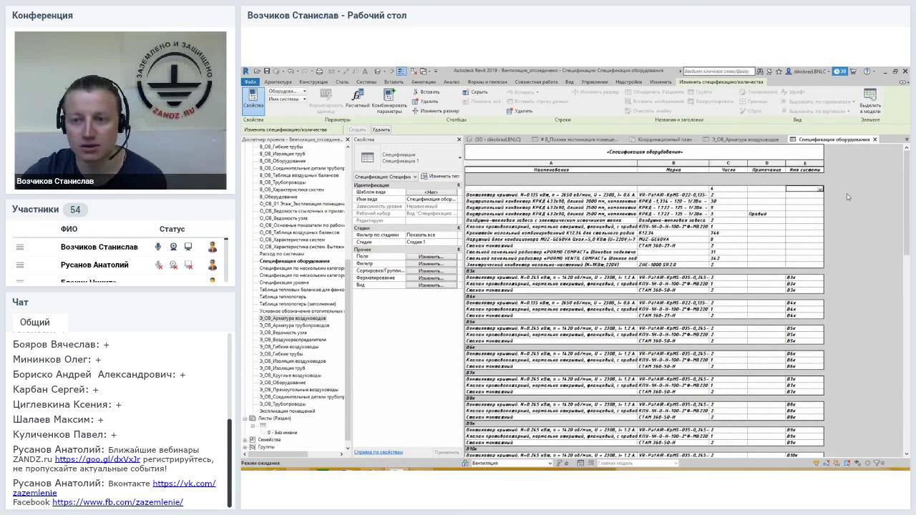
click(815, 163)
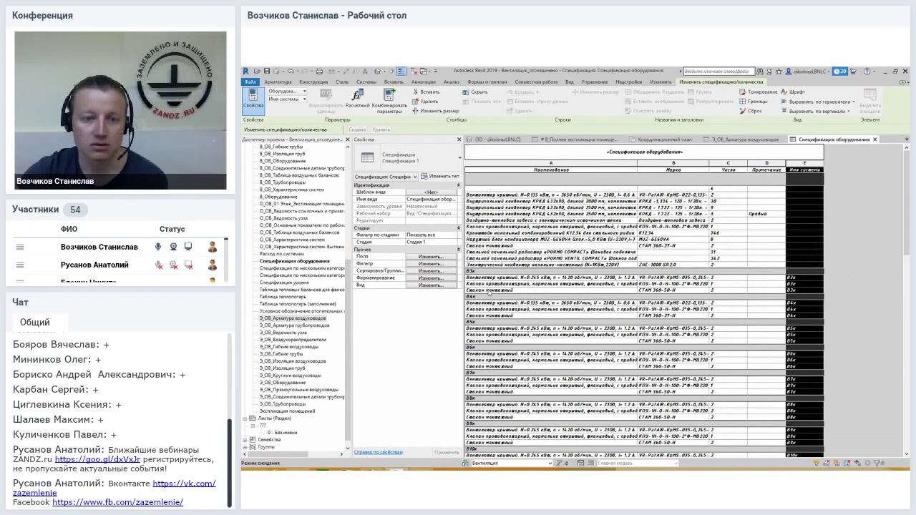
Mark the Имя системы field as hidden on the Formatting tab, then reopen the schedule properties
click(431, 263)
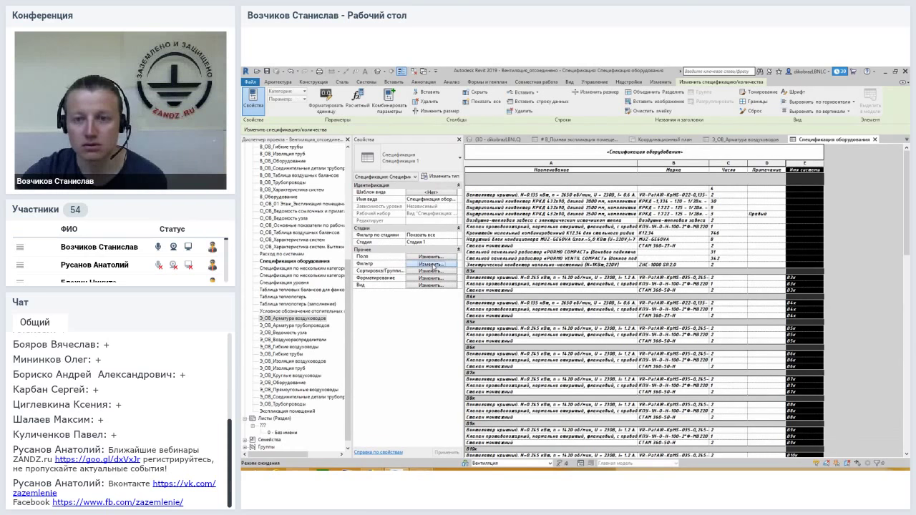
drag(663, 146, 701, 167)
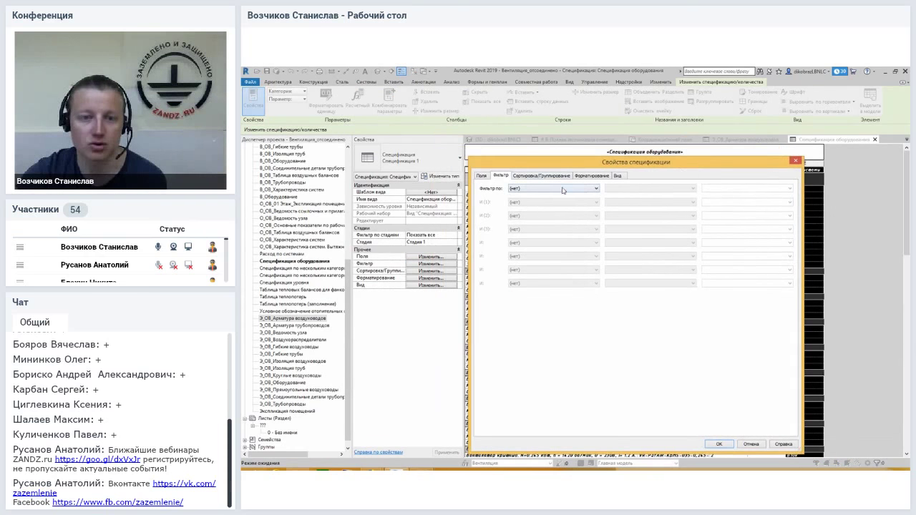
click(581, 176)
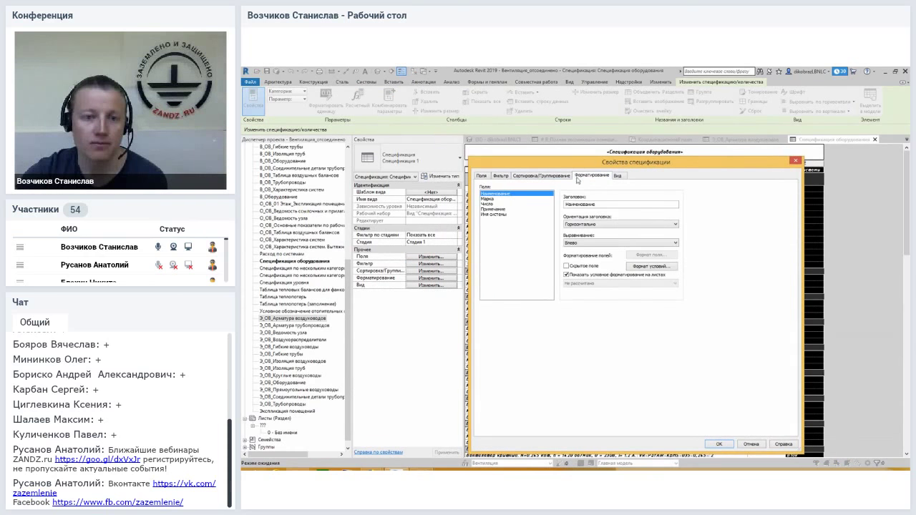
click(496, 214)
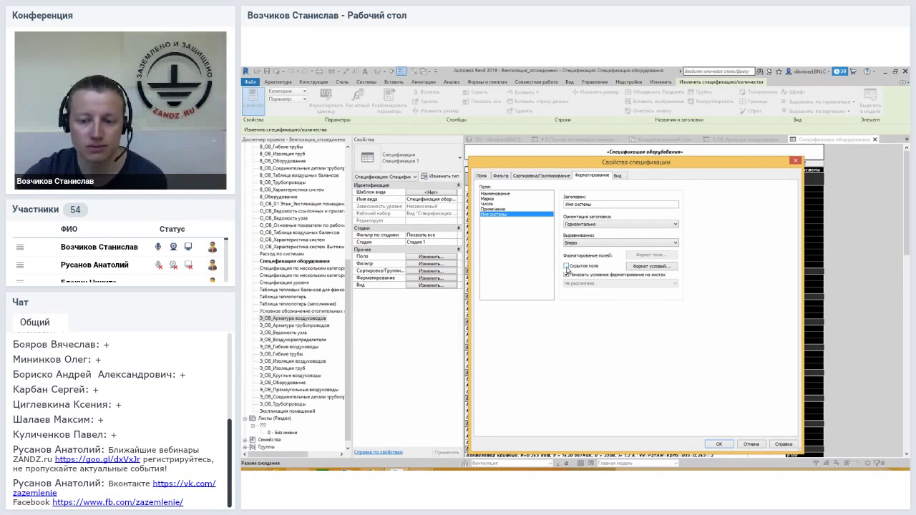
click(720, 444)
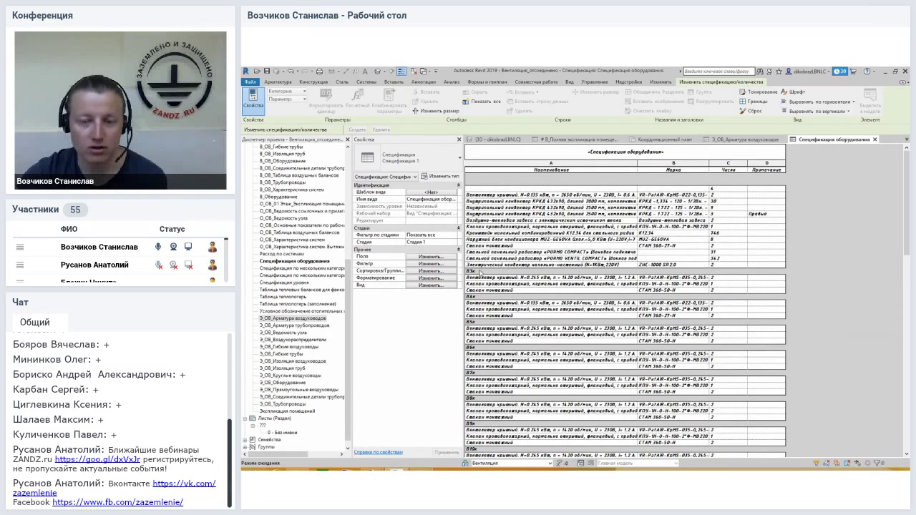
scroll(480, 273, down, 2)
scroll(477, 257, down, 1)
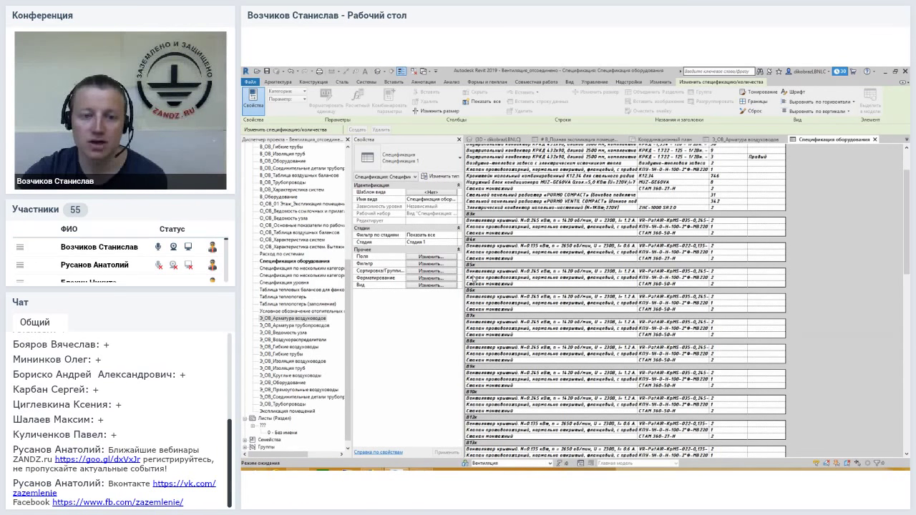
click(429, 257)
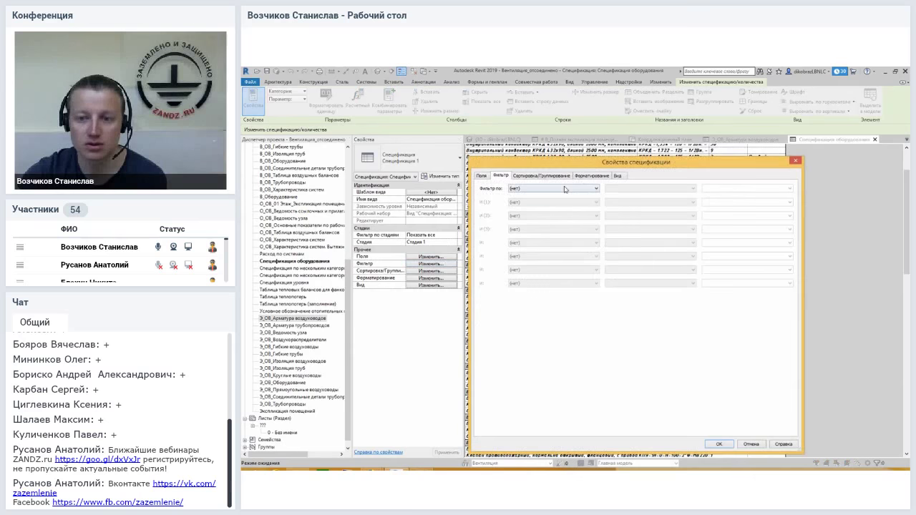
click(729, 236)
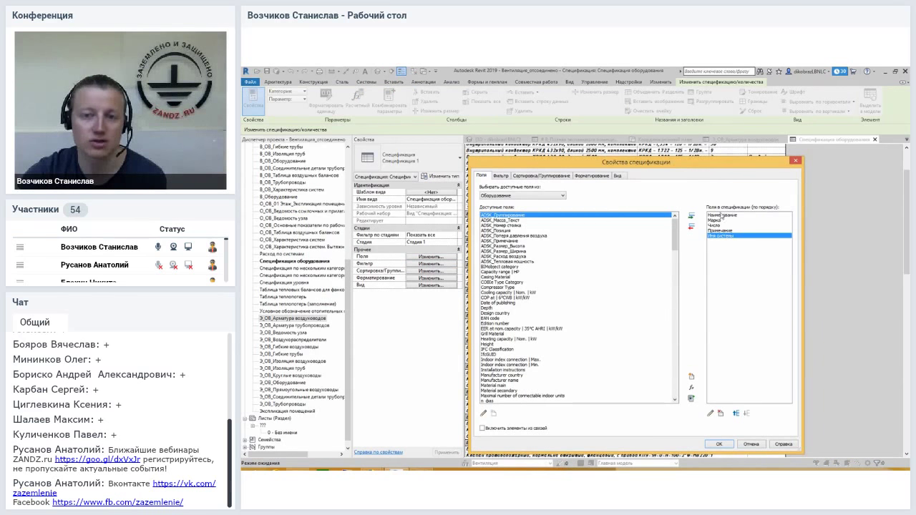
click(691, 226)
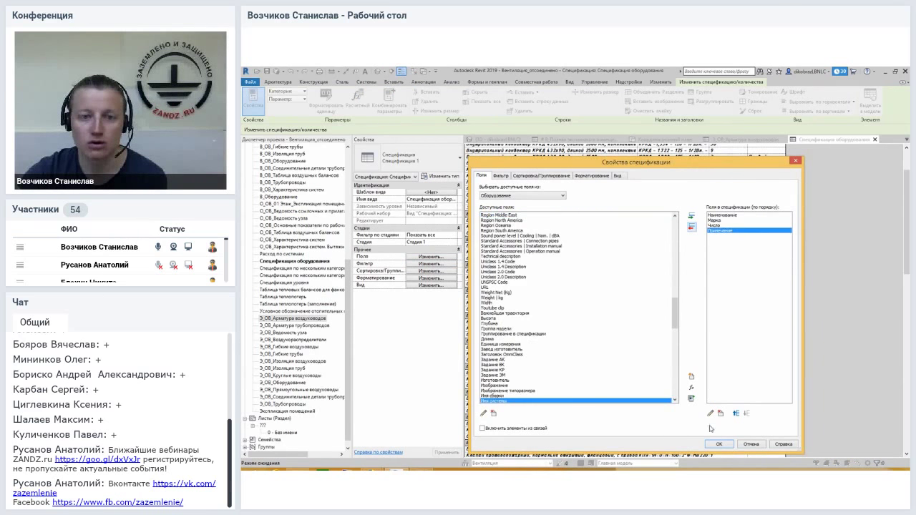
click(717, 443)
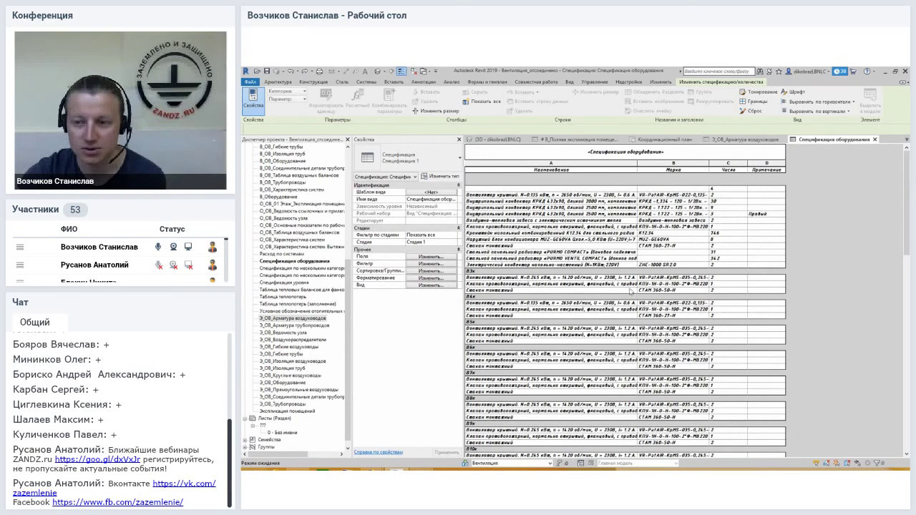
click(906, 306)
scroll(906, 306, up, 10)
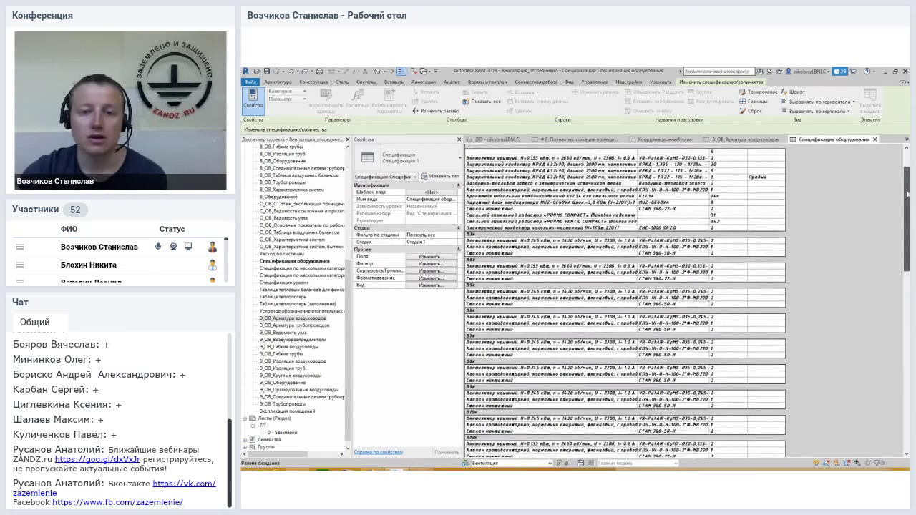
click(430, 263)
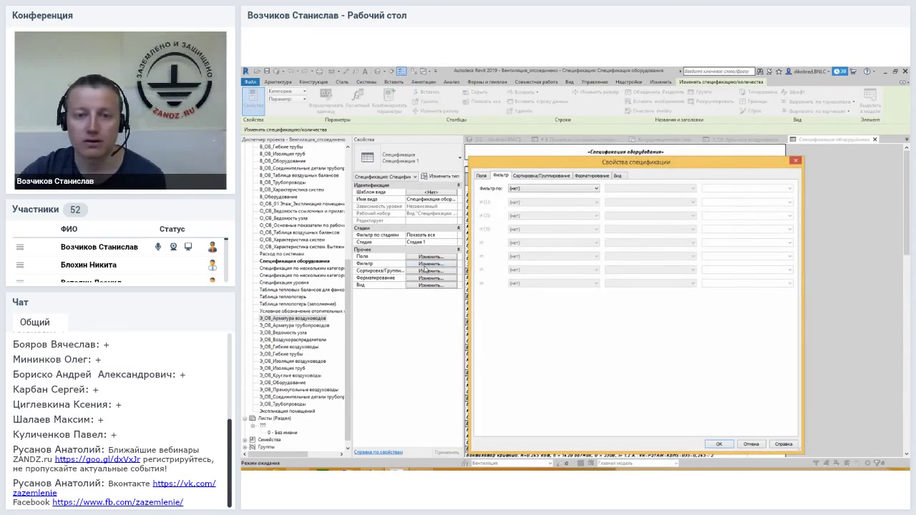
Look over the Sorting/Grouping and Filter tabs of Schedule Properties, then close it unchanged
click(561, 177)
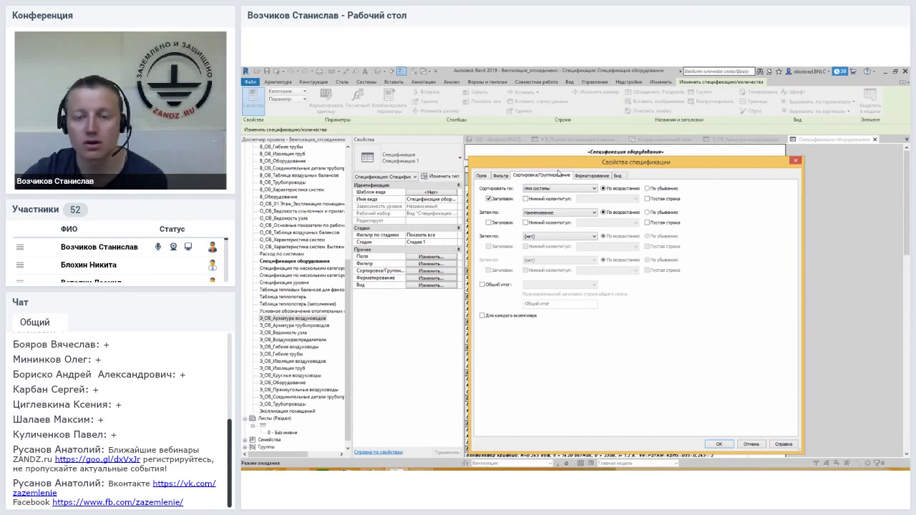
mouse_move(558, 166)
mouse_down()
mouse_move(642, 121)
mouse_move(632, 143)
mouse_up()
click(591, 147)
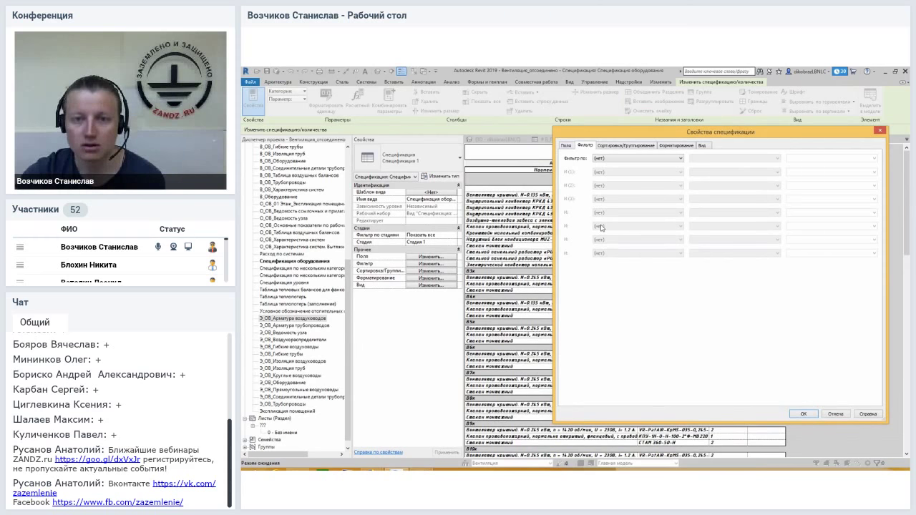
drag(673, 134, 668, 153)
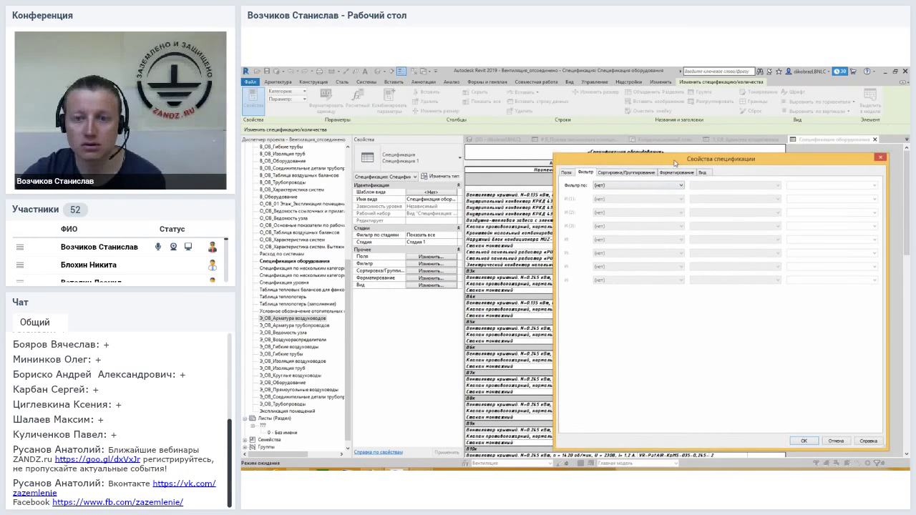
click(669, 176)
click(649, 158)
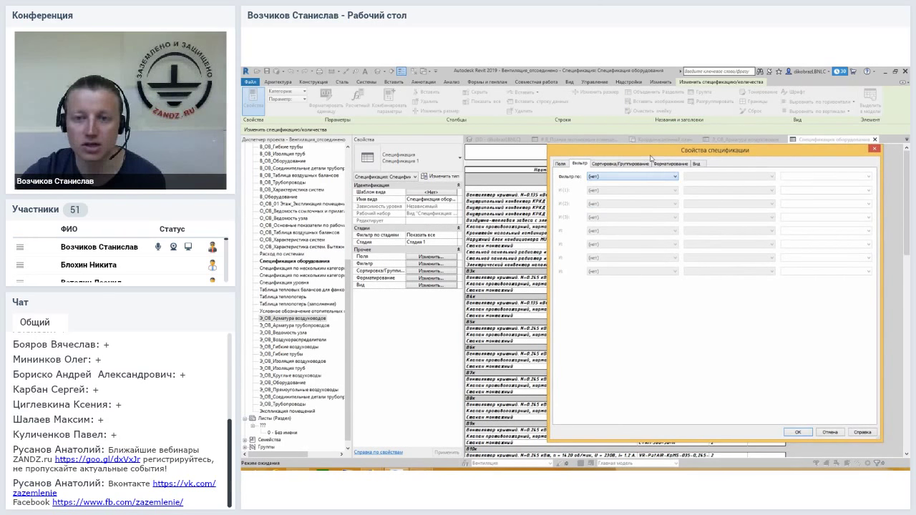
drag(830, 153, 855, 137)
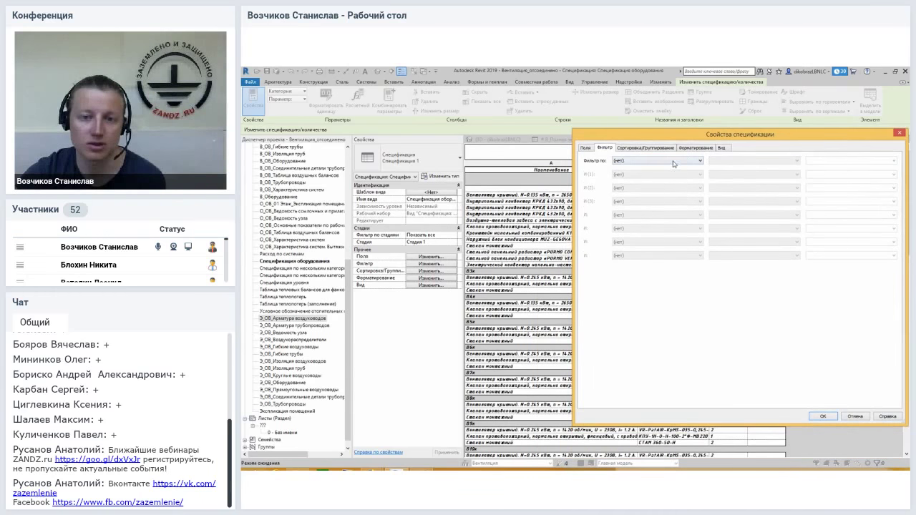
click(667, 163)
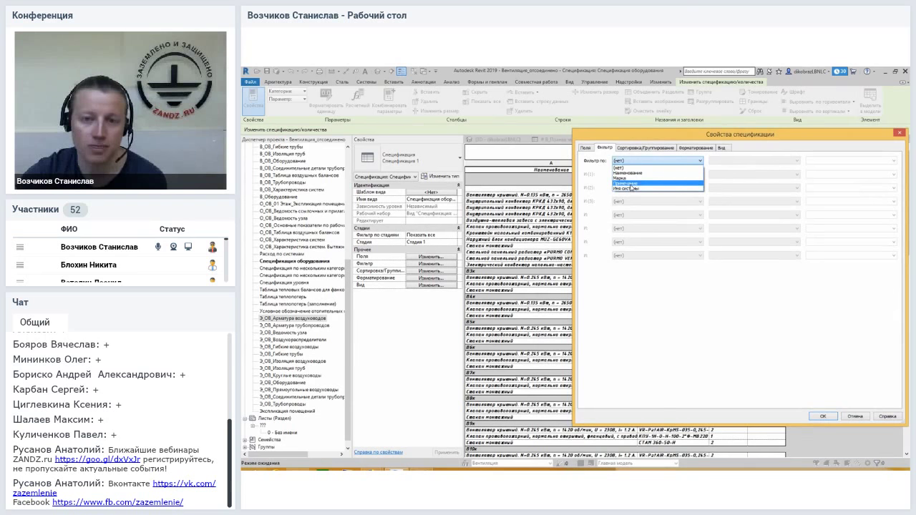
click(641, 143)
mouse_move(641, 143)
mouse_down()
mouse_move(641, 326)
mouse_move(611, 146)
mouse_up()
click(860, 142)
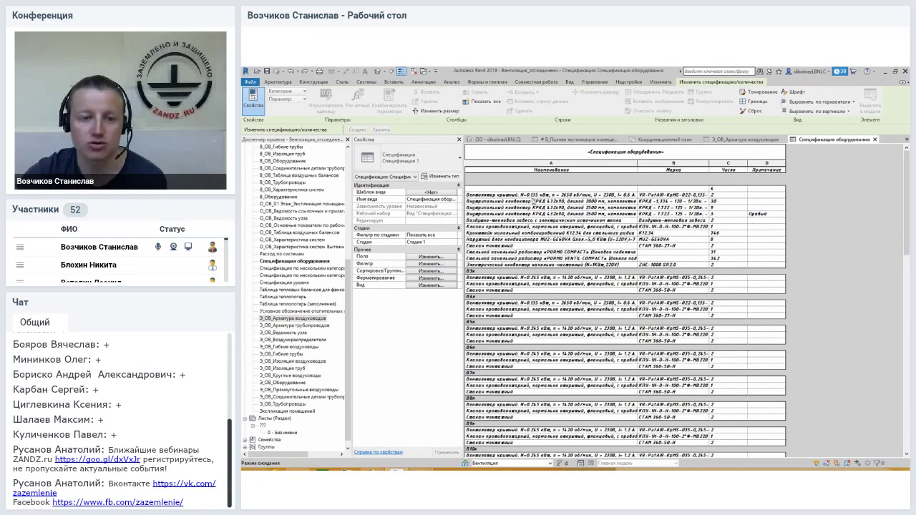
Filter the equipment schedule by Имя системы
click(438, 264)
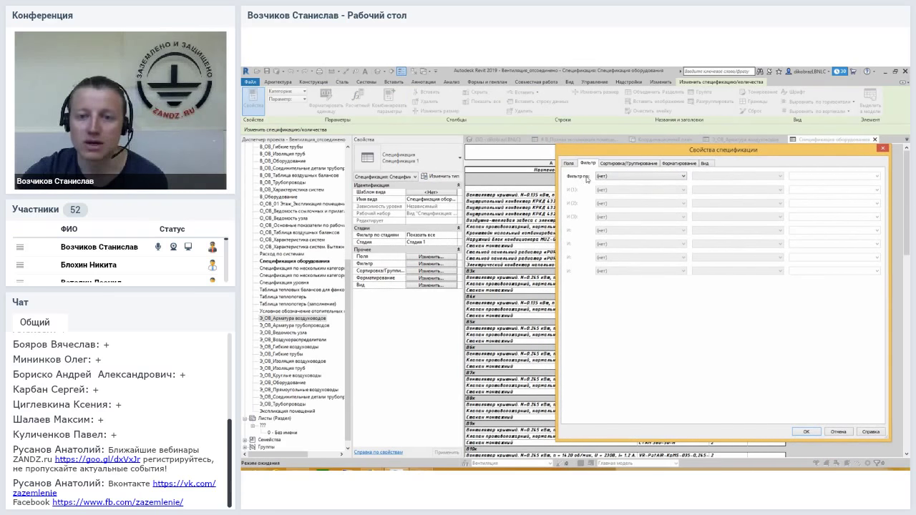
click(624, 181)
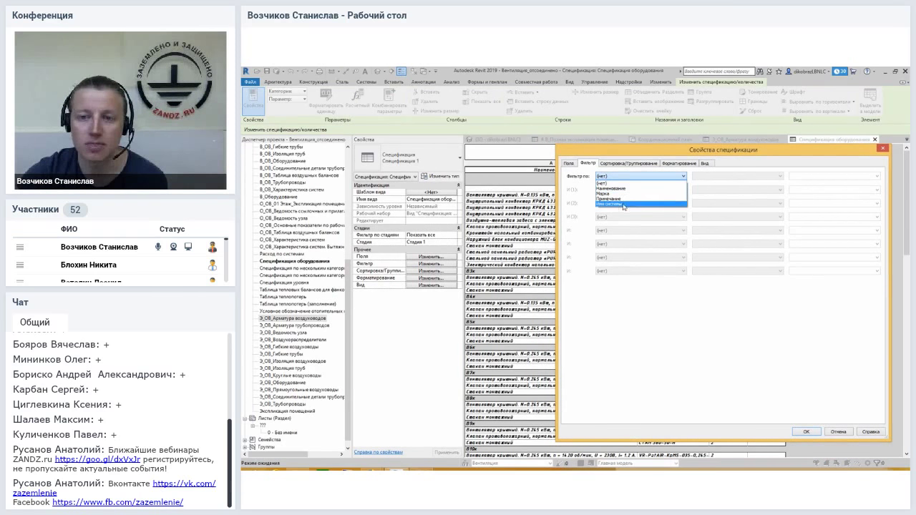
click(623, 205)
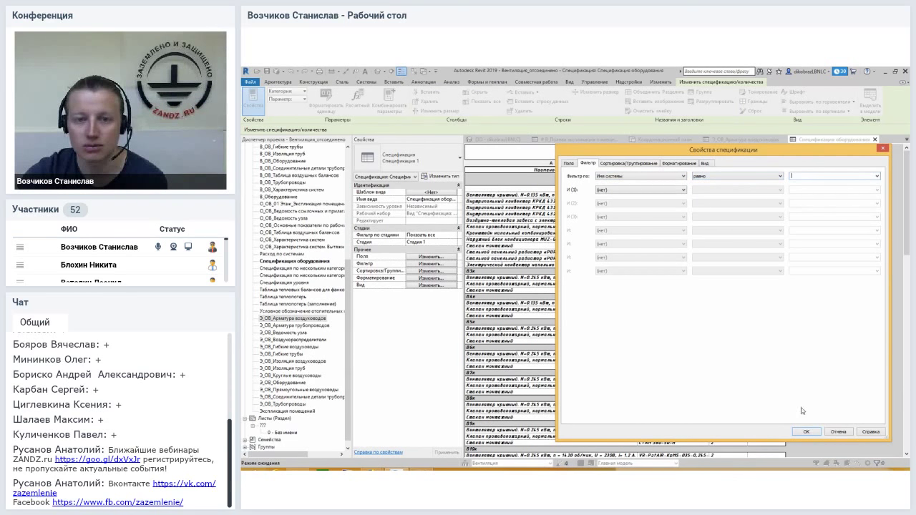
click(806, 432)
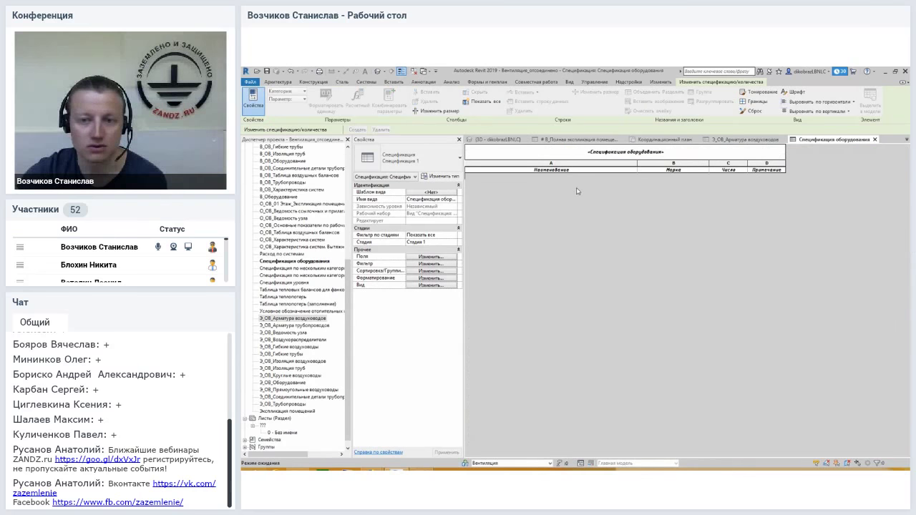
Change the Имя системы filter condition from равно to больше
click(431, 264)
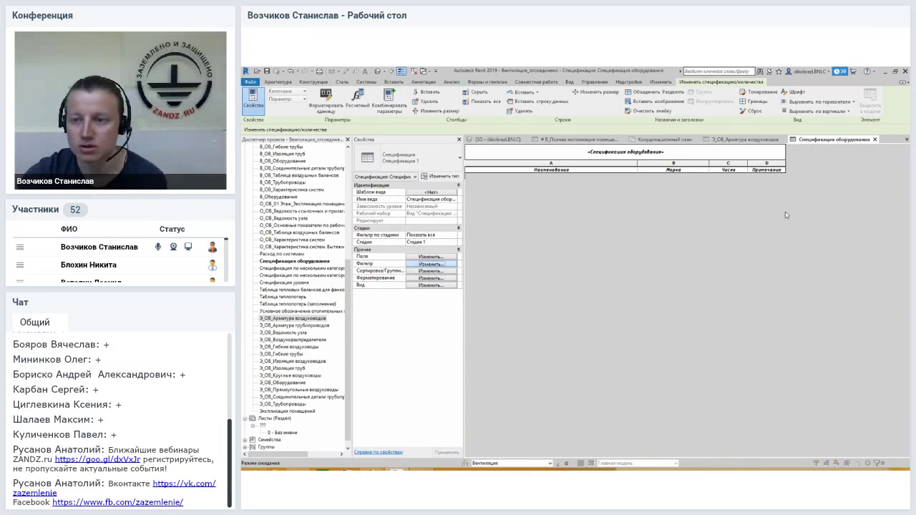
click(877, 177)
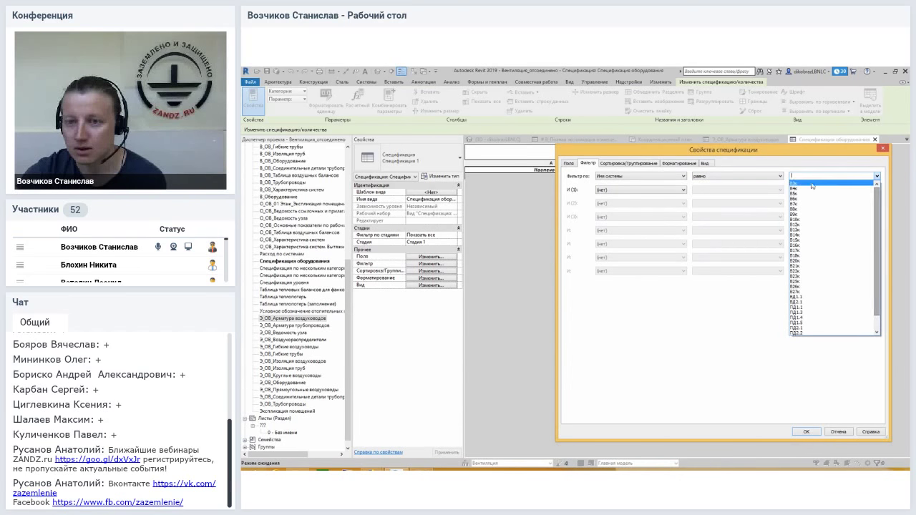
click(777, 179)
click(778, 178)
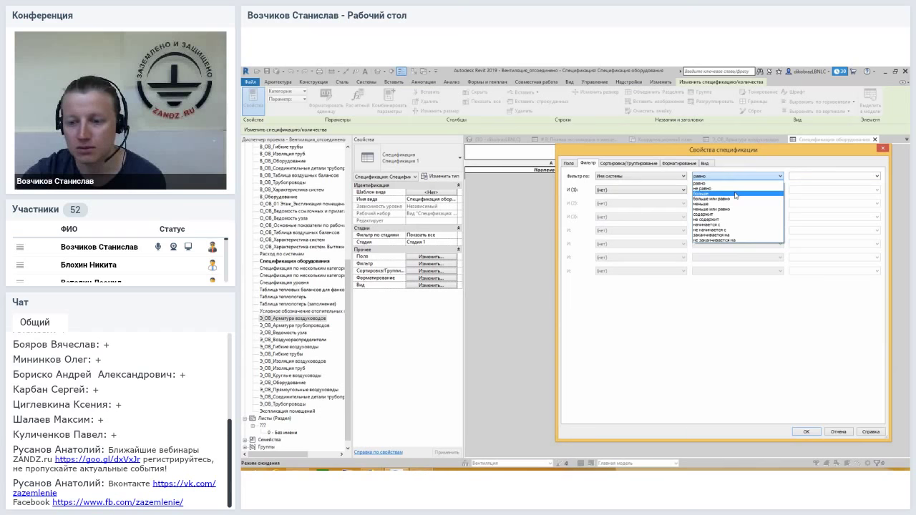
click(735, 195)
click(806, 431)
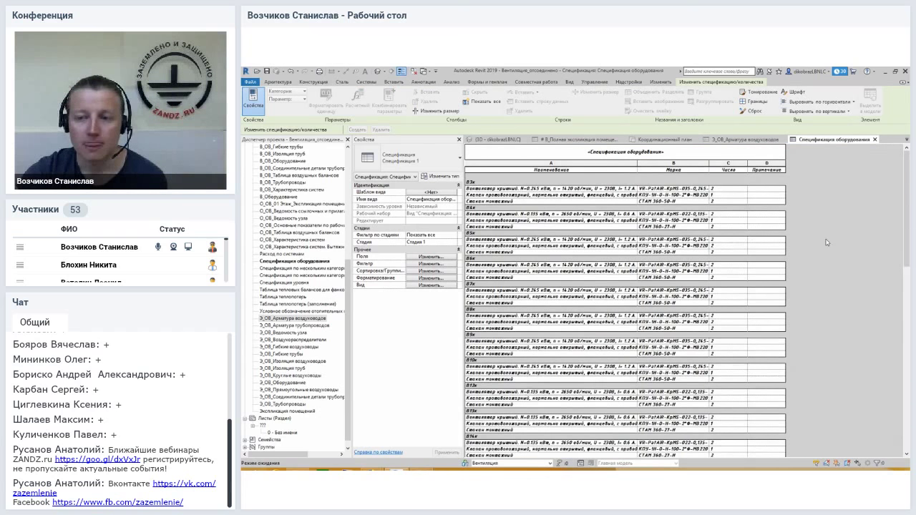
Highlight the fan and then the Клапан противопожарный schedule rows in the model
scroll(827, 245, down, 5)
scroll(827, 245, down, 5)
scroll(860, 256, down, 5)
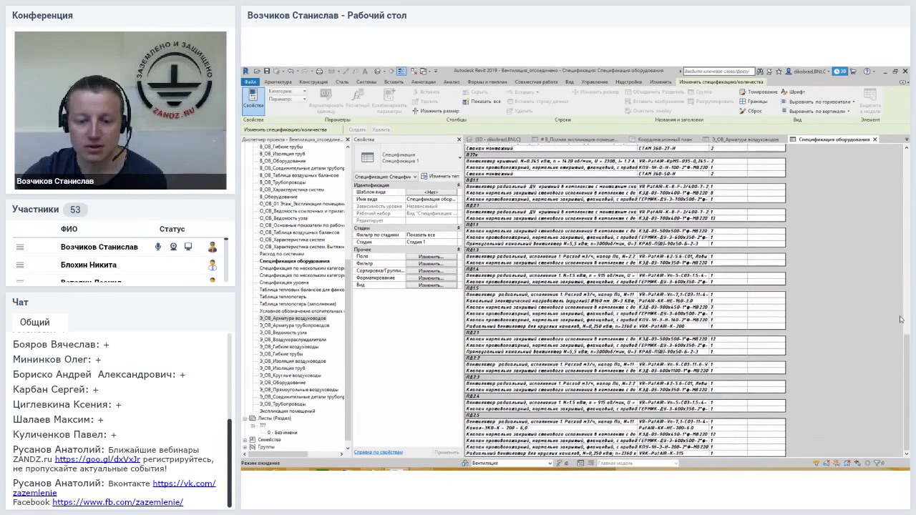
drag(906, 371, 906, 156)
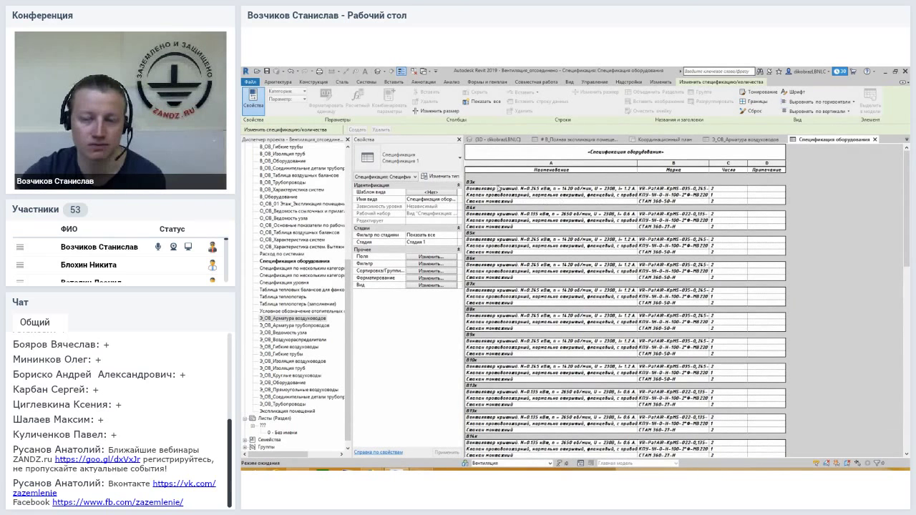
mouse_move(906, 161)
mouse_down()
mouse_move(906, 355)
mouse_move(906, 196)
mouse_up()
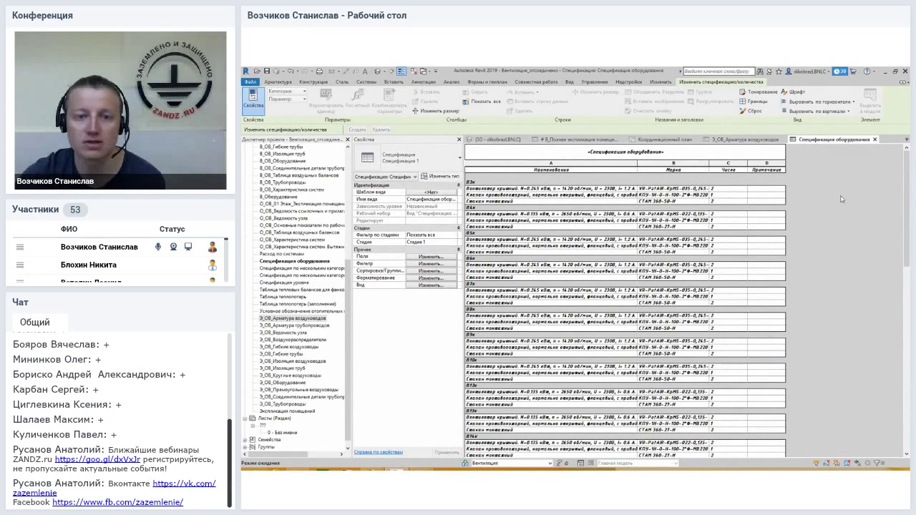
click(555, 188)
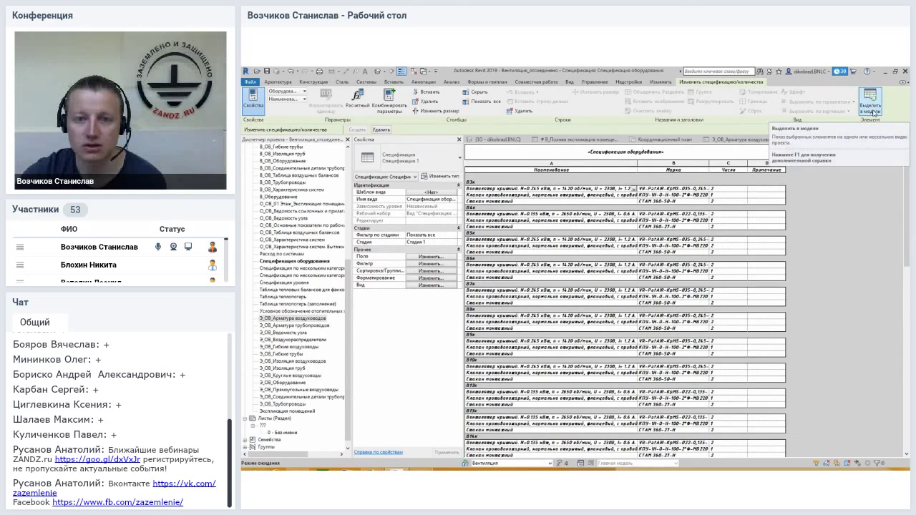
click(871, 111)
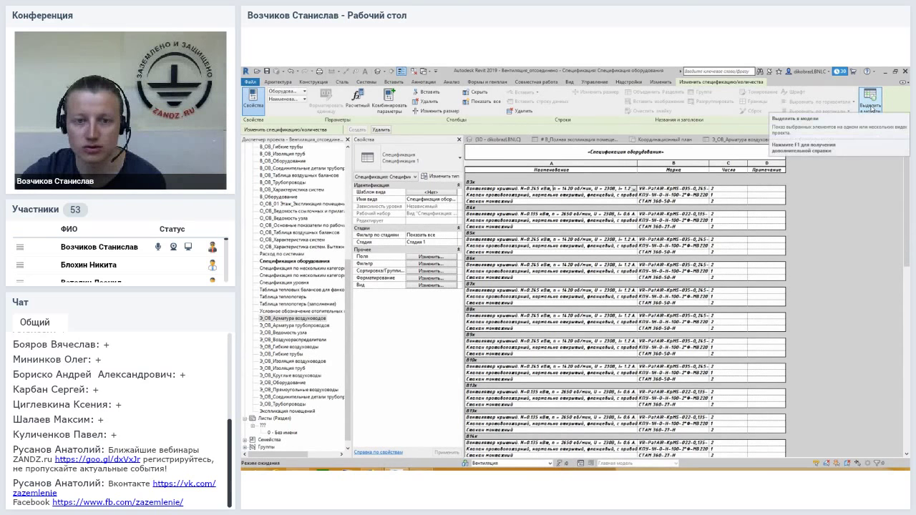
click(489, 195)
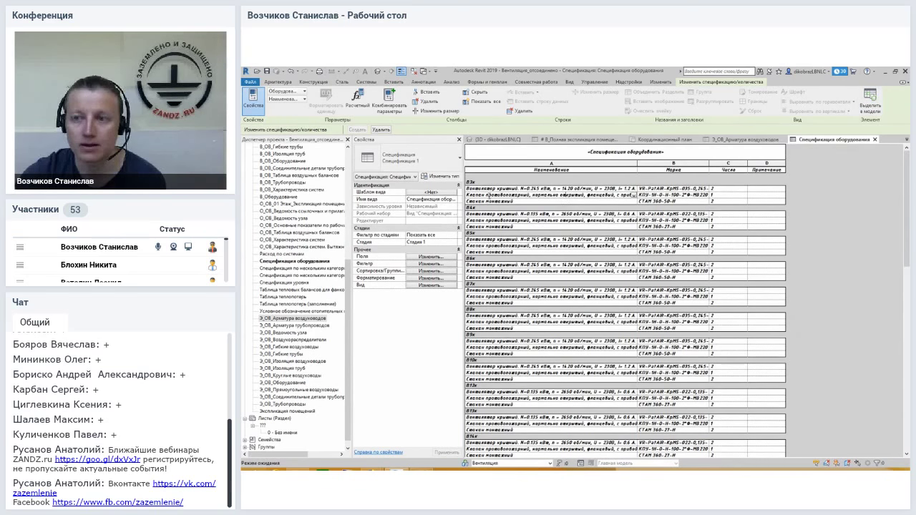
click(882, 108)
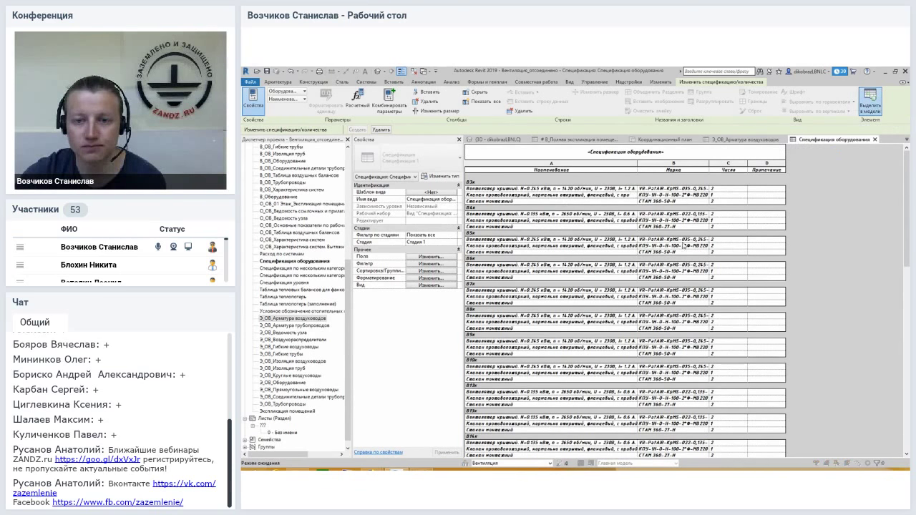
Dismiss the save reminder and cycle views until the damper shows in the 3D view
click(650, 198)
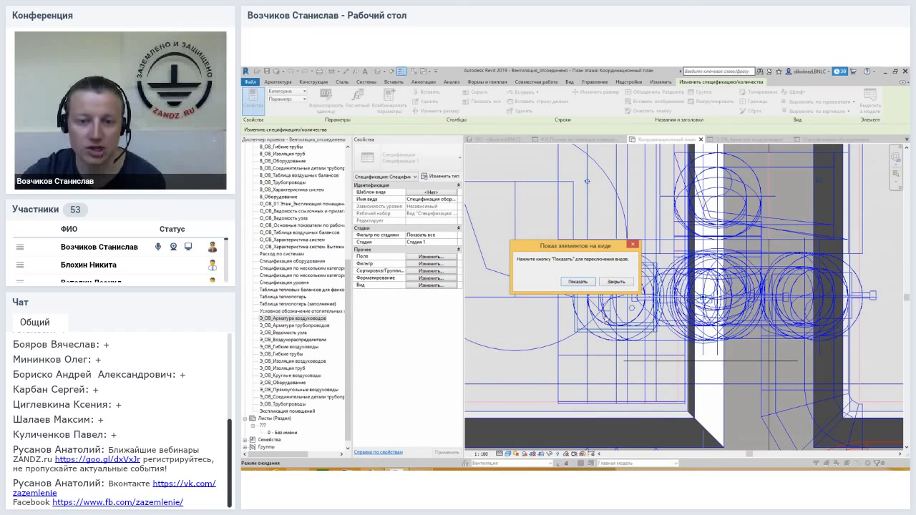
click(585, 282)
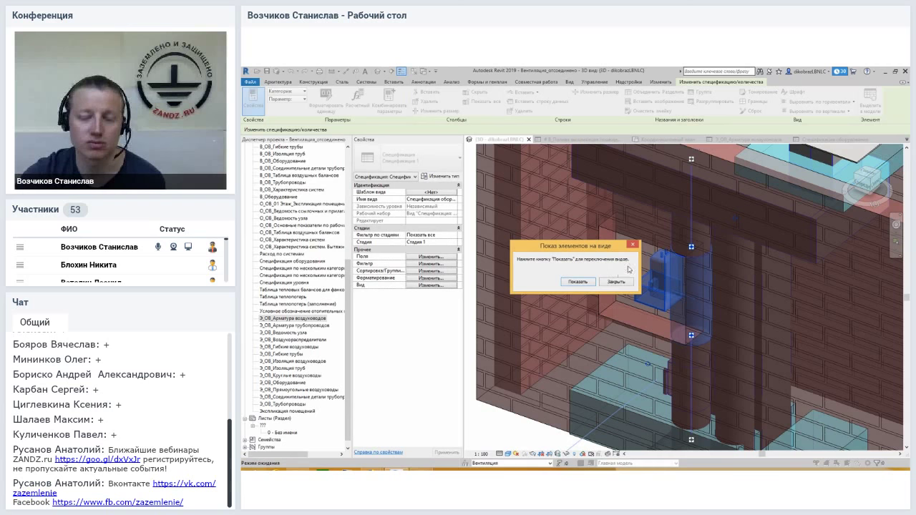
click(616, 284)
Zoom and orbit the 3D view to a frontal view of the В3к duct fitting
click(665, 292)
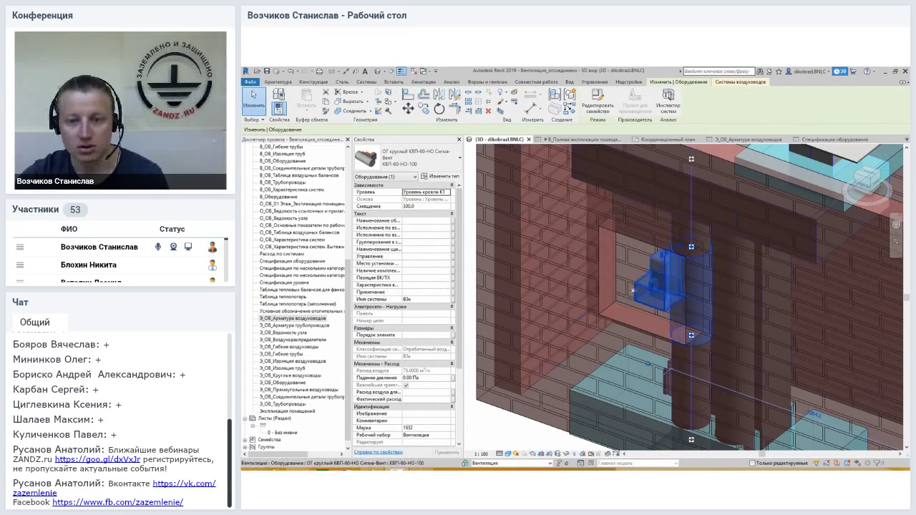
mouse_move(640, 290)
shift+middle_down()
mouse_move(757, 292)
mouse_move(643, 302)
shift+middle_up()
scroll(736, 302, down, 3)
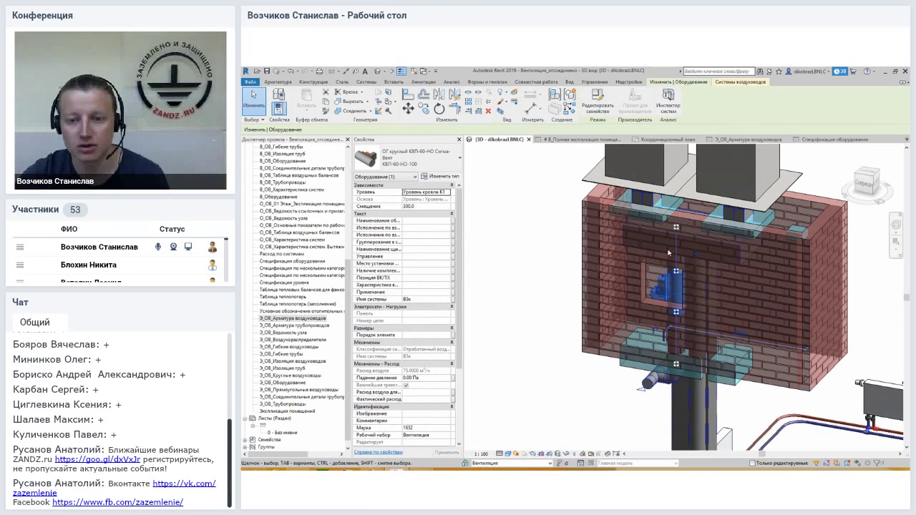
scroll(672, 300, down, 10)
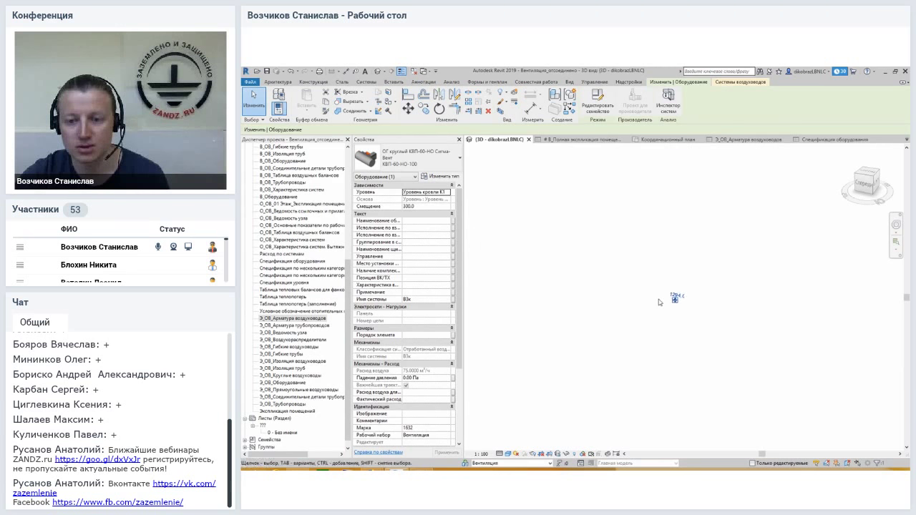
scroll(661, 299, up, 2)
scroll(672, 279, up, 2)
scroll(680, 272, up, 2)
scroll(696, 265, up, 3)
shift+middle_drag(696, 264, 815, 280)
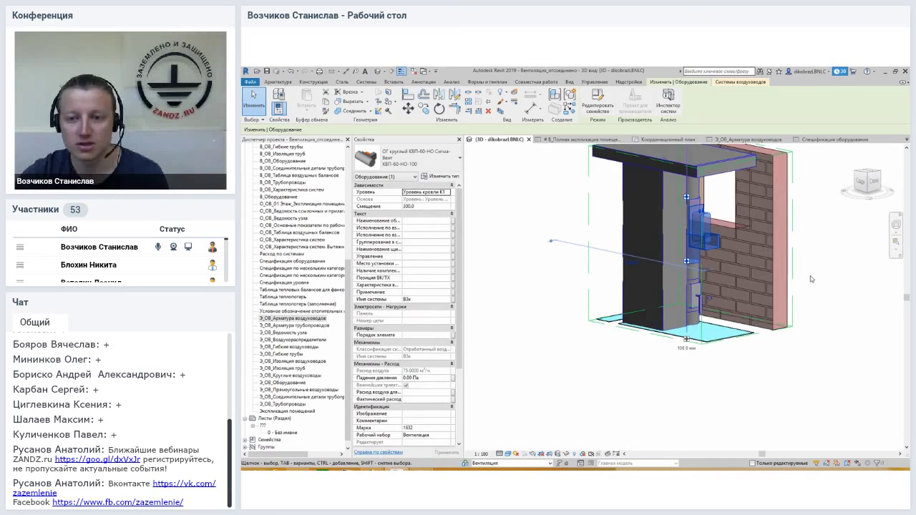
shift+middle_drag(815, 279, 715, 279)
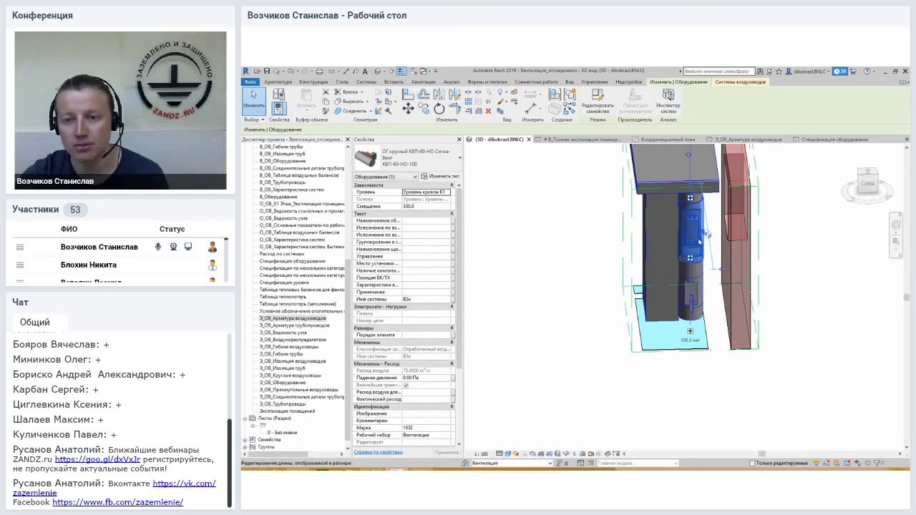
Reselect the fitting to check its properties, then deselect it and reopen Спецификация оборудования
click(781, 279)
shift+middle_drag(780, 279, 703, 245)
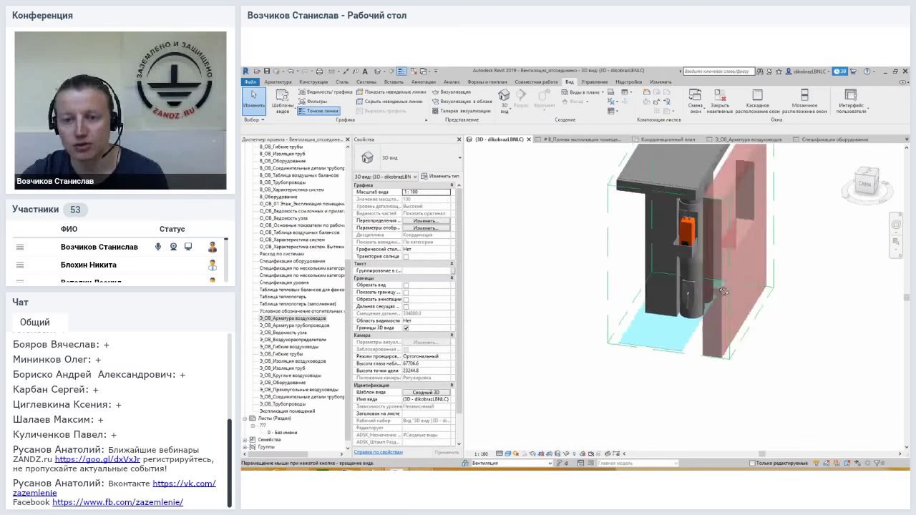
click(702, 246)
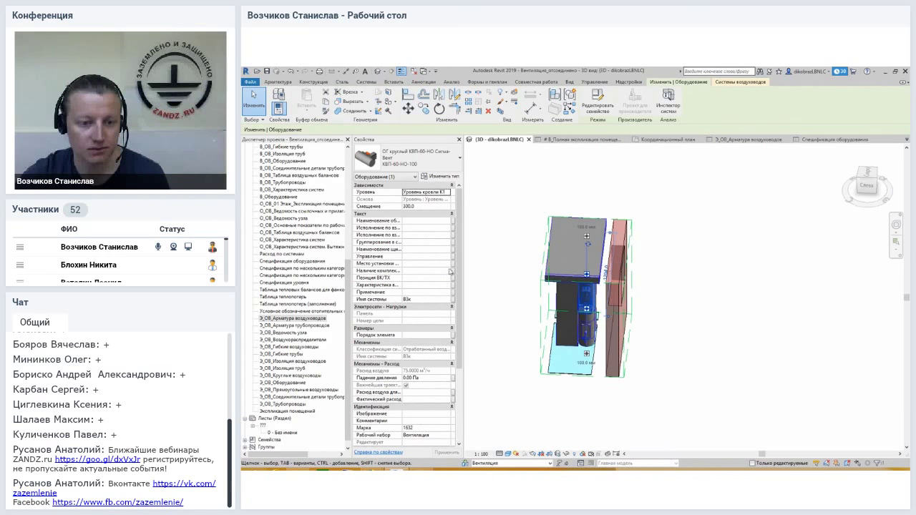
drag(459, 270, 458, 341)
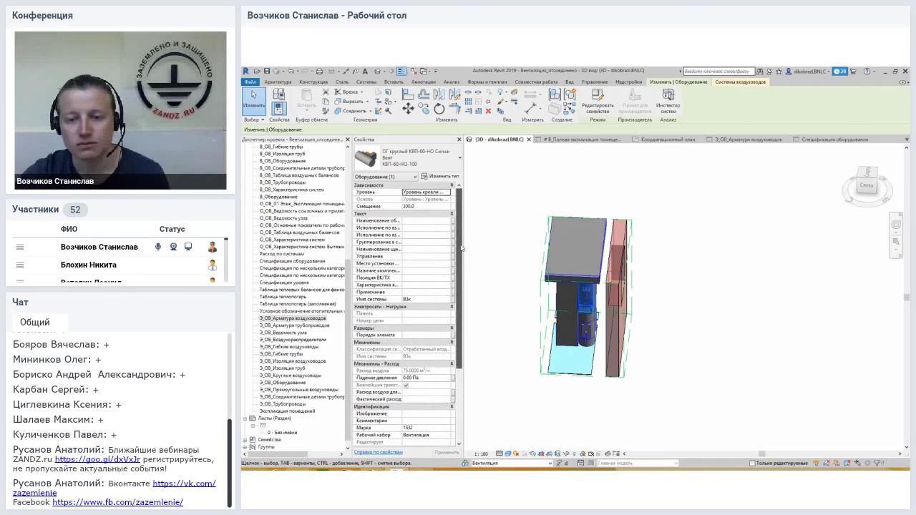
scroll(458, 322, up, 5)
mouse_move(644, 314)
shift+middle_down()
mouse_move(685, 312)
mouse_move(650, 289)
shift+middle_up()
key(Escape)
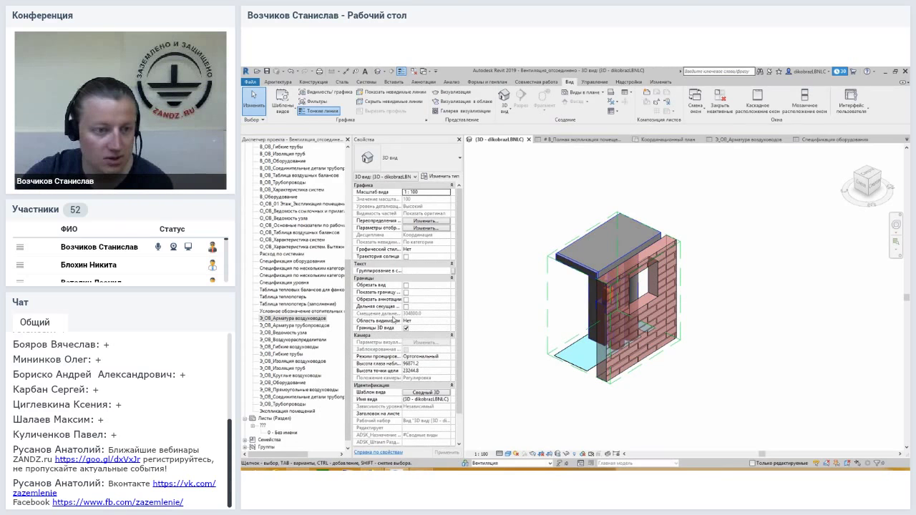
double_click(293, 261)
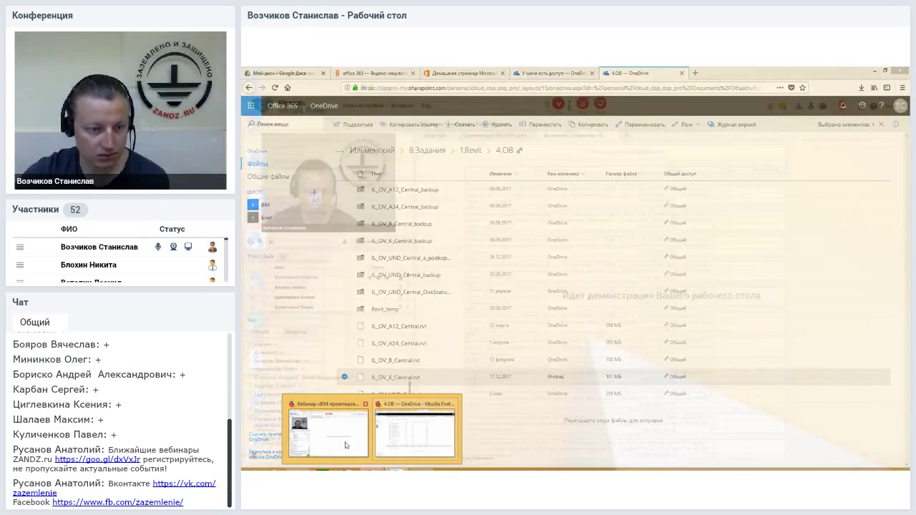
click(329, 411)
click(295, 331)
click(260, 331)
click(873, 70)
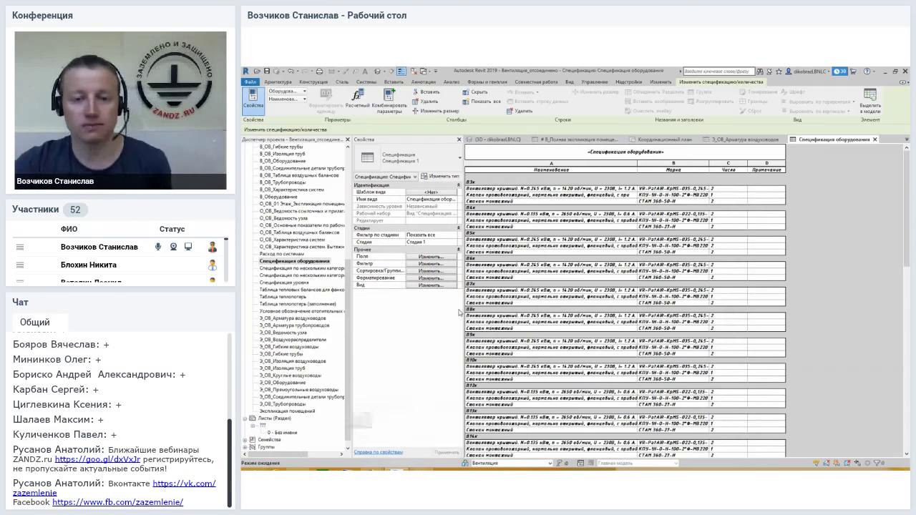
Review the Sorting/Grouping, Filter and Formatting tabs of Schedule Properties, ending on Fields
click(429, 263)
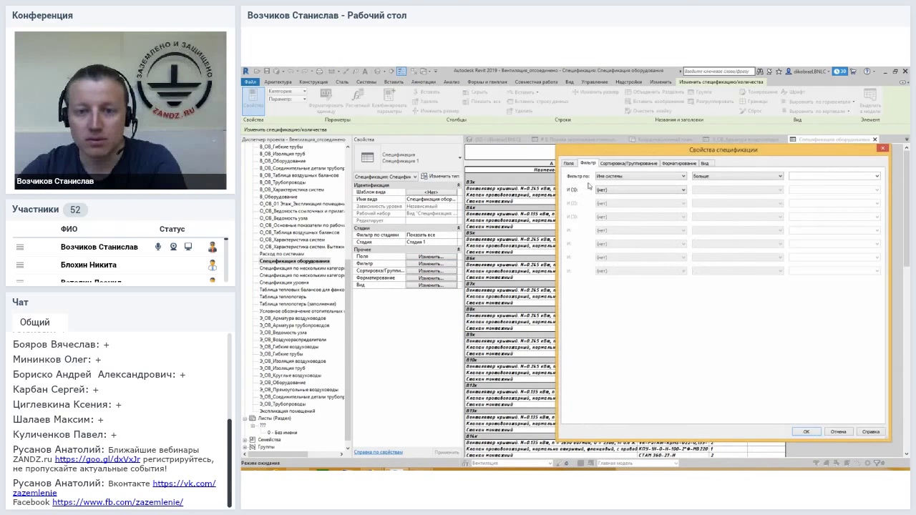
drag(626, 151, 555, 153)
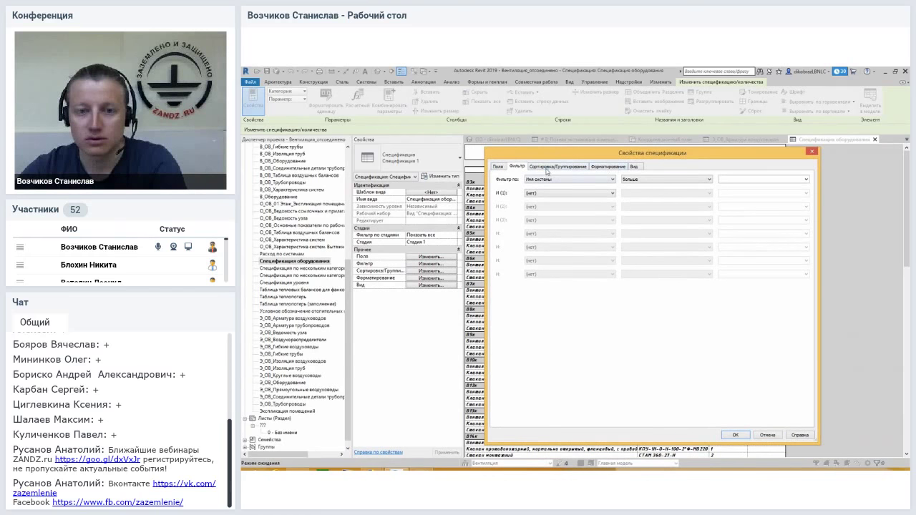
click(550, 167)
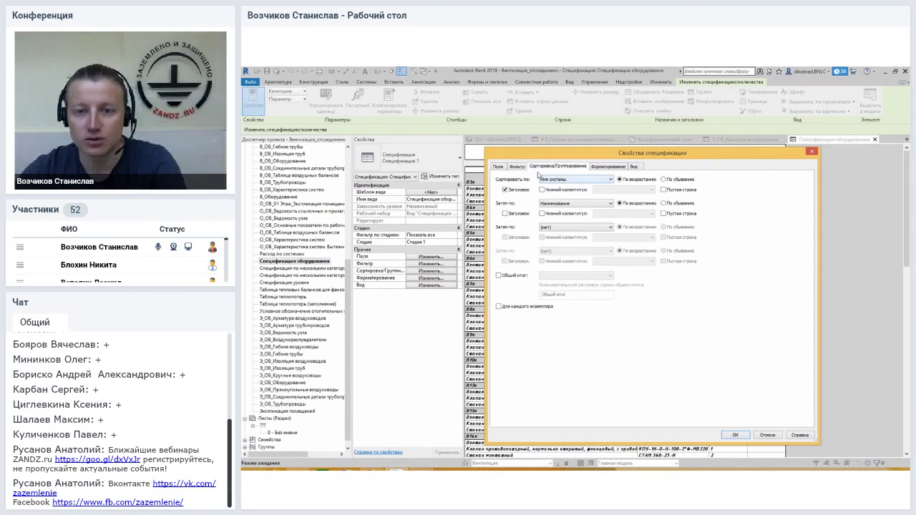
click(517, 168)
click(605, 167)
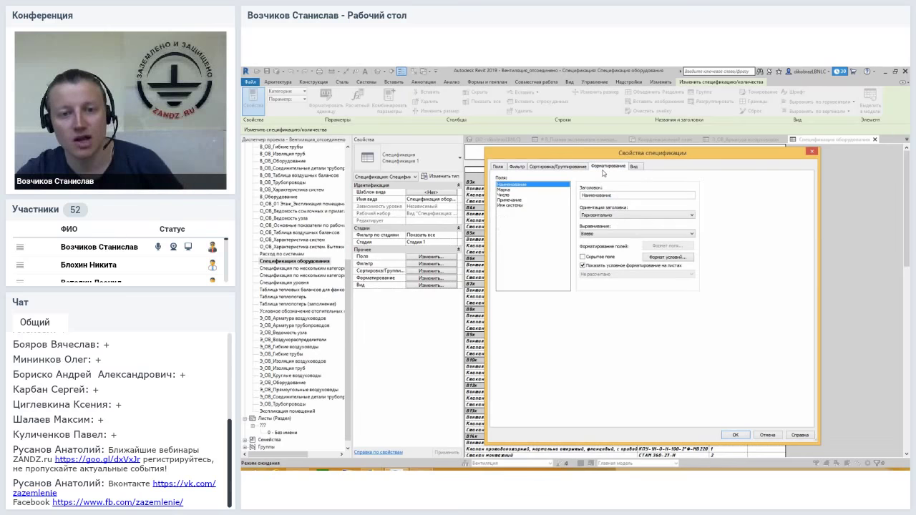
click(501, 168)
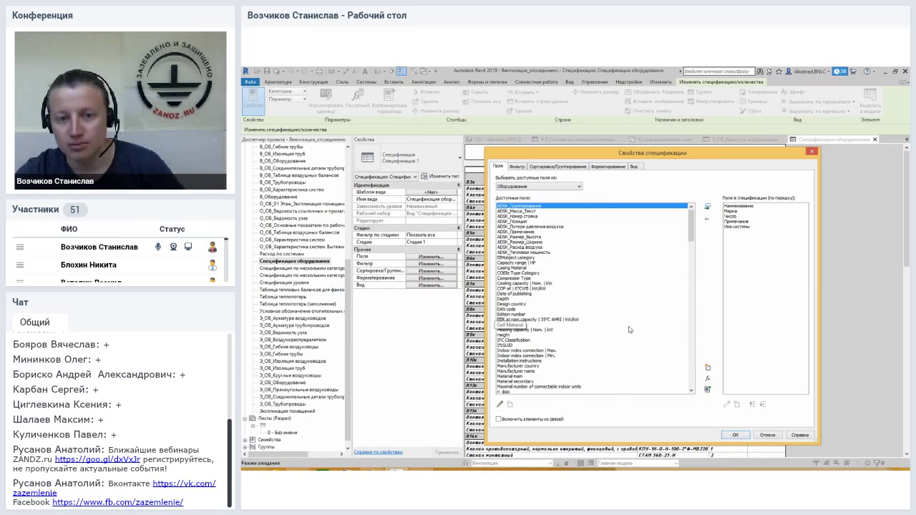
Browse Available fields such as Температура нагрева до 3, then close and reopen the Fields page
drag(692, 209, 692, 385)
click(547, 309)
drag(687, 373, 689, 379)
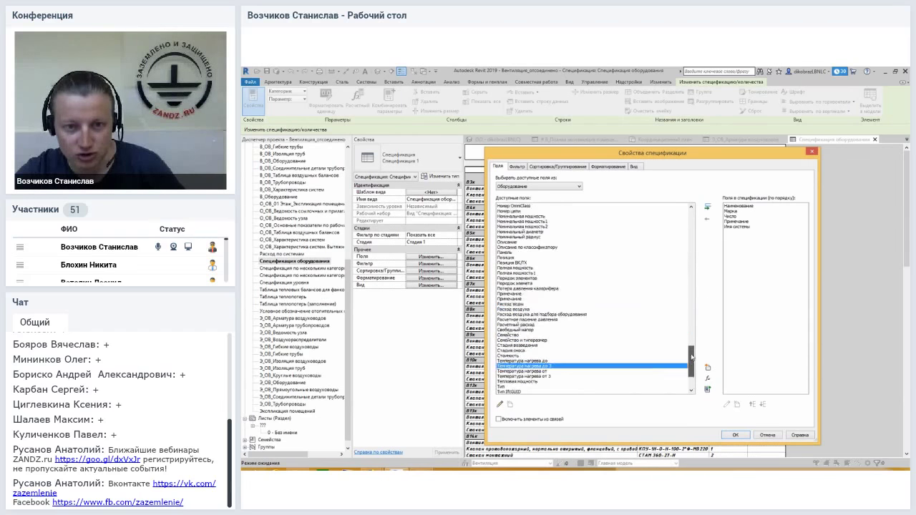
click(510, 231)
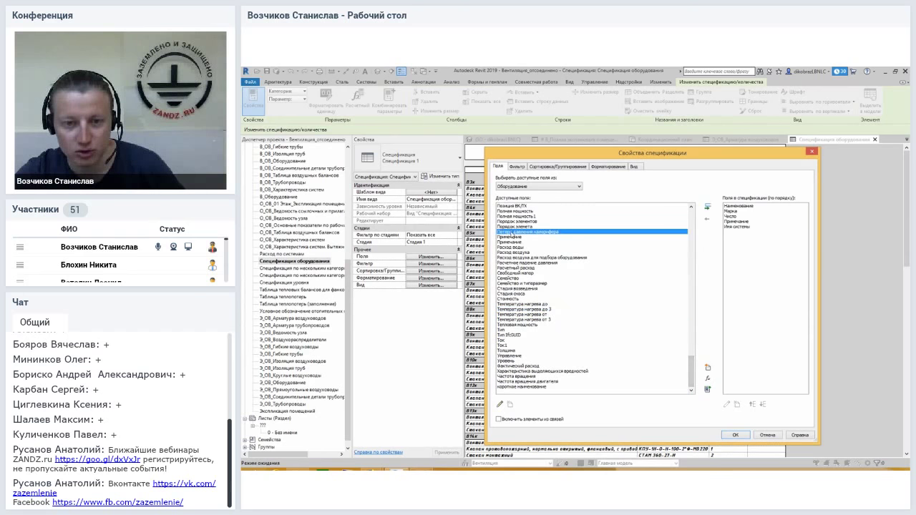
drag(691, 361, 690, 372)
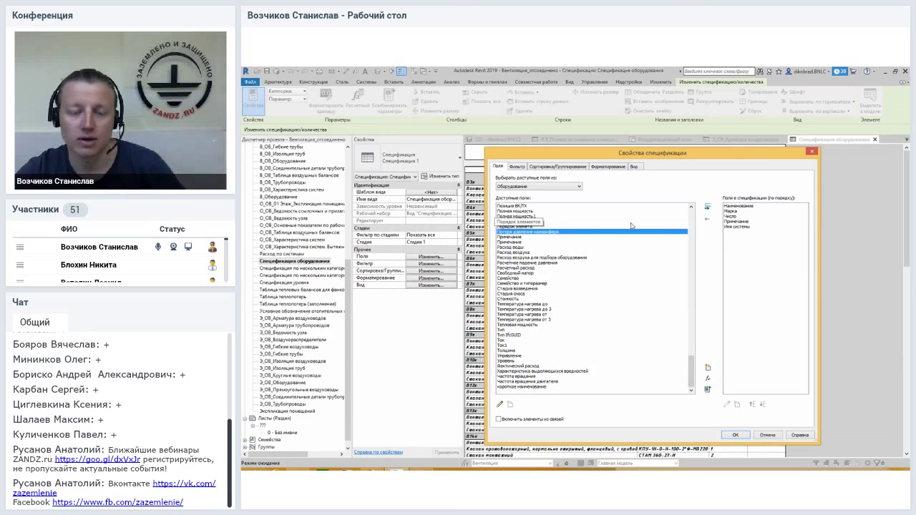
mouse_move(658, 159)
mouse_down()
mouse_move(642, 326)
mouse_move(636, 301)
mouse_move(681, 153)
mouse_up()
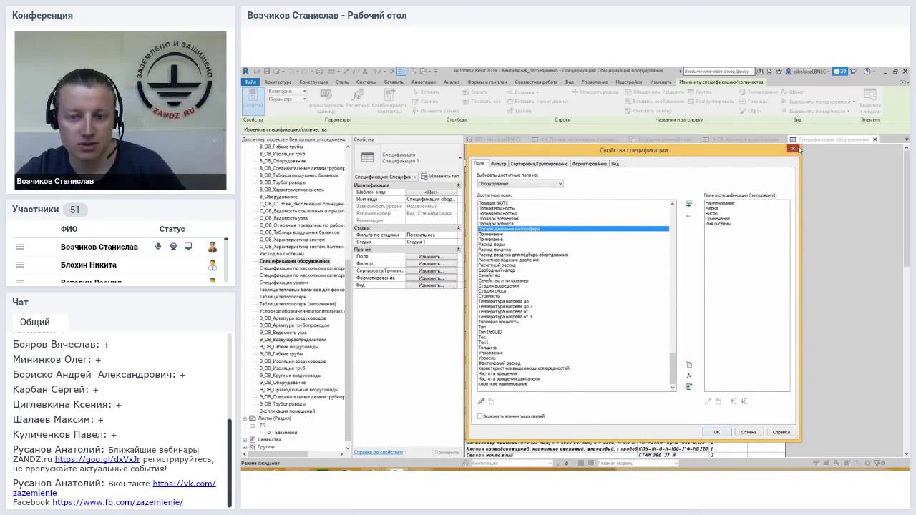
click(798, 149)
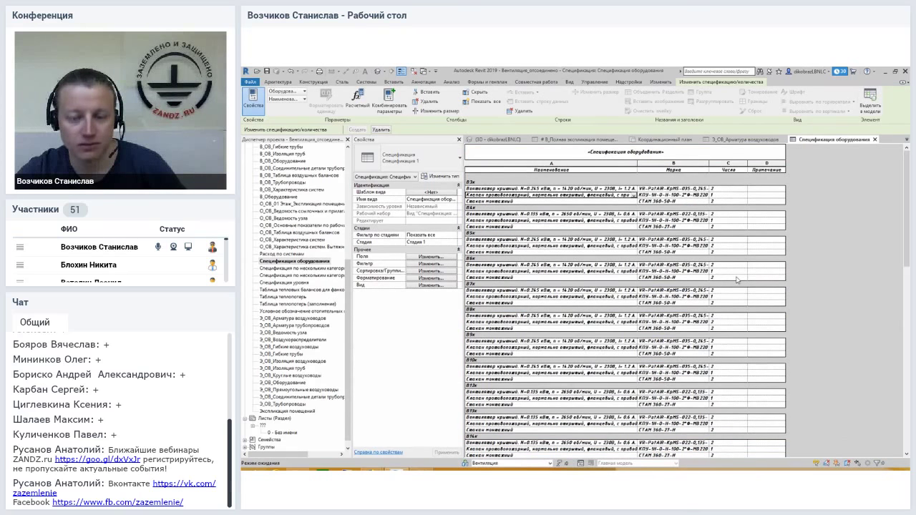
click(438, 258)
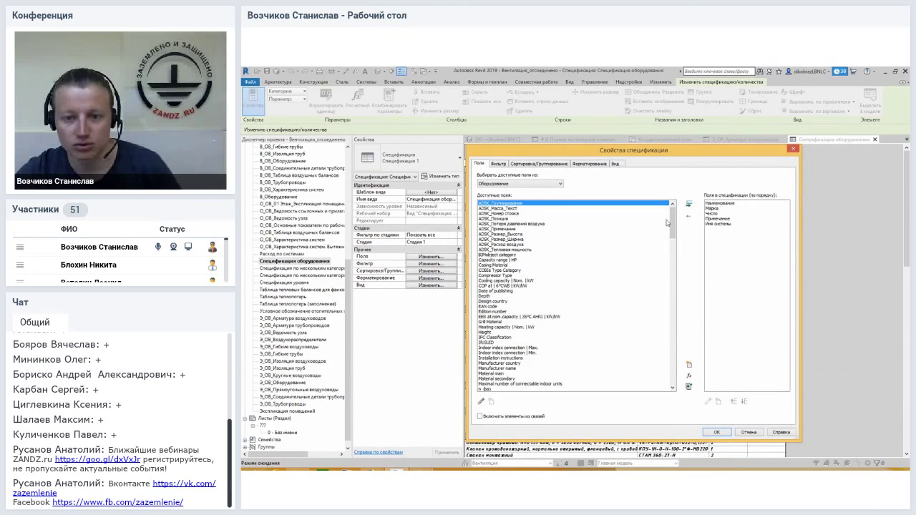
drag(672, 236, 674, 385)
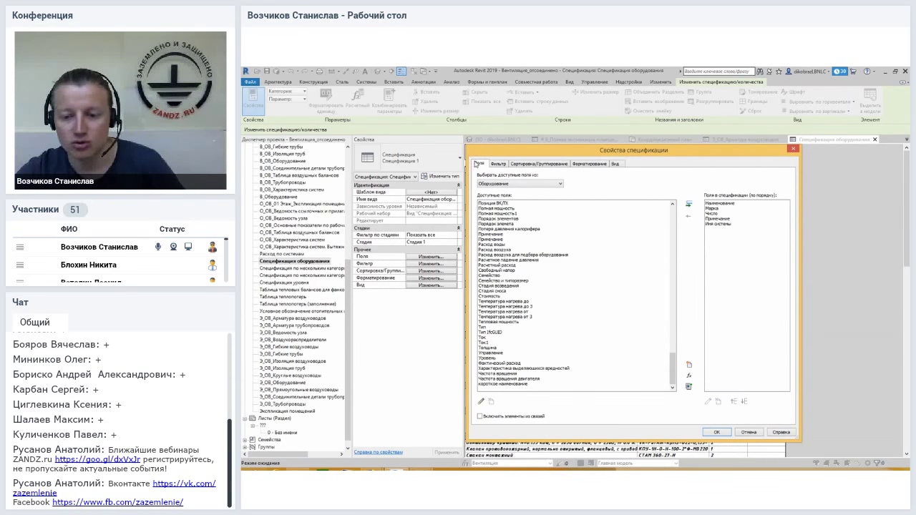
Create Параметр1 as a Текст type parameter grouped under Прочее
click(689, 365)
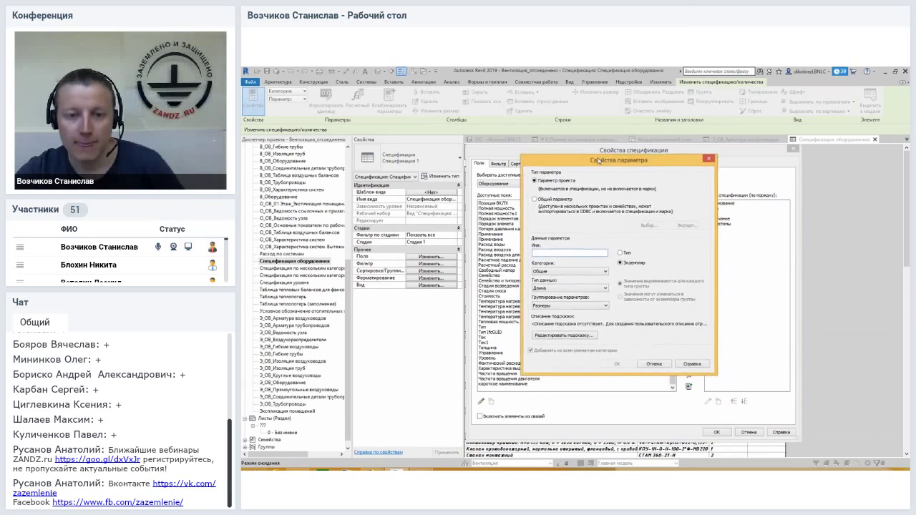
drag(613, 189, 575, 172)
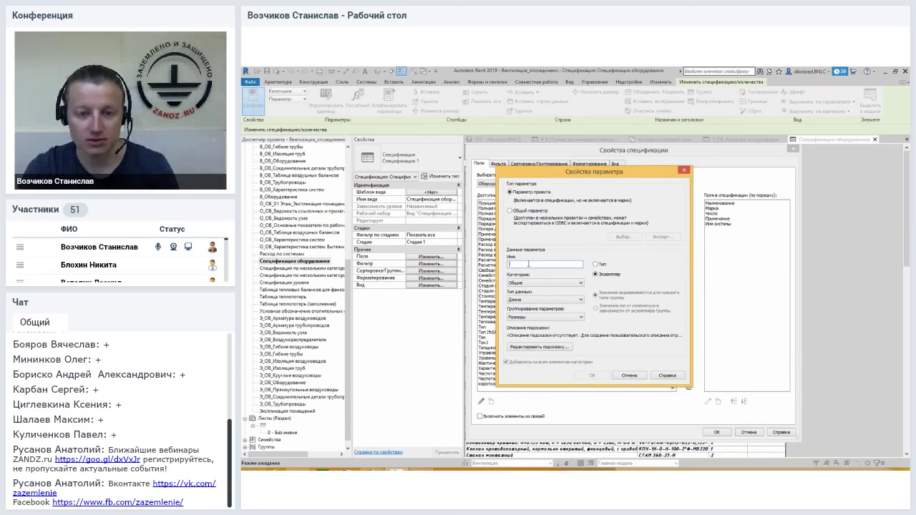
text(Параметр 1)
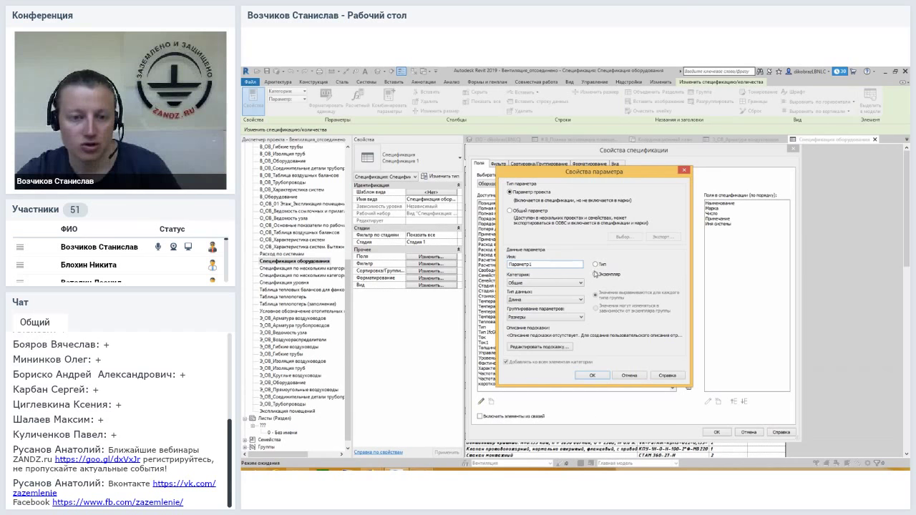
click(560, 283)
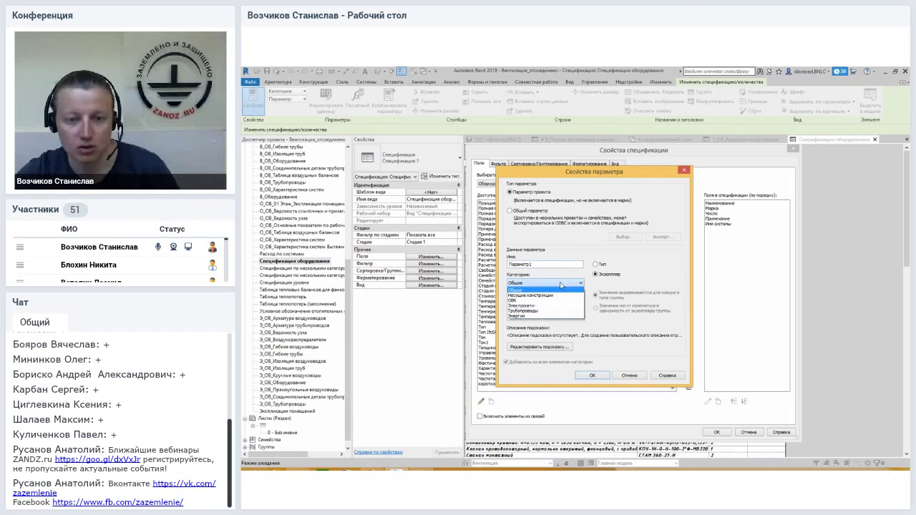
click(561, 285)
click(550, 300)
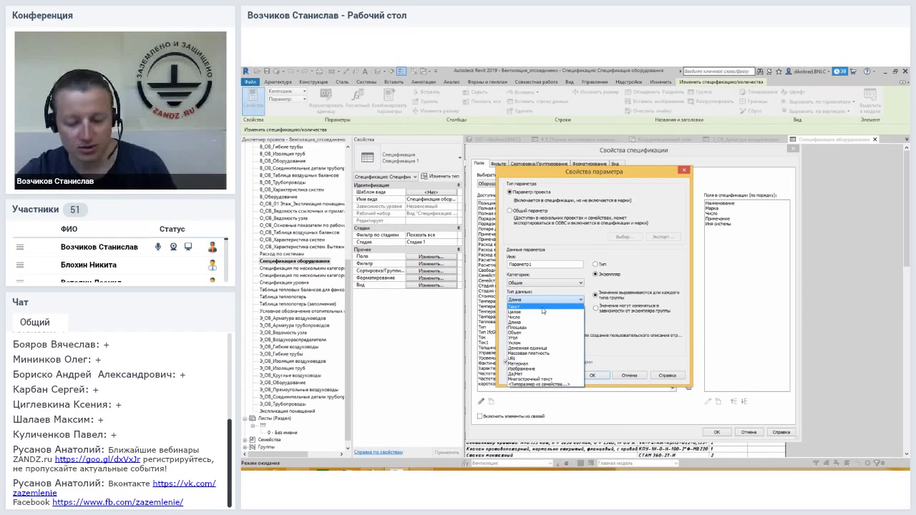
click(544, 306)
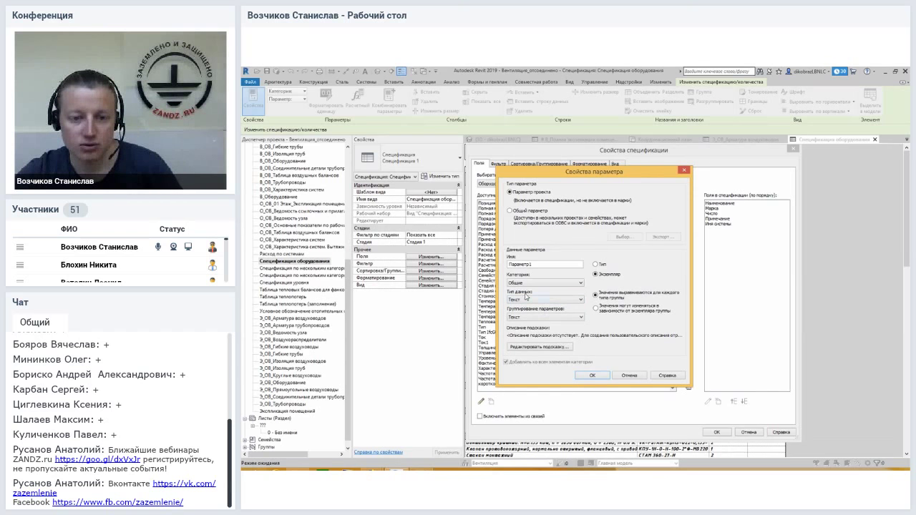
click(551, 318)
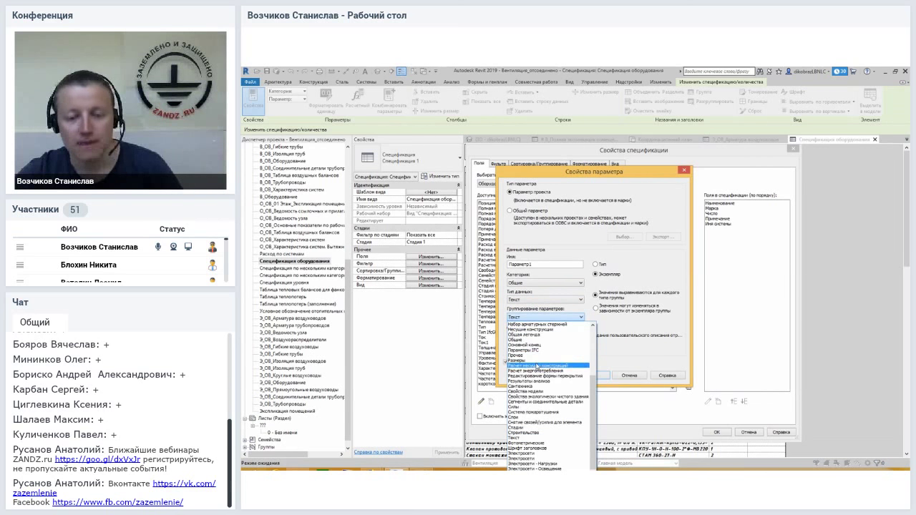
click(517, 355)
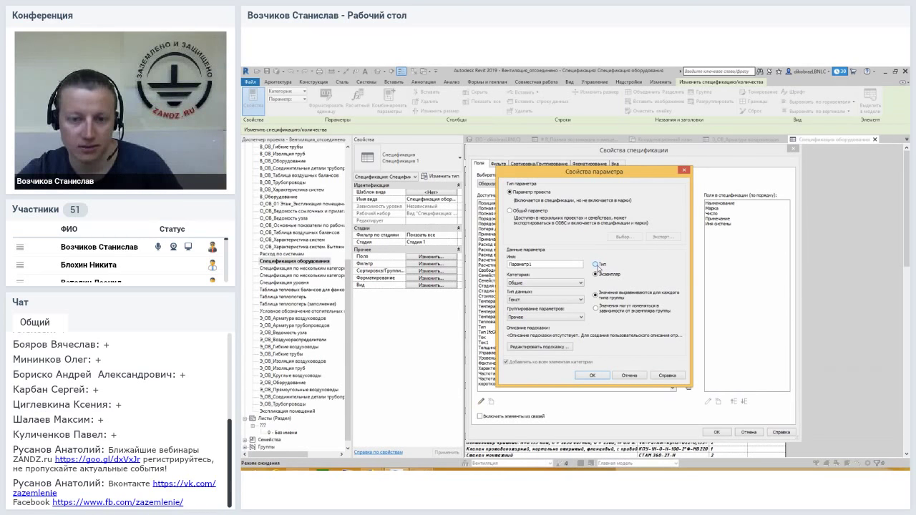
click(596, 265)
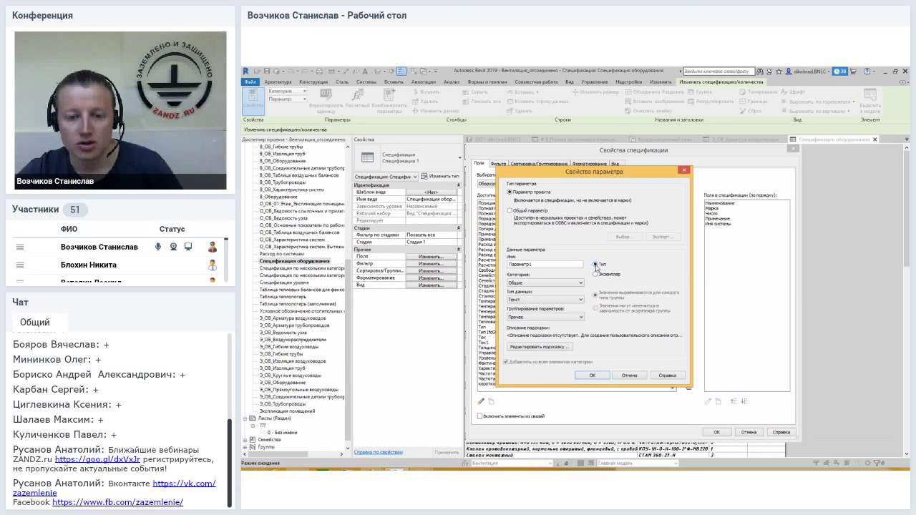
click(592, 375)
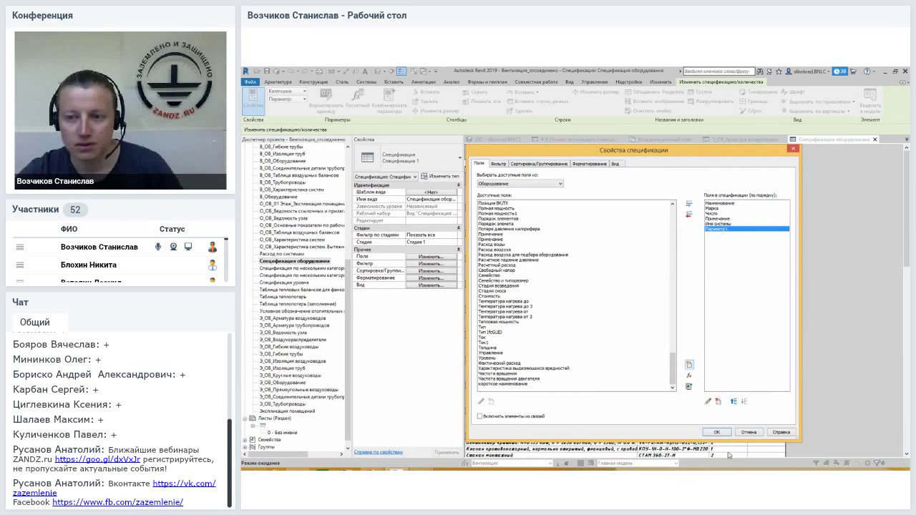
Add Параметр1 to the schedule and check its empty cells in column E
click(716, 433)
click(809, 190)
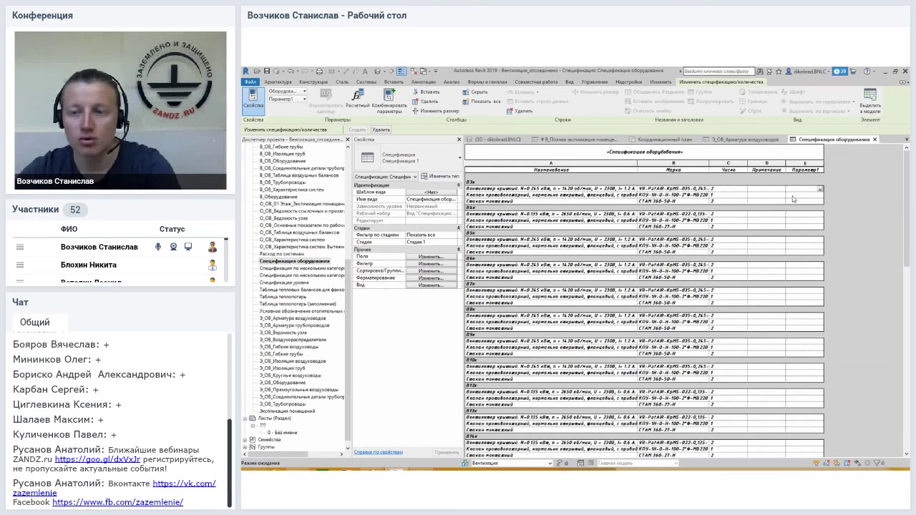
click(793, 196)
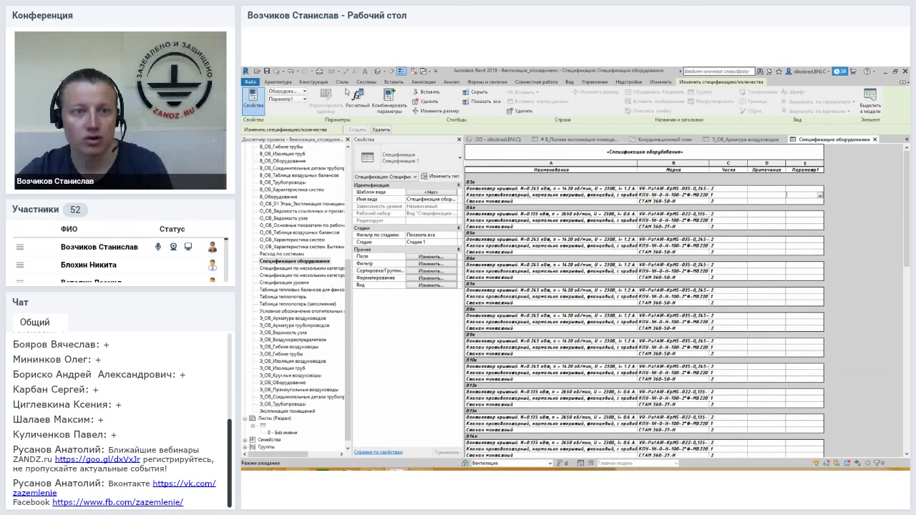
click(384, 72)
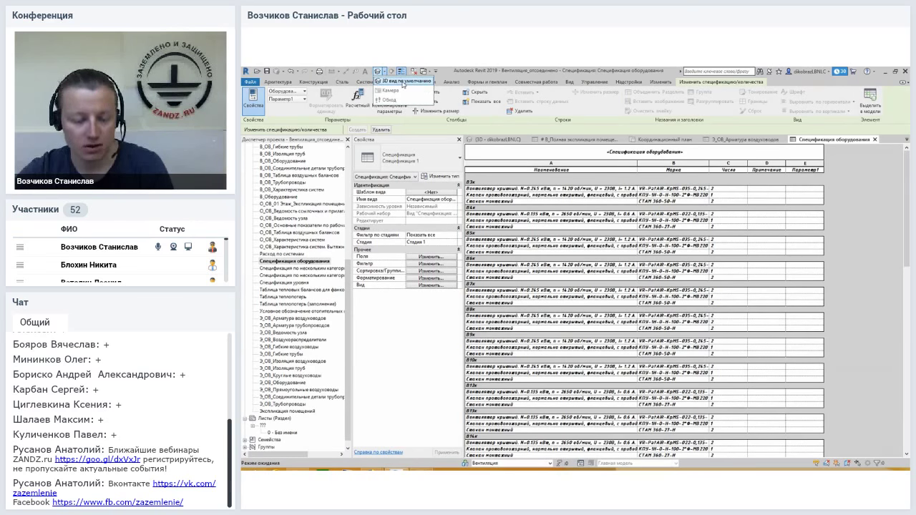
Switch to Default 3D View and close in on the ventilation unit beside the brick wall
click(404, 80)
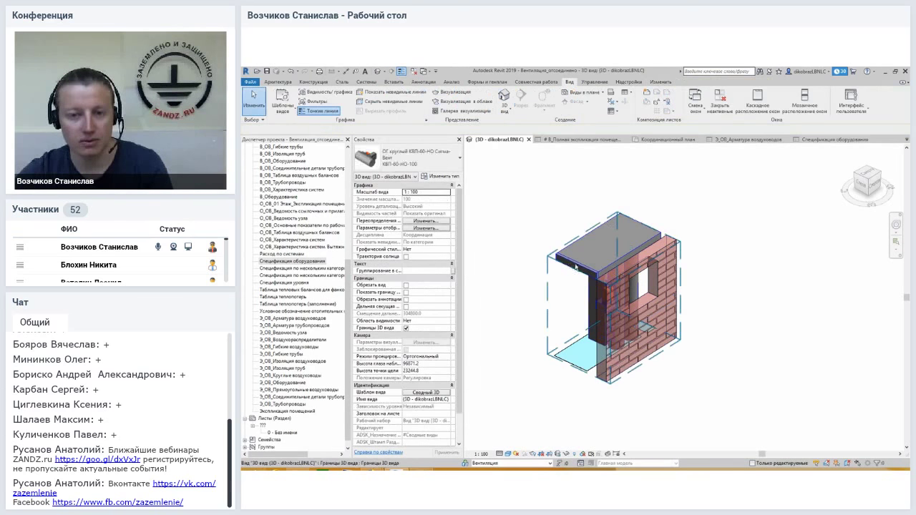
shift+middle_drag(807, 350, 624, 321)
scroll(624, 321, up, 2)
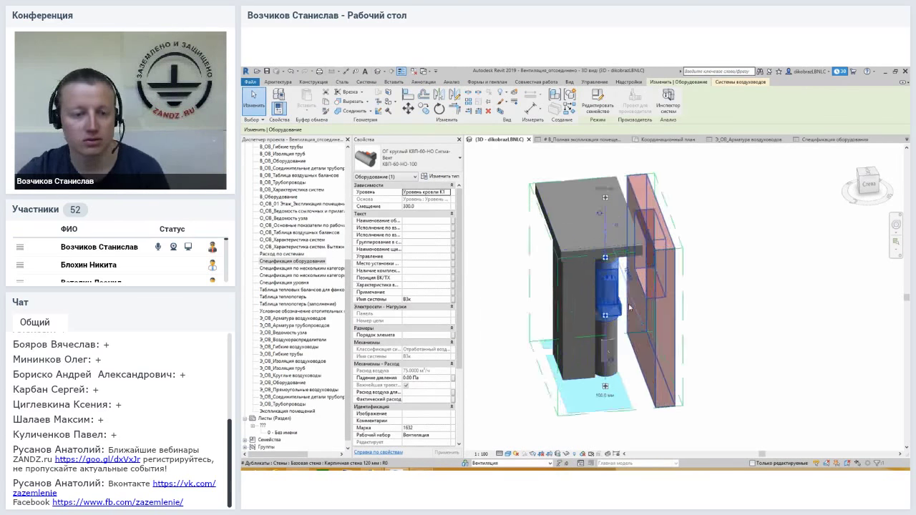
scroll(608, 313, up, 2)
scroll(583, 300, up, 2)
scroll(565, 292, up, 1)
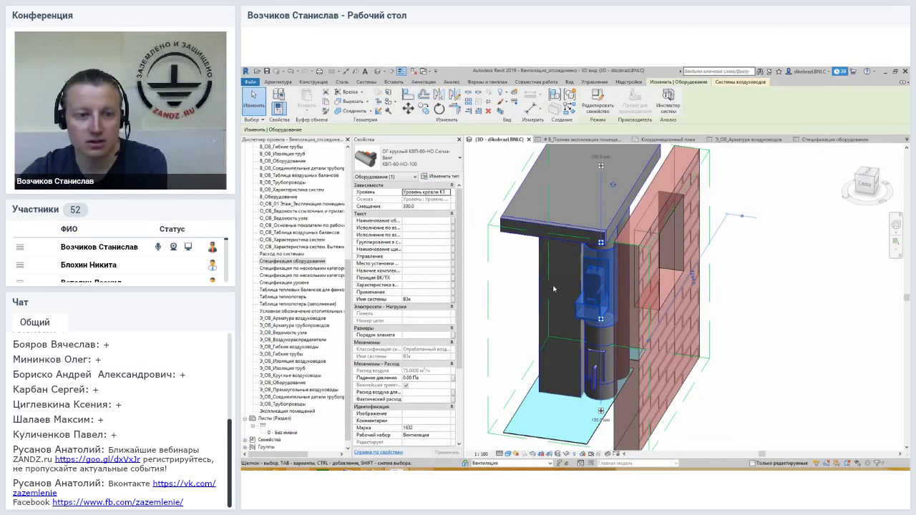
middle_drag(547, 274, 424, 274)
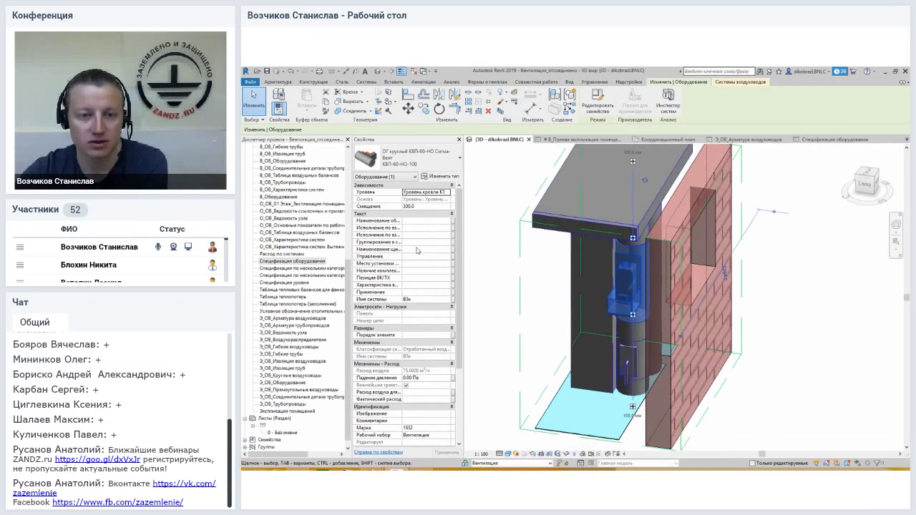
shift+middle_drag(490, 251, 503, 236)
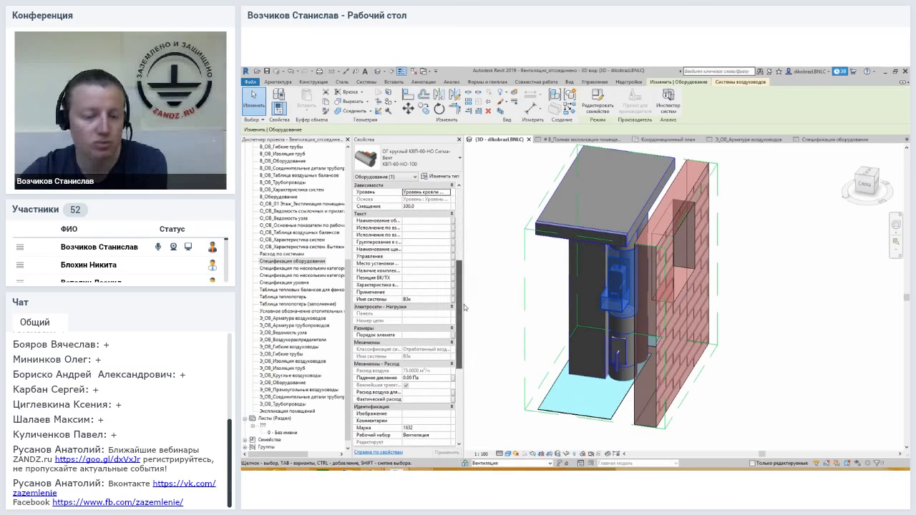
scroll(460, 284, down, 3)
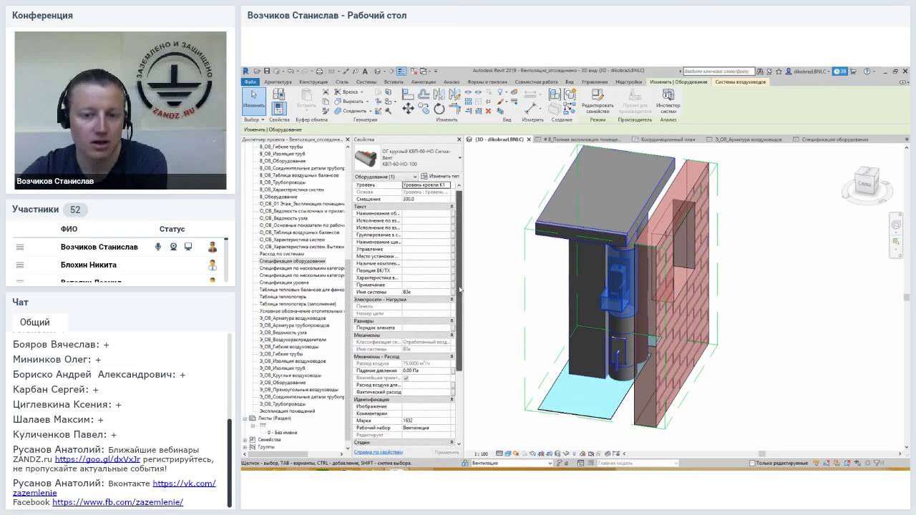
scroll(460, 284, up, 3)
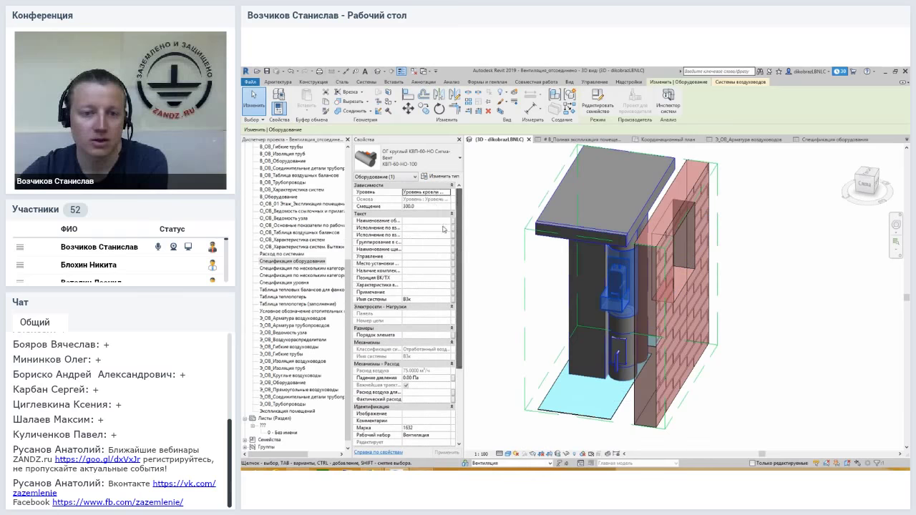
Set the damper type's Параметр1 to Информация in Type Properties
click(433, 176)
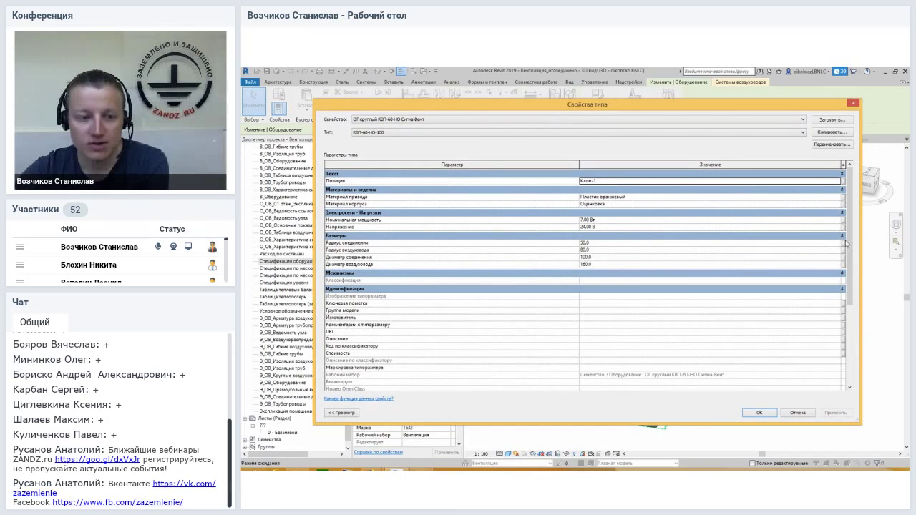
drag(846, 244, 847, 322)
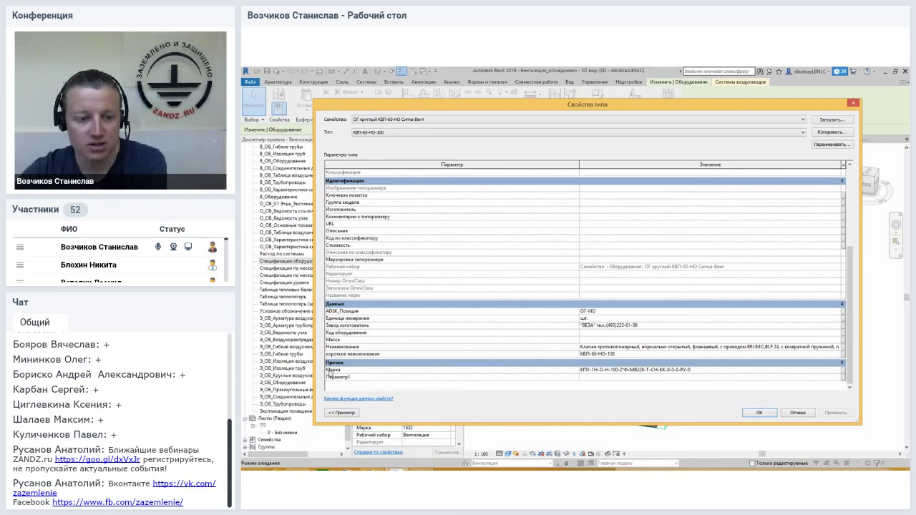
click(346, 378)
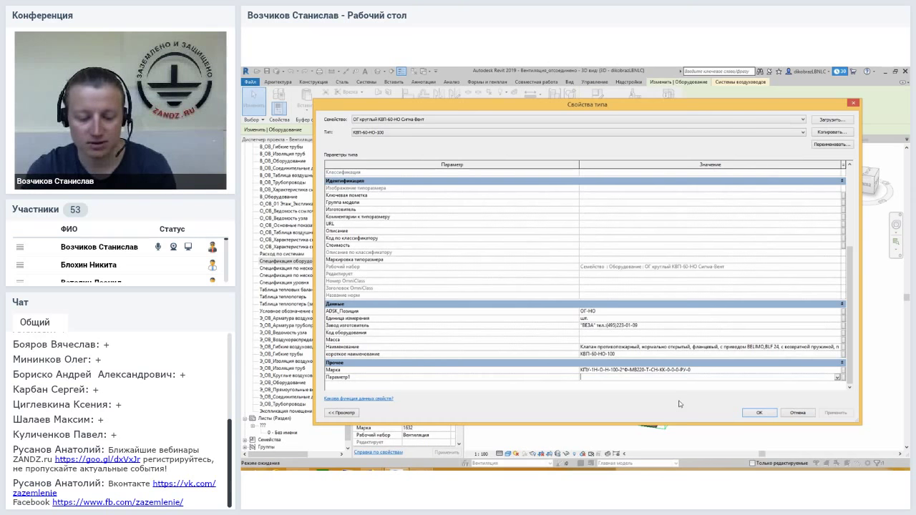
text(Информация)
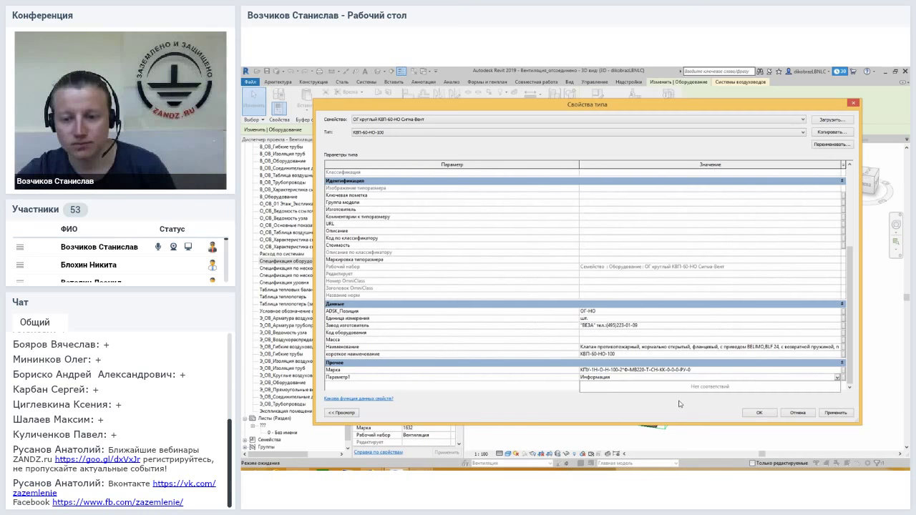
key(Return)
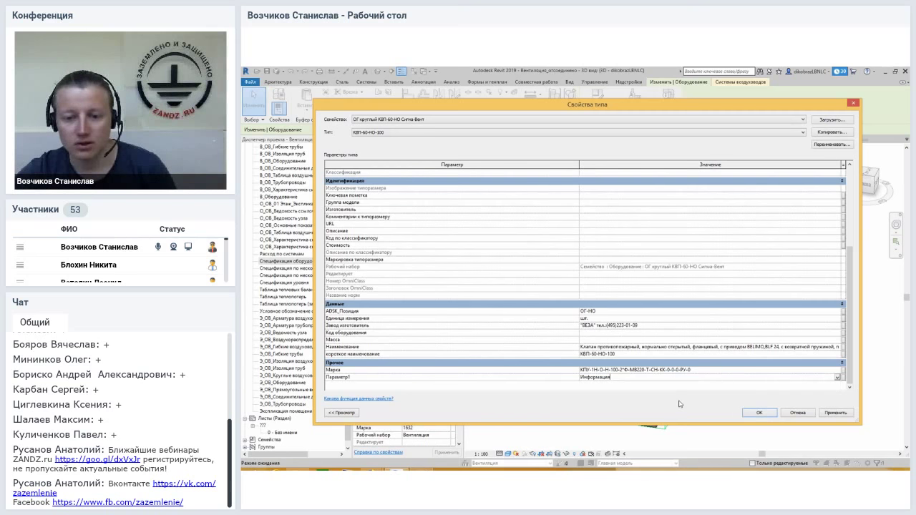
click(759, 414)
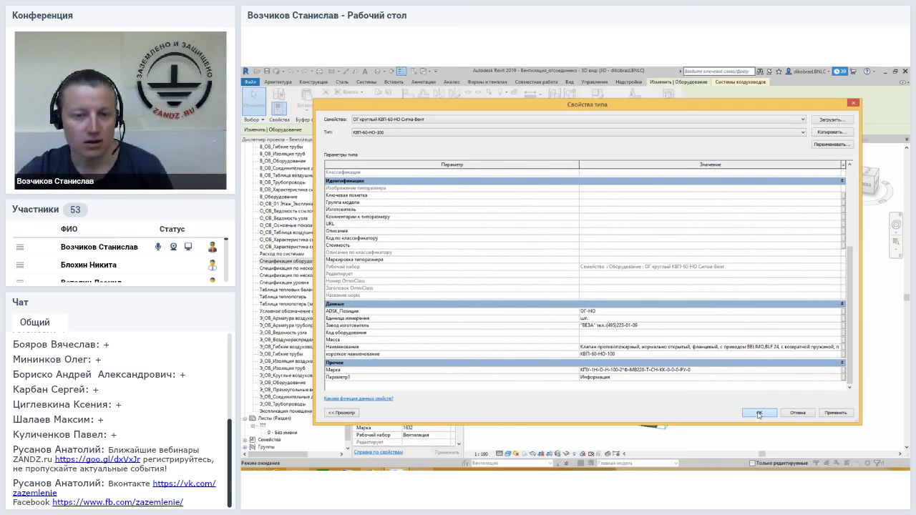
click(755, 370)
click(283, 261)
Open Спецификация оборудования and edit another row's Параметр1 cell
double_click(280, 262)
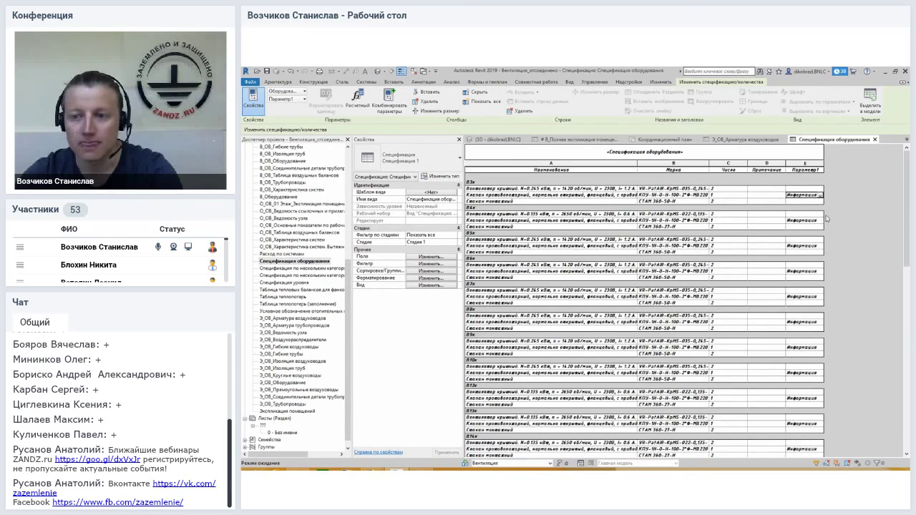
click(809, 223)
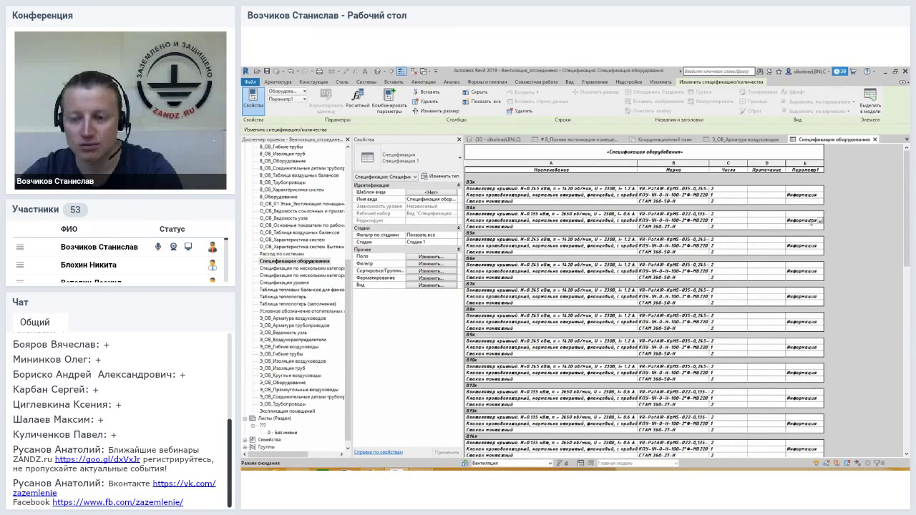
drag(815, 221, 784, 222)
key(Delete)
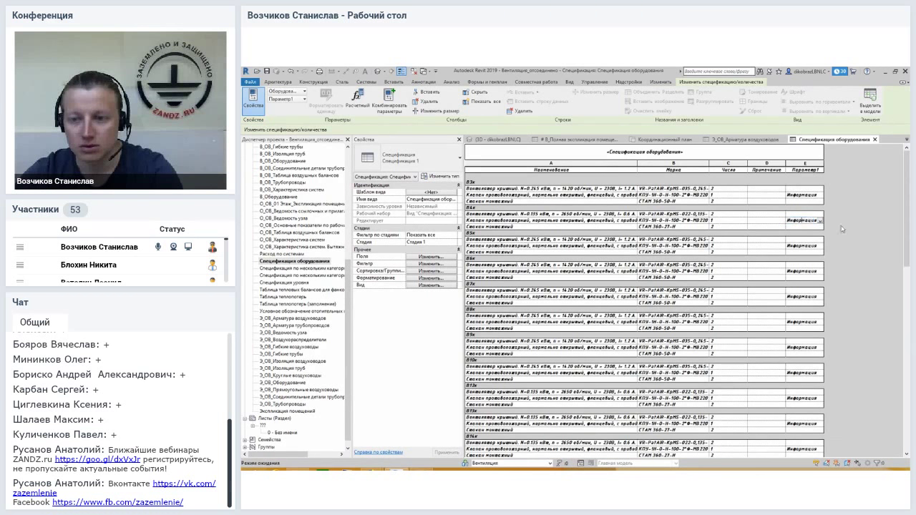
drag(904, 175, 905, 171)
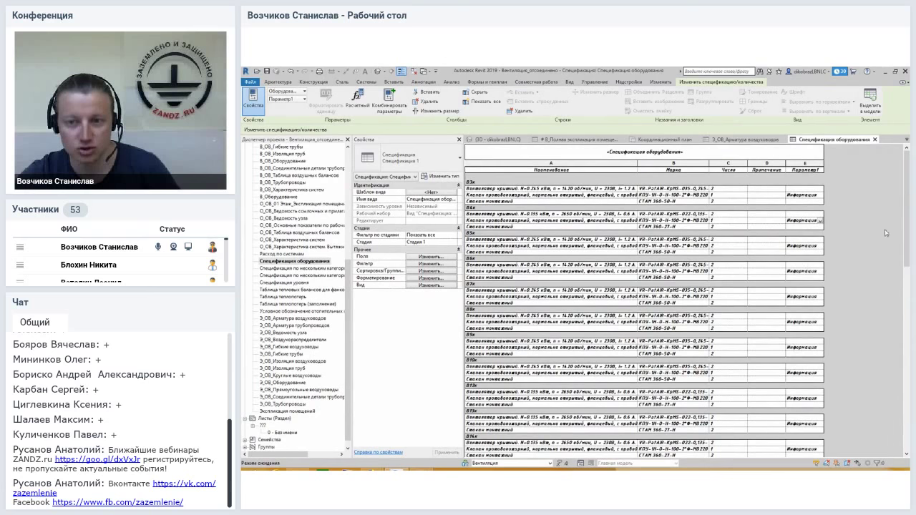
mouse_move(903, 200)
mouse_down()
mouse_move(902, 288)
mouse_move(902, 158)
mouse_up()
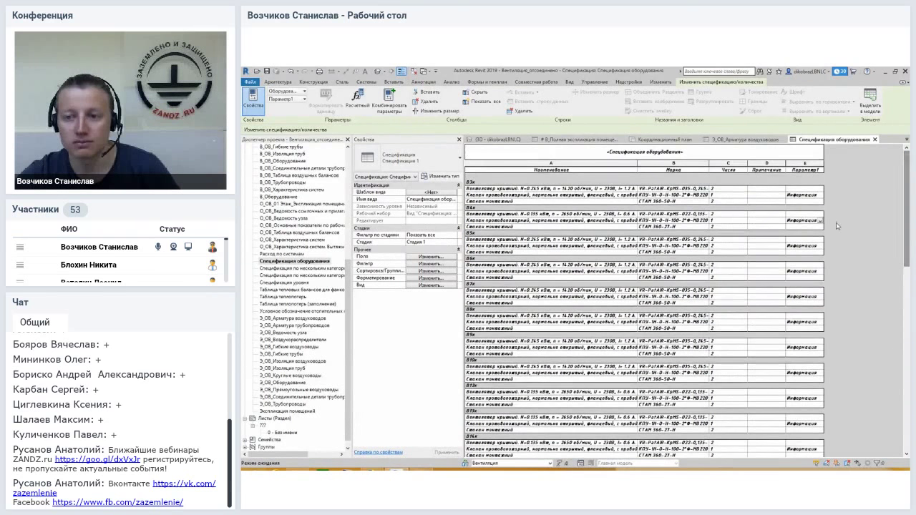
Select the whole Информация text in the first row's Параметр1 cell
click(803, 196)
click(807, 195)
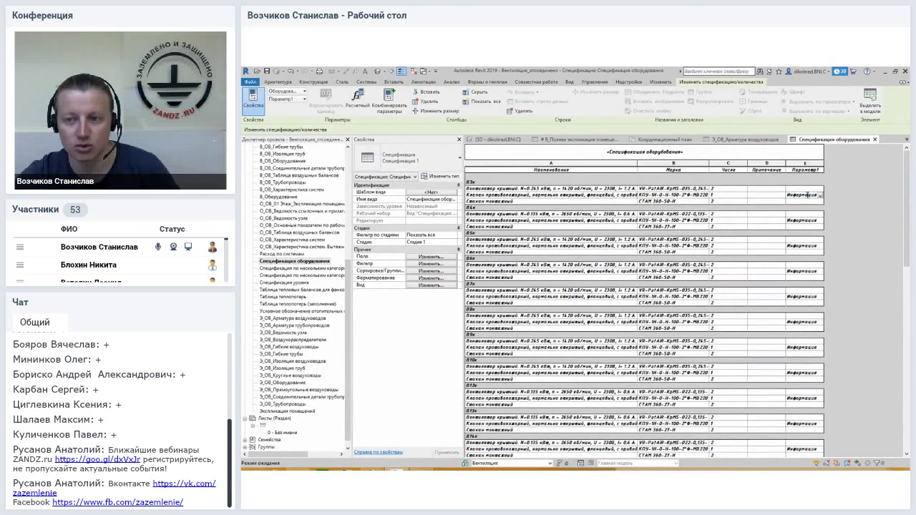
drag(793, 196, 822, 196)
click(816, 196)
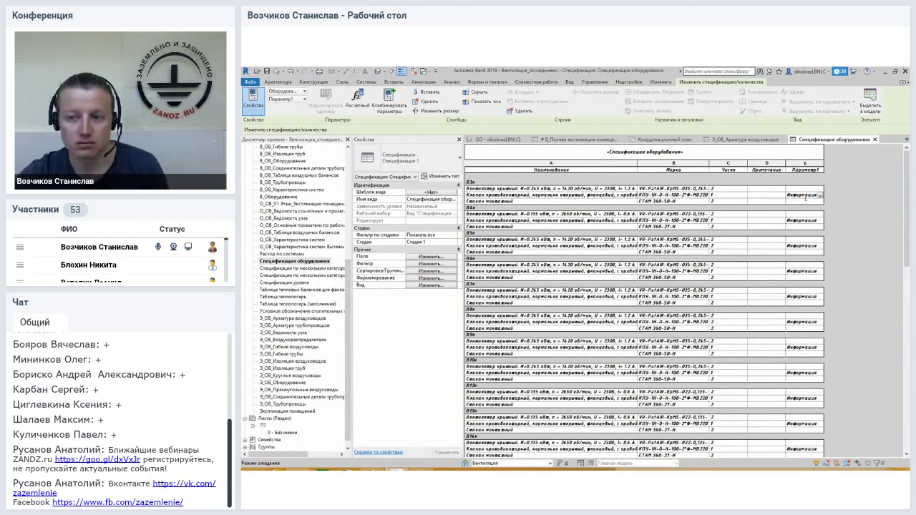
drag(819, 195, 787, 196)
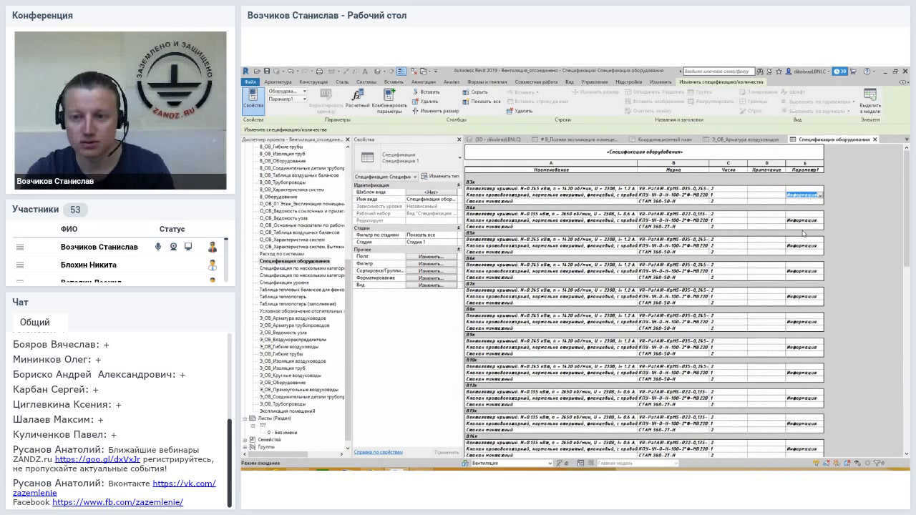
Replace the Параметр1 value with 1111 and accept applying it to all elements of the type
text(1111)
key(Return)
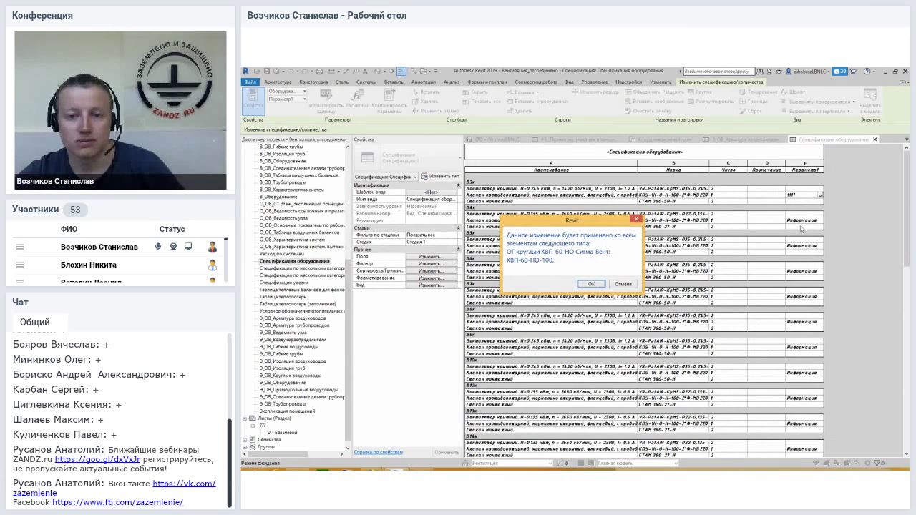
drag(593, 229, 599, 241)
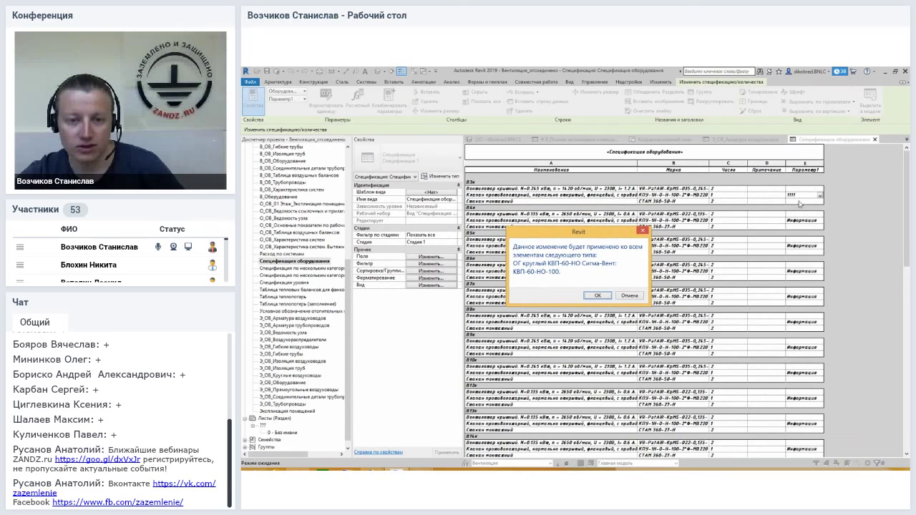
drag(618, 234, 606, 225)
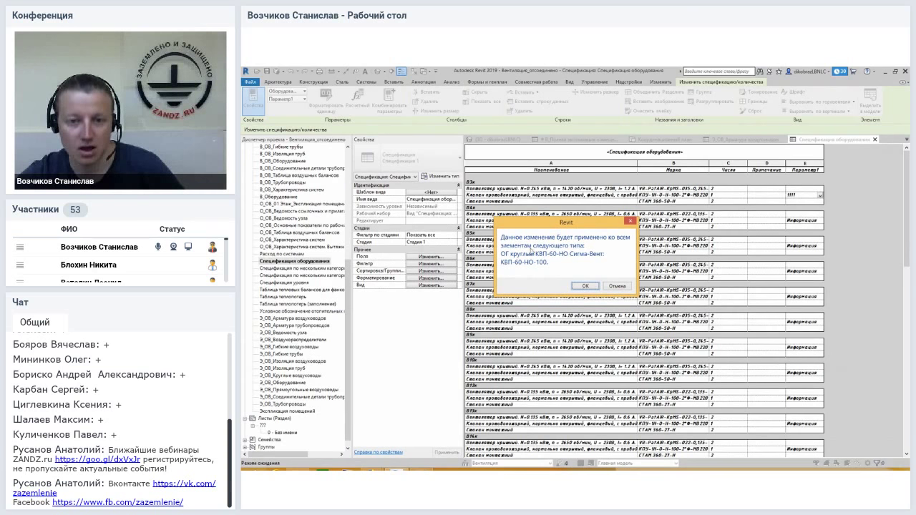
drag(584, 226, 572, 271)
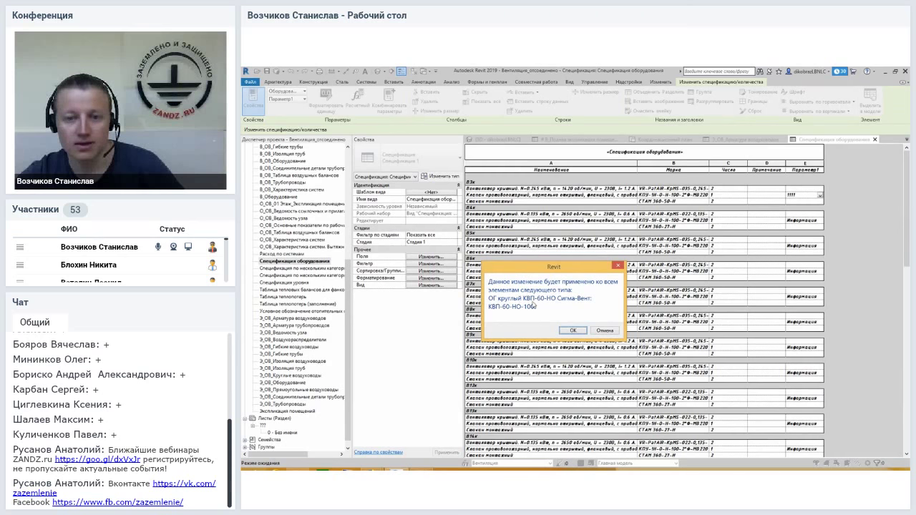
drag(581, 271, 529, 265)
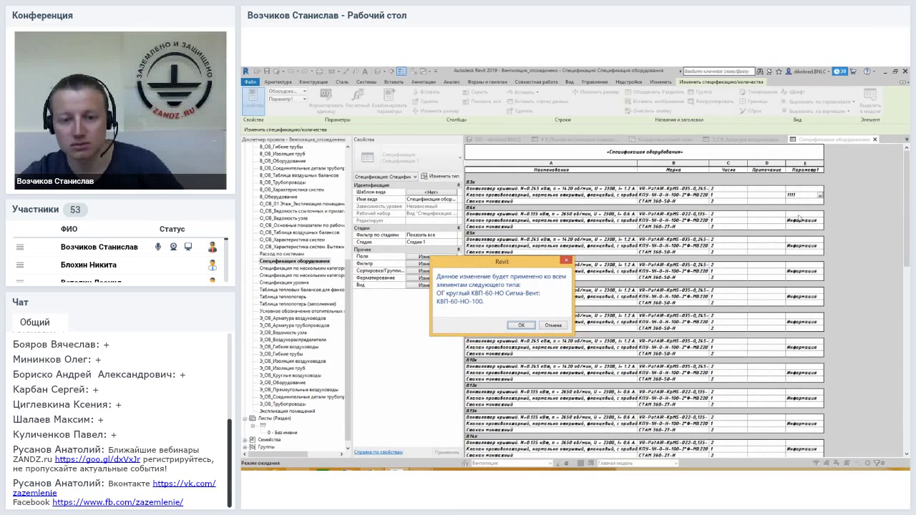
click(521, 326)
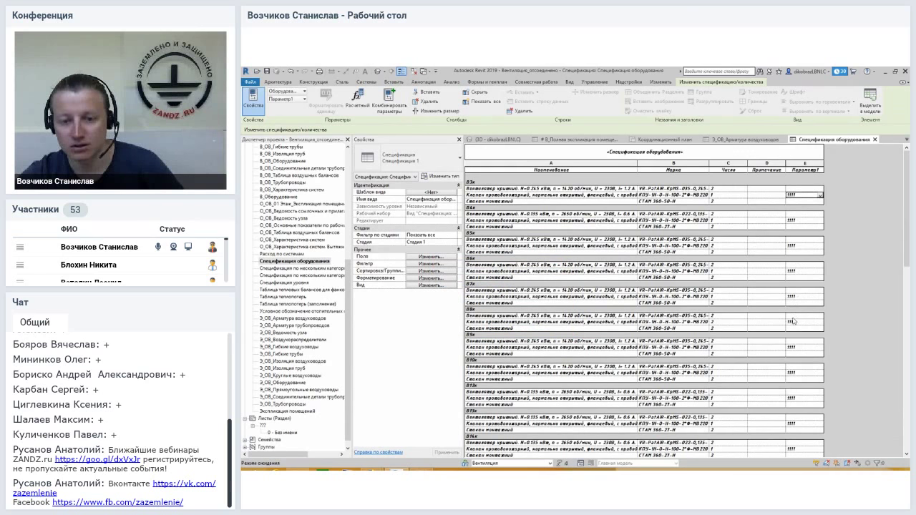
Confirm 1111 in the В9к and first rows, then open the filter settings
click(792, 348)
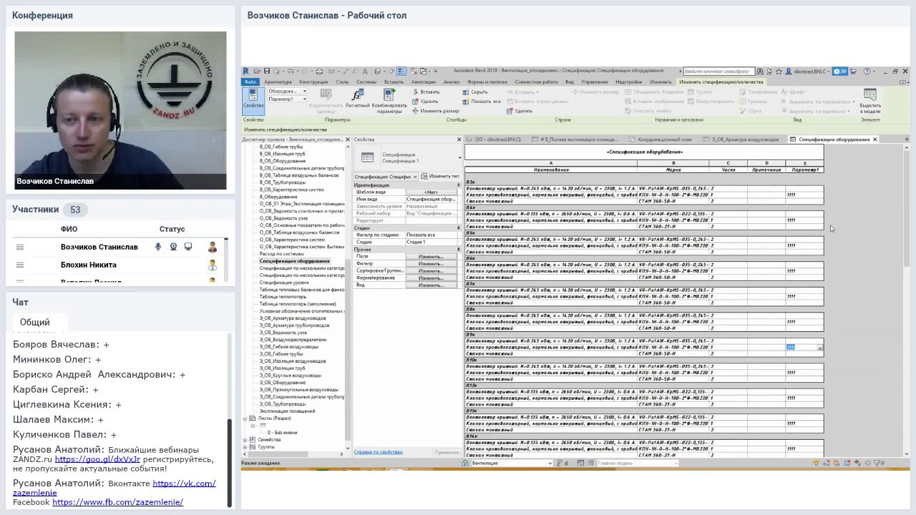
click(796, 196)
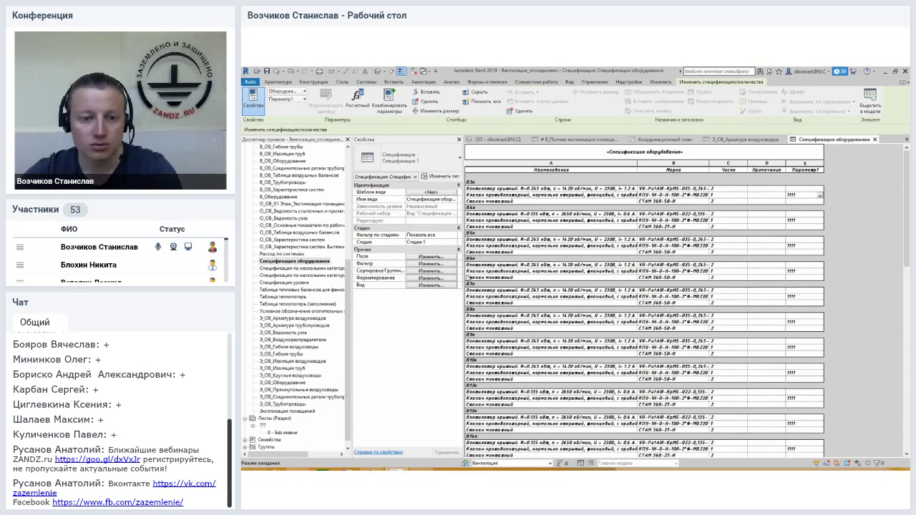
click(440, 264)
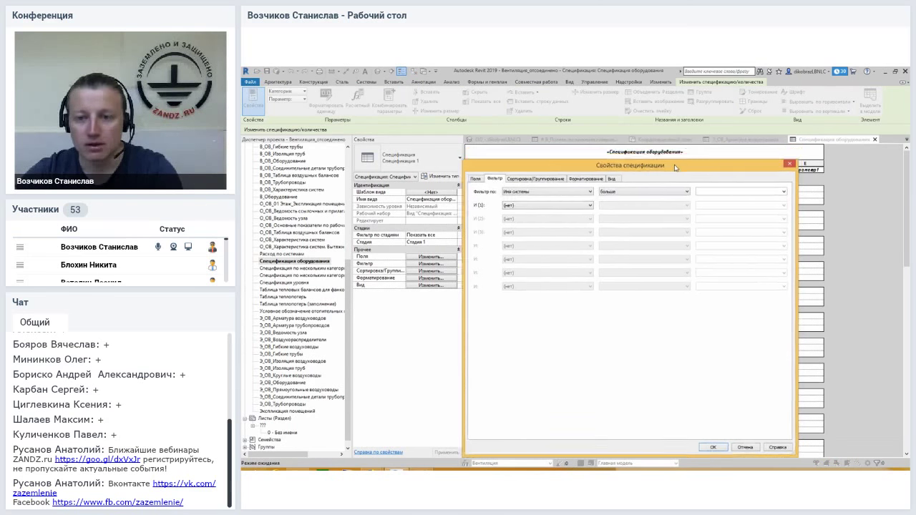
Review the Fields tab of the equipment schedule's properties, then close the dialog
drag(679, 152, 689, 146)
click(489, 156)
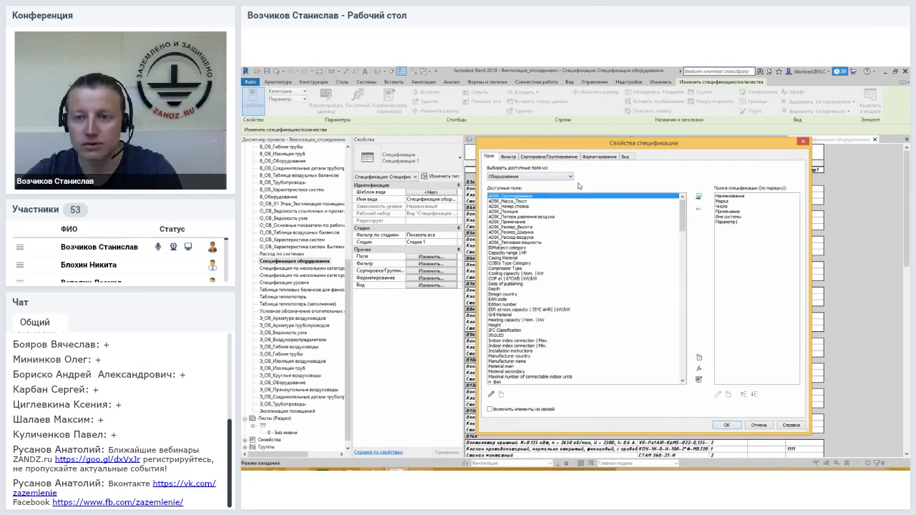
mouse_move(716, 147)
mouse_down()
mouse_move(668, 172)
mouse_move(705, 156)
mouse_up()
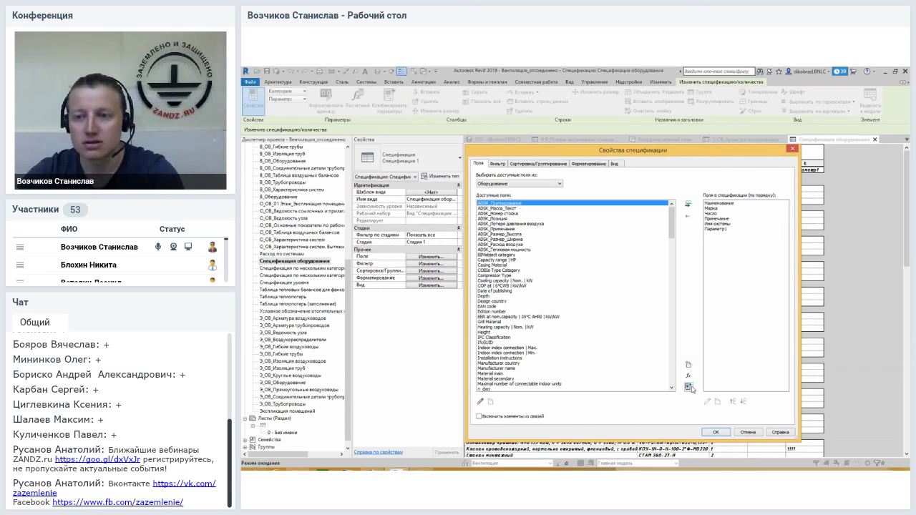
click(792, 149)
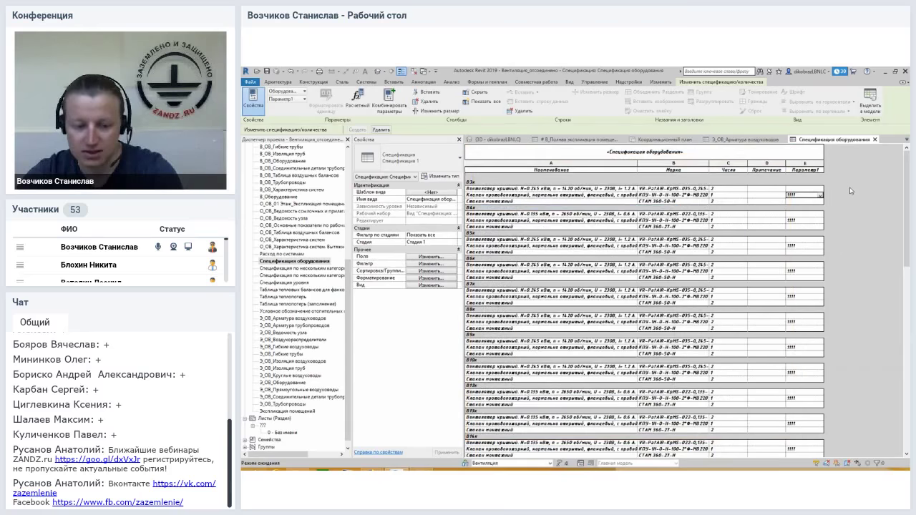
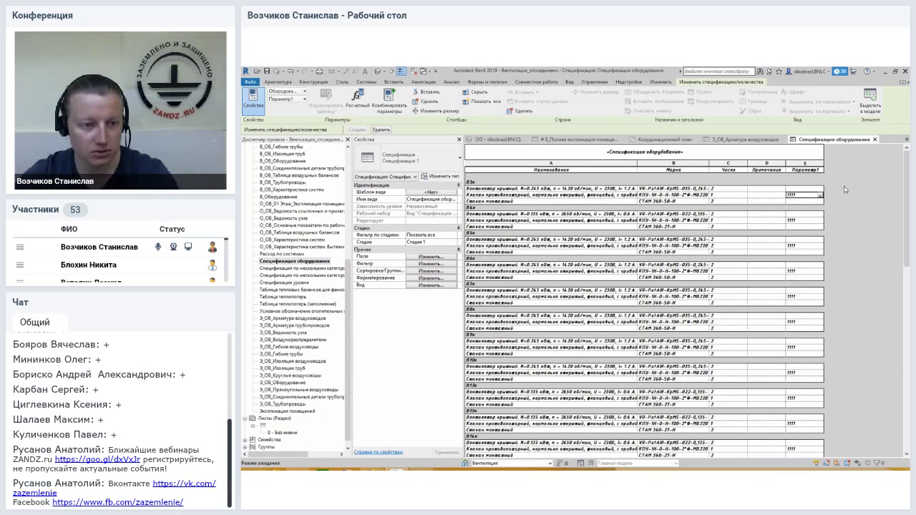
Preview the properties of the Э_ОВ schedules in the Project Browser
click(291, 262)
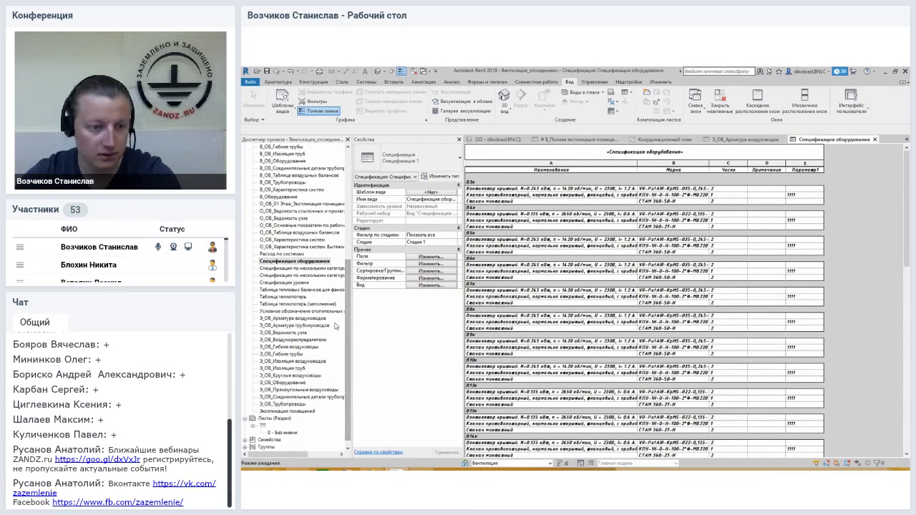
click(295, 348)
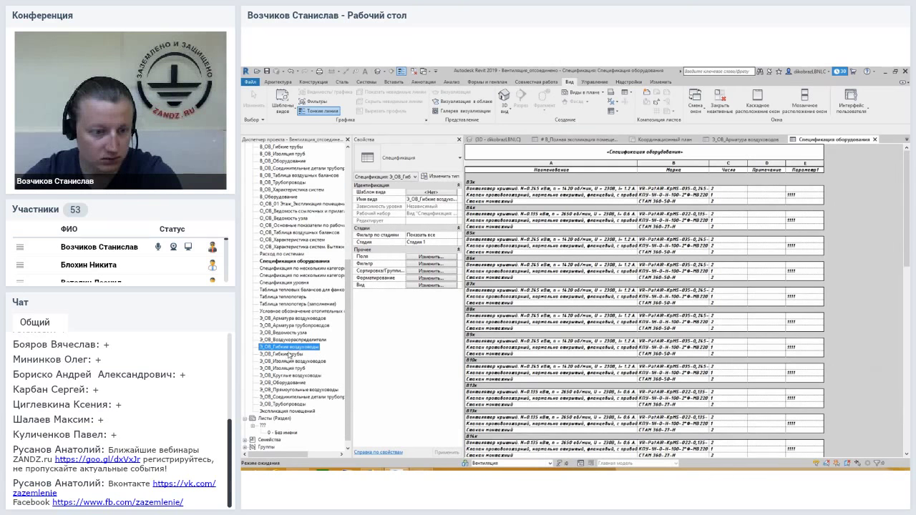
click(295, 369)
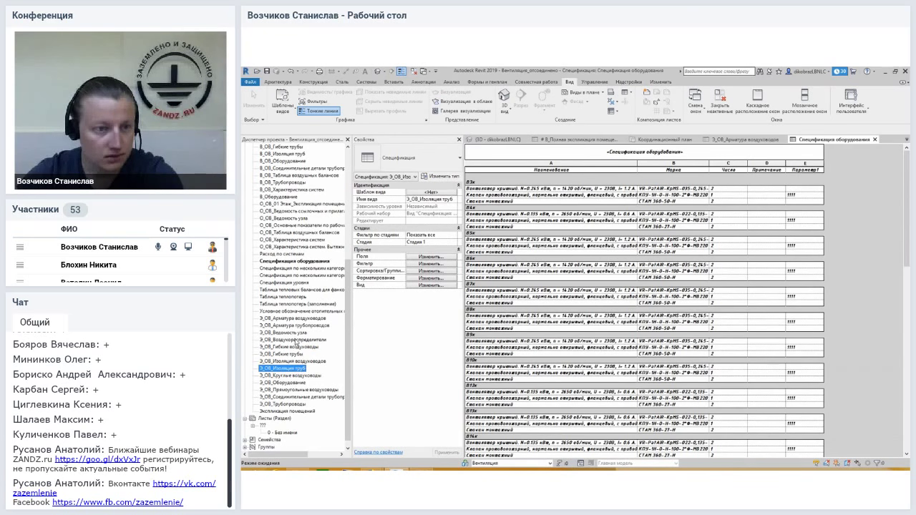
click(296, 340)
click(293, 318)
scroll(291, 326, up, 1)
scroll(292, 324, up, 1)
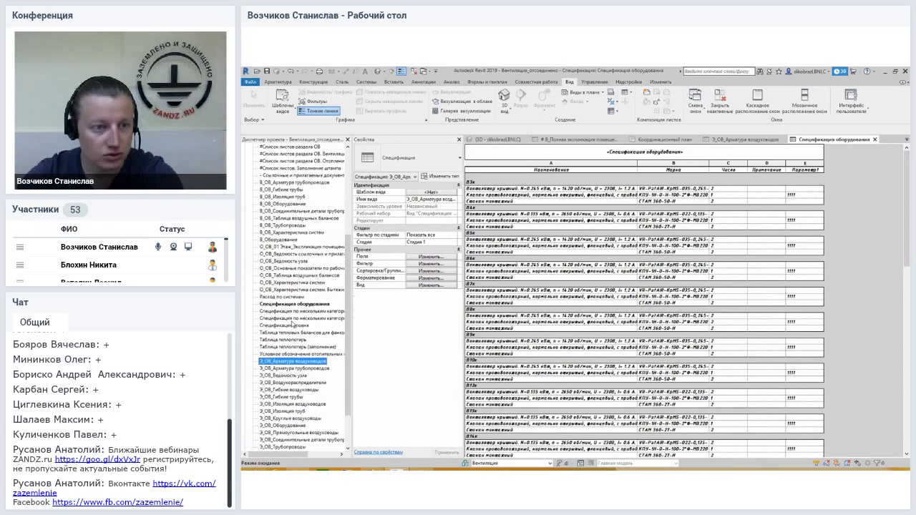
scroll(292, 324, up, 1)
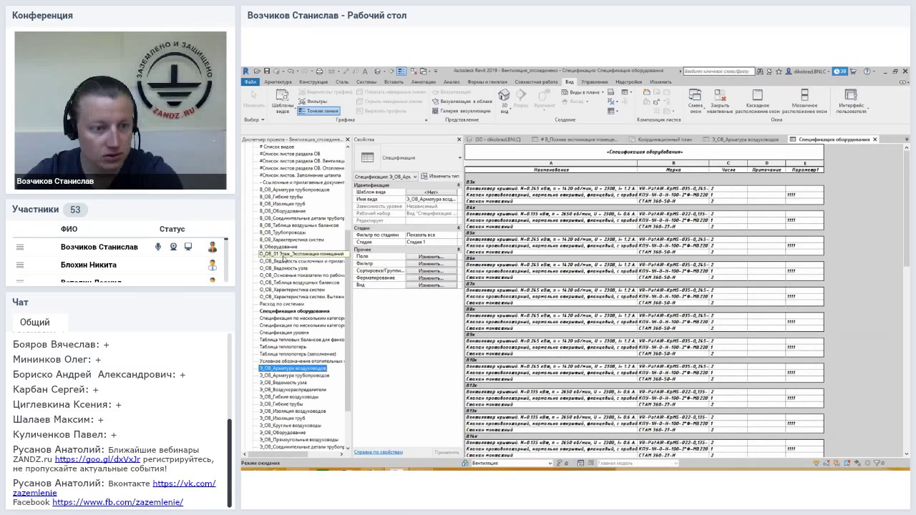
scroll(281, 243, up, 1)
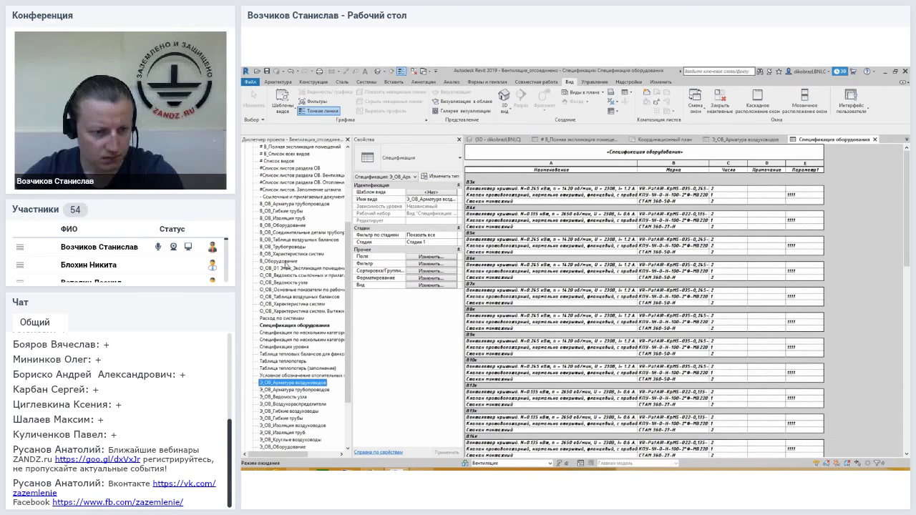
scroll(287, 315, down, 3)
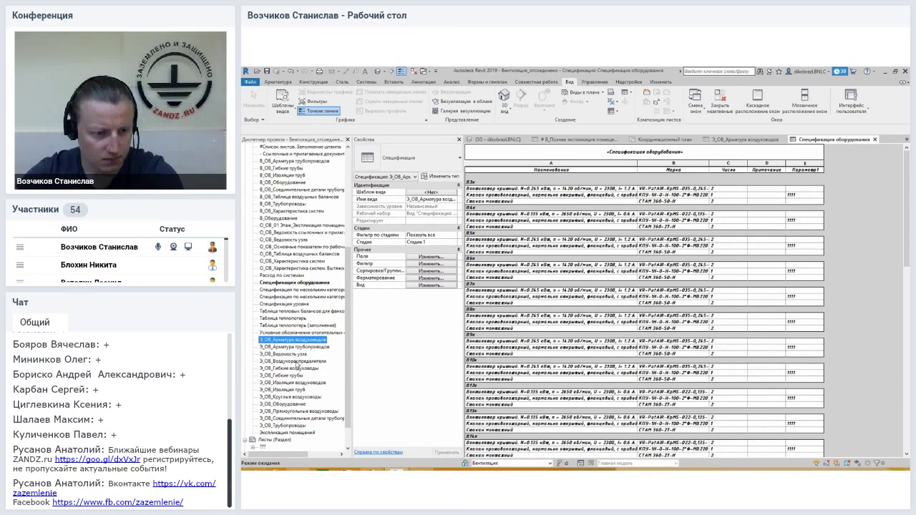
click(296, 362)
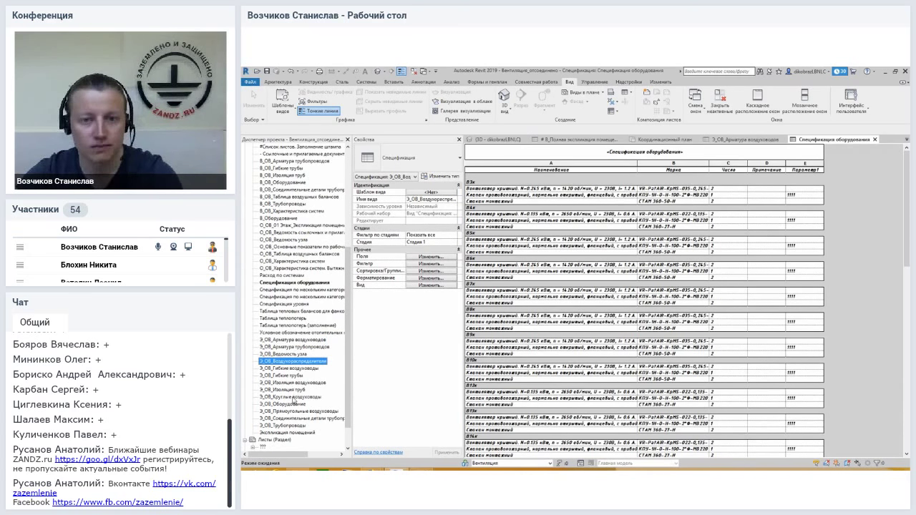
Open the З_ОВ_Круглые воздуховоды schedule and select its length column G
double_click(292, 397)
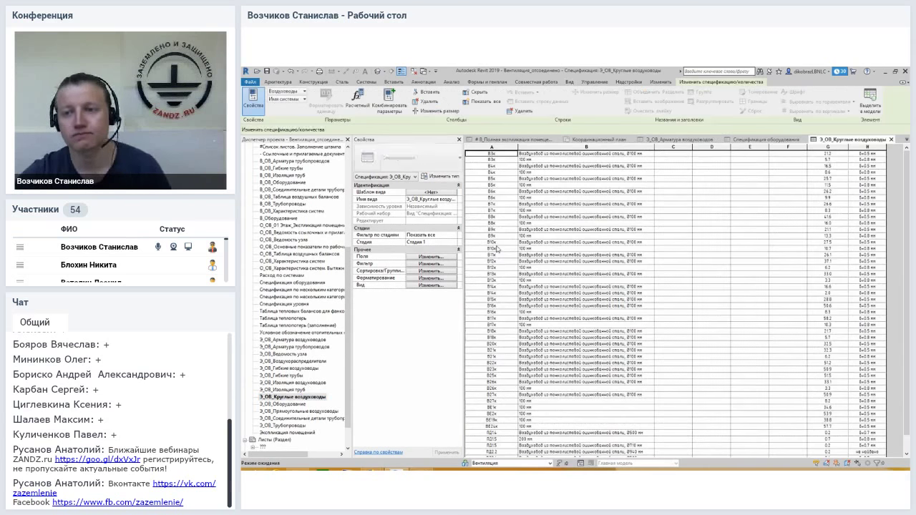
scroll(570, 274, down, 1)
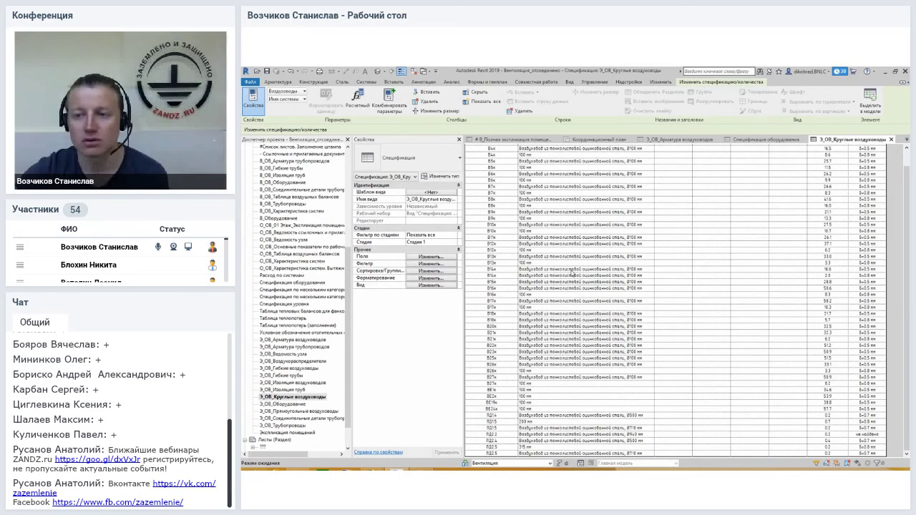
scroll(655, 292, up, 1)
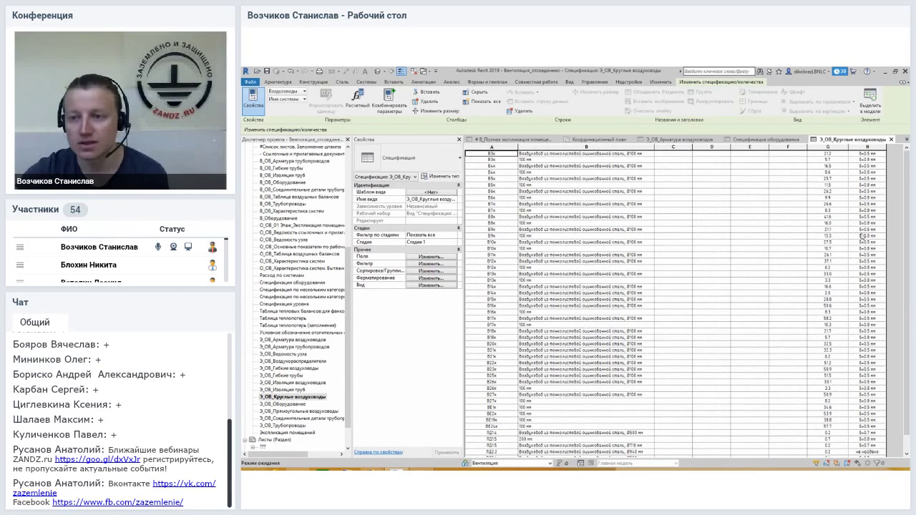
click(828, 146)
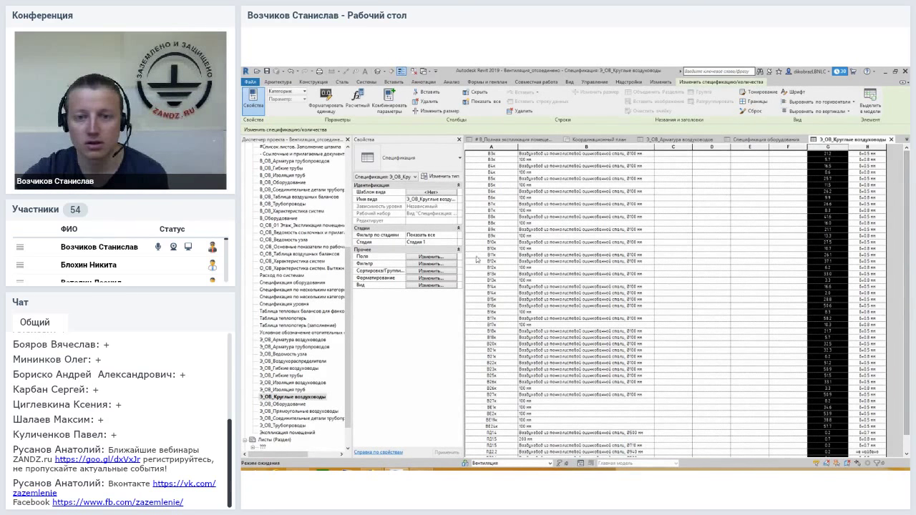
Turn on Show Title and Show Headers in the schedule's Appearance settings
click(432, 265)
click(595, 164)
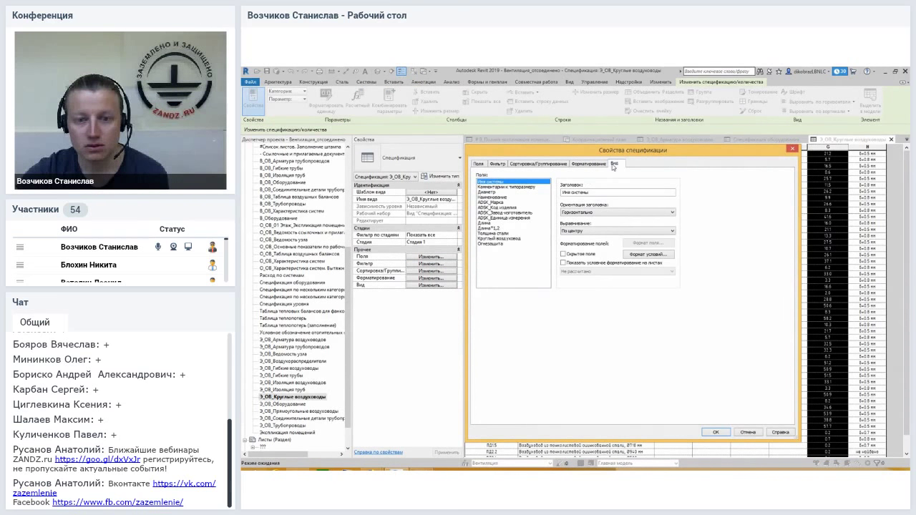
click(613, 164)
click(542, 244)
click(544, 256)
click(716, 433)
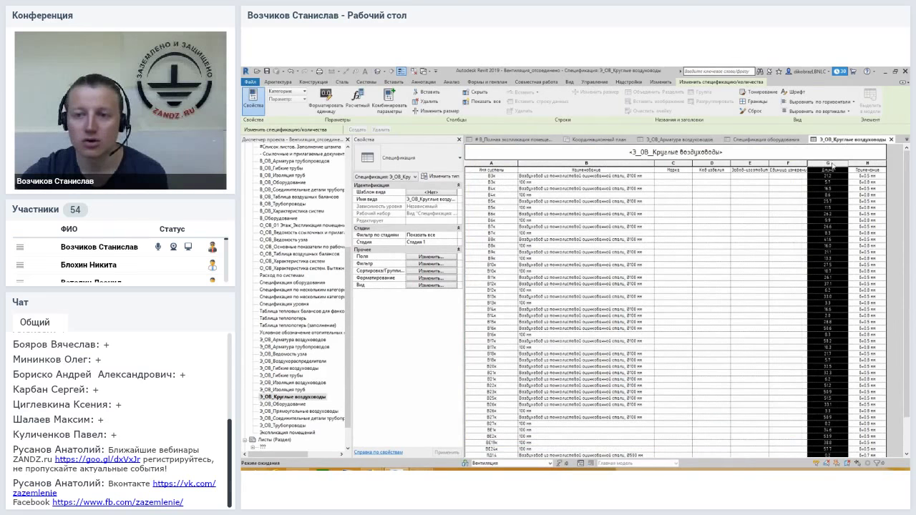
Select length values in column G, then a cell in the ПД15 row
click(828, 176)
key(shift+Down)
key(shift+Down)
key(shift+Down)
key(shift+Down)
key(shift+Down)
key(shift+Down)
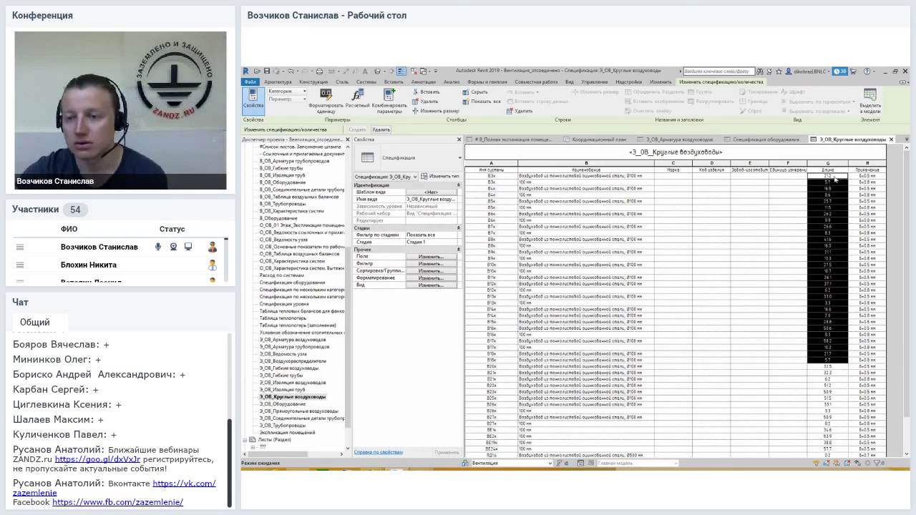
click(834, 178)
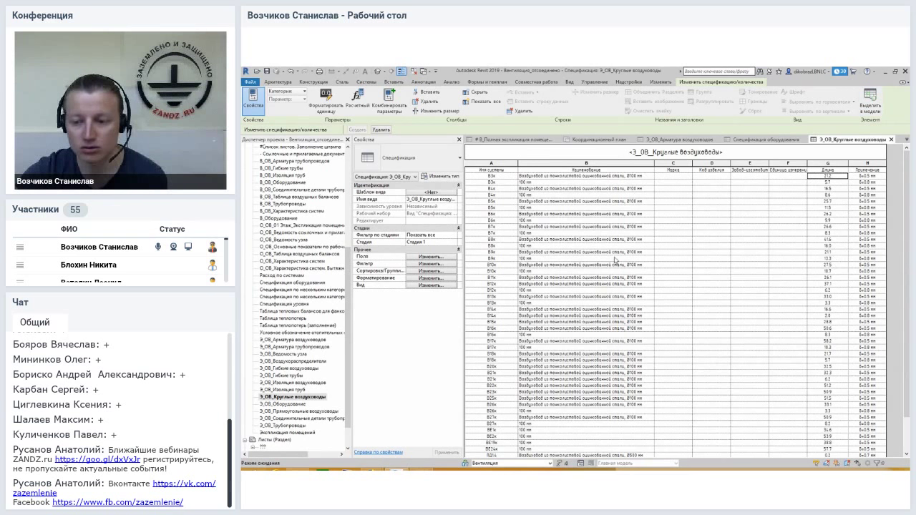
scroll(755, 325, down, 3)
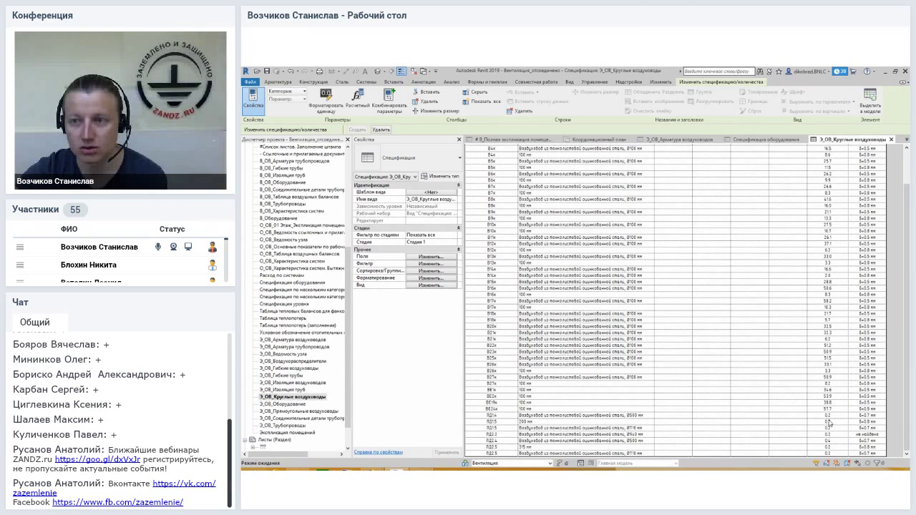
click(830, 422)
click(877, 107)
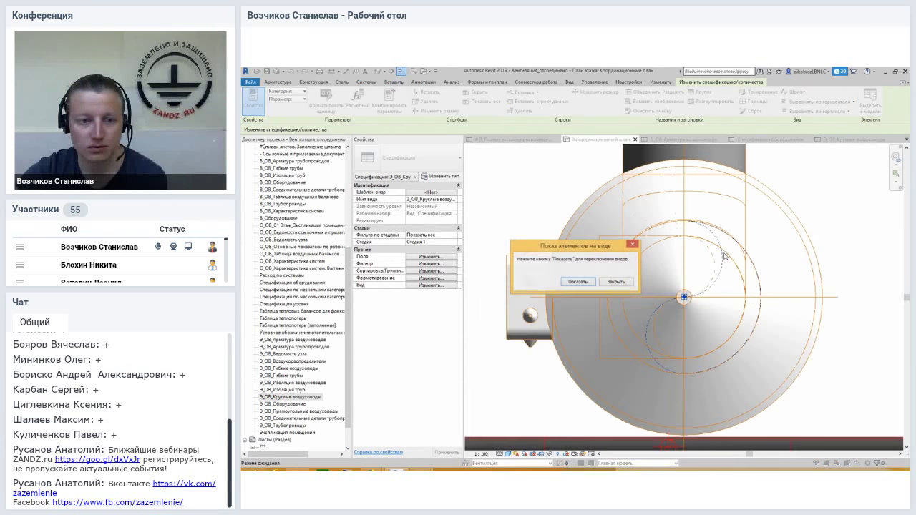
click(616, 282)
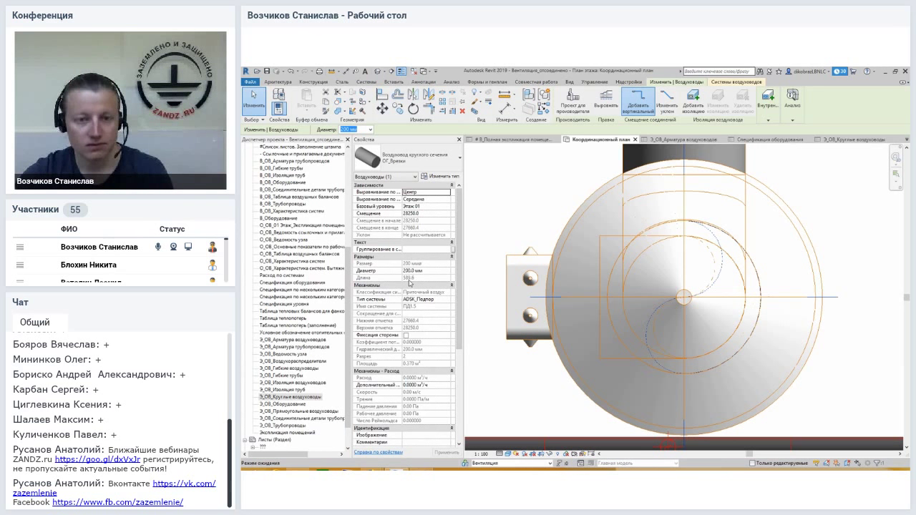
key(alt+Tab)
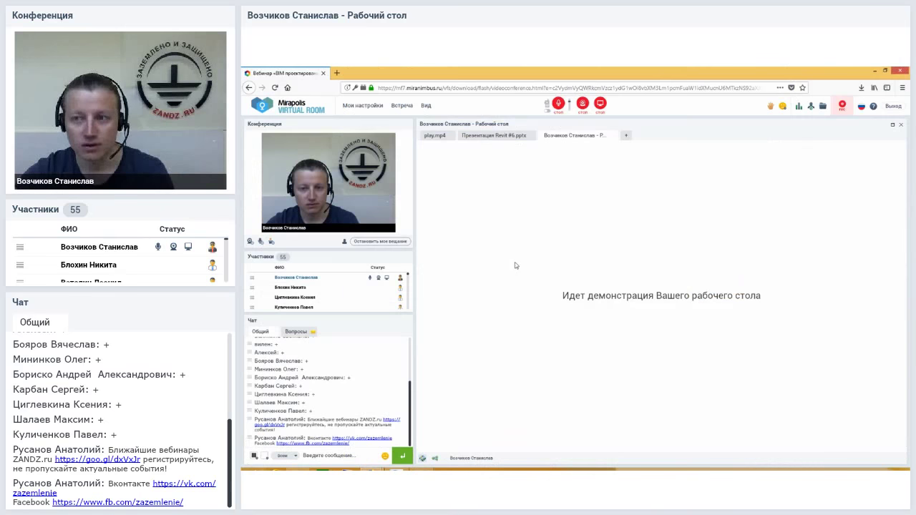
click(876, 71)
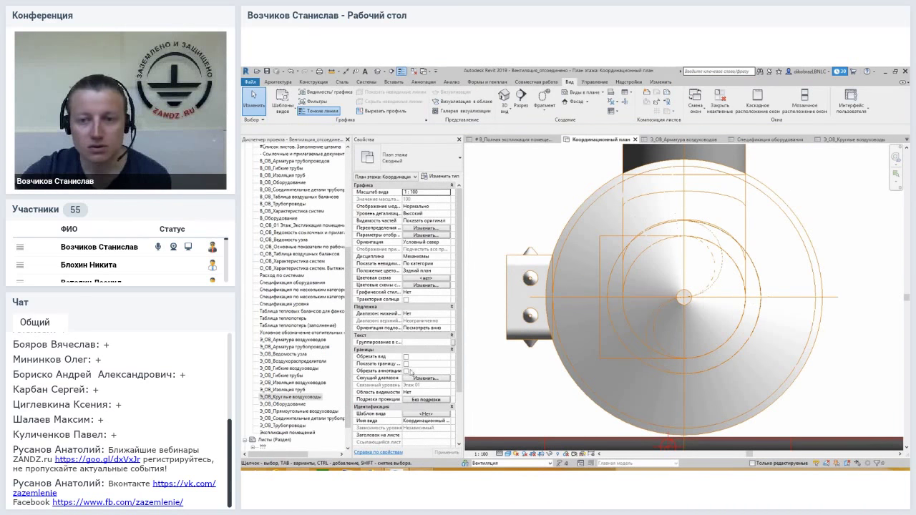
click(301, 398)
double_click(301, 399)
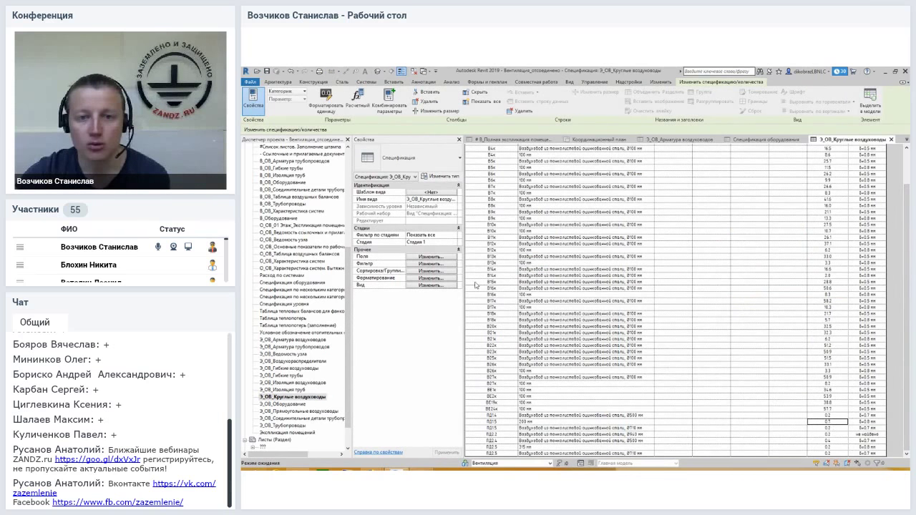
Clear Hidden Field for Длина so it appears as a column beside Длина*1,2
click(425, 271)
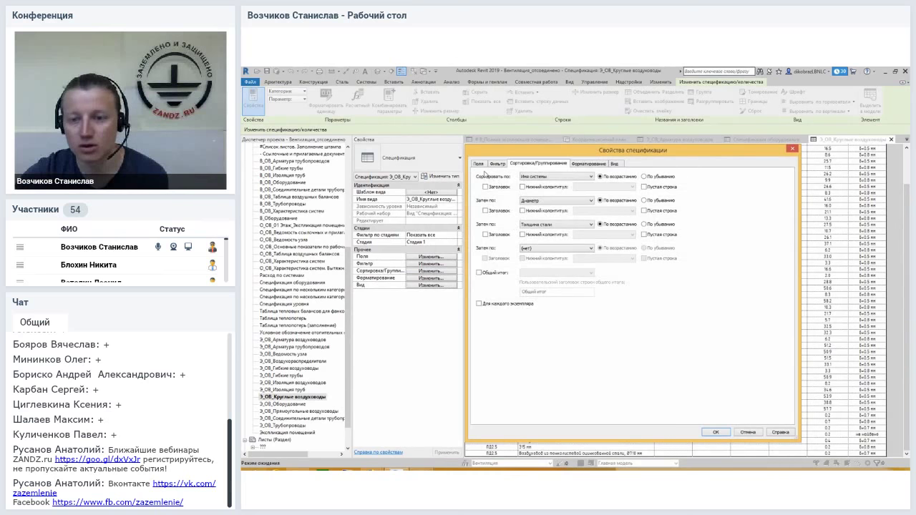
drag(699, 153, 627, 141)
click(641, 231)
click(658, 243)
click(659, 238)
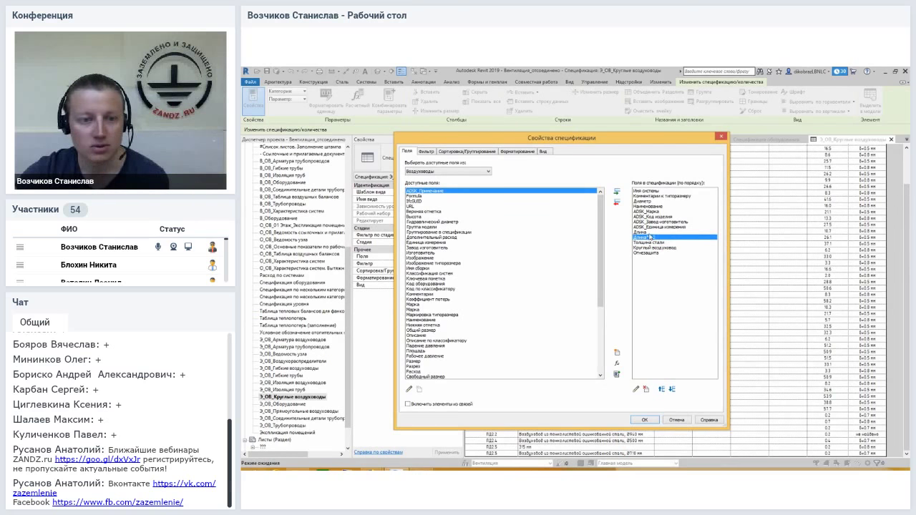
click(526, 153)
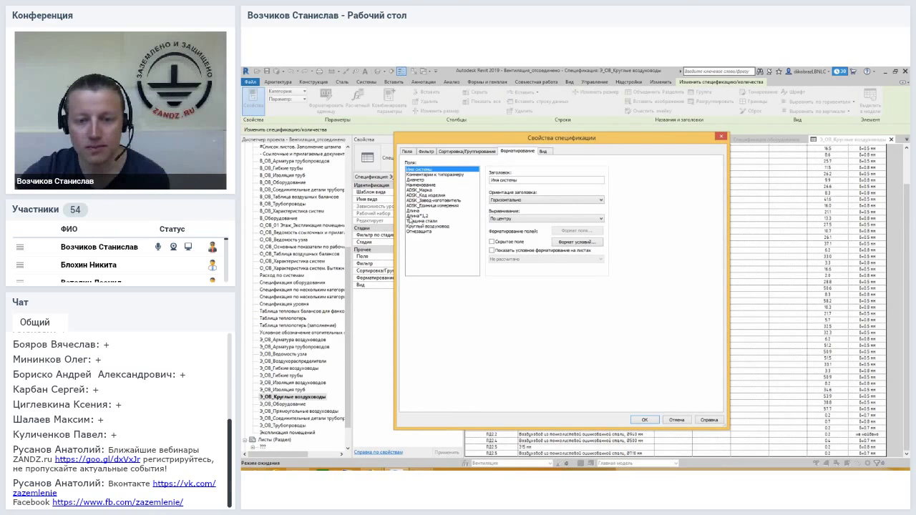
click(414, 211)
click(492, 242)
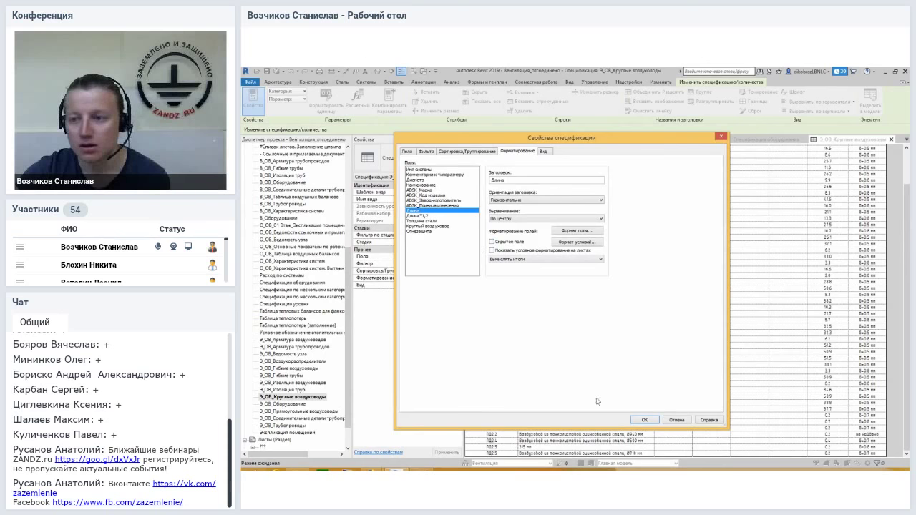
click(644, 420)
scroll(905, 222, up, 2)
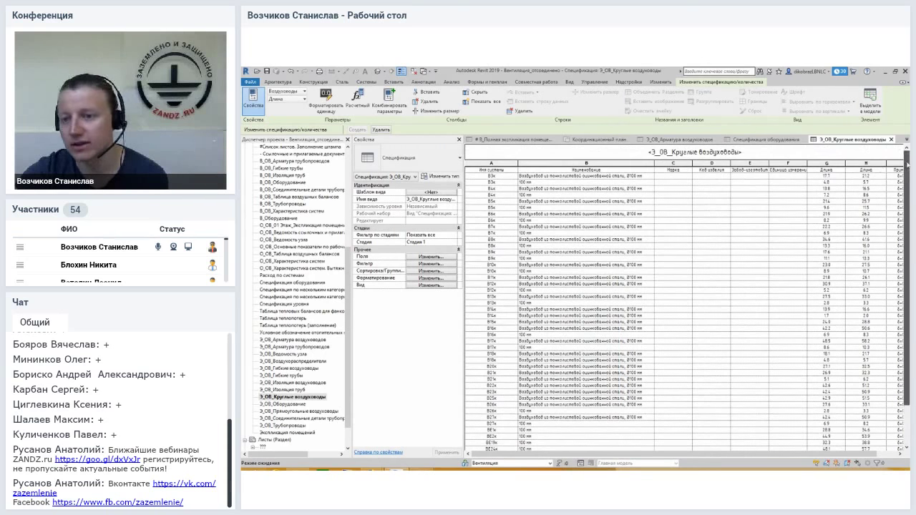
Delete the Длина*1,2 calculated field, leaving Длина in column G and Примечание in H
click(829, 177)
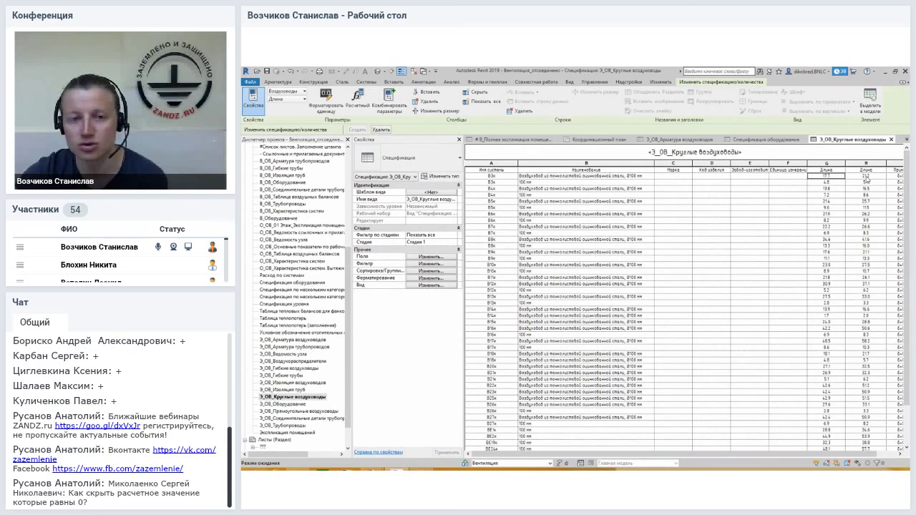
click(868, 178)
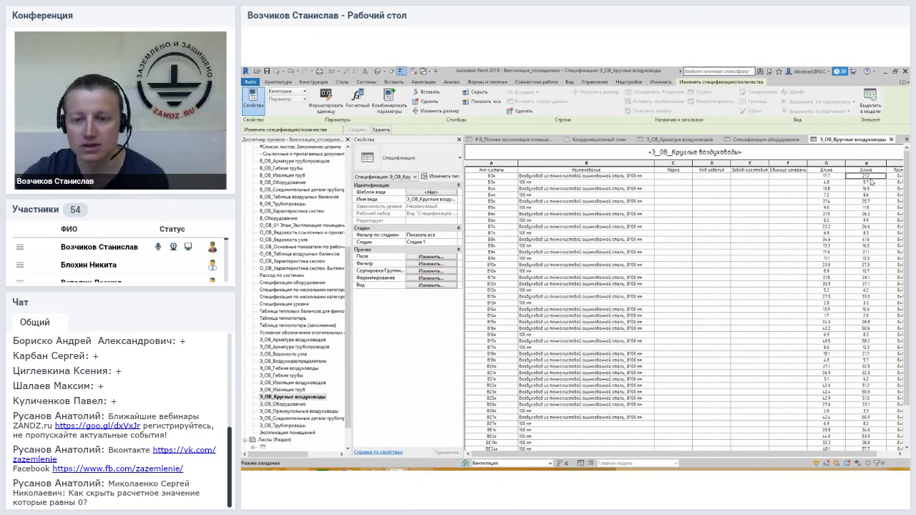
click(422, 257)
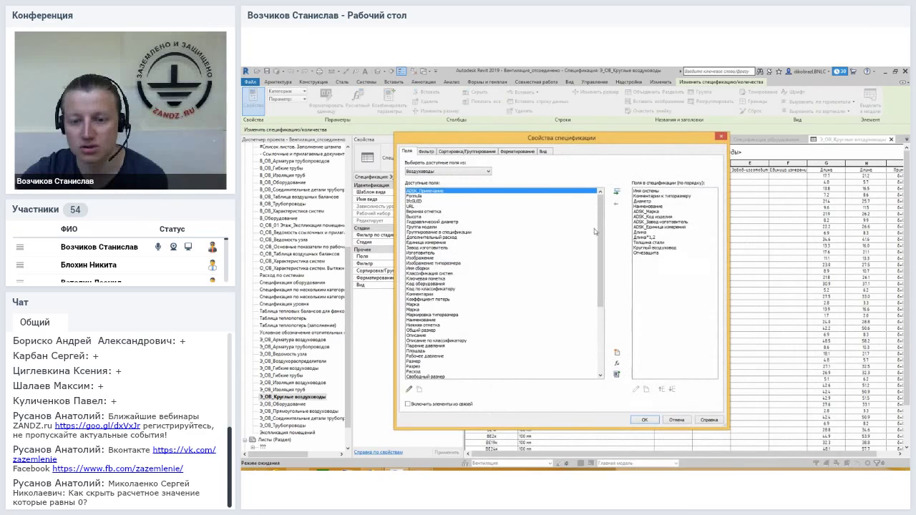
click(647, 237)
click(645, 388)
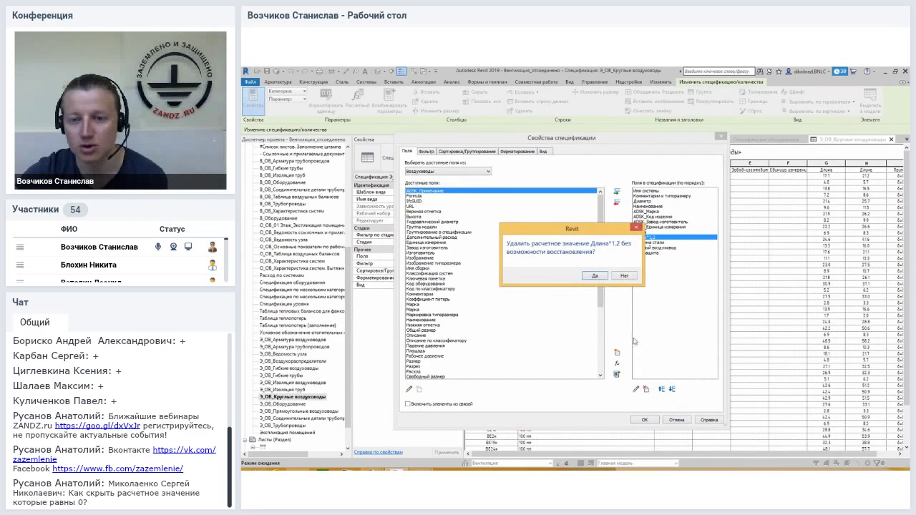
click(595, 279)
click(644, 233)
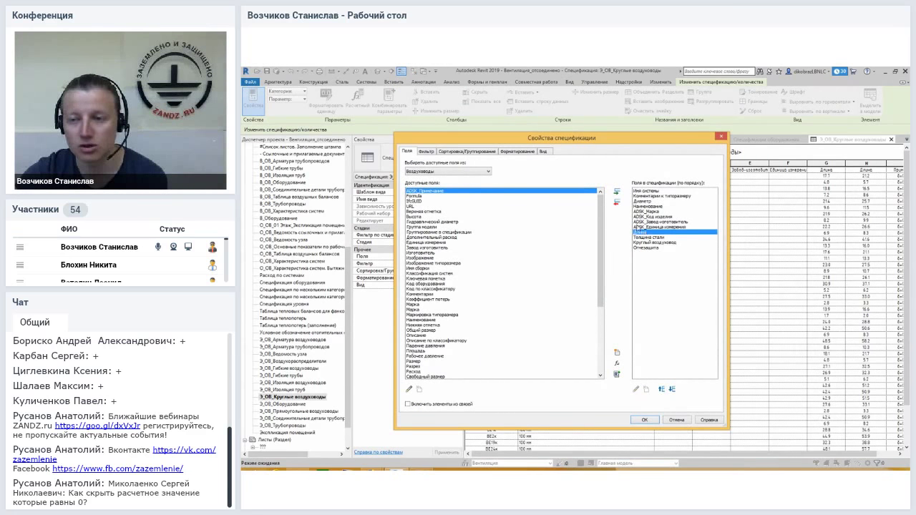
click(646, 420)
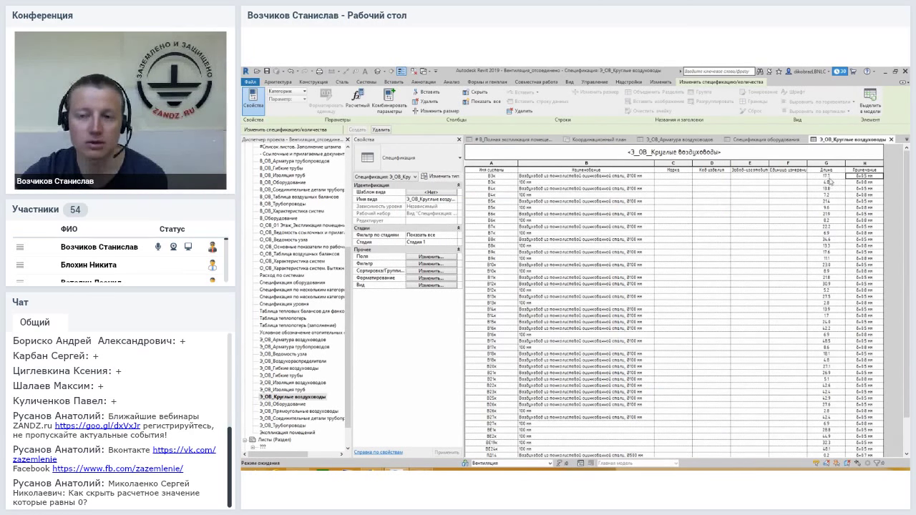
click(827, 176)
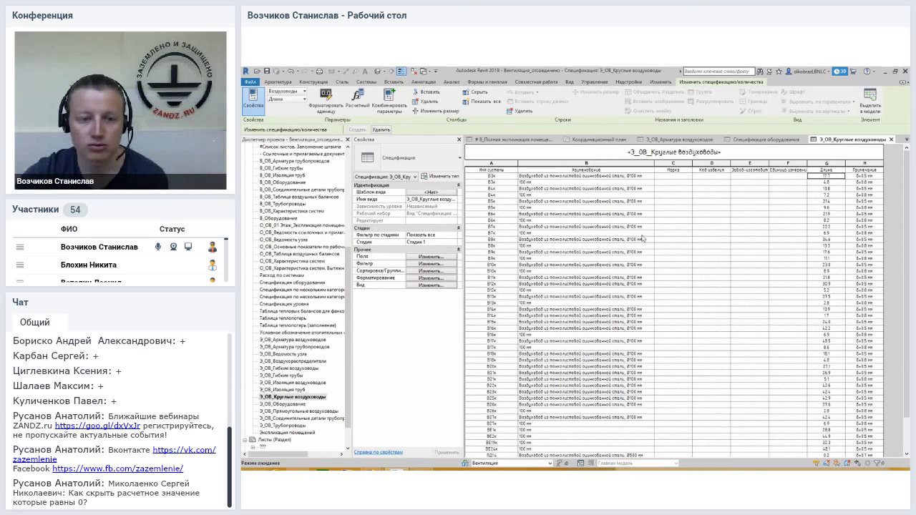
Add a calculated parameter named 'Длина с коэф' with data type Длина
click(429, 263)
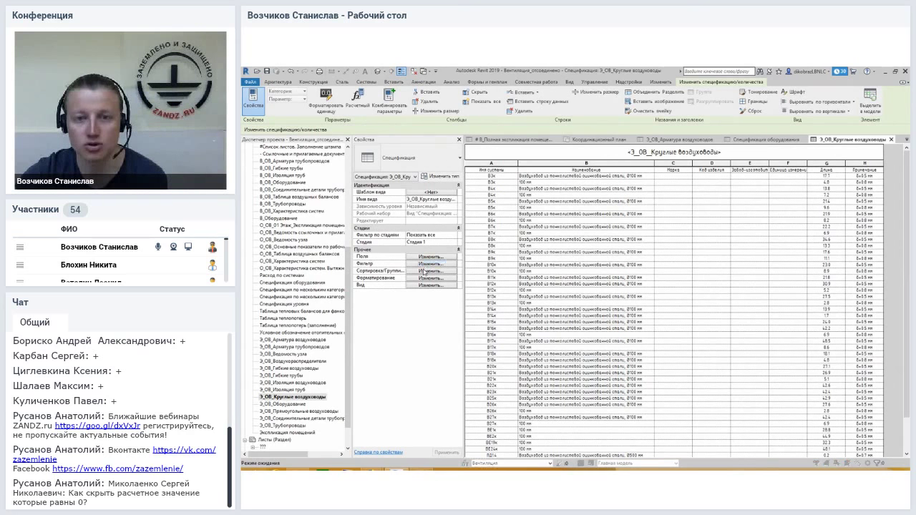
click(407, 152)
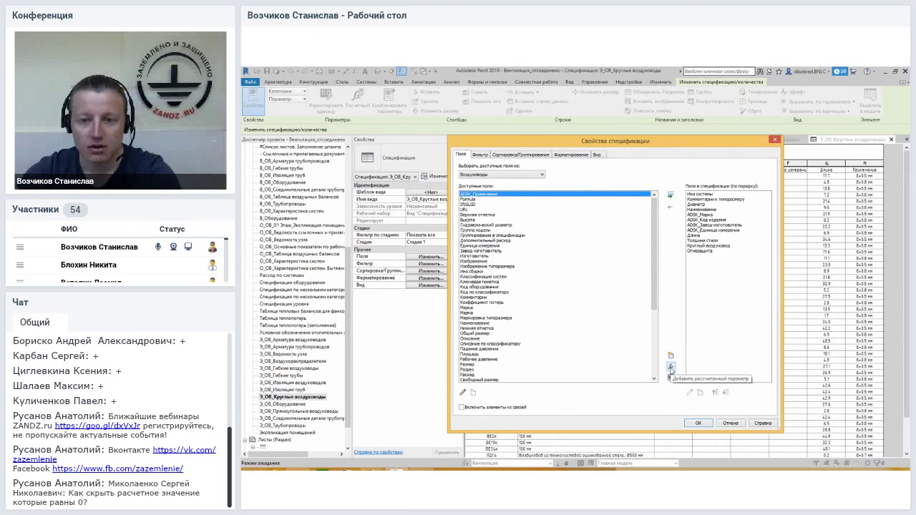
click(671, 367)
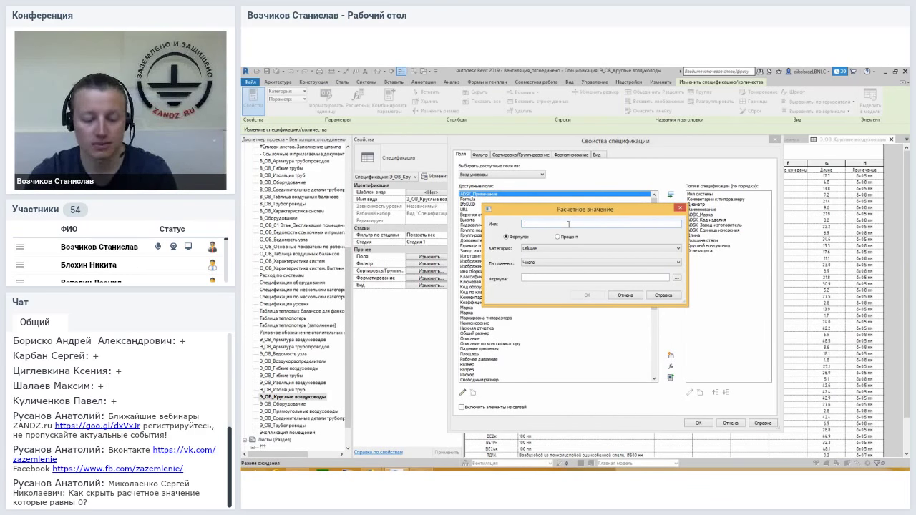
text(Длина)
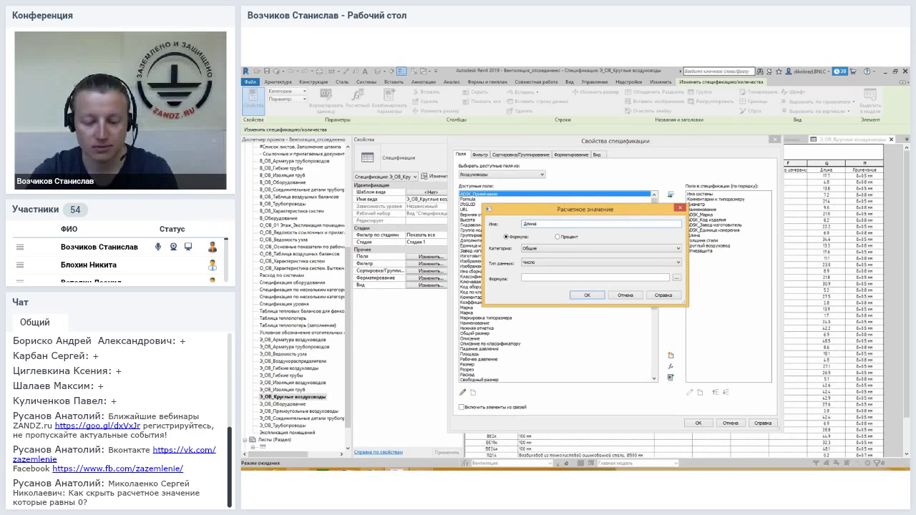
text( с коэф)
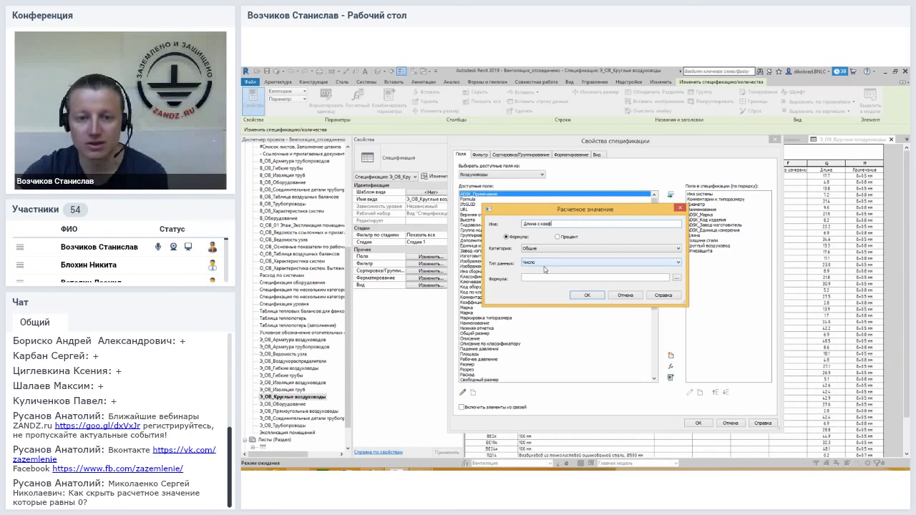
click(545, 268)
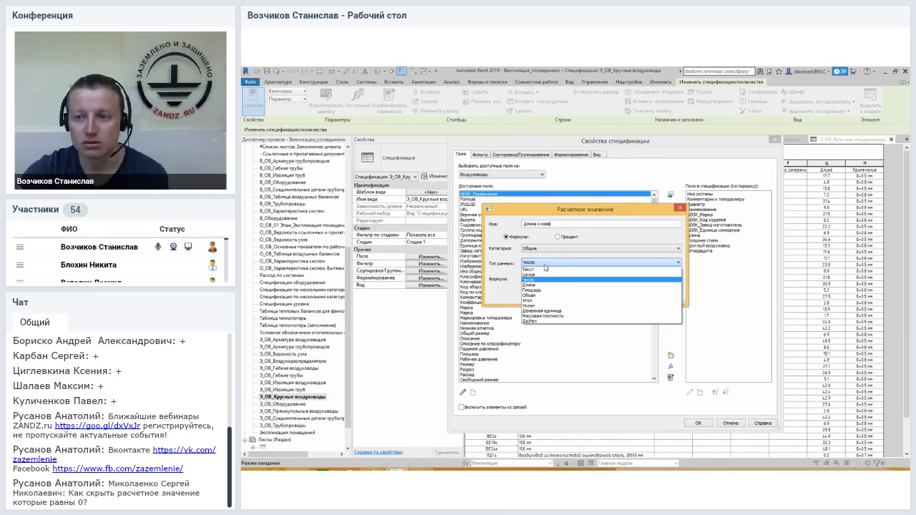
click(542, 289)
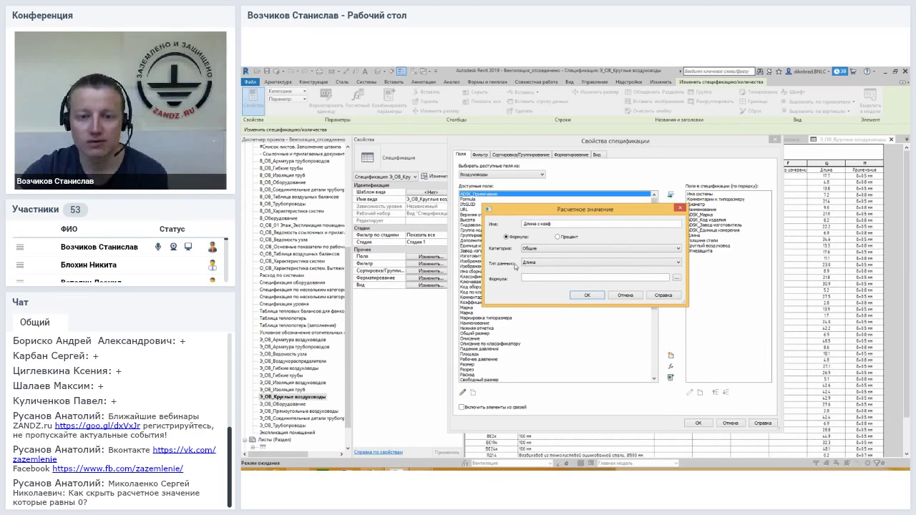
Type Длина into the formula box, then clear it again
click(658, 278)
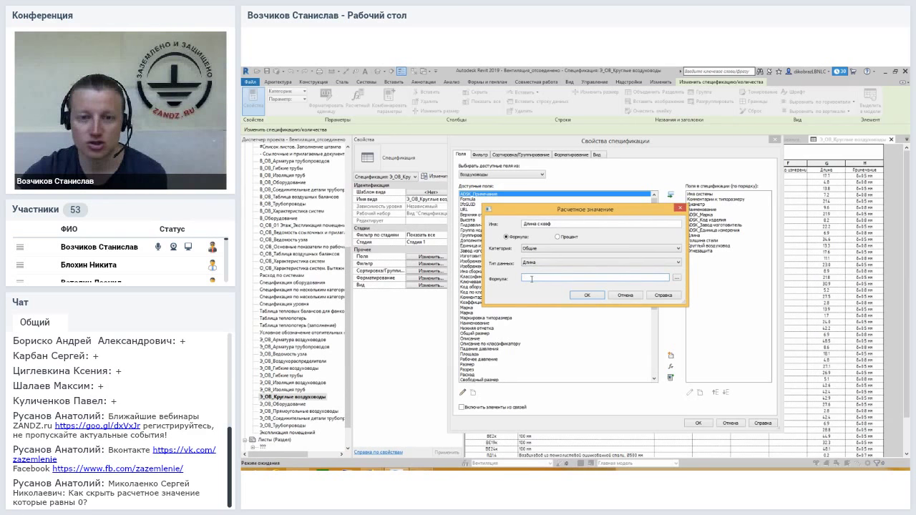
drag(548, 215, 536, 211)
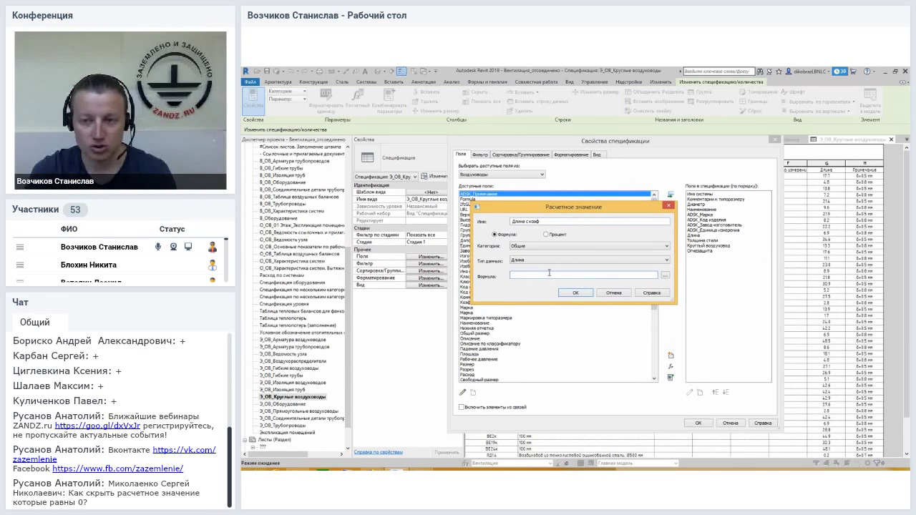
click(549, 274)
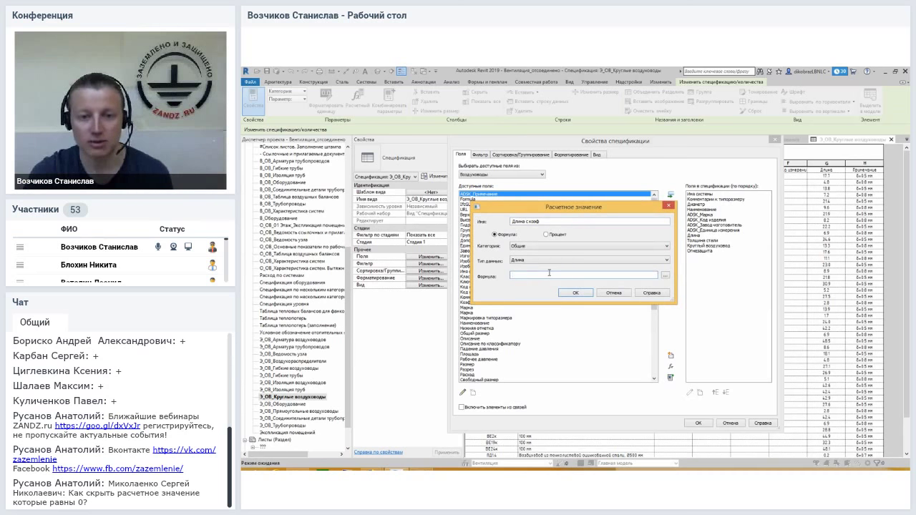
text(Длина)
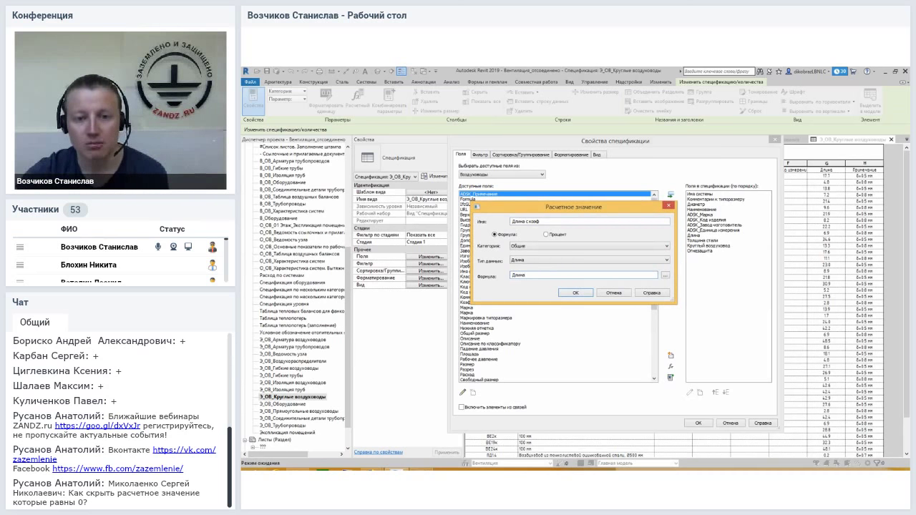
double_click(533, 275)
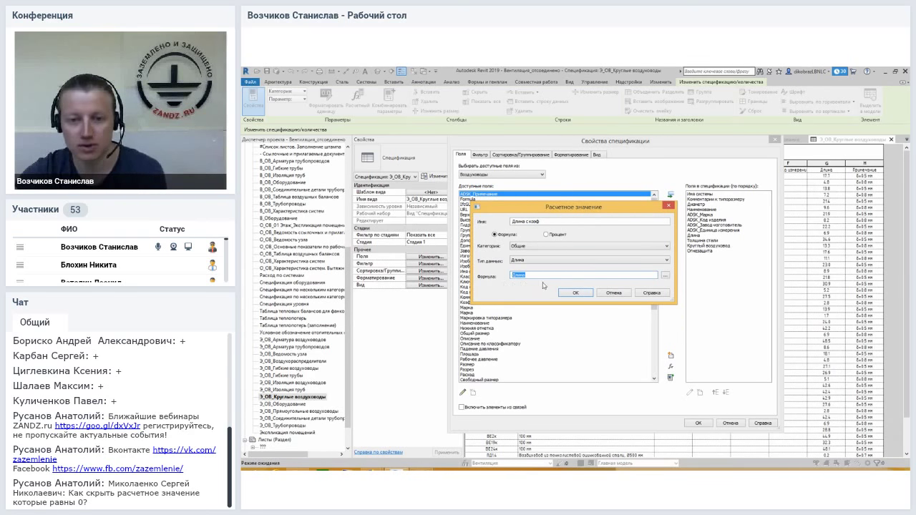
key(BackSpace)
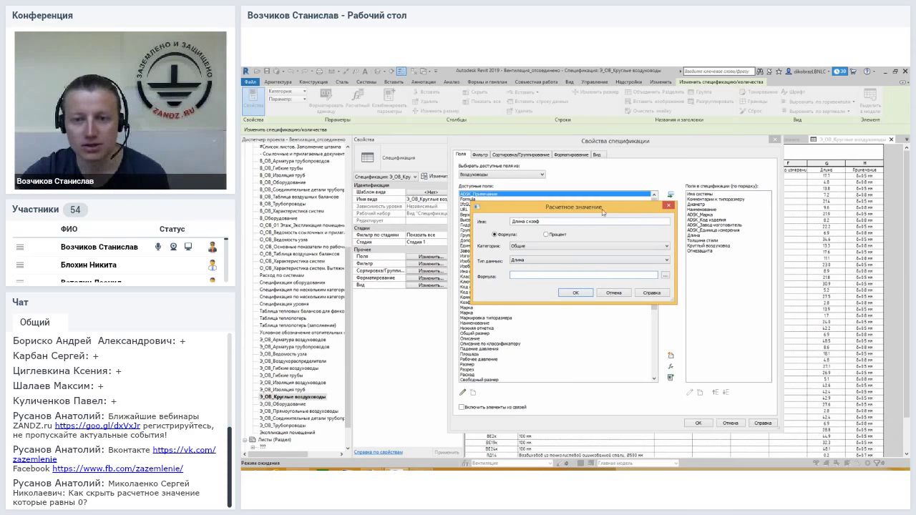
Insert the Длина field into the formula with a 1,2 multiplier, then remove the rejected comma
drag(603, 213, 593, 204)
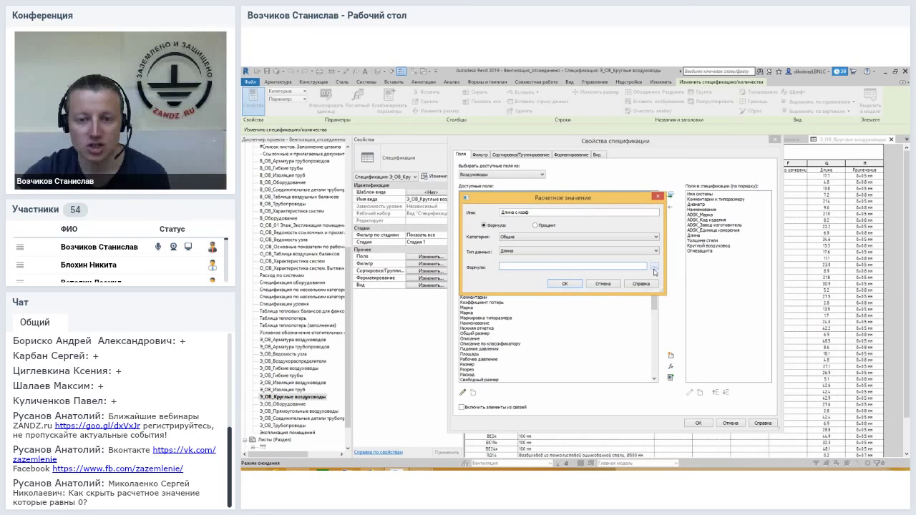
click(654, 267)
click(543, 213)
drag(544, 212, 542, 269)
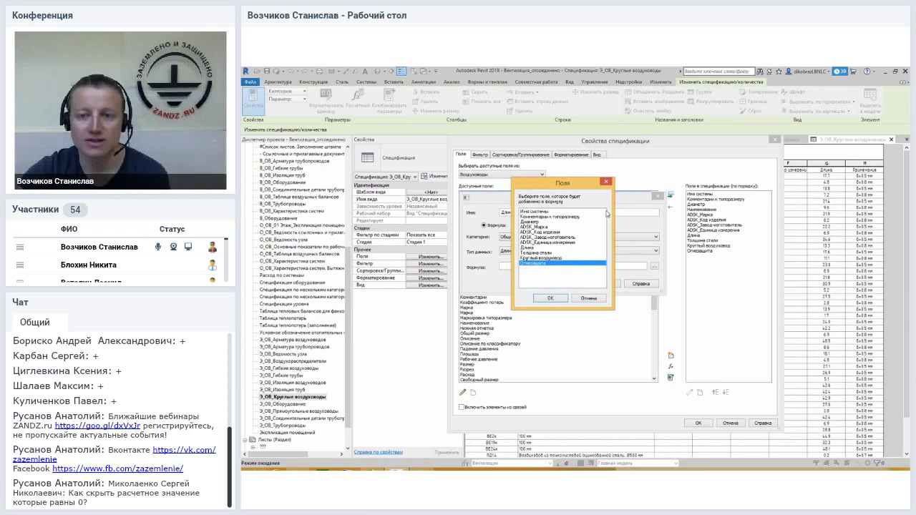
drag(570, 188, 630, 179)
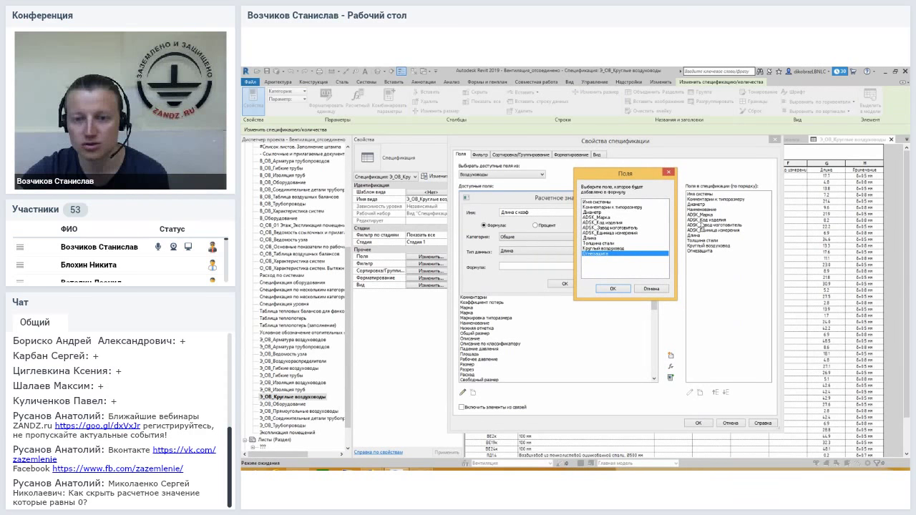
drag(599, 177, 545, 206)
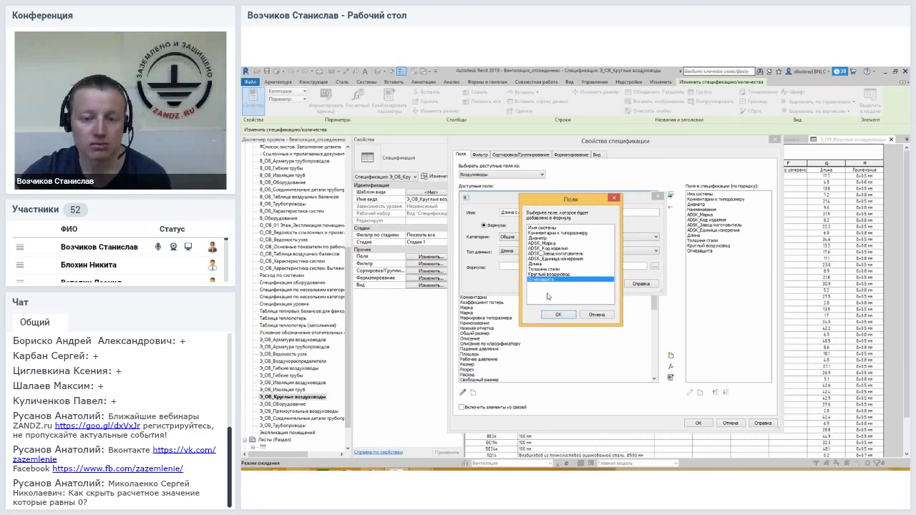
click(535, 263)
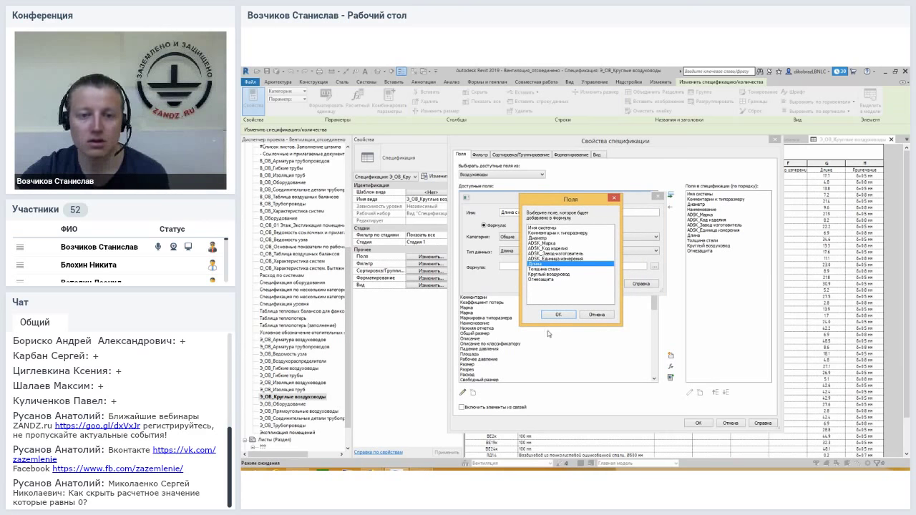
click(558, 315)
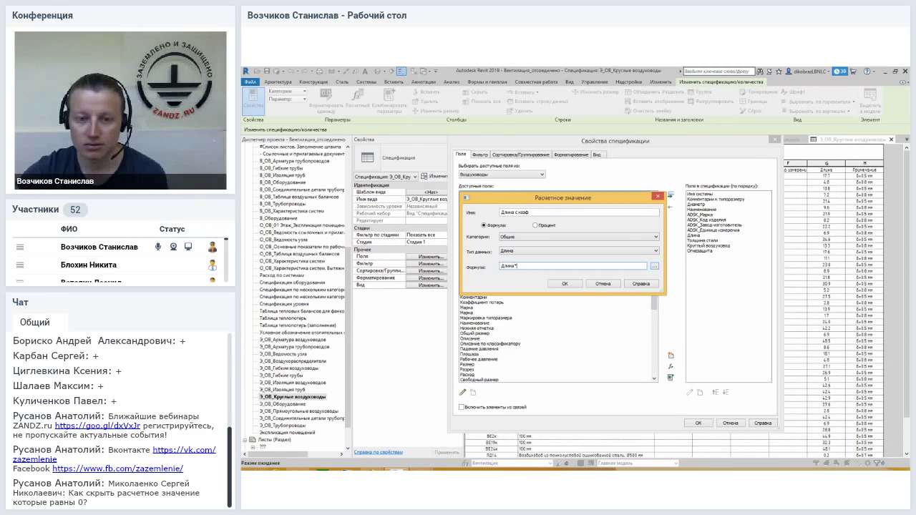
text(1,)
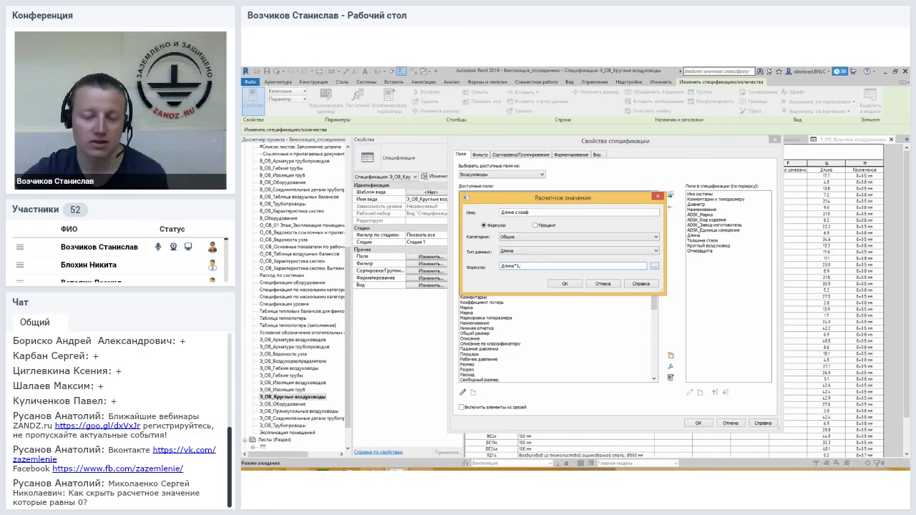
text(2)
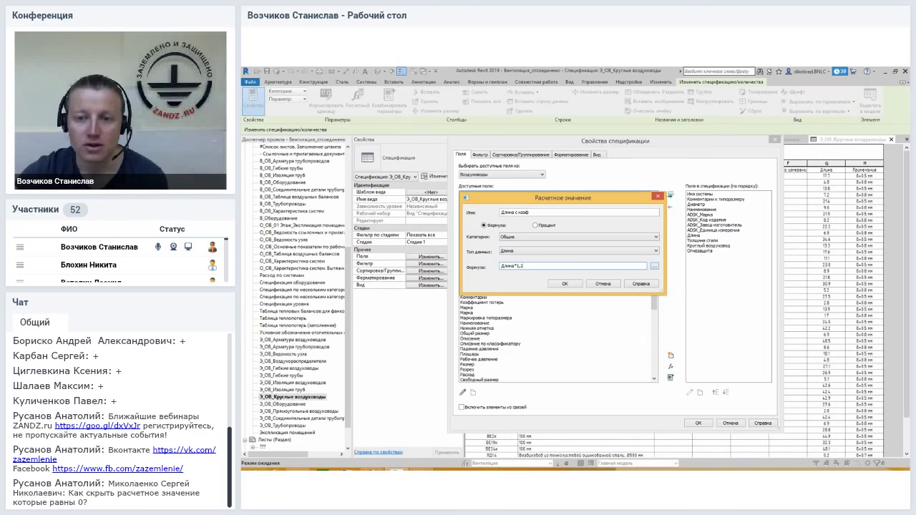
click(565, 283)
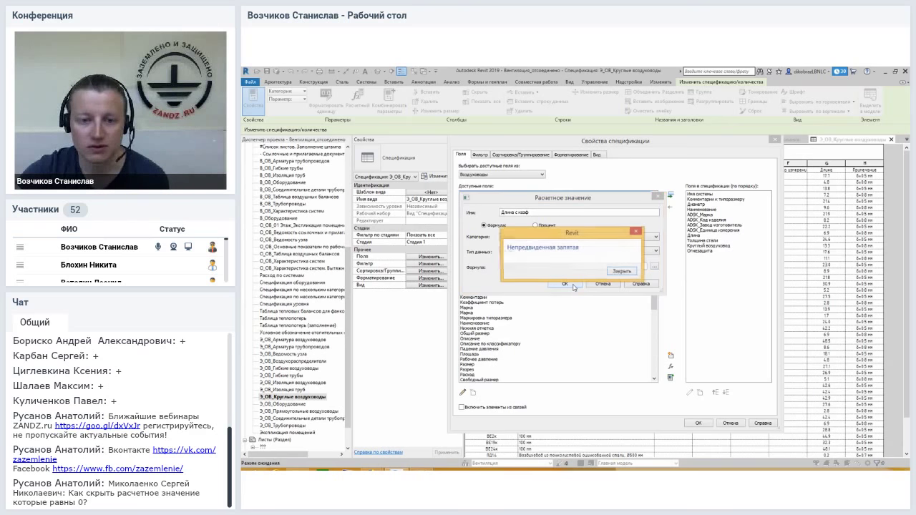
click(608, 271)
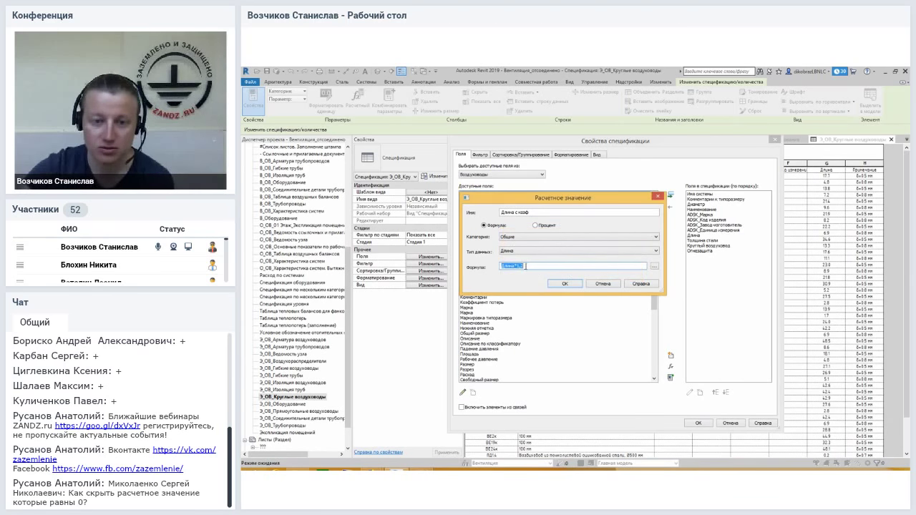
click(540, 265)
key(BackSpace)
key(BackSpace)
Complete the formula as Длина*1.2 and add the Длина с коэф column to the schedule
text(.2)
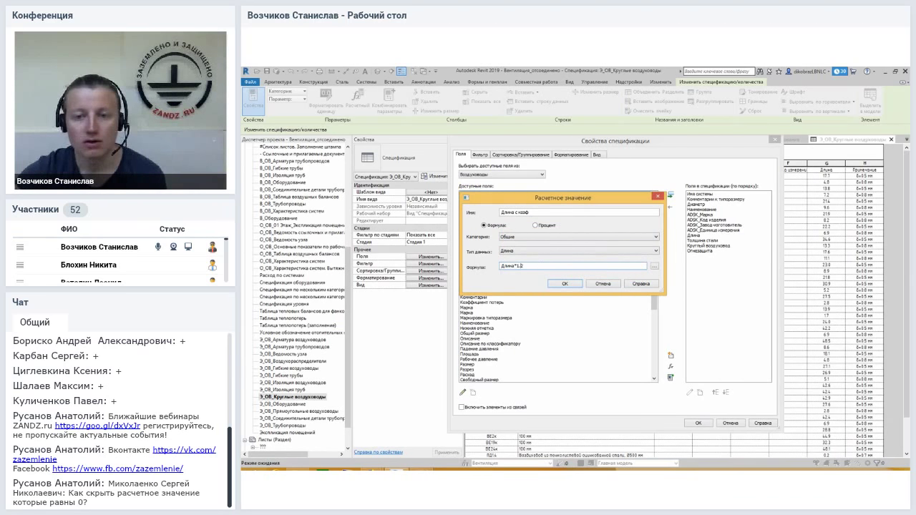
click(563, 285)
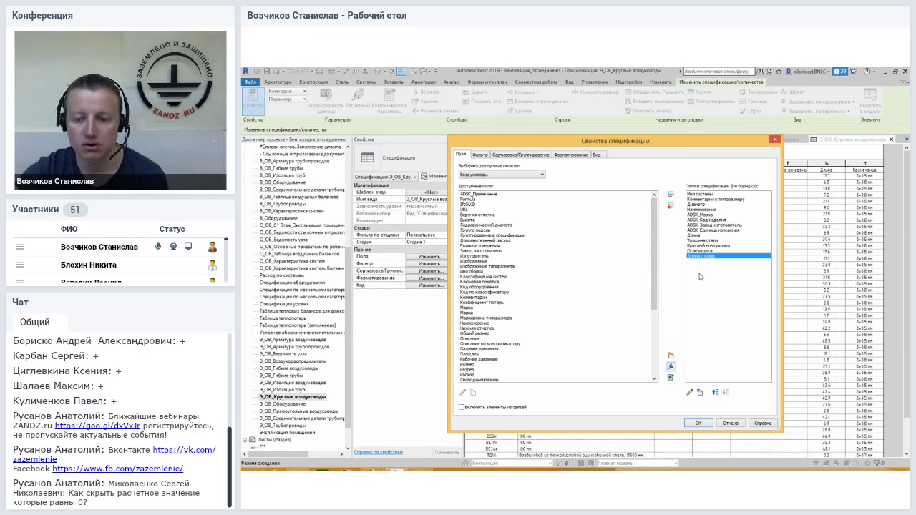
click(698, 422)
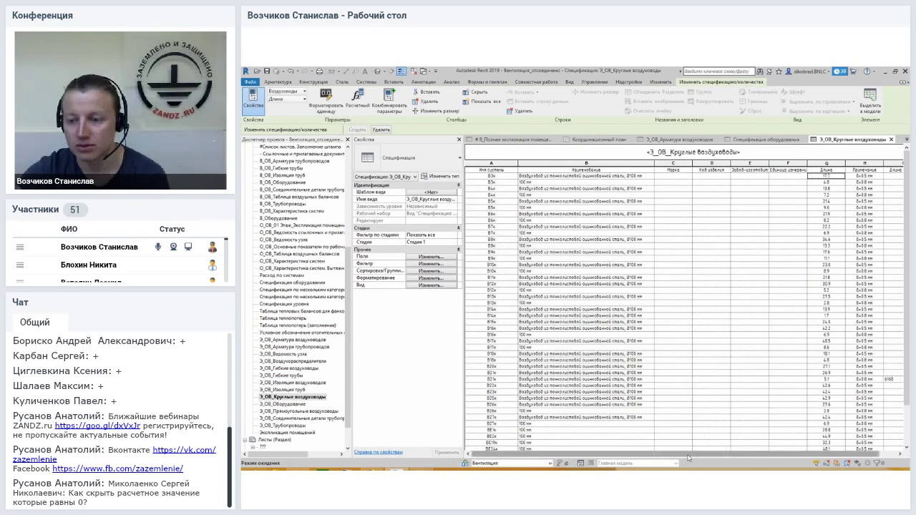
Check the new Длина с коэф column, then bring up the schedule's filter settings
scroll(882, 178, right, 1)
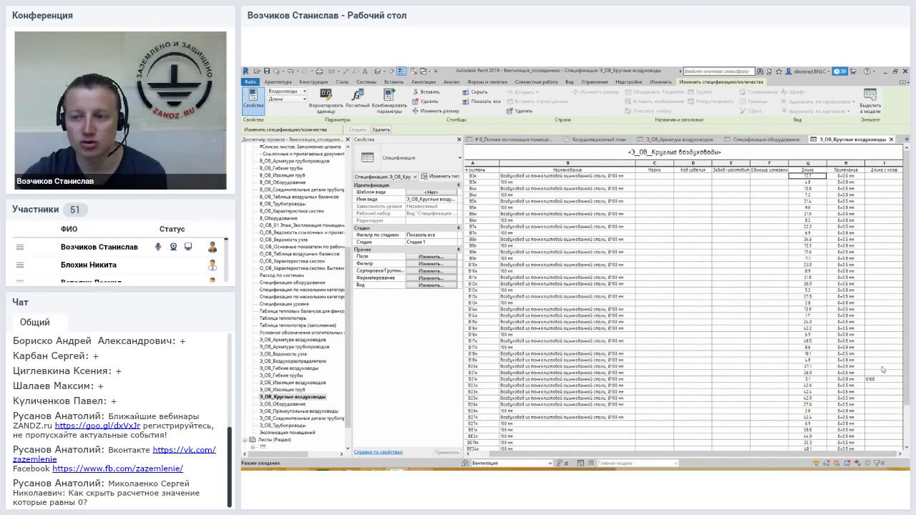
click(878, 178)
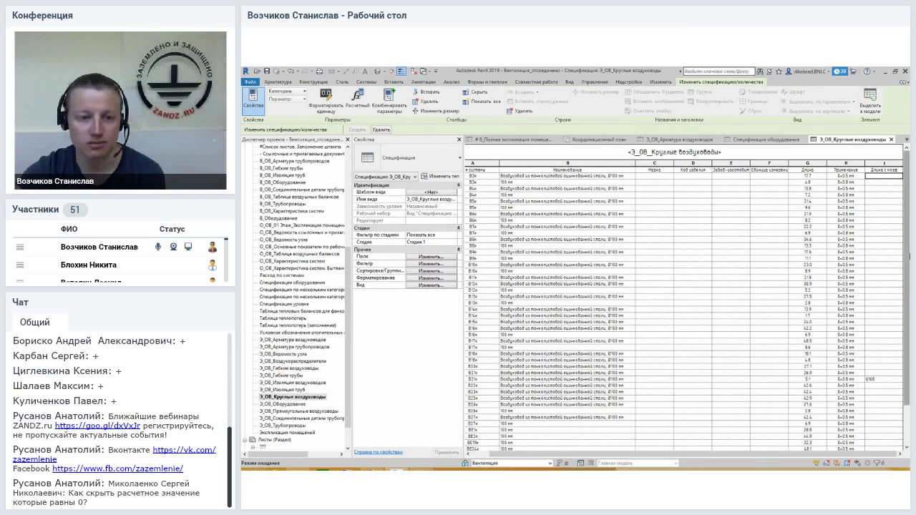
scroll(905, 348, down, 3)
scroll(907, 312, up, 3)
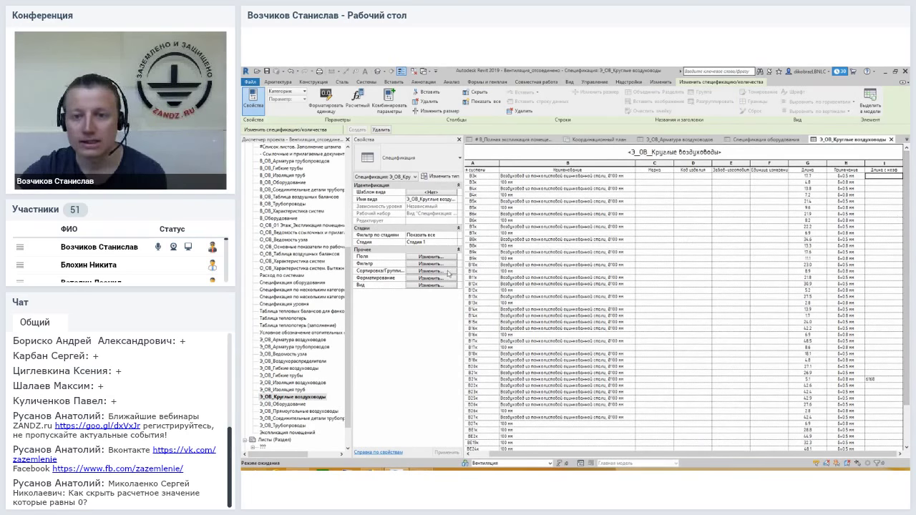
click(431, 265)
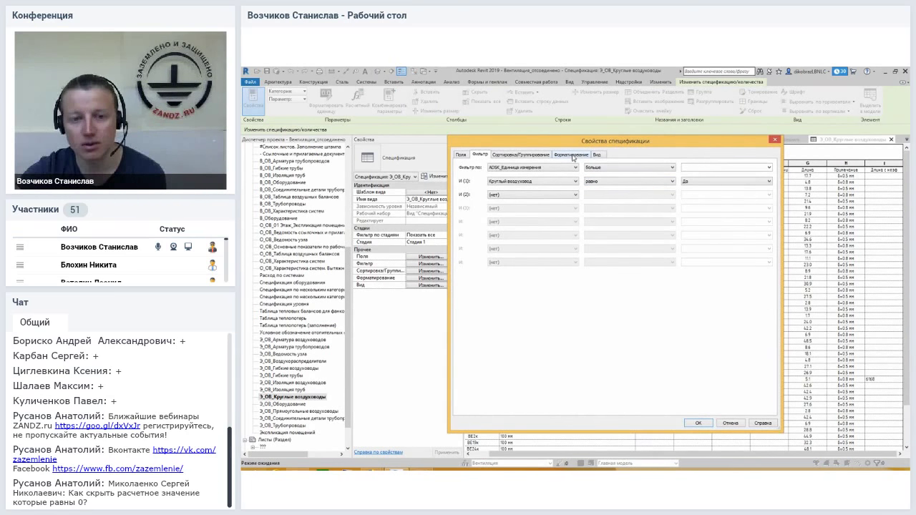
Set the Длина с коэф field to Calculate totals on the Formatting tab
click(572, 155)
click(485, 236)
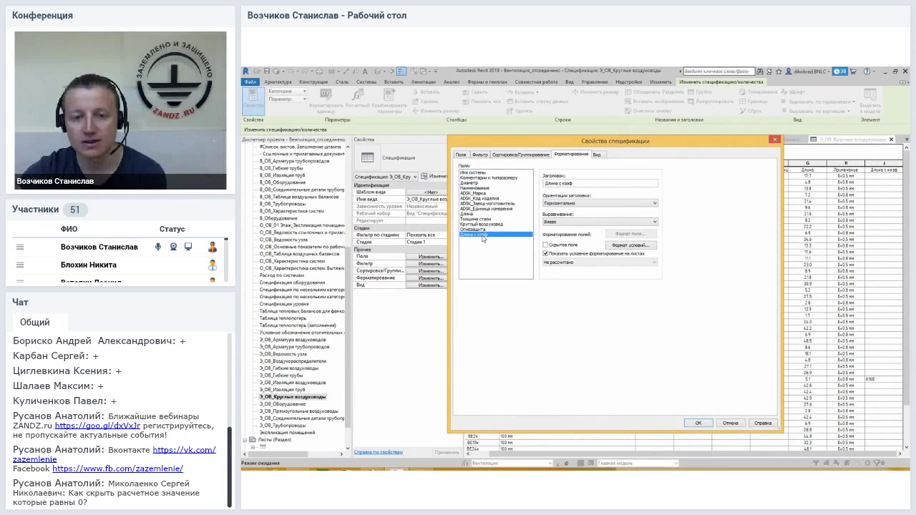
click(569, 266)
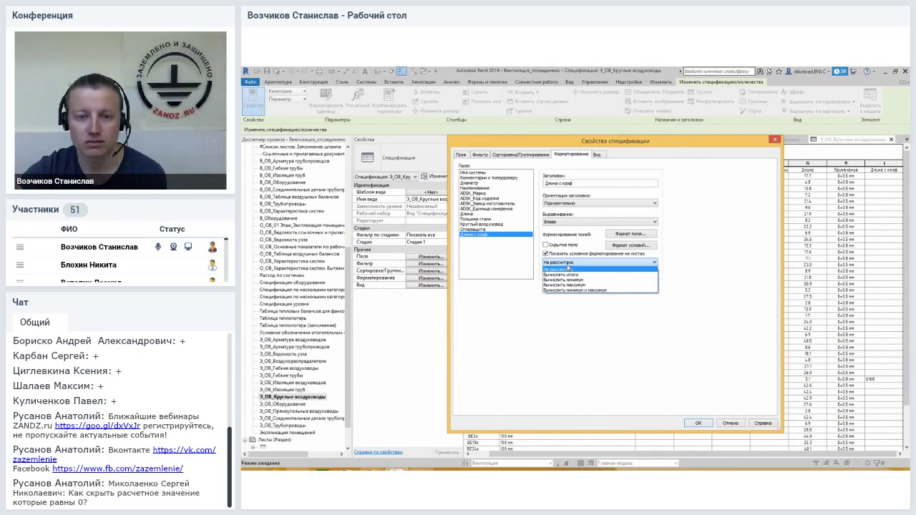
click(568, 269)
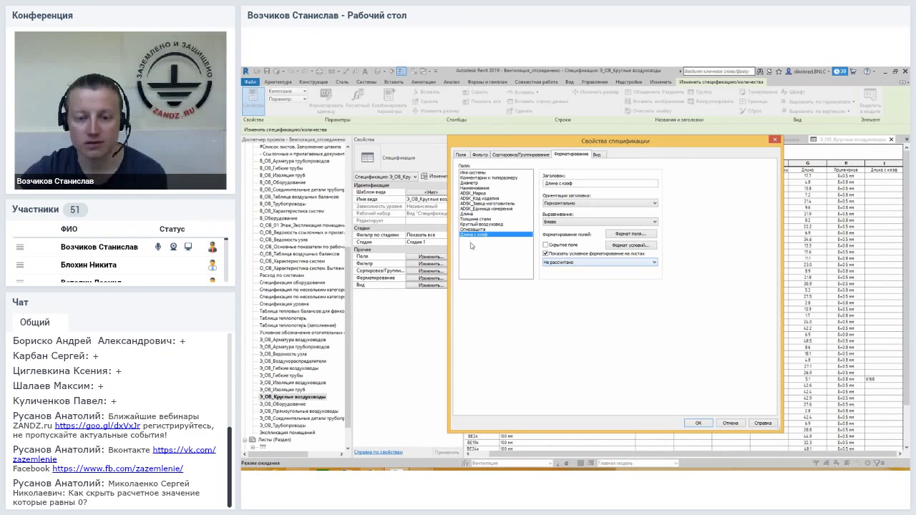
click(565, 265)
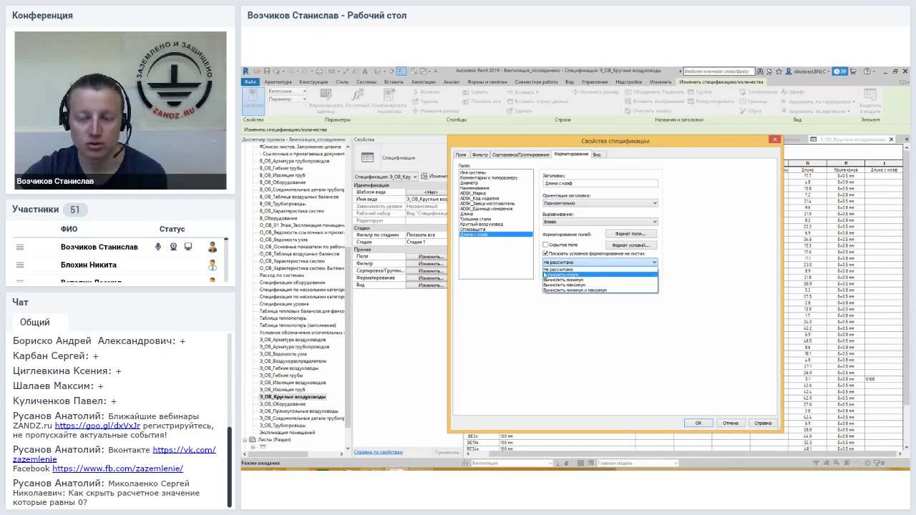
click(577, 278)
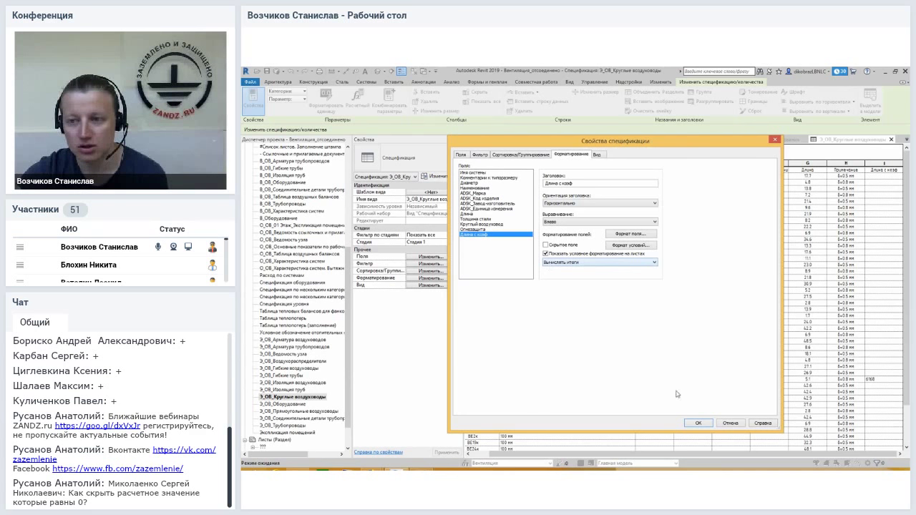
click(698, 423)
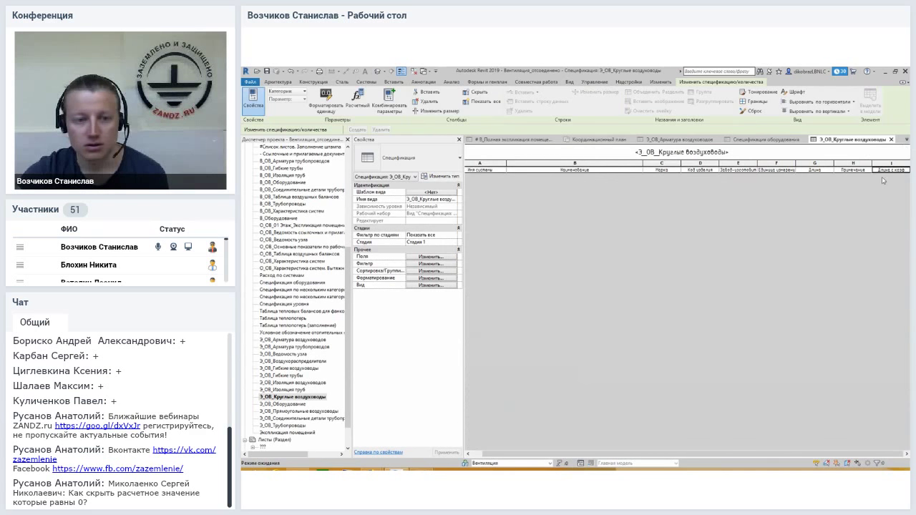
Review the Sorting/Grouping and Formatting settings, closing without changes
click(425, 264)
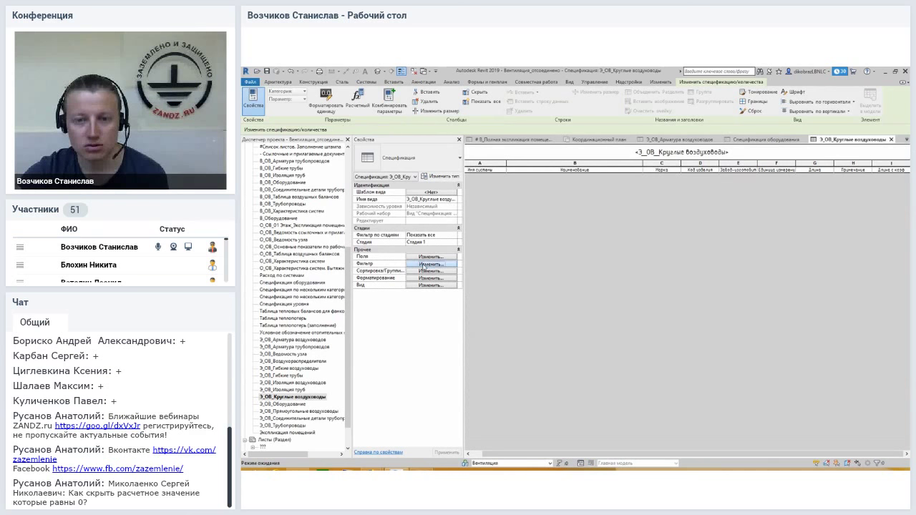
click(518, 155)
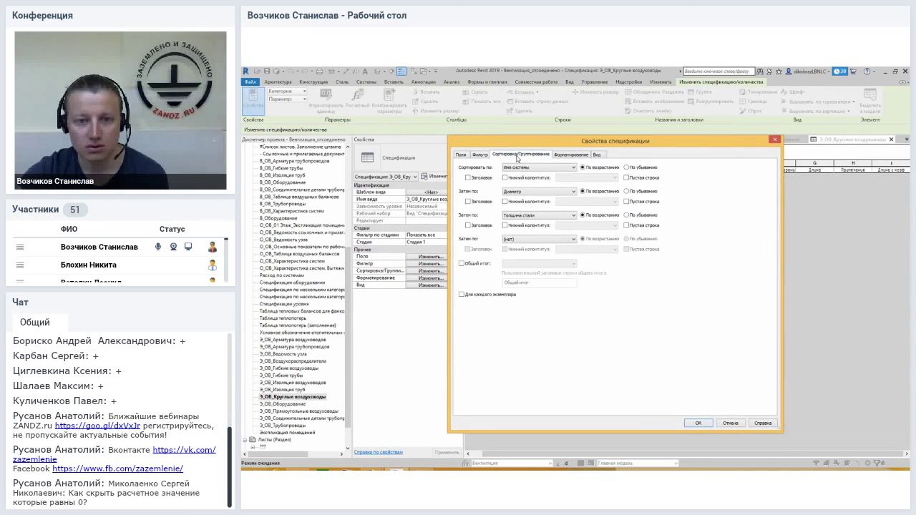
click(571, 156)
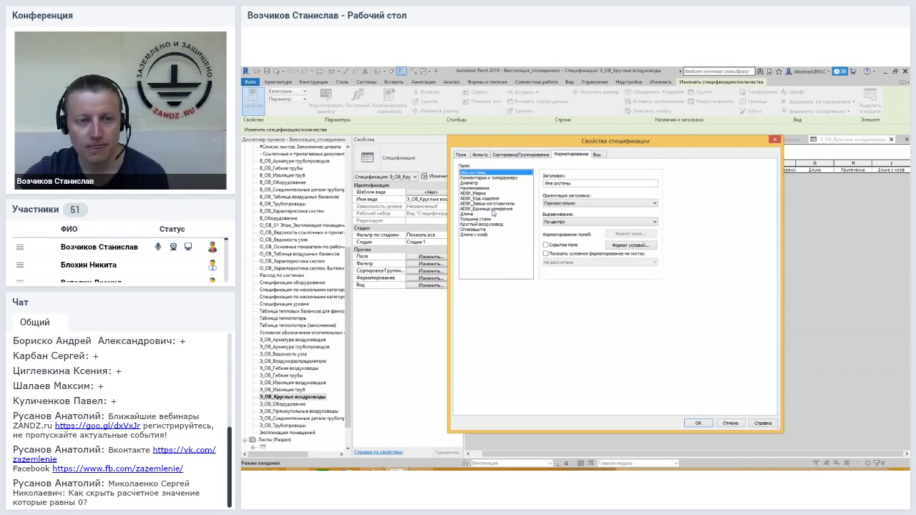
click(730, 423)
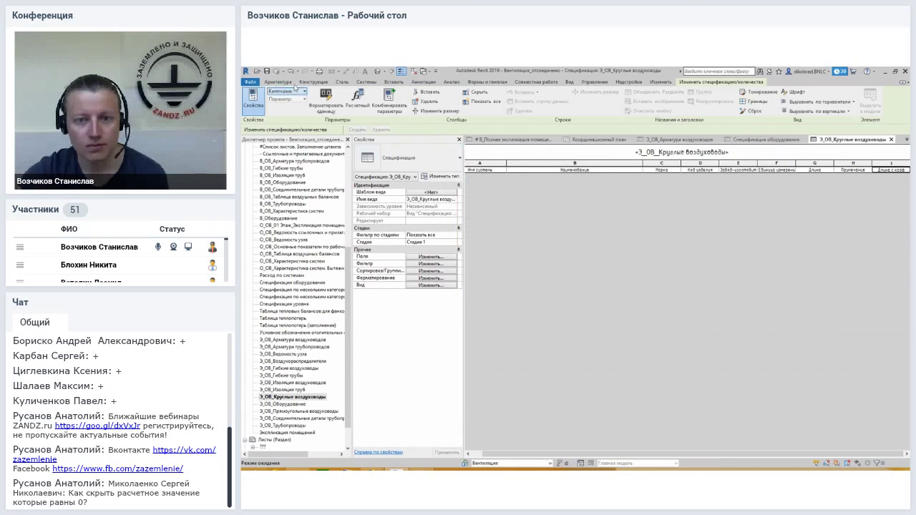
Set Длина с коэф to Calculate totals again and apply the schedule properties
click(436, 265)
click(562, 155)
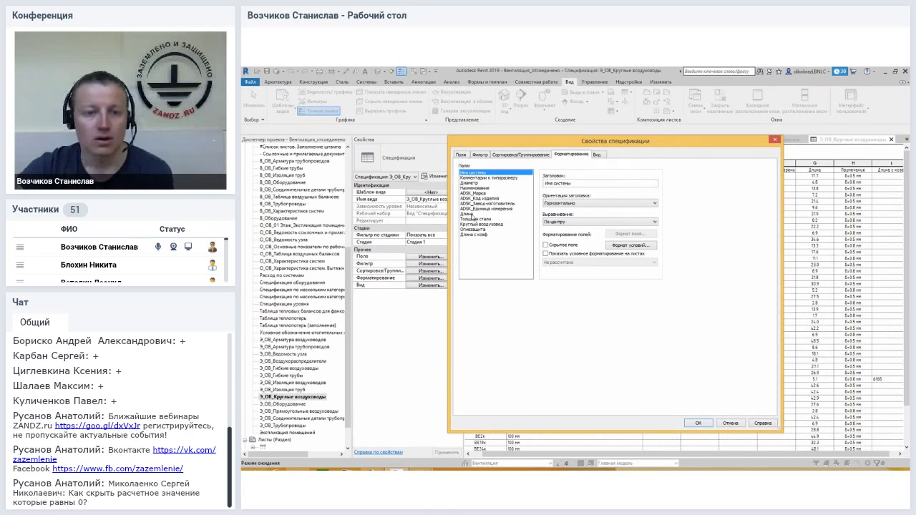
click(475, 234)
click(582, 266)
click(579, 278)
click(524, 156)
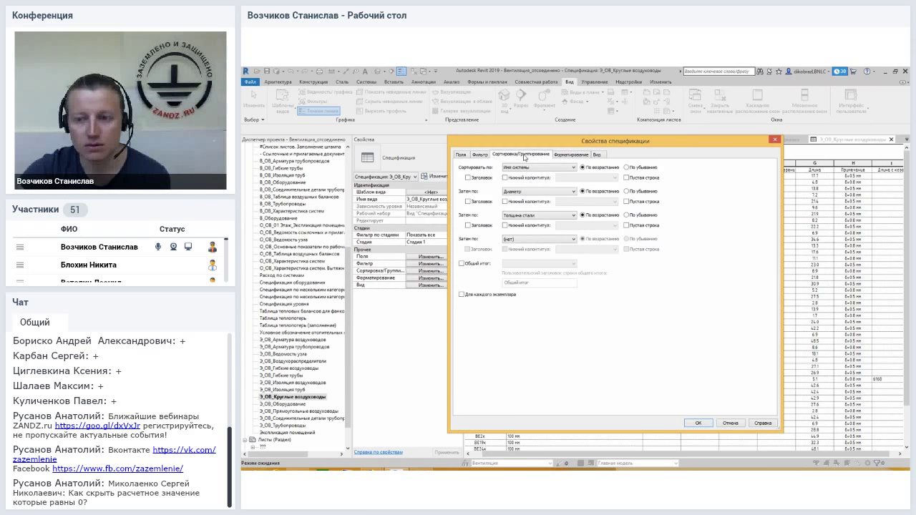
click(704, 422)
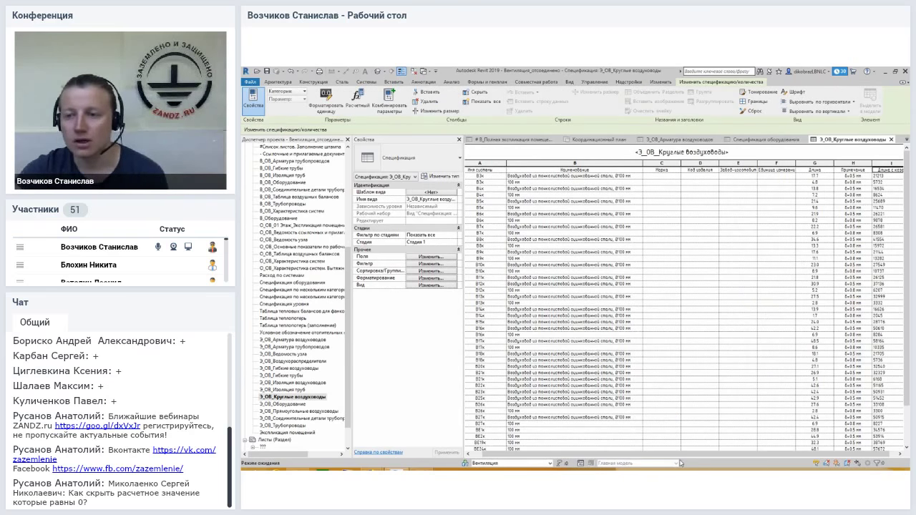
Scroll the schedule to check Длина с коэф values such as 21213, then reopen the filter settings
drag(767, 456, 773, 455)
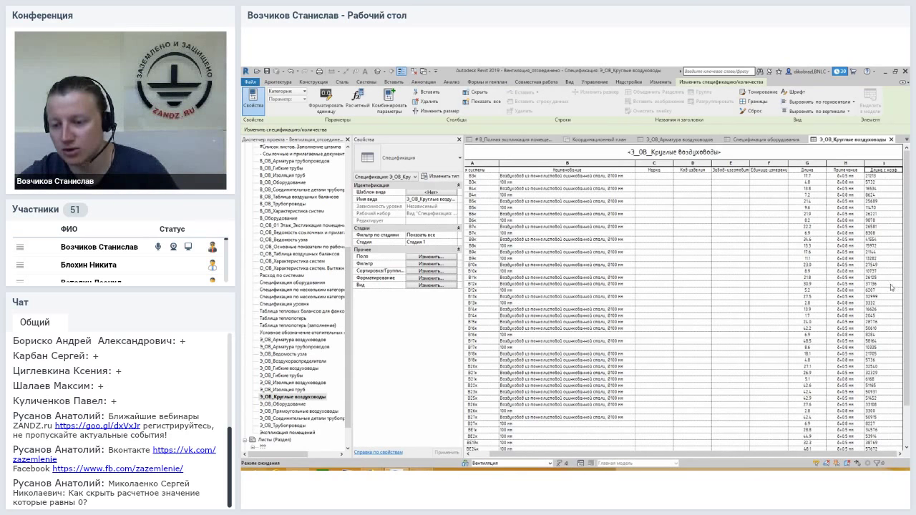
scroll(891, 290, down, 3)
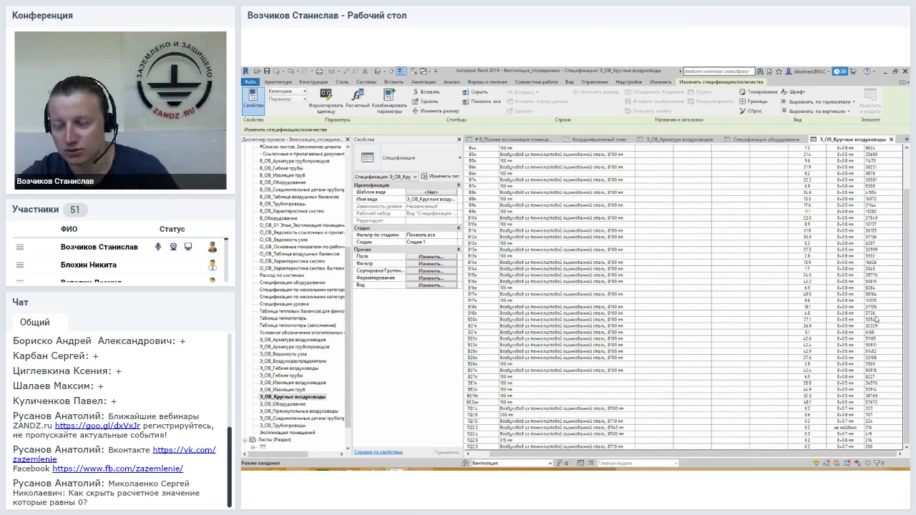
scroll(876, 321, up, 3)
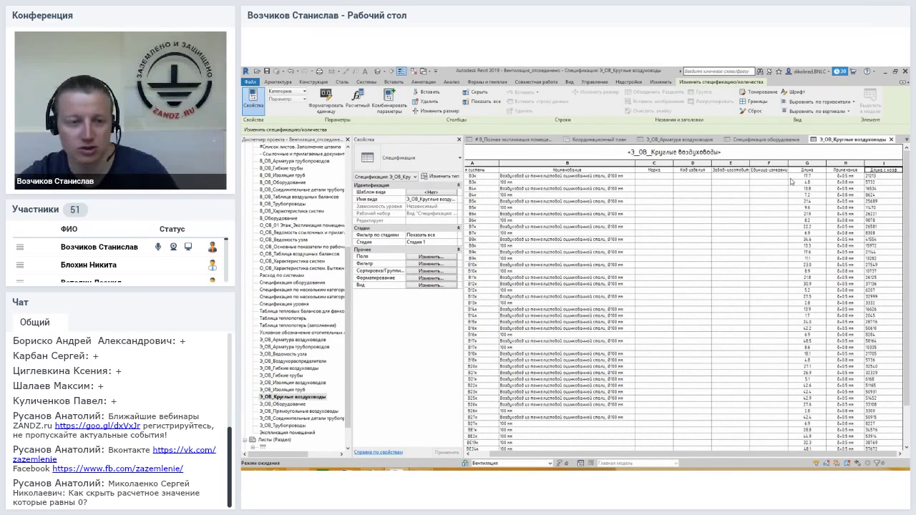
click(885, 177)
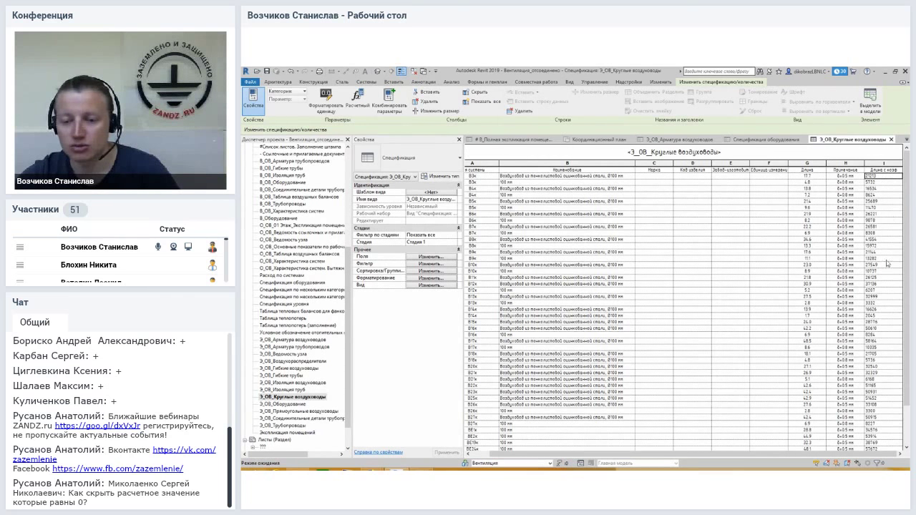
scroll(887, 263, down, 3)
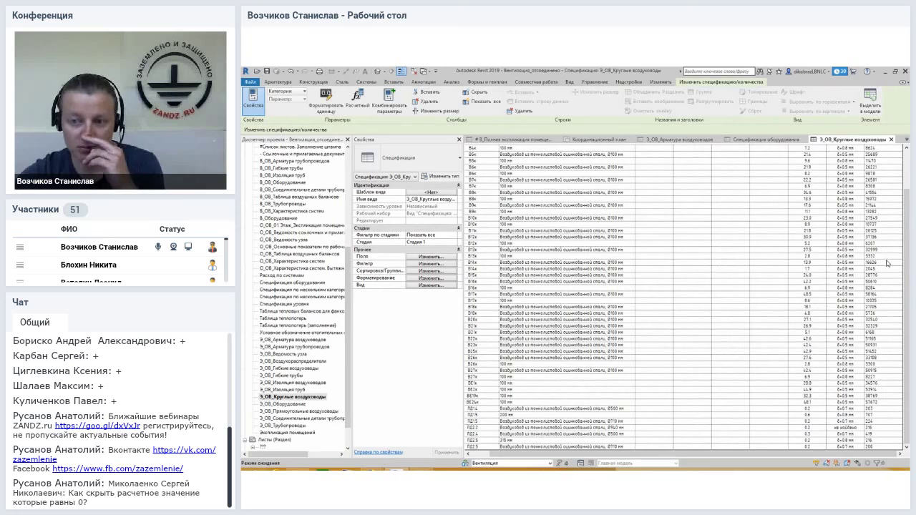
scroll(886, 263, up, 3)
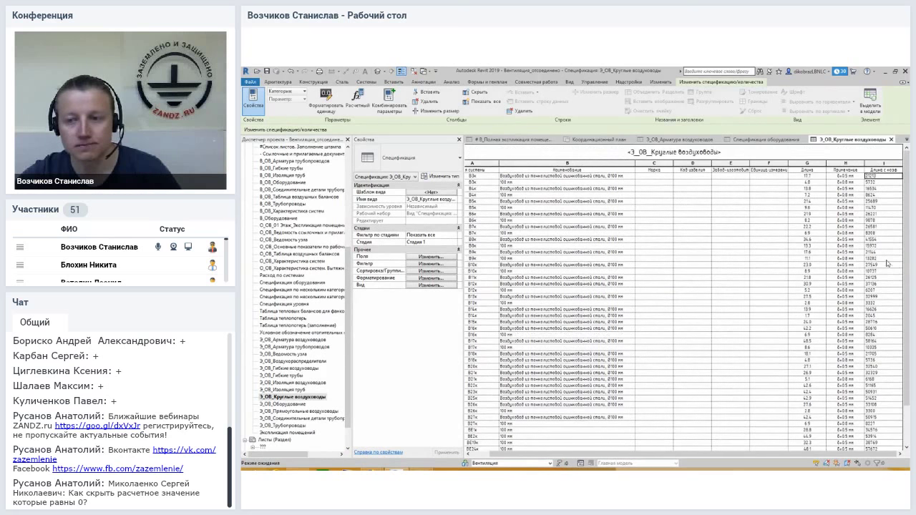
click(432, 263)
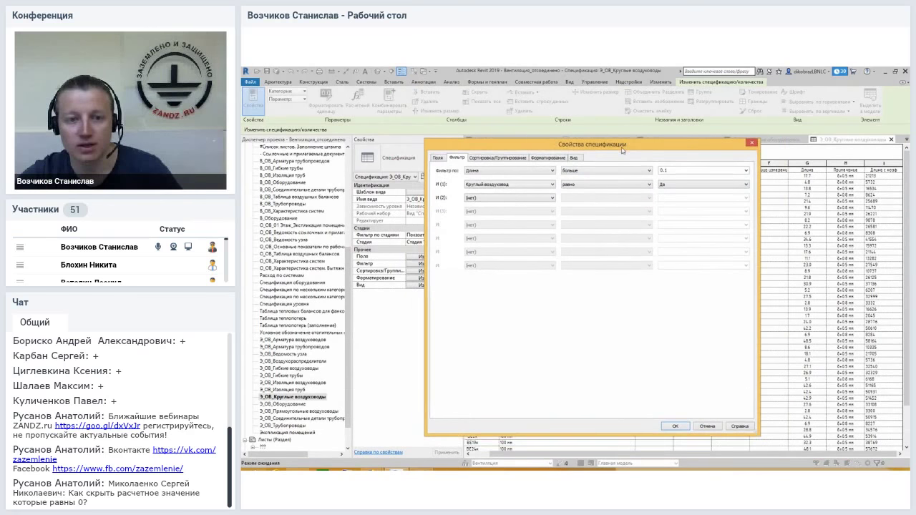
Select the Длина с коэф field on the Formatting tab and bring up its number format
click(537, 163)
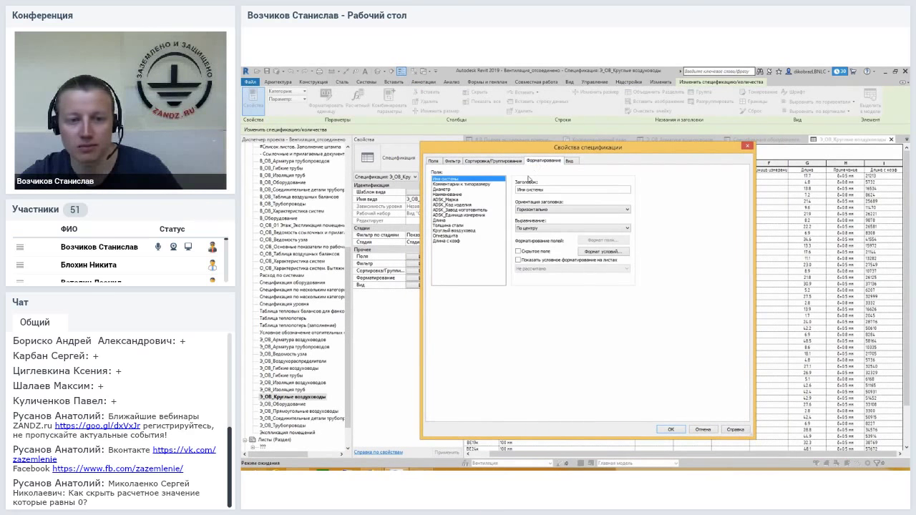
click(452, 242)
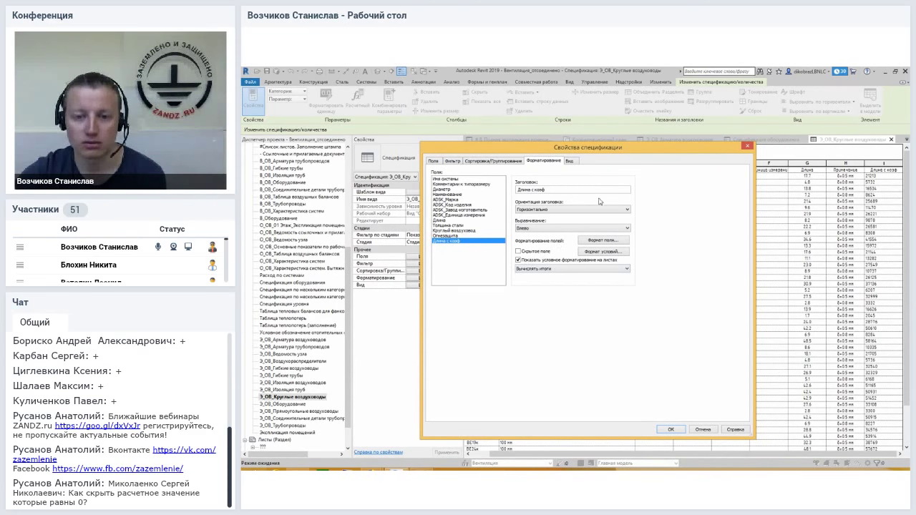
click(599, 241)
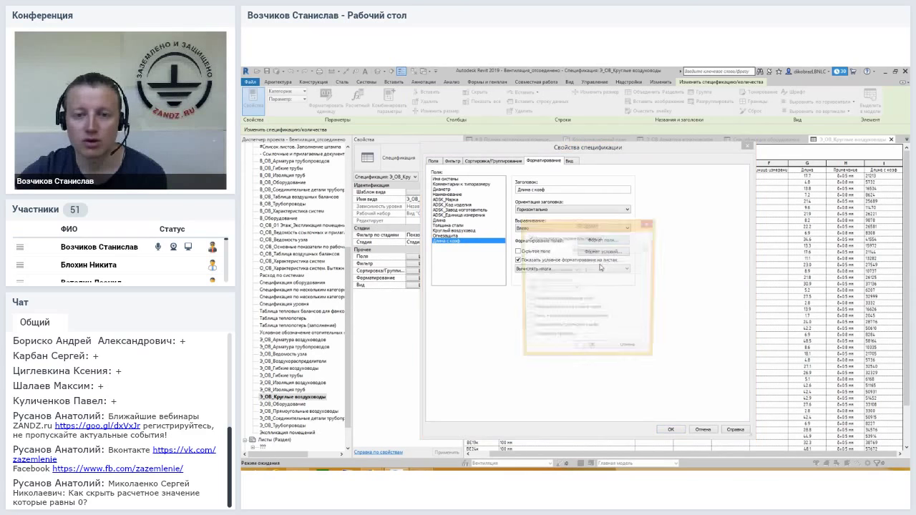
drag(584, 228, 580, 183)
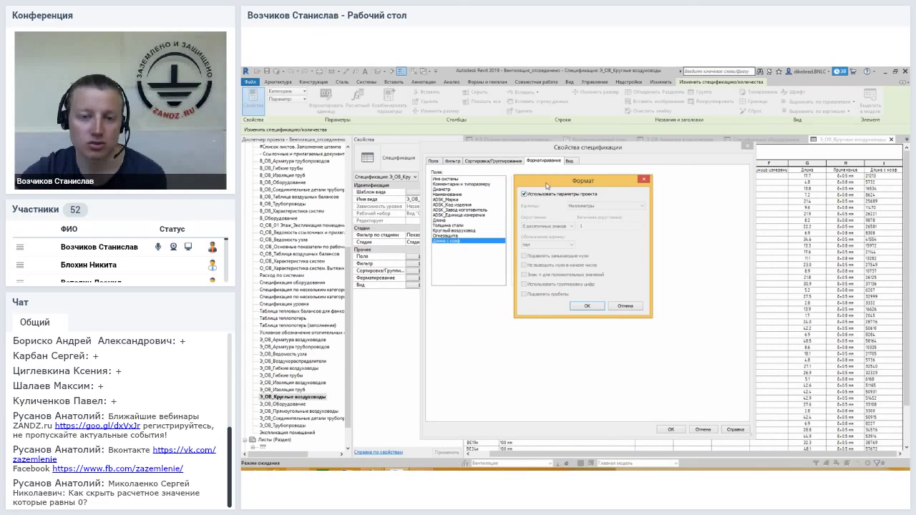
Format Длина с коэф in metres, rounded to 2 decimals, with no unit symbol
drag(547, 186, 546, 187)
click(523, 196)
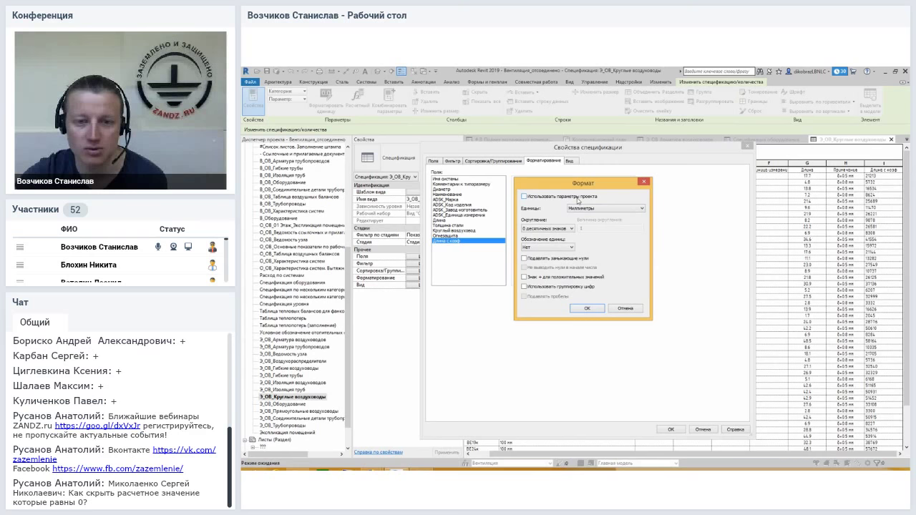
click(569, 209)
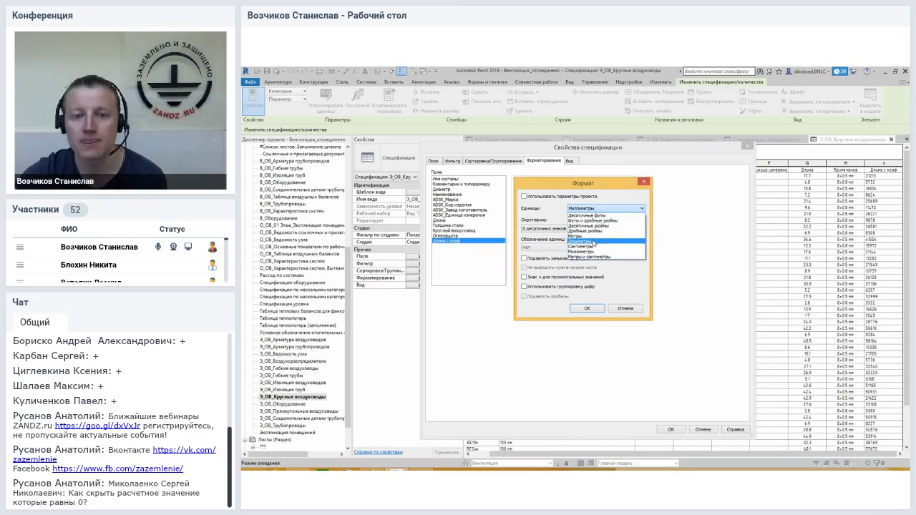
click(586, 237)
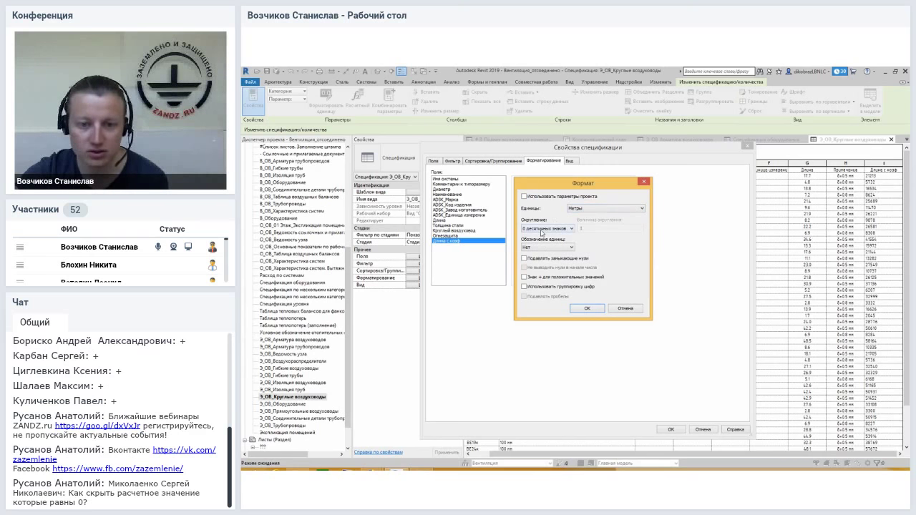
click(547, 228)
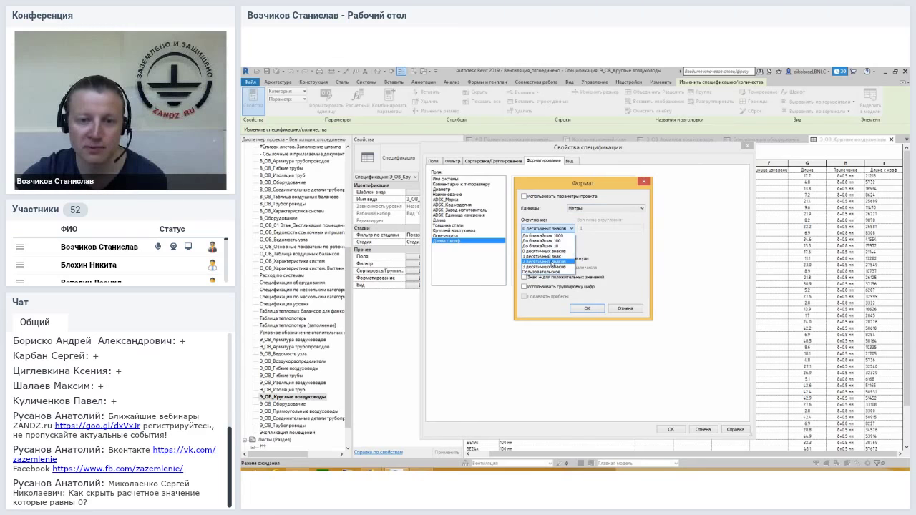
click(548, 261)
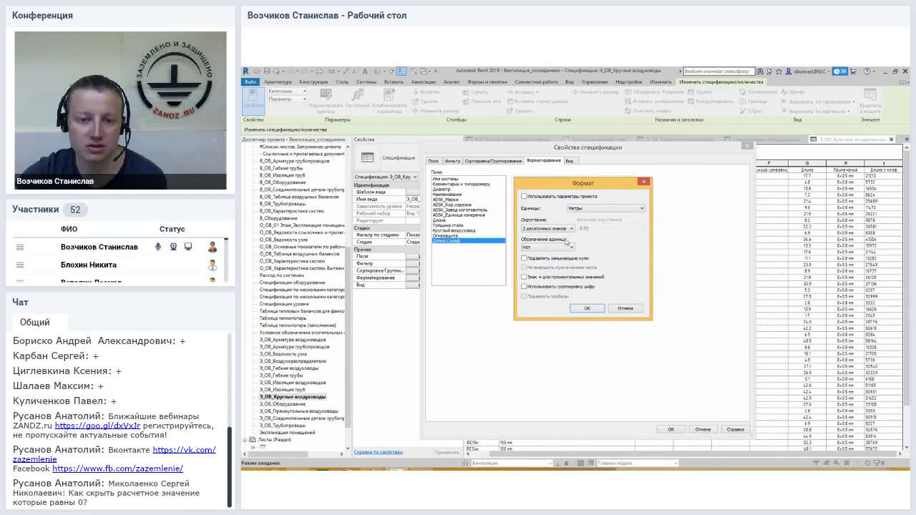
click(555, 251)
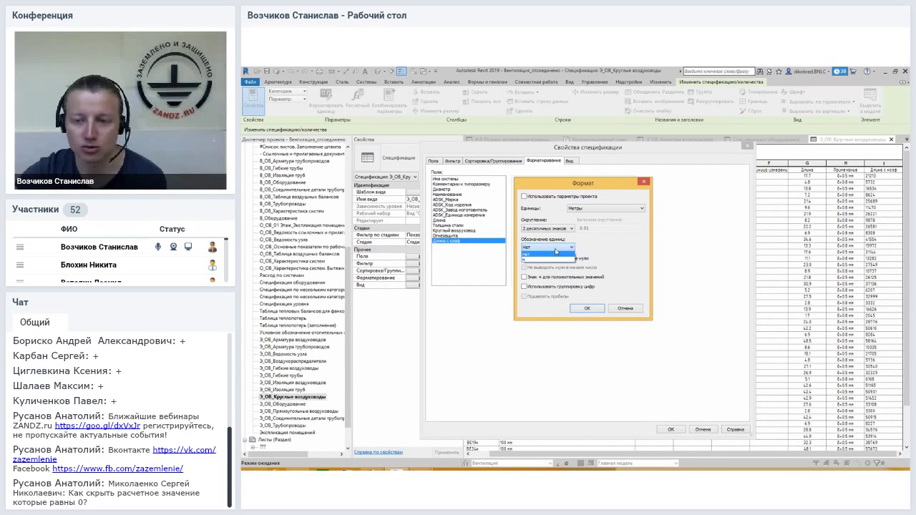
click(597, 247)
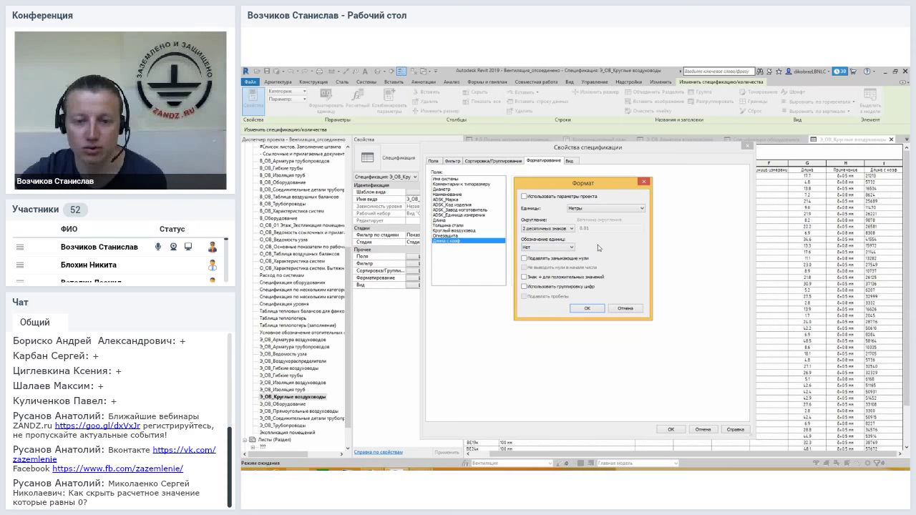
click(583, 309)
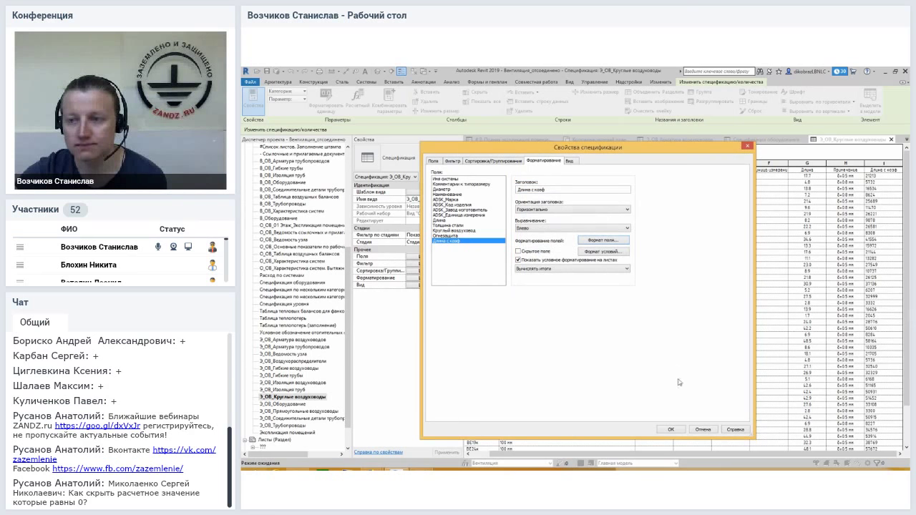
click(671, 430)
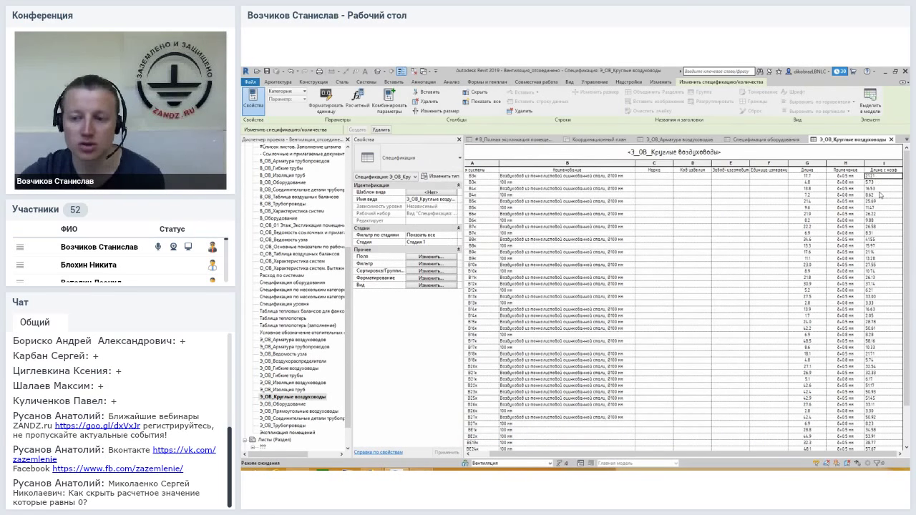
scroll(885, 229, down, 3)
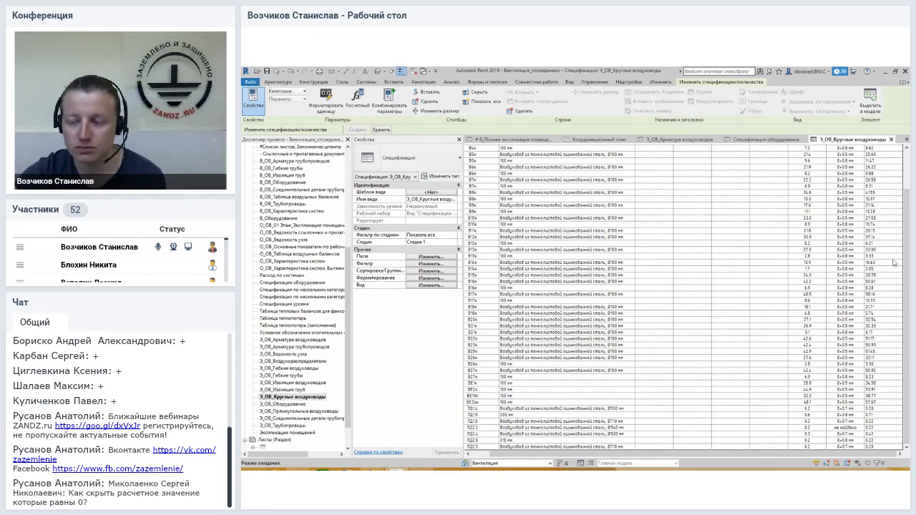
scroll(877, 226, up, 3)
scroll(876, 196, down, 3)
scroll(879, 213, up, 3)
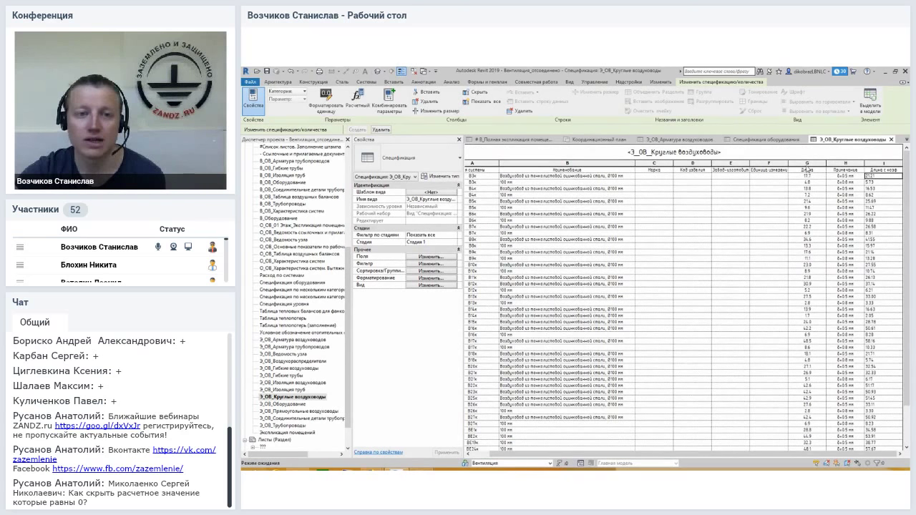
click(808, 166)
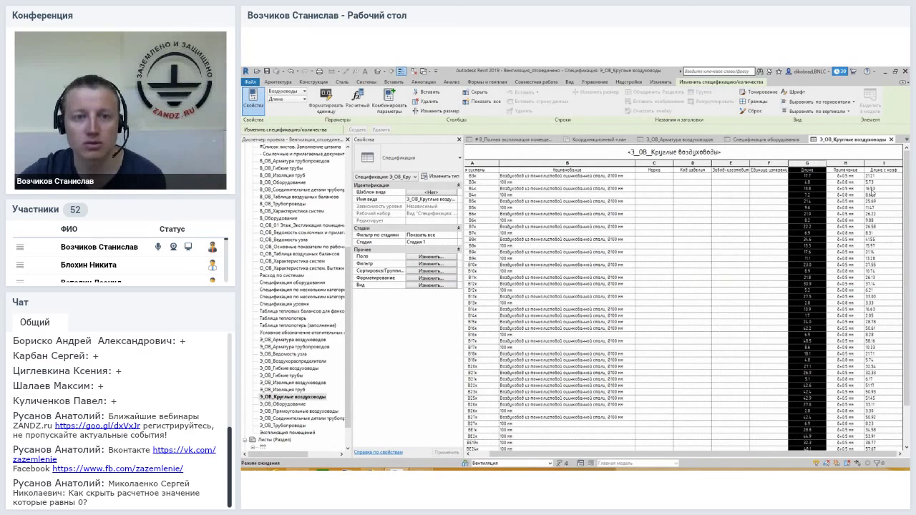
Delete the plain Длина column and retitle the remaining length column 'Длина (20% запаса)'
click(476, 91)
click(858, 169)
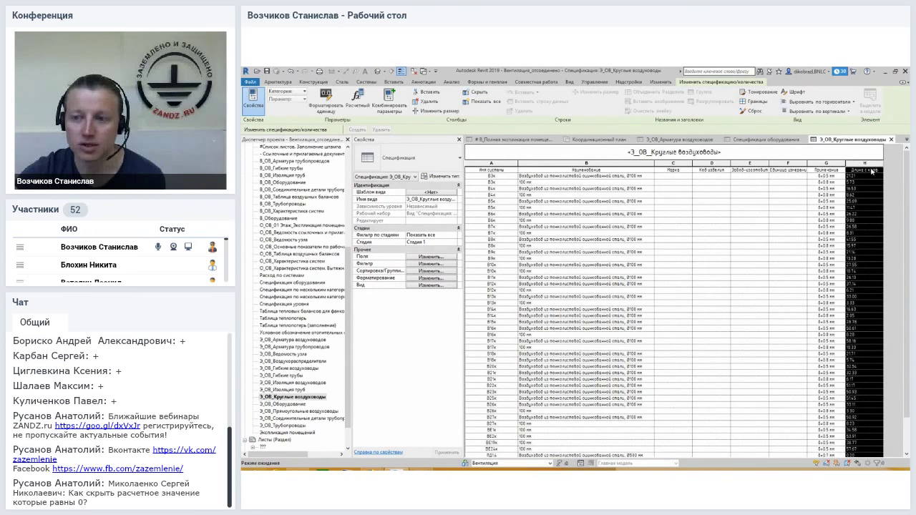
click(872, 171)
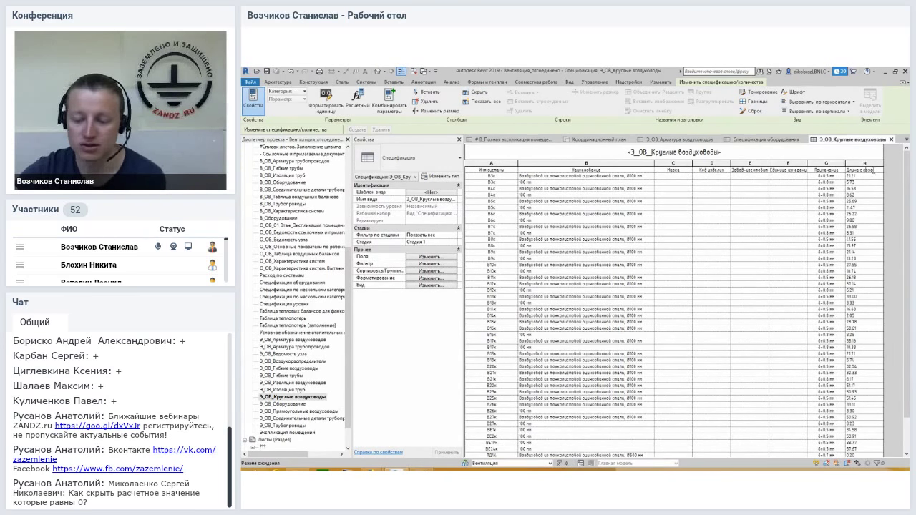
key(BackSpace)
key(BackSpace)
key(BackSpace)
click(861, 176)
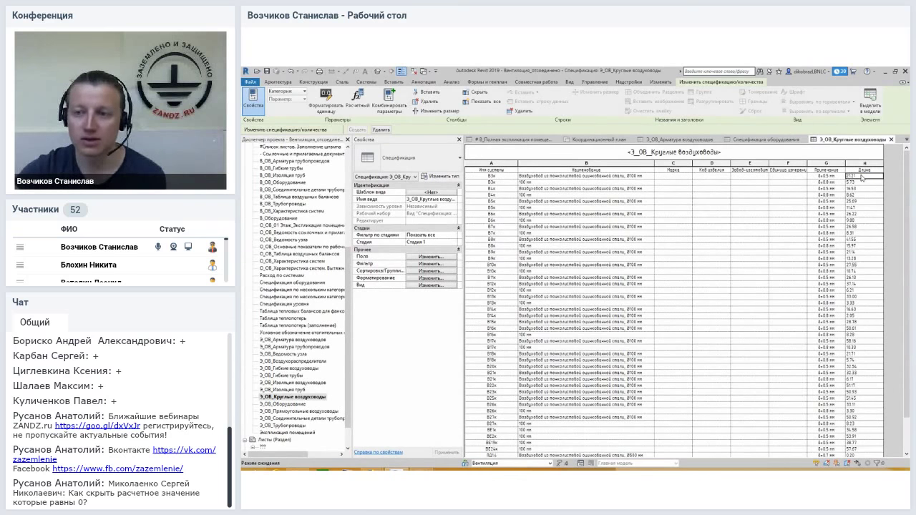
click(874, 170)
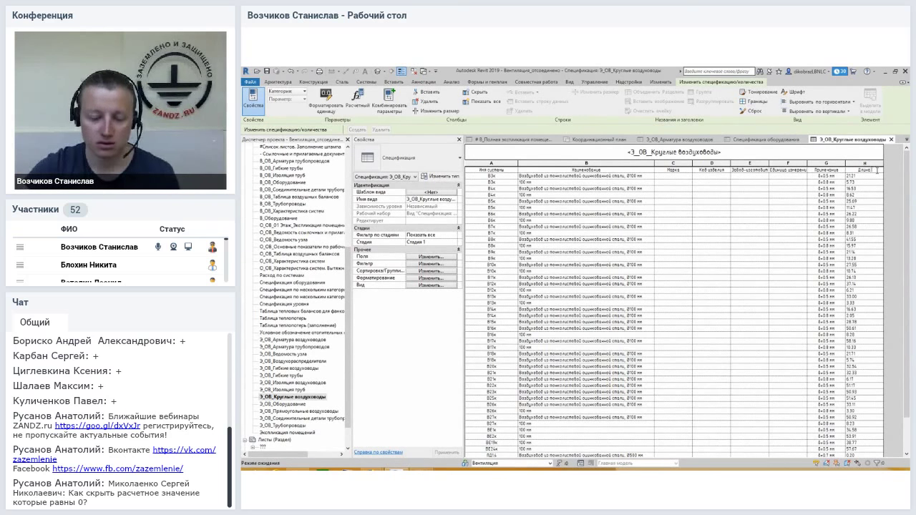
text(в)
text( м)
text(%))
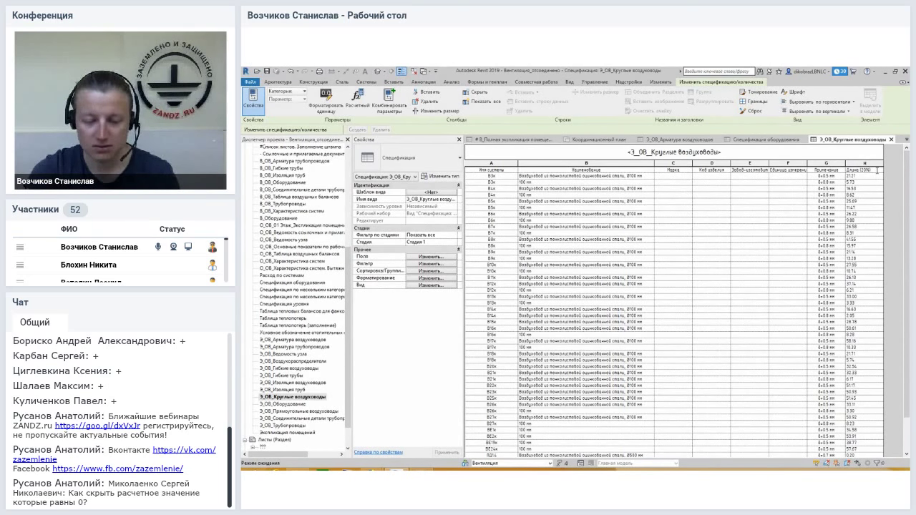
text( запас)
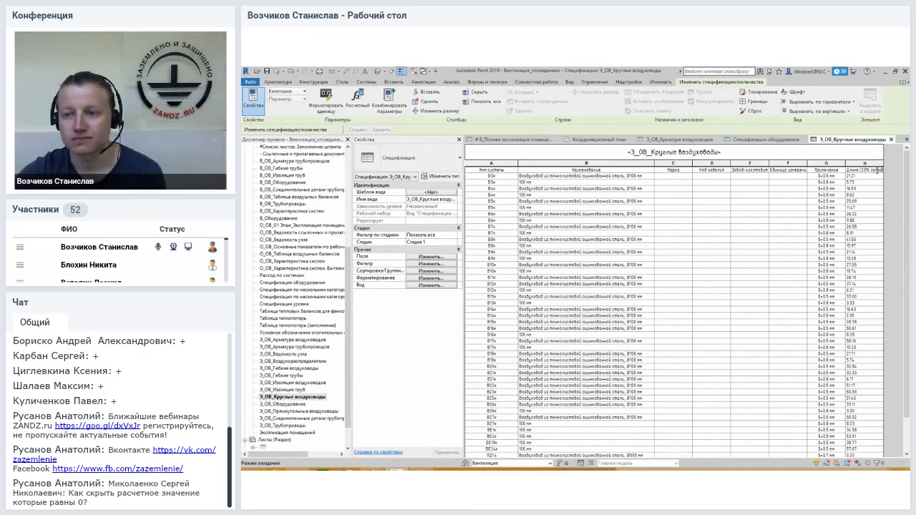
click(859, 176)
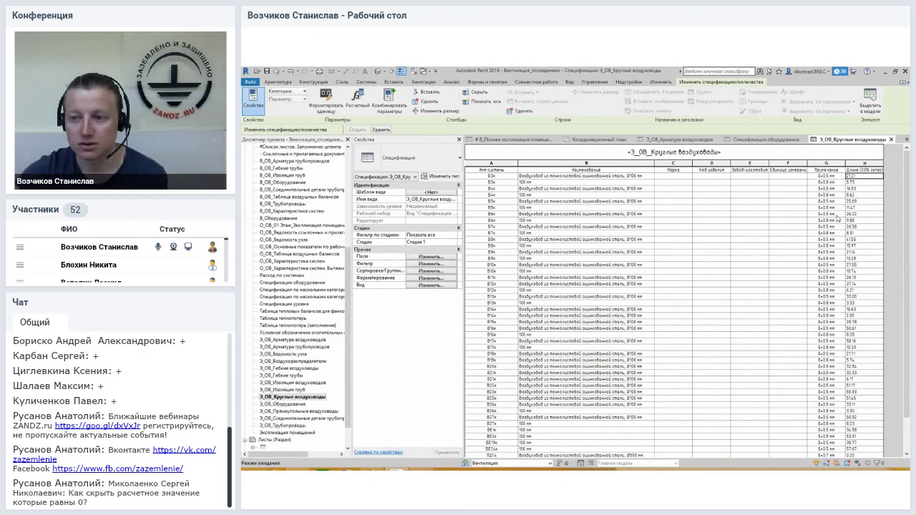
scroll(892, 213, down, 3)
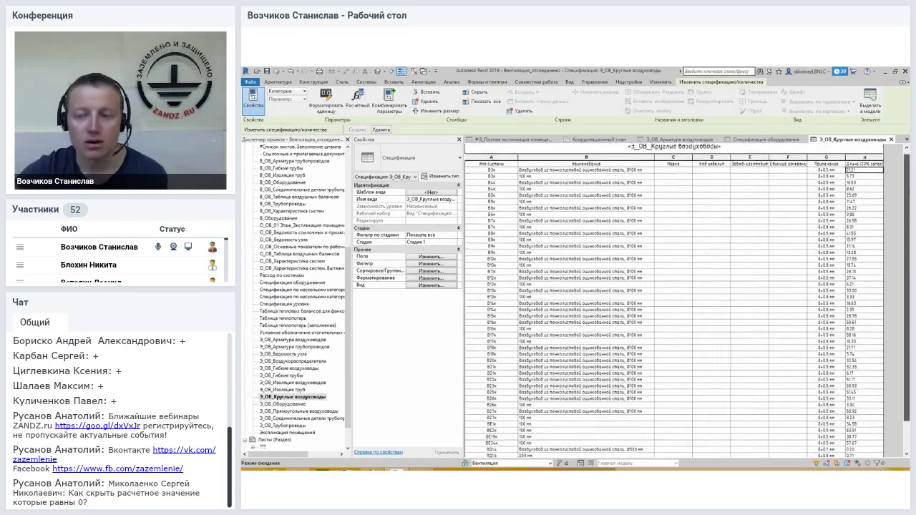
scroll(787, 229, down, 3)
scroll(572, 240, up, 6)
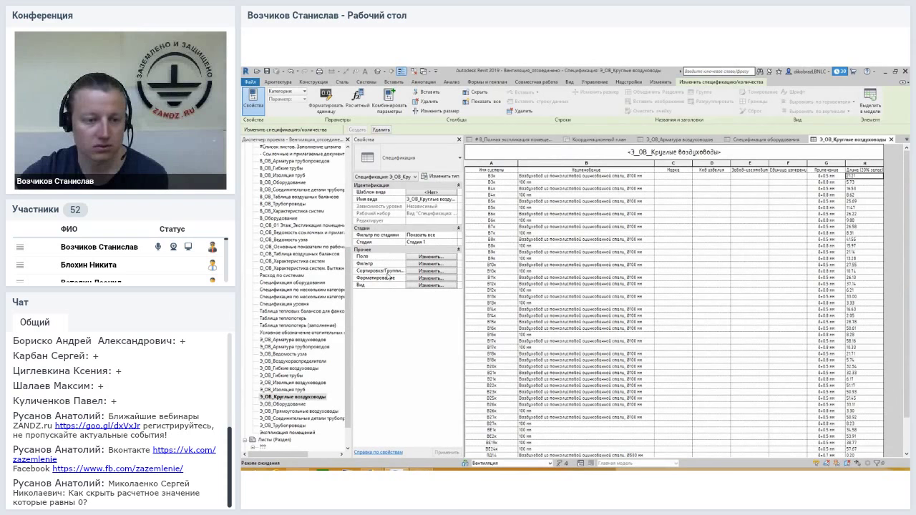
Open the 'Спецификация оборудования' schedule from the Project Browser's Schedules list
scroll(347, 370, down, 2)
click(319, 369)
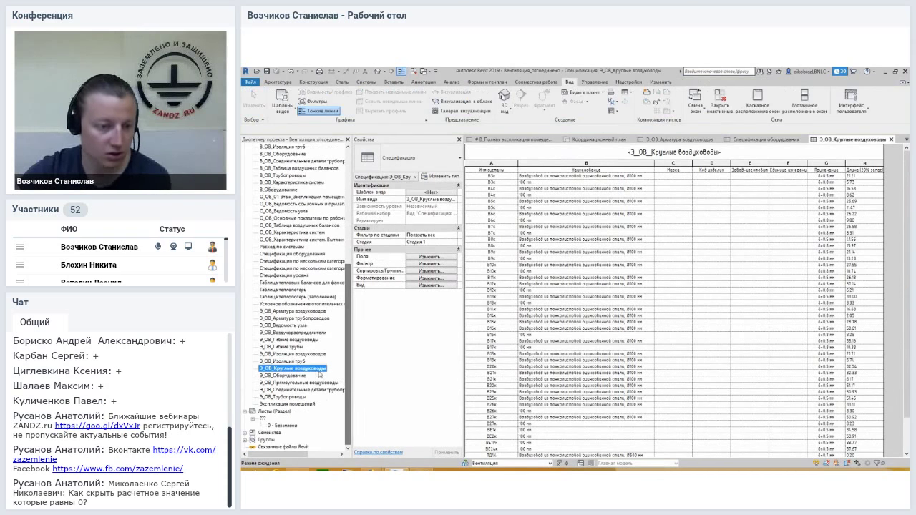
click(290, 361)
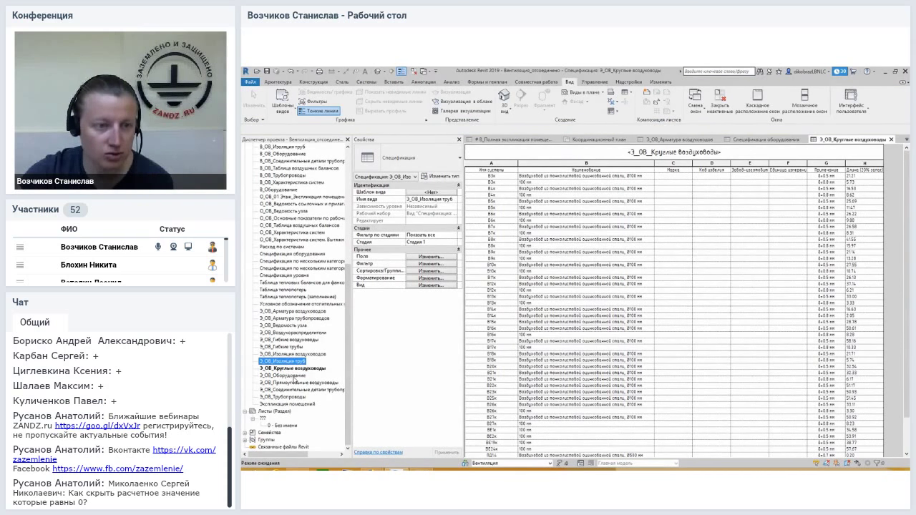
click(293, 375)
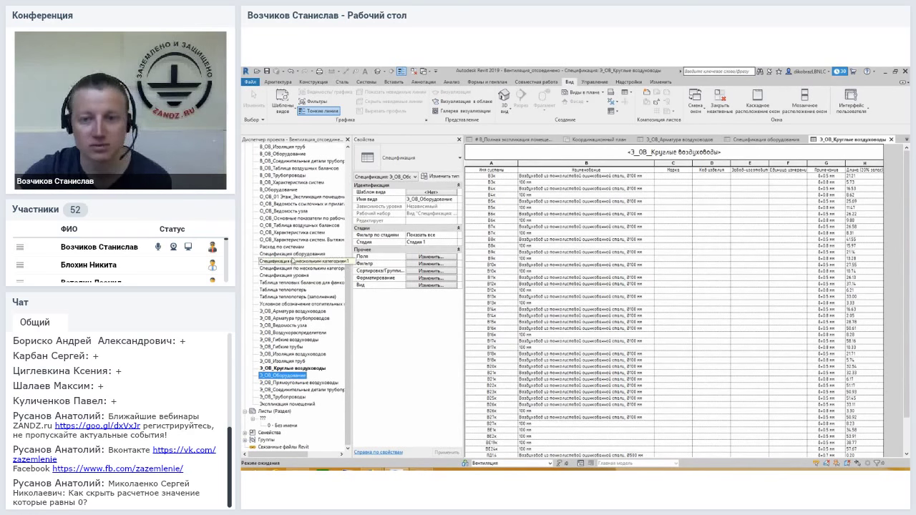
click(295, 254)
double_click(305, 257)
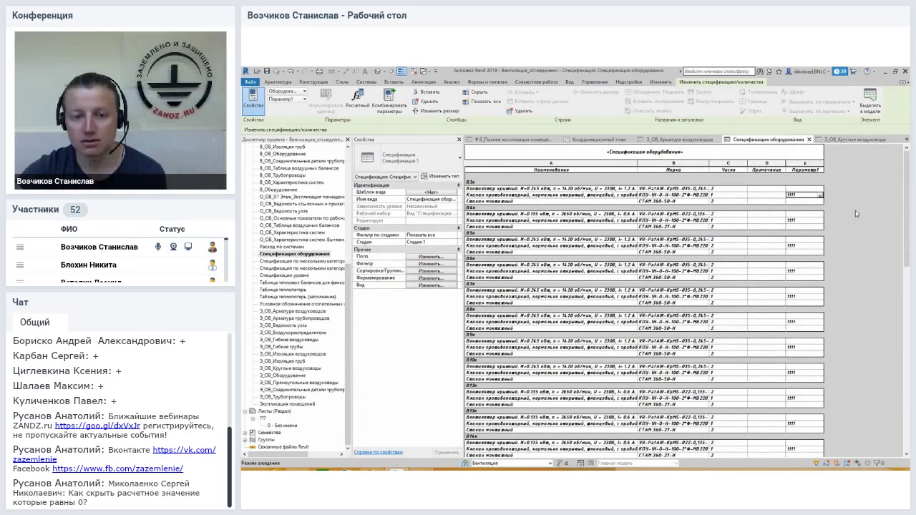
Select cells in the Наименование column and in column C (Число)
mouse_move(906, 171)
mouse_down()
mouse_move(906, 358)
mouse_move(889, 148)
mouse_up()
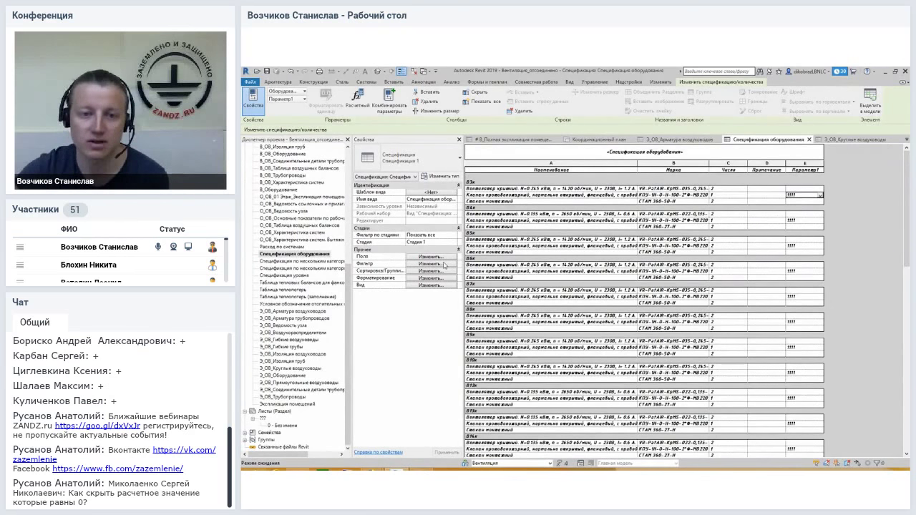
click(531, 188)
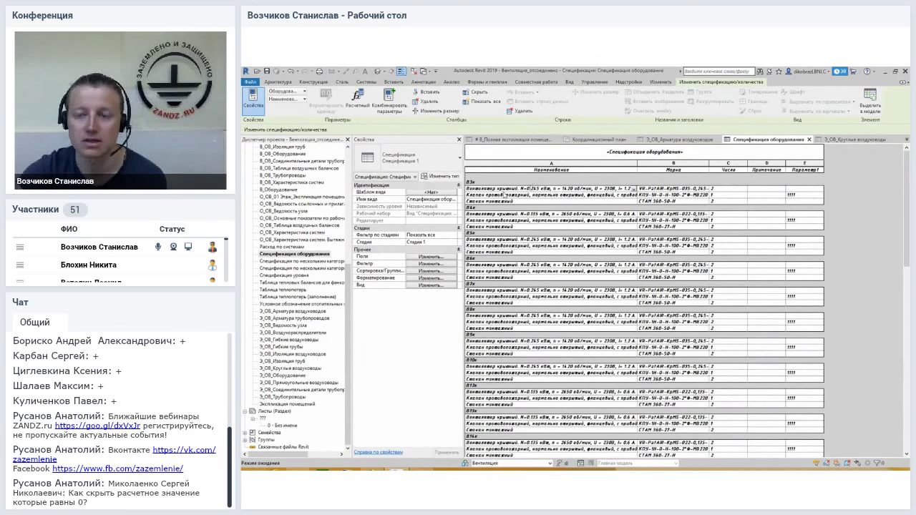
click(727, 171)
click(724, 190)
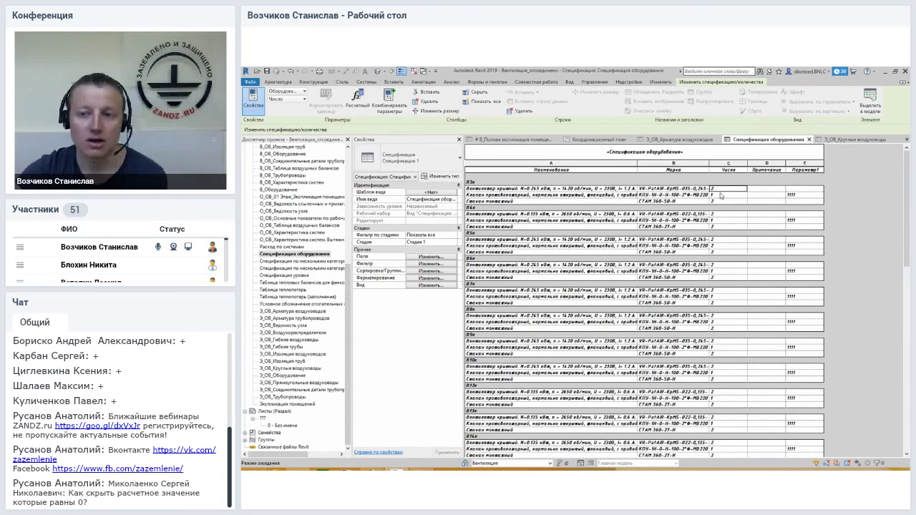
click(433, 264)
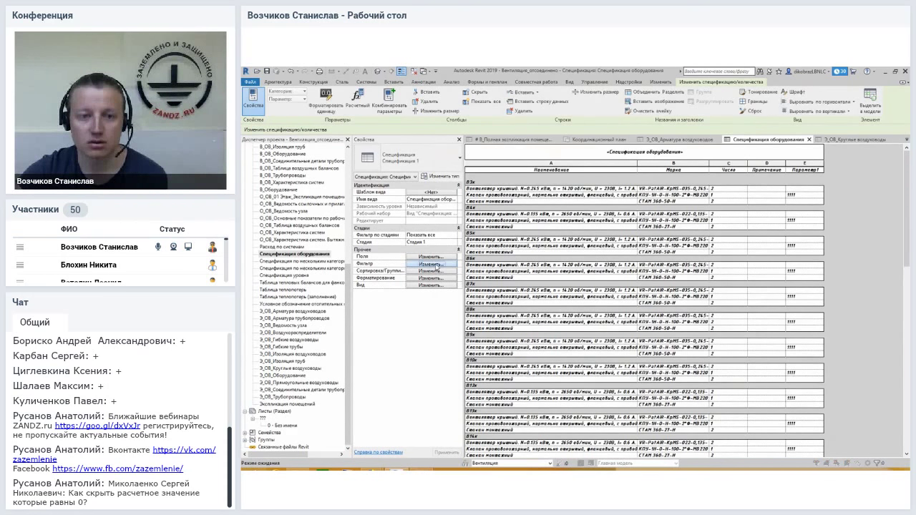
click(470, 169)
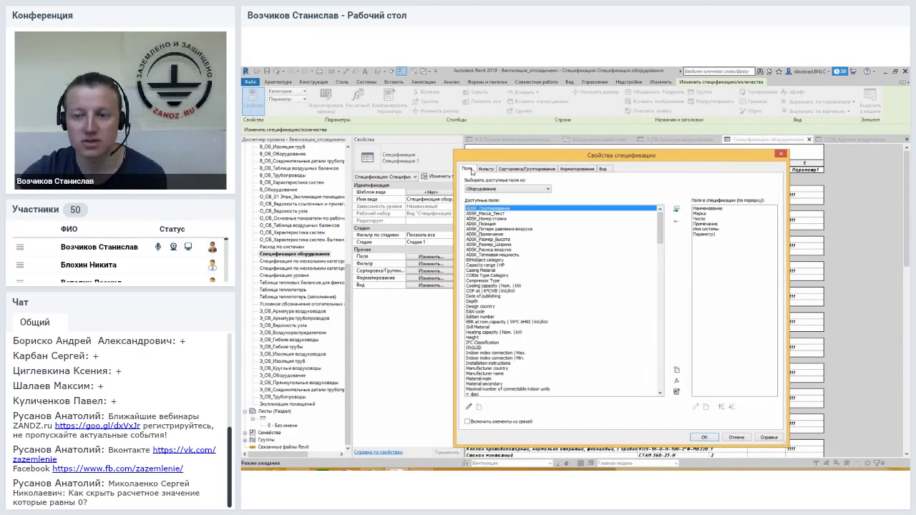
click(706, 236)
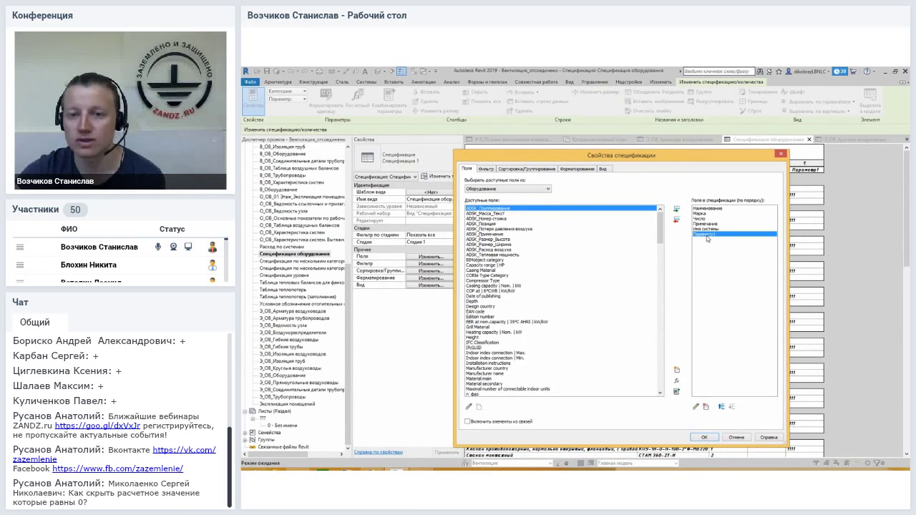
drag(730, 164, 657, 165)
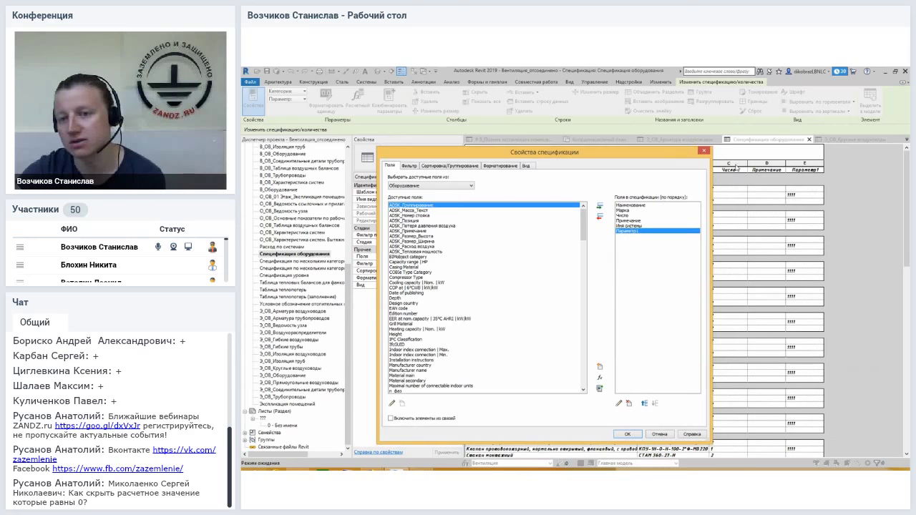
mouse_move(693, 156)
mouse_down()
mouse_move(681, 155)
mouse_move(651, 197)
mouse_up()
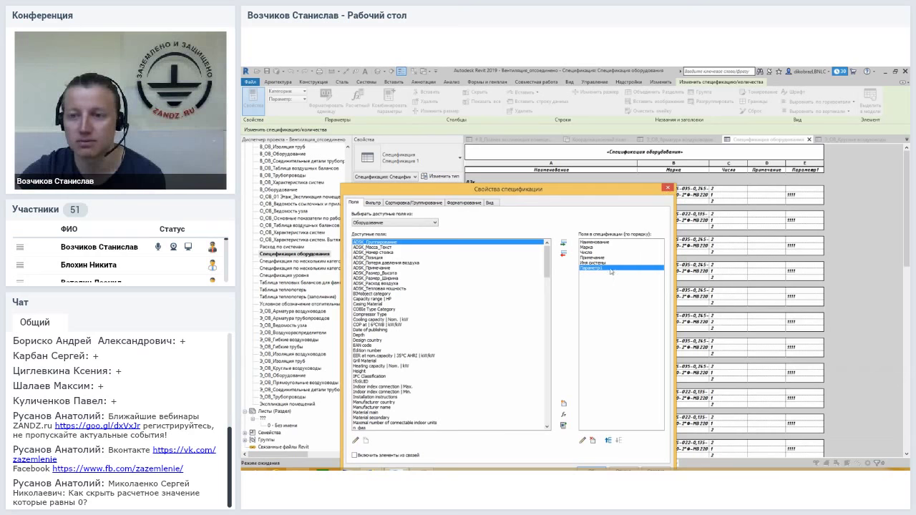
click(668, 189)
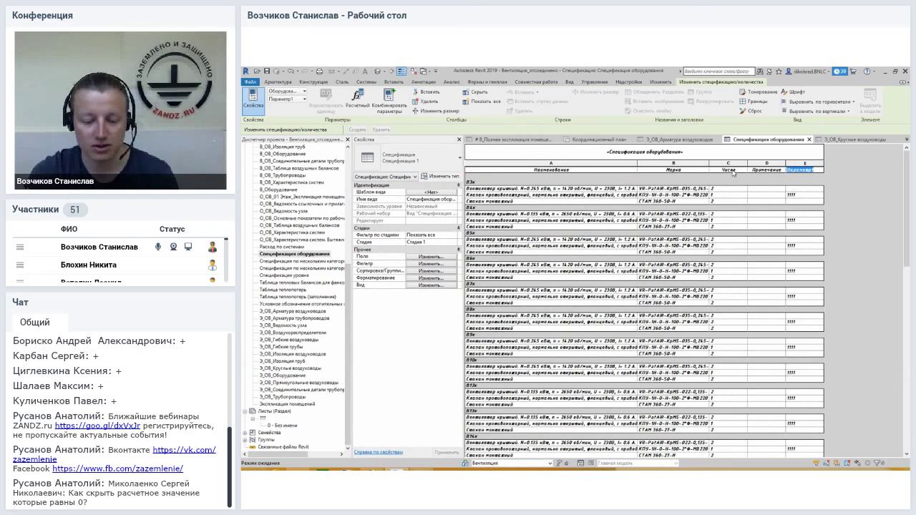
text(Комментарий)
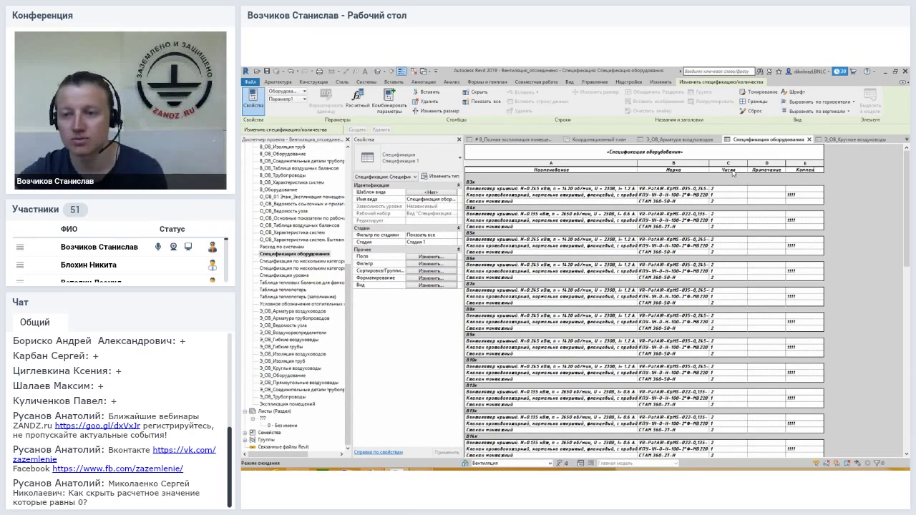
key(Return)
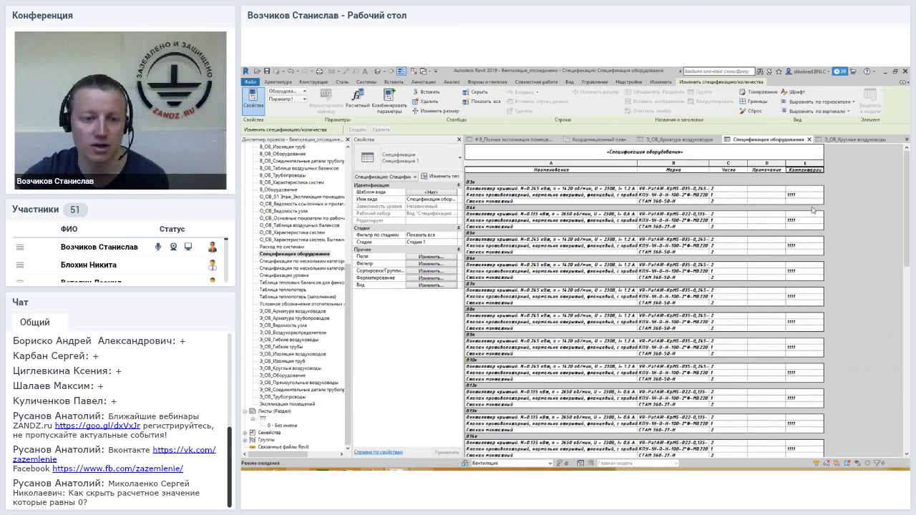
Extend the Наименование heading to 'Наименование и техническая характеристика' in the Formatting settings
click(429, 278)
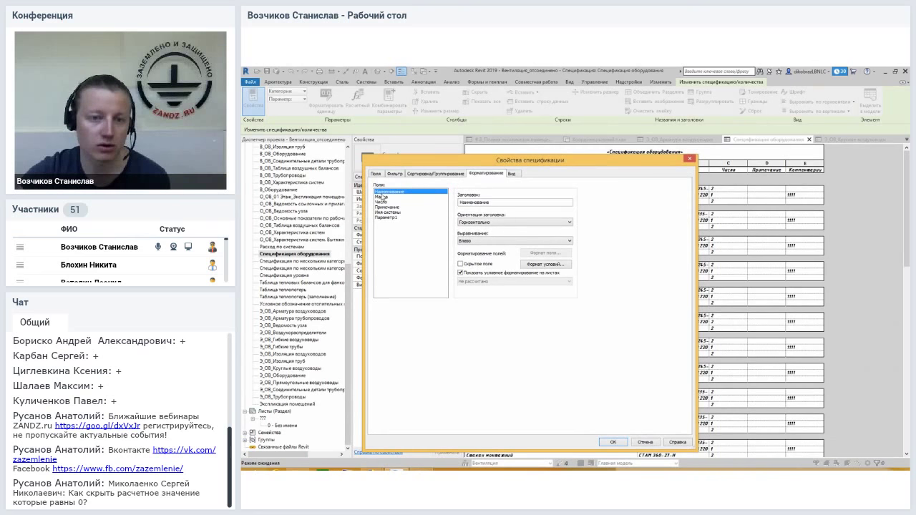
drag(499, 202, 429, 204)
click(490, 204)
drag(495, 160, 563, 211)
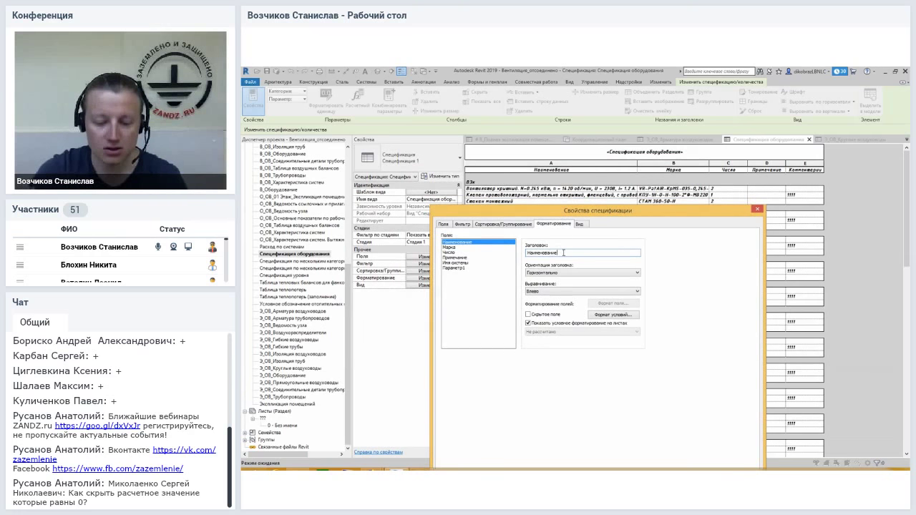
text( и техническая)
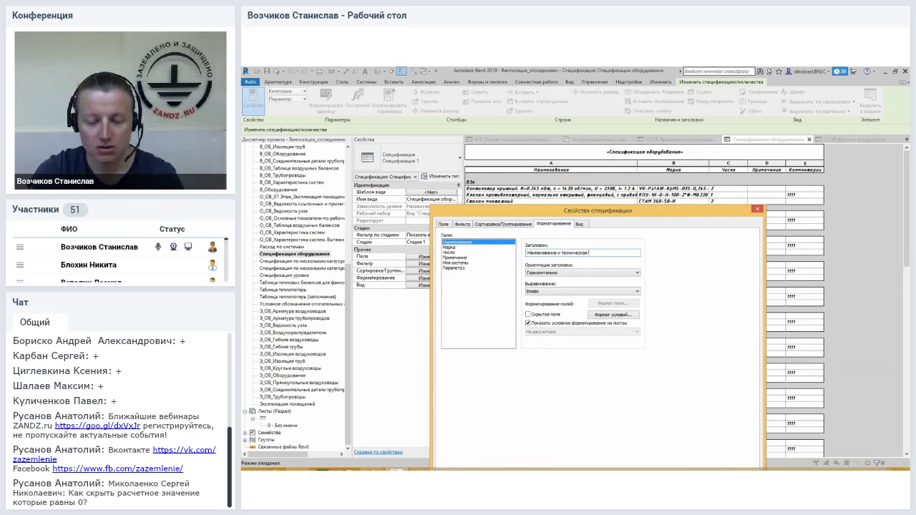
text( характеристика)
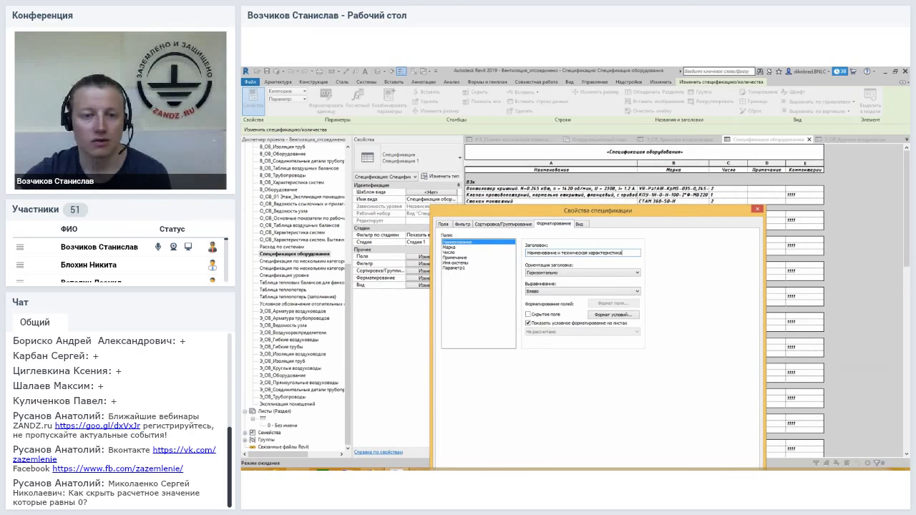
Rename the Марка heading to 'Марка, тип' and Число to 'Кол-во', then apply
click(450, 248)
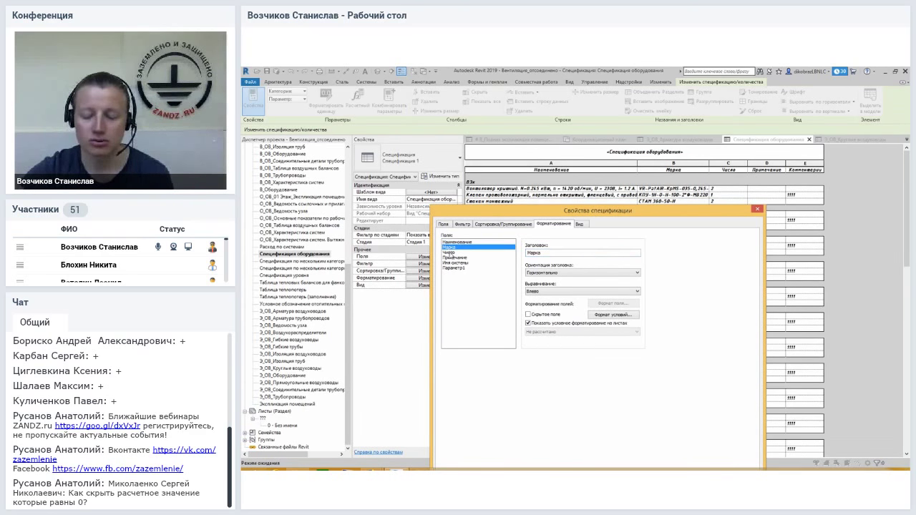
click(552, 254)
text(, тип)
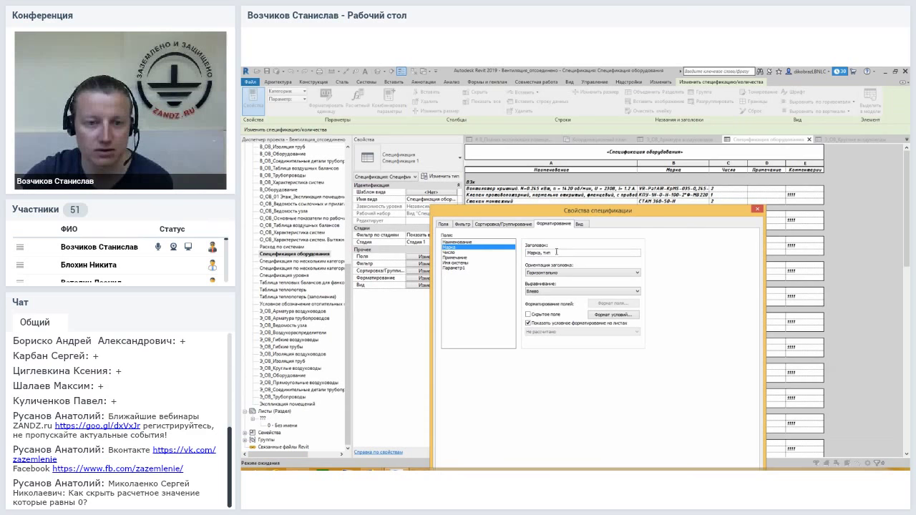
drag(477, 212, 481, 200)
click(455, 241)
click(458, 235)
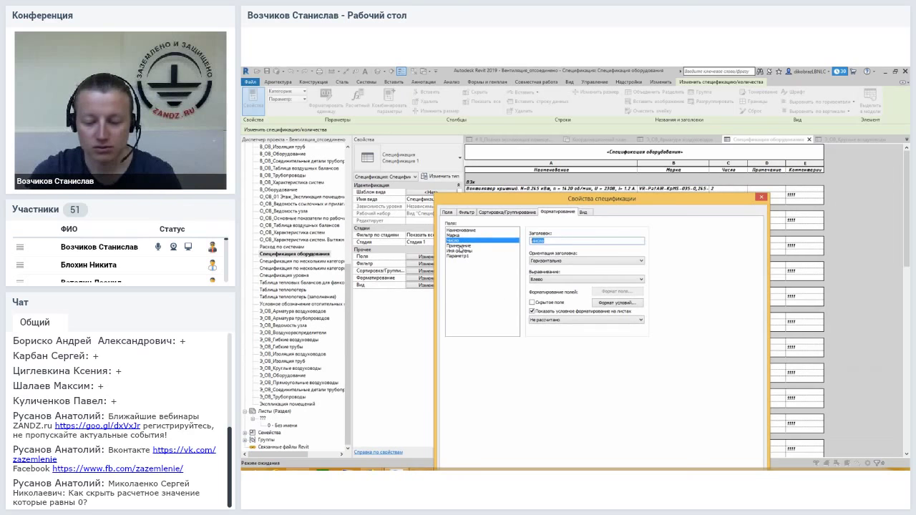
text(Кол-во)
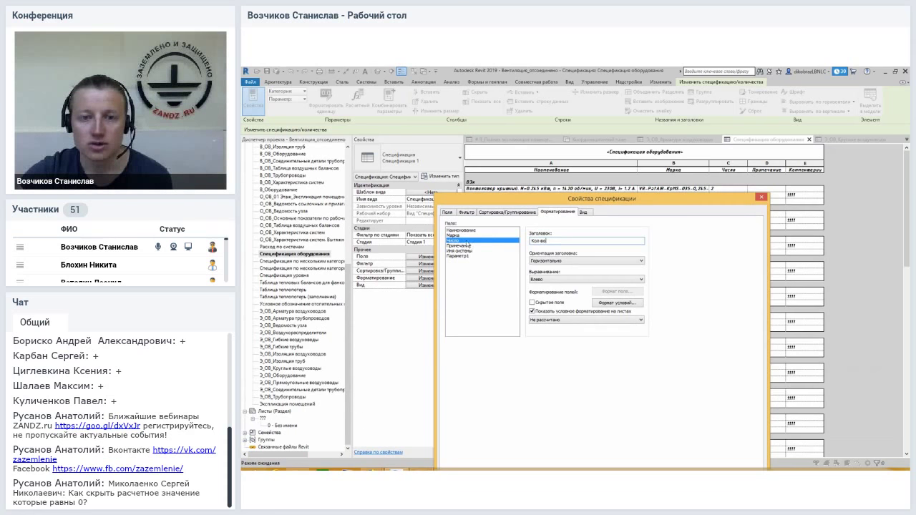
drag(517, 200, 491, 144)
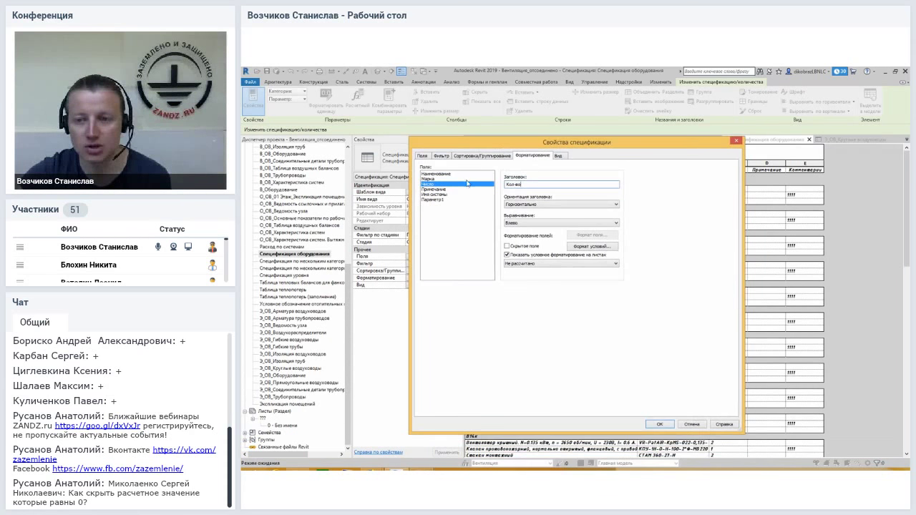
click(651, 426)
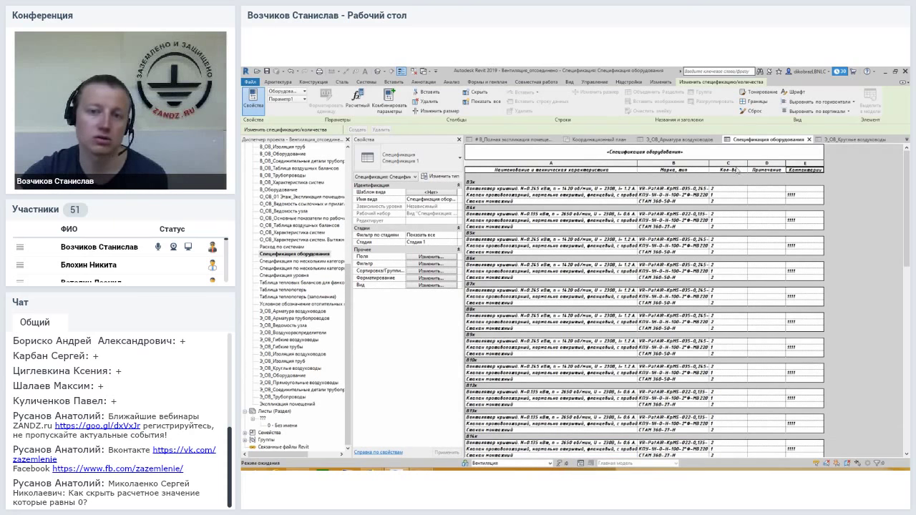
Append '2' to the schedule title, making it 'Спецификация оборудования 2'
click(696, 156)
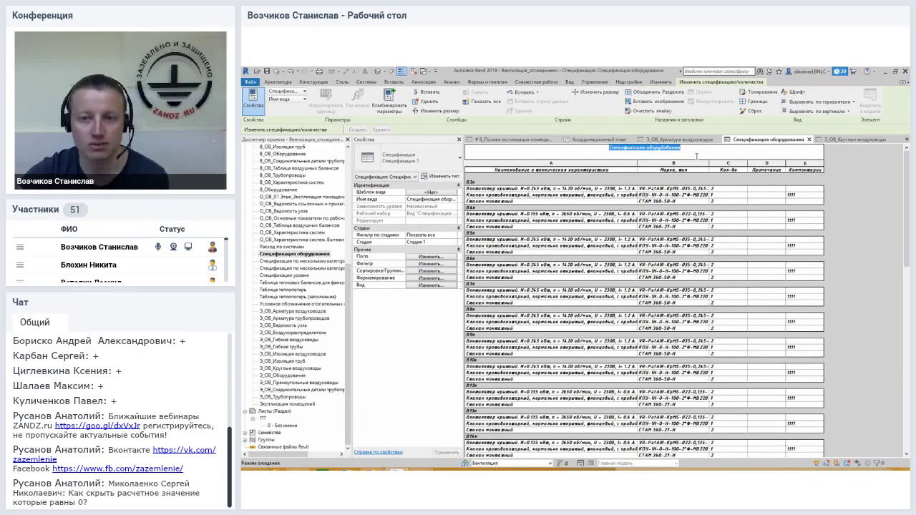
click(694, 151)
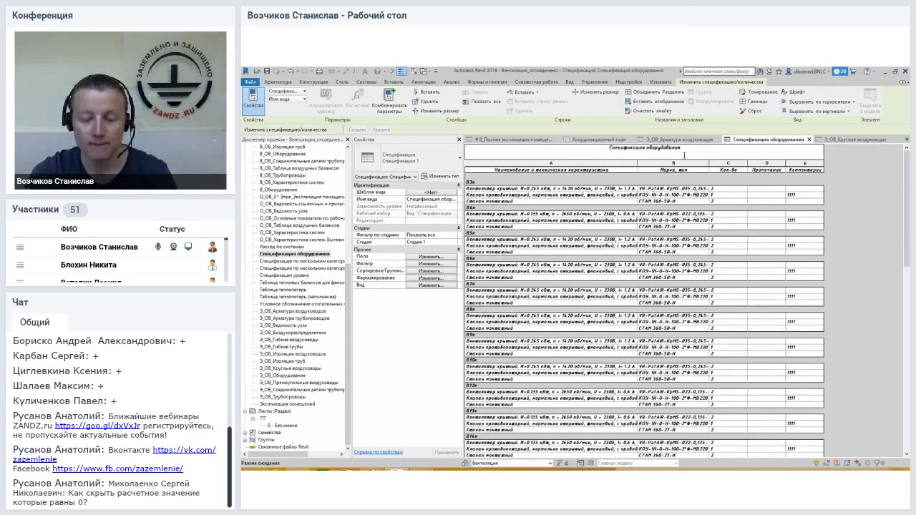
text( 2)
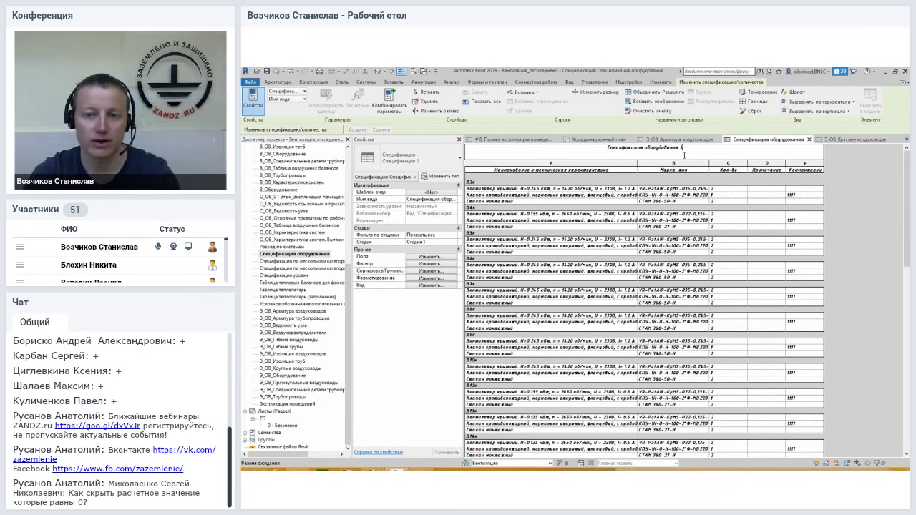
key(Return)
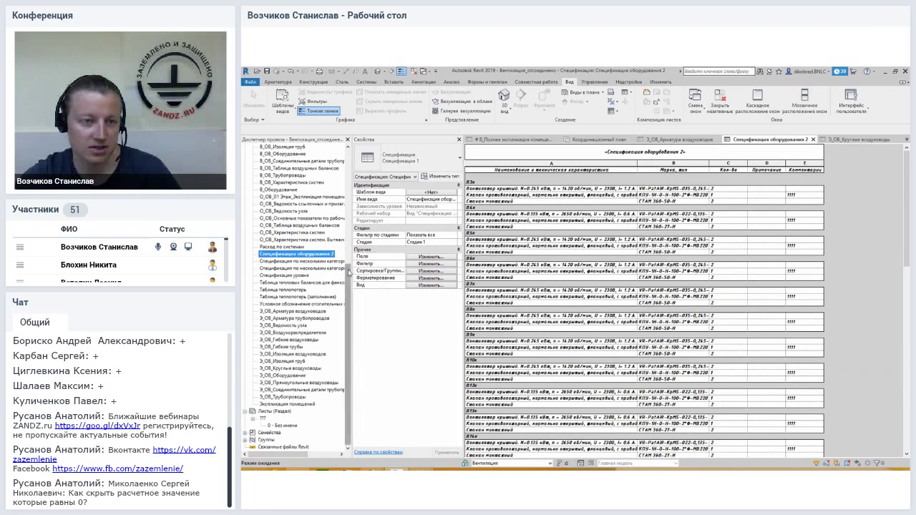
Undo the rename so the schedule is called 'Спецификация оборудования' again
scroll(349, 272, up, 1)
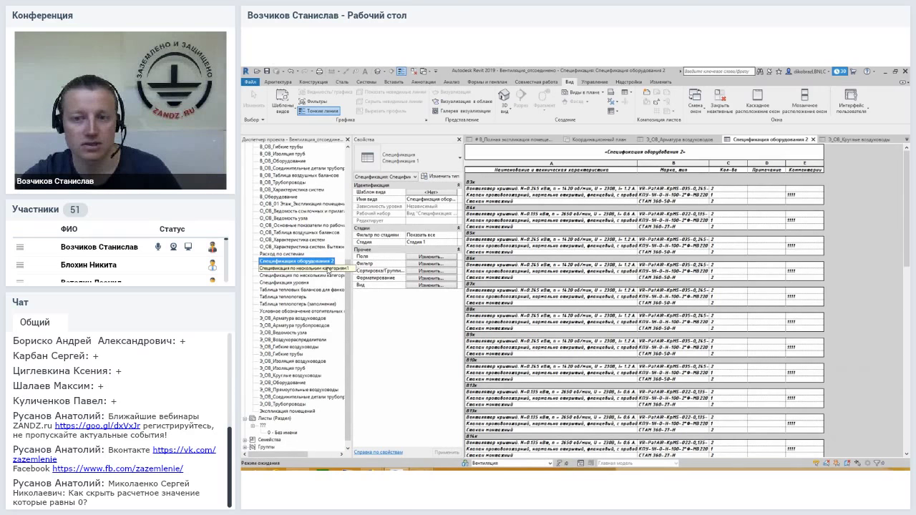
double_click(693, 153)
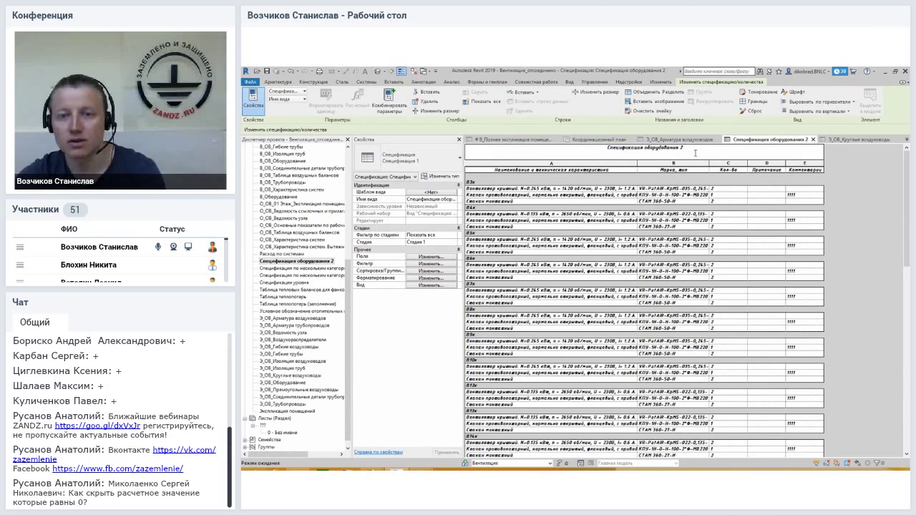
text(«Спецификация оборудования»)
key(Return)
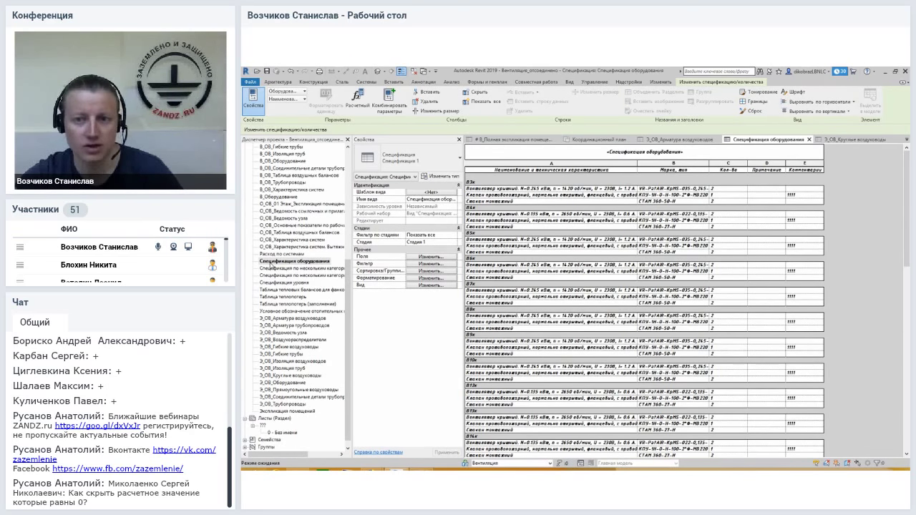
Replace the schedule title with 'Ведомость оборудования и изделий'
click(683, 152)
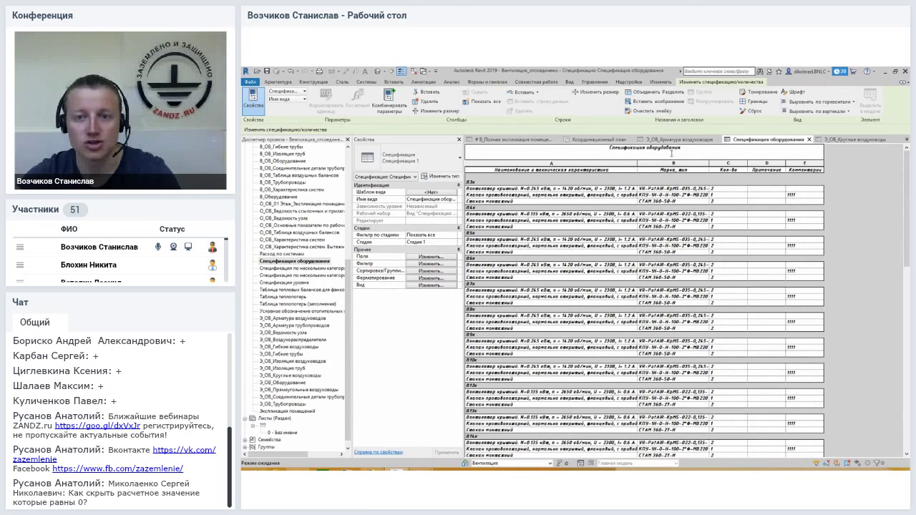
key(Delete)
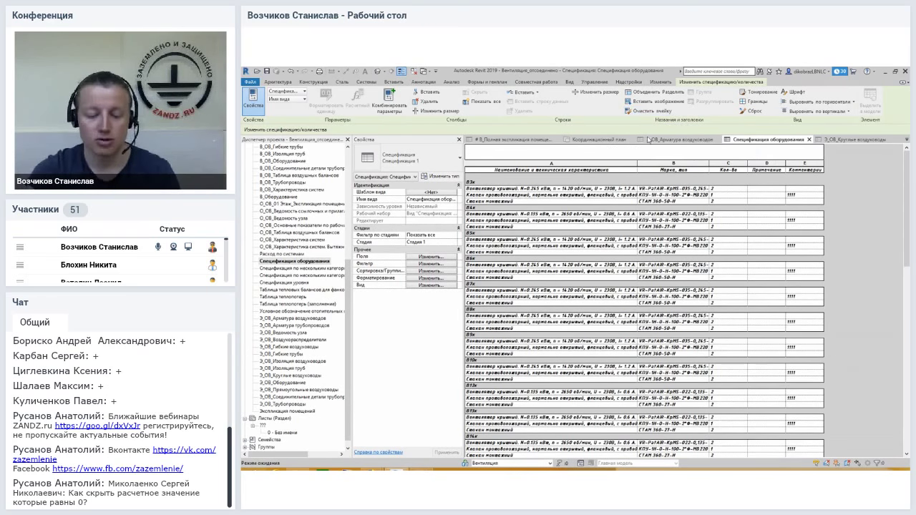
click(649, 153)
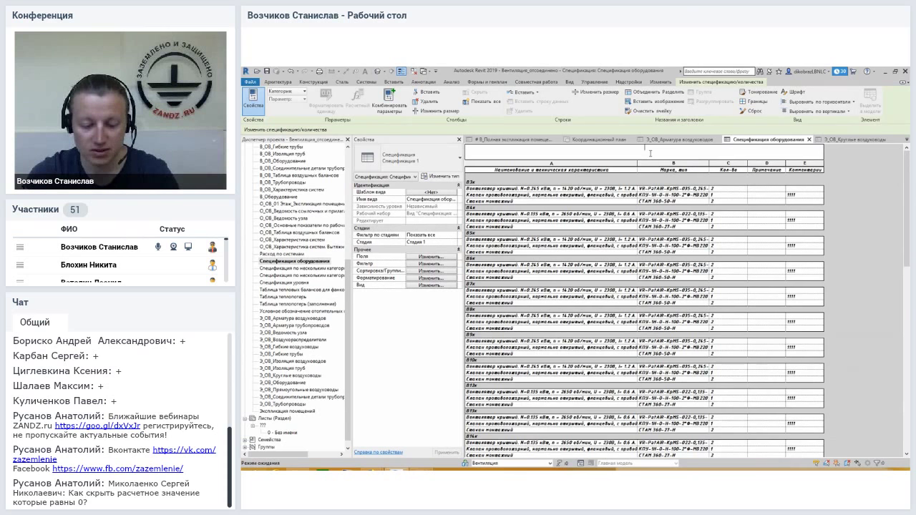
text(Вендомость оборудования)
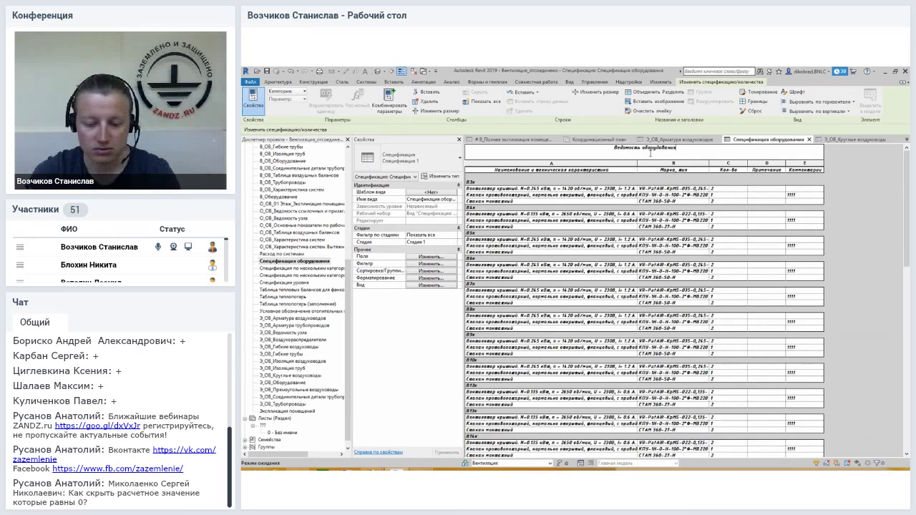
text( издели)
key(BackSpace)
key(BackSpace)
key(BackSpace)
key(BackSpace)
key(BackSpace)
text(цзделий)
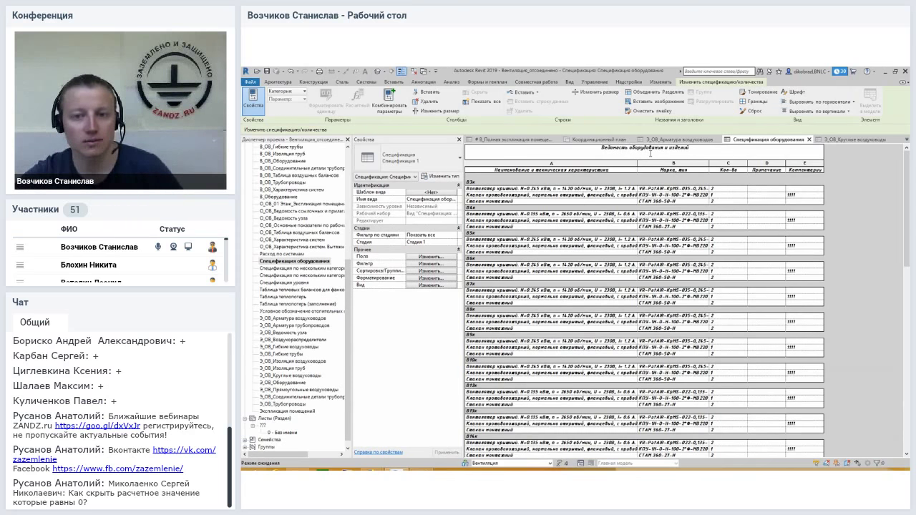
key(Return)
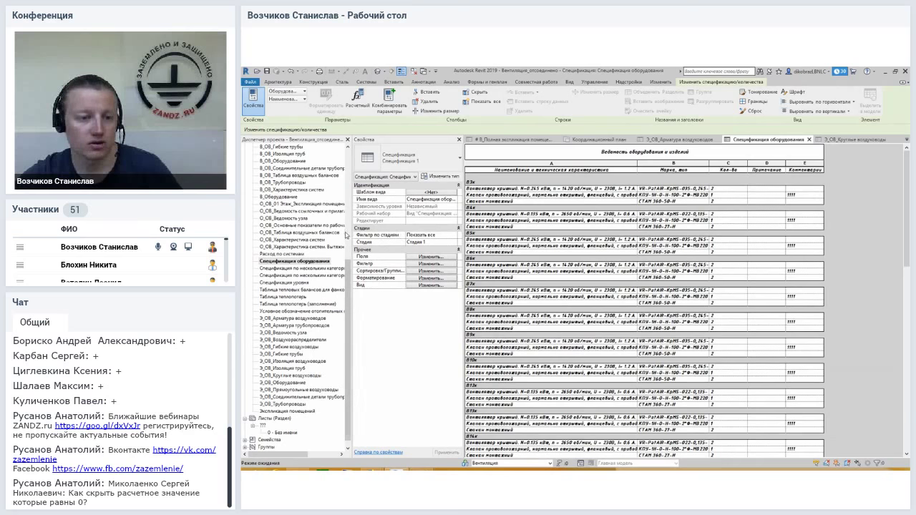
click(284, 262)
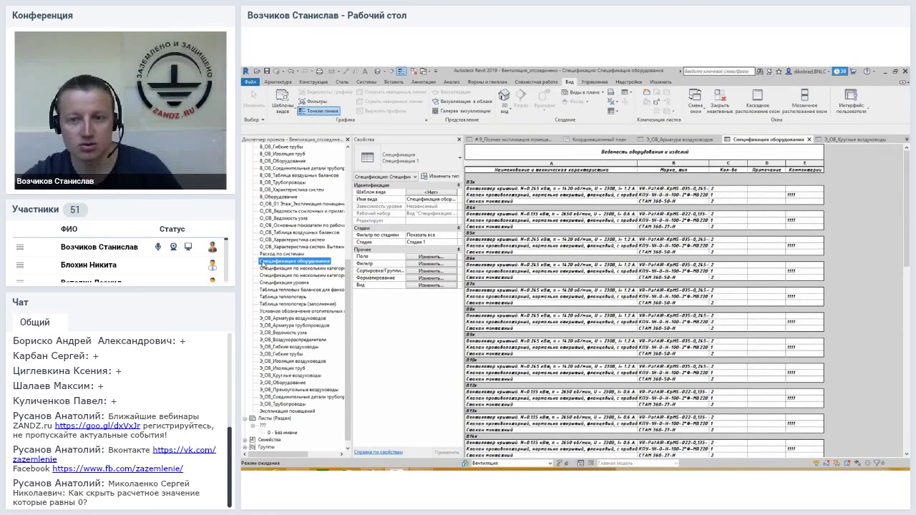
Set the Кол-во column to GOST Common 2.5 mm bold, non-italic, with centred values
click(822, 180)
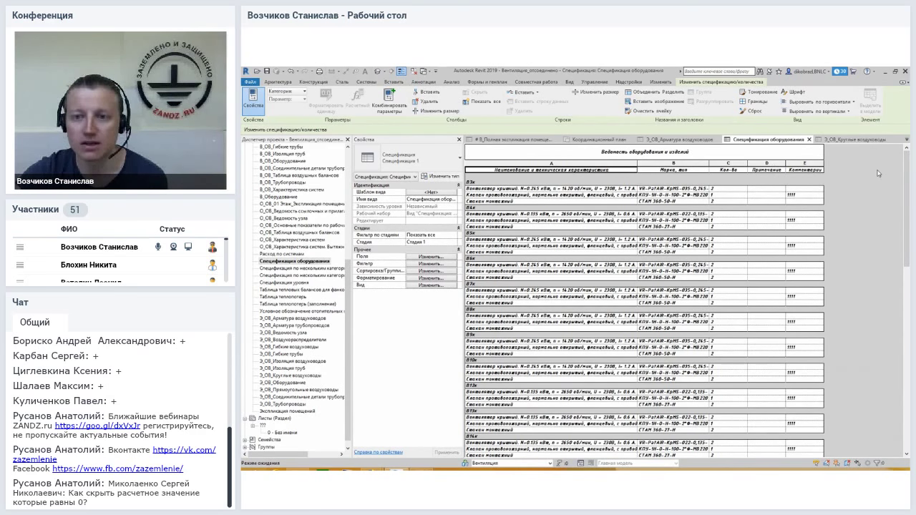
drag(905, 179, 905, 178)
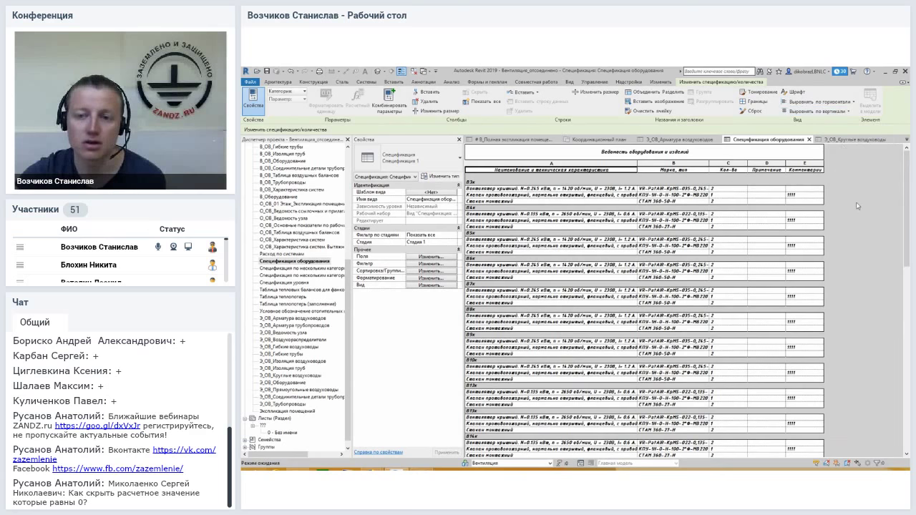
click(730, 165)
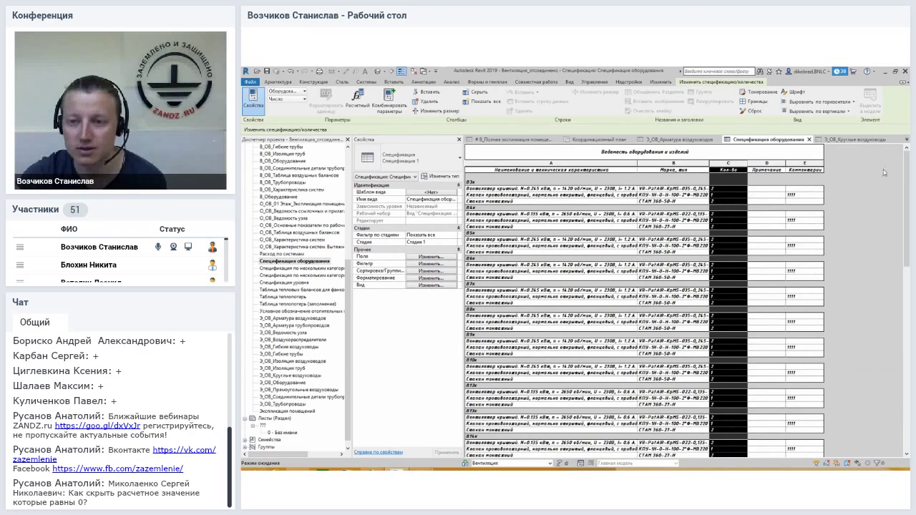
scroll(883, 169, down, 10)
scroll(880, 166, up, 5)
scroll(877, 162, up, 5)
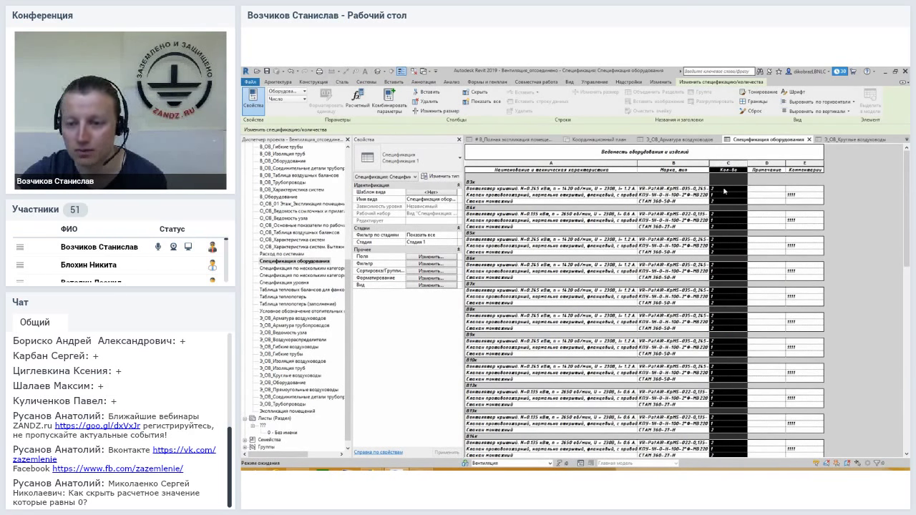
drag(906, 208, 894, 127)
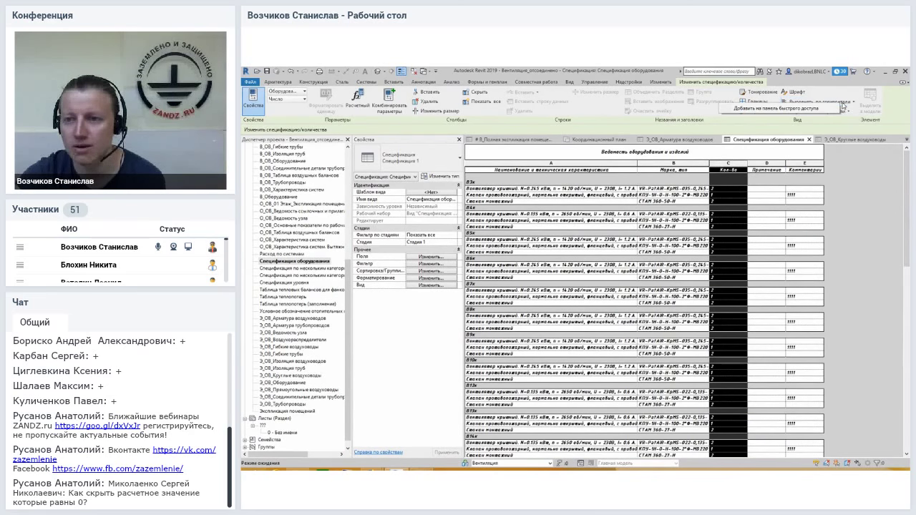
click(851, 104)
click(804, 132)
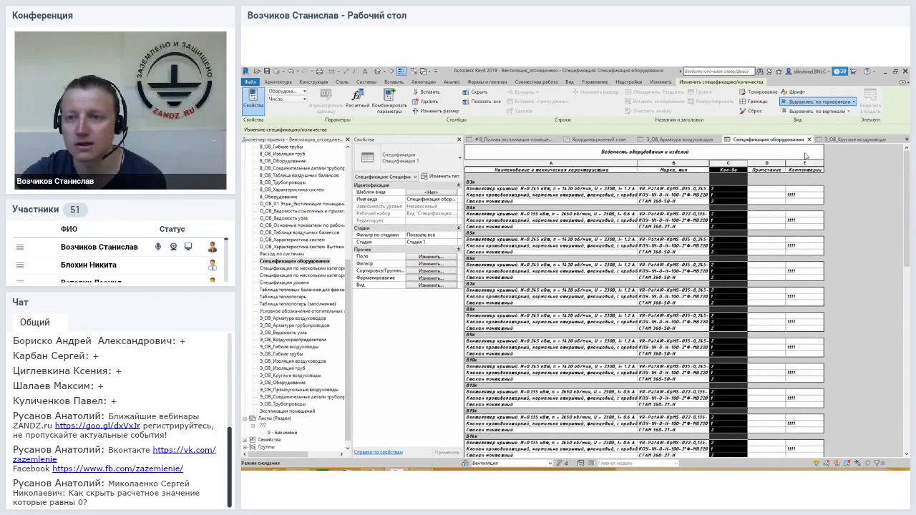
click(815, 111)
click(808, 132)
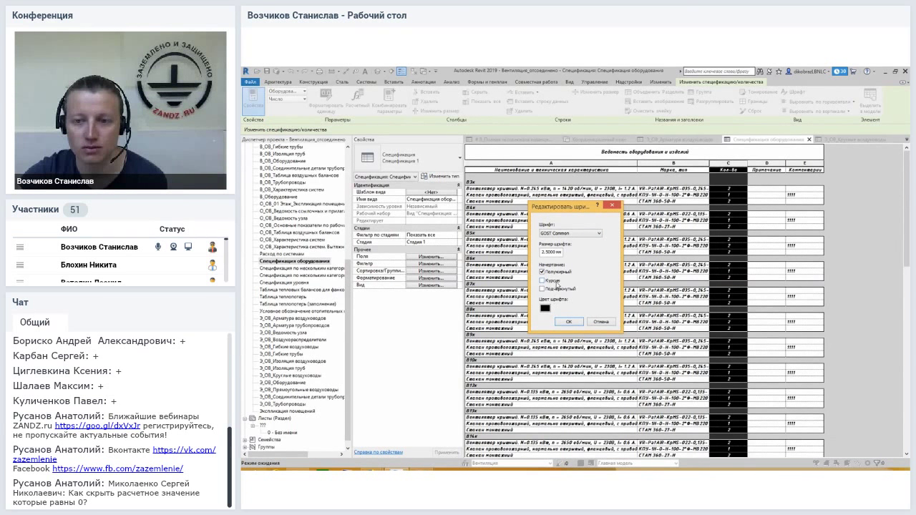
click(568, 322)
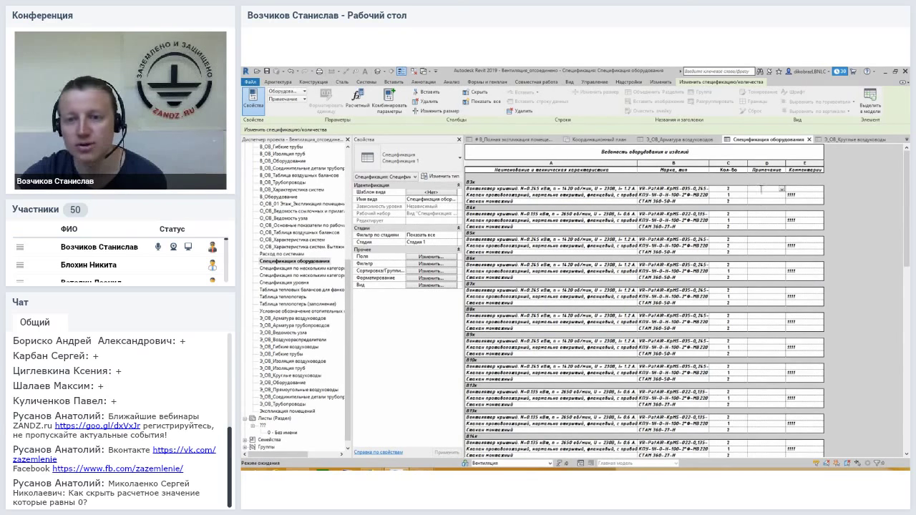
Select column headers D, E, A and B to inspect their formatting
click(767, 169)
click(791, 165)
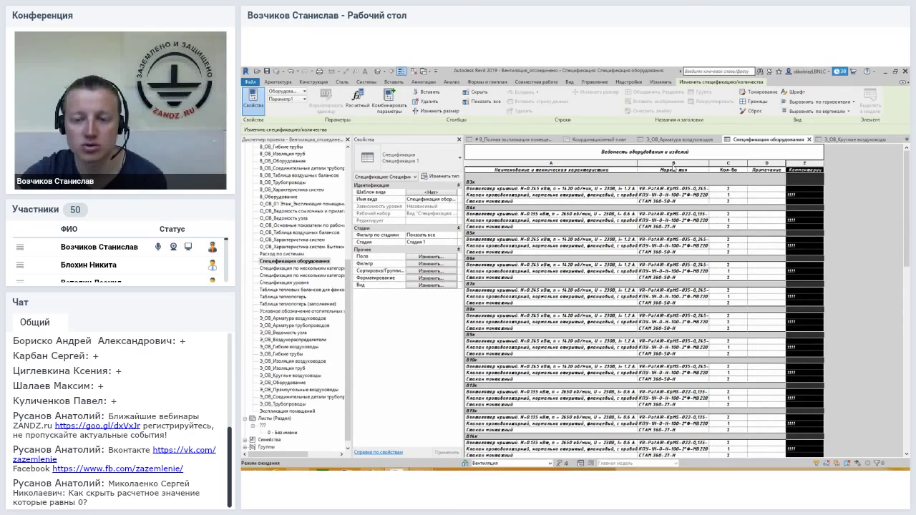
click(672, 166)
click(631, 169)
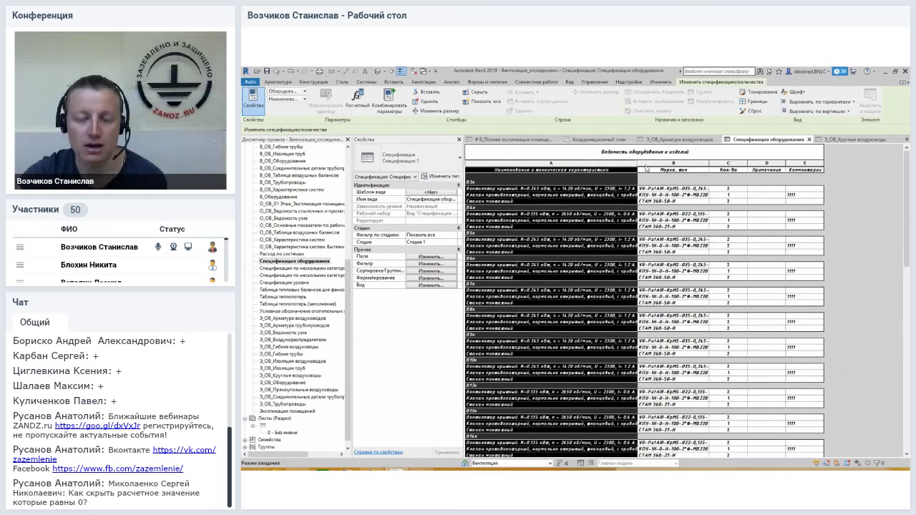
click(646, 168)
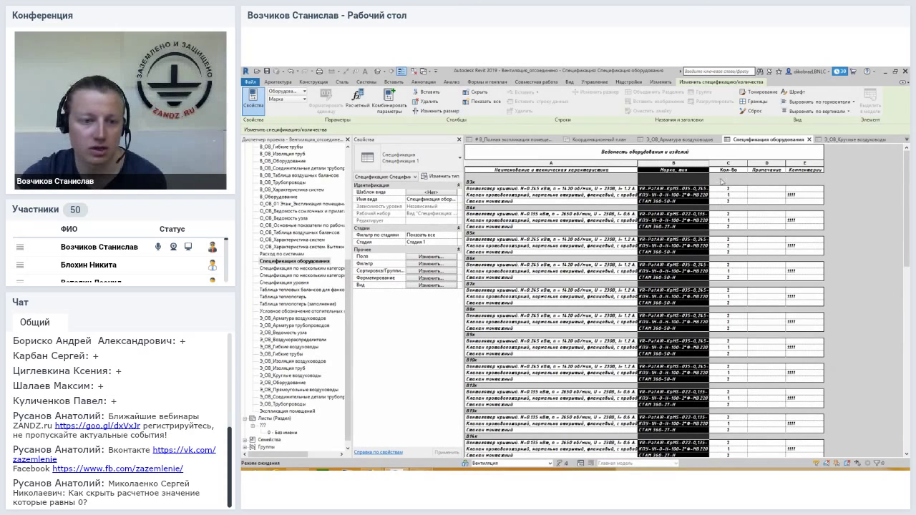
Set the schedule's title text to ADSK_Основной текст_5 and body text to ADSK_Основной текст_2
click(430, 286)
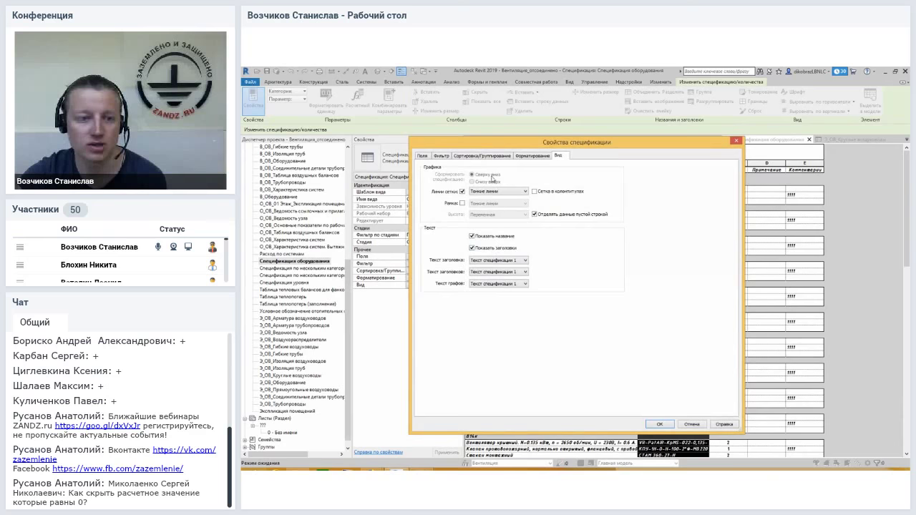
drag(490, 146, 385, 145)
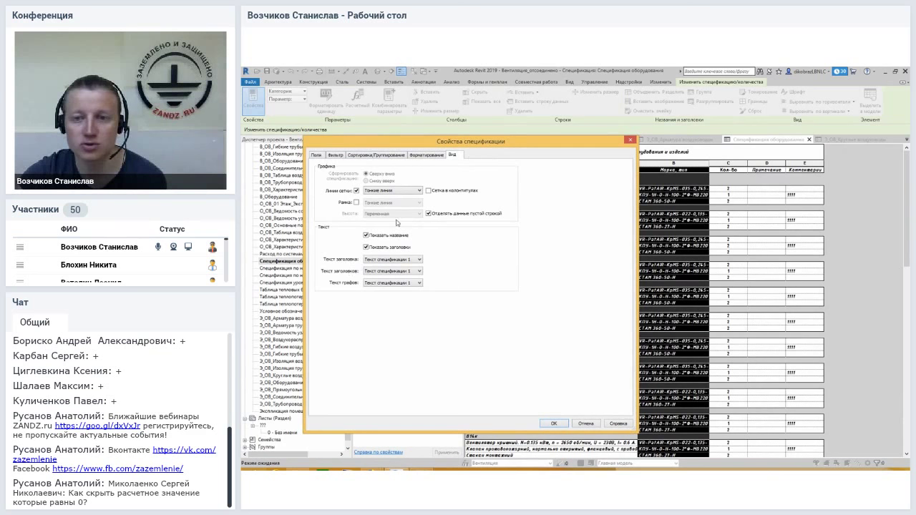
drag(472, 146, 503, 221)
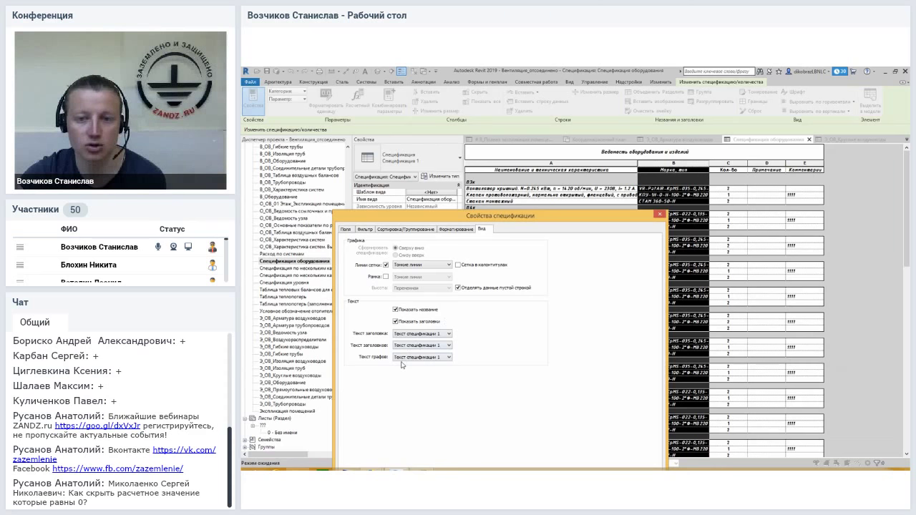
mouse_move(595, 221)
mouse_down()
mouse_move(514, 284)
mouse_move(513, 183)
mouse_move(619, 165)
mouse_up()
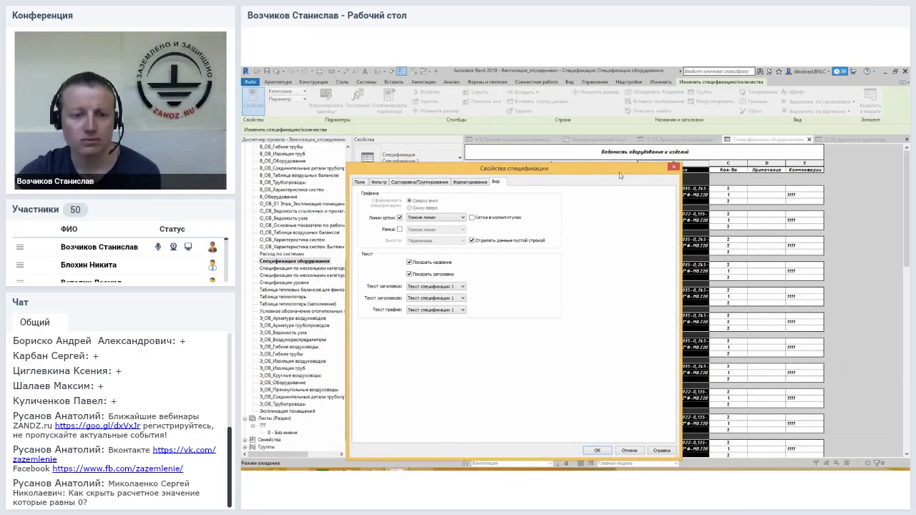
click(450, 311)
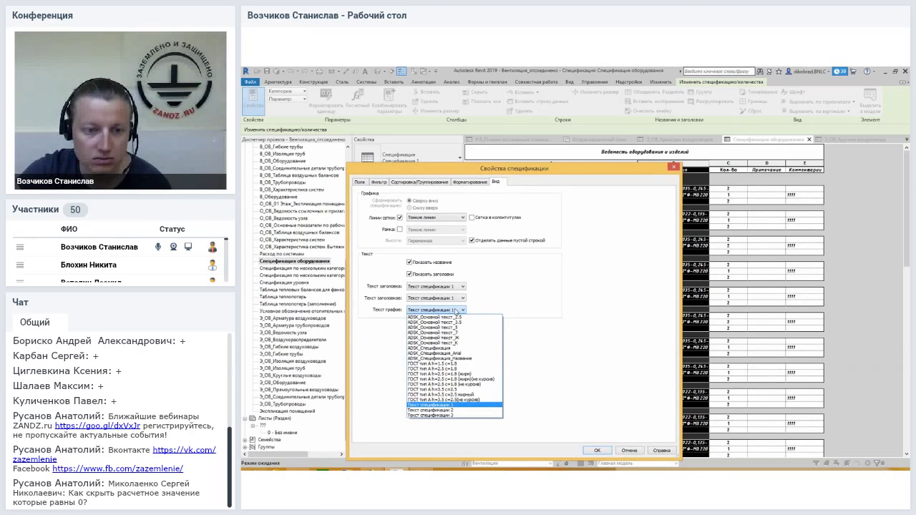
click(552, 322)
click(447, 286)
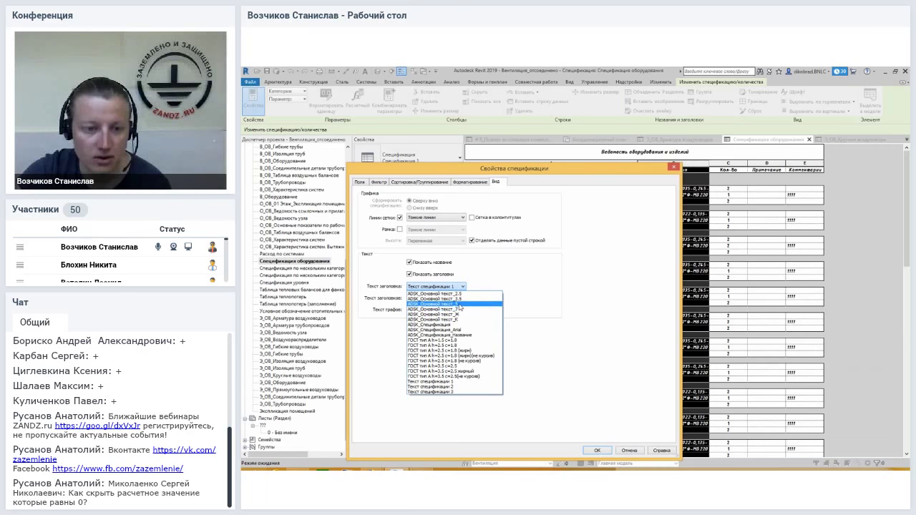
click(459, 304)
click(449, 298)
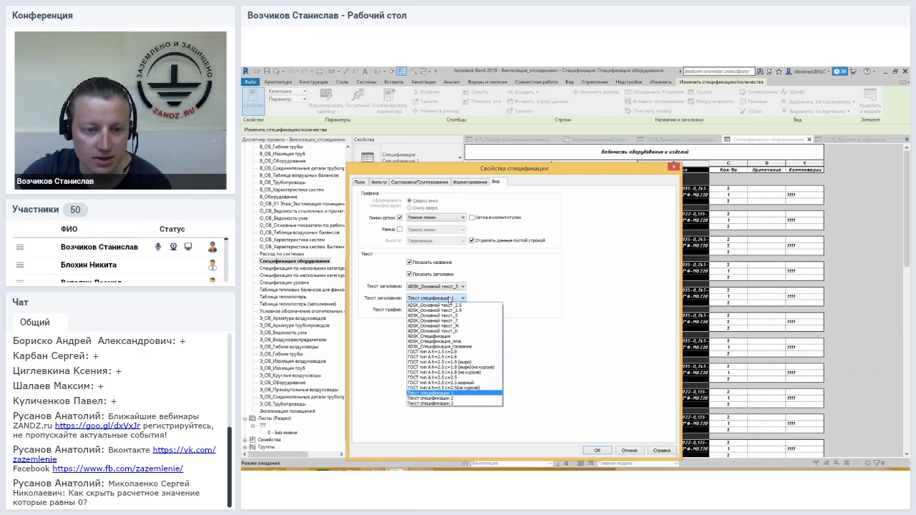
click(449, 298)
click(448, 310)
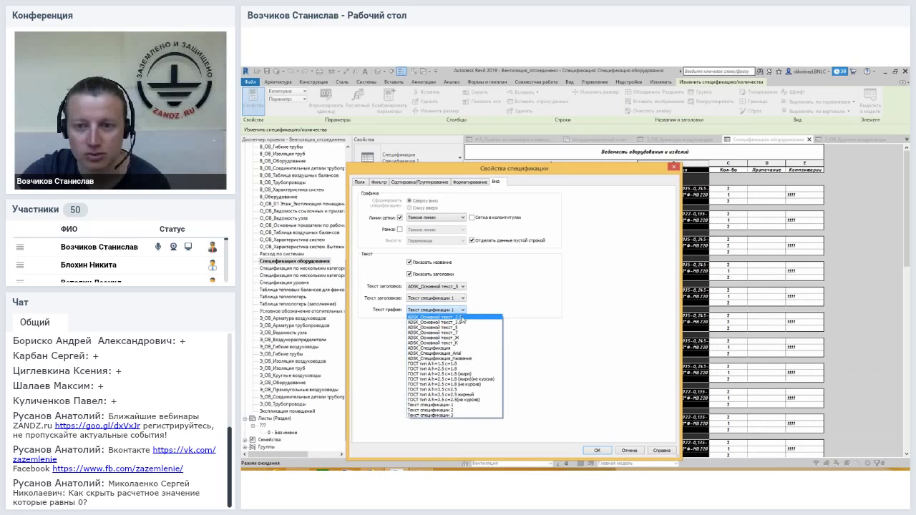
click(462, 317)
click(602, 453)
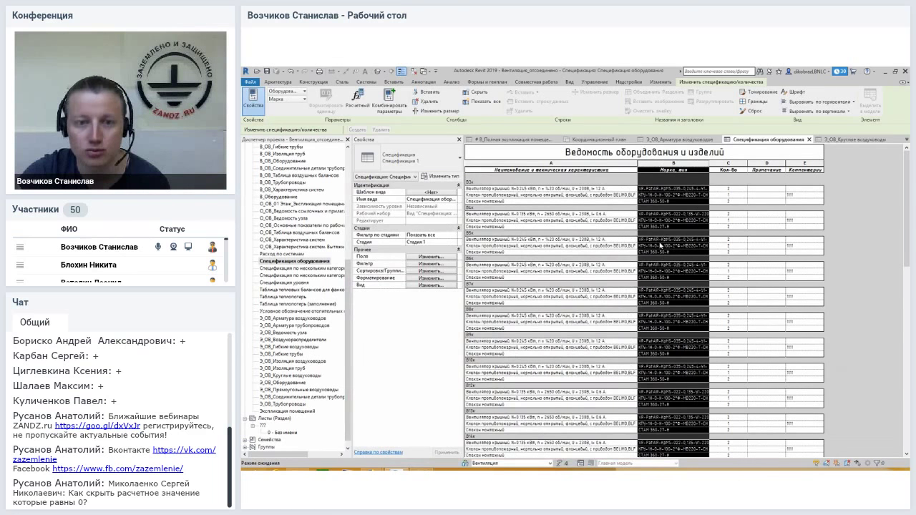
Check the restyled title and data cells, then select sheet '0 - Без имени' in the project list
click(576, 154)
click(580, 154)
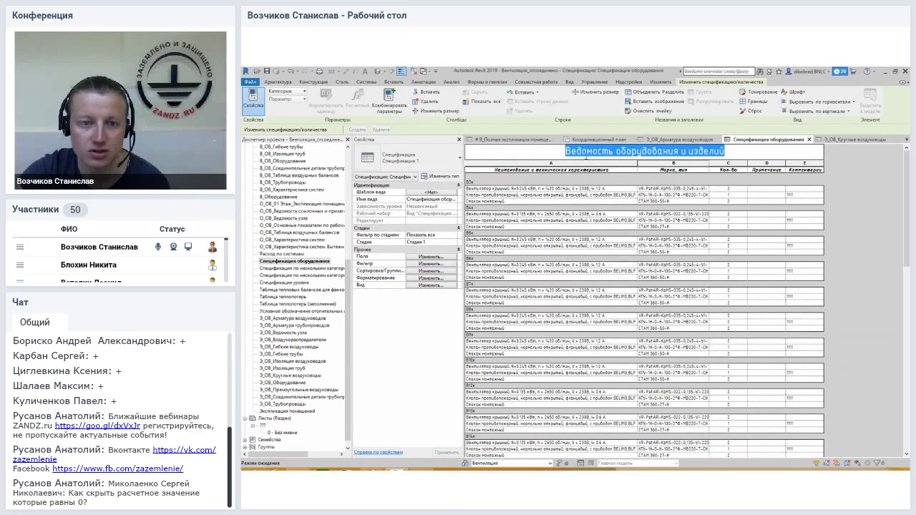
click(578, 189)
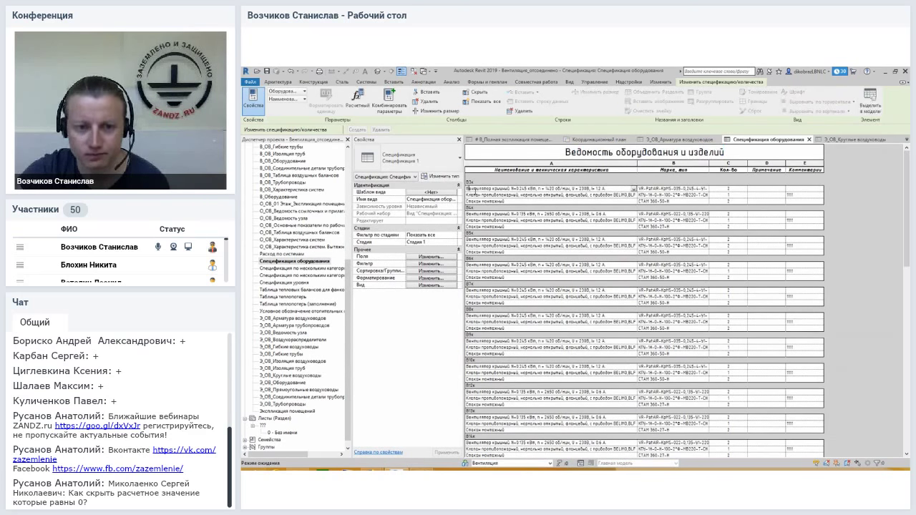
click(573, 203)
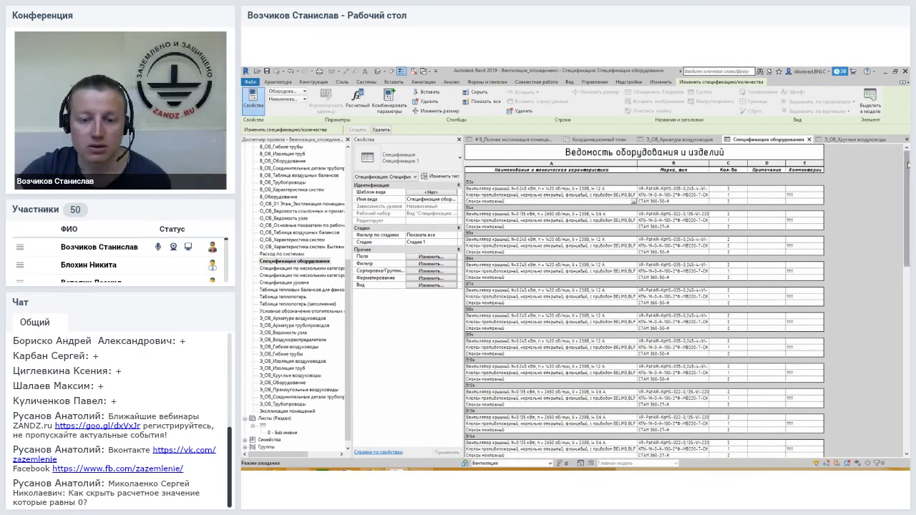
drag(906, 209, 890, 360)
scroll(891, 360, up, 20)
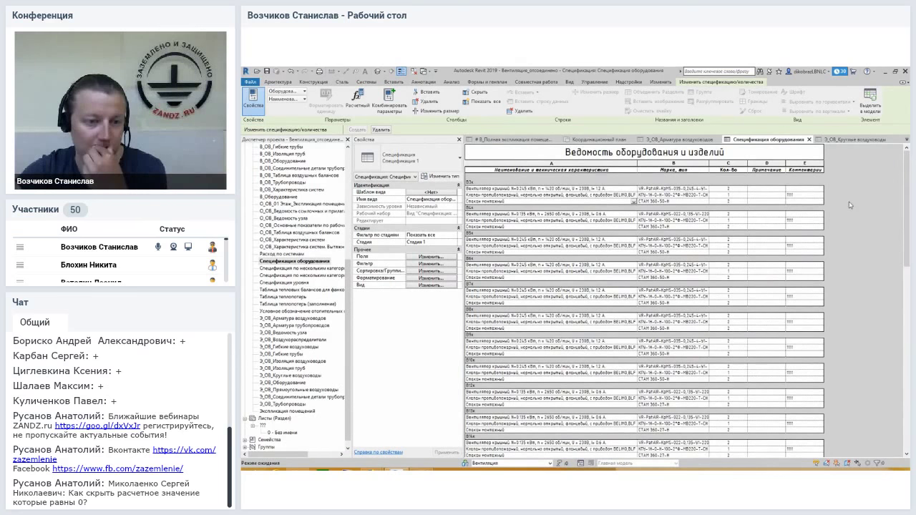
drag(349, 327, 351, 334)
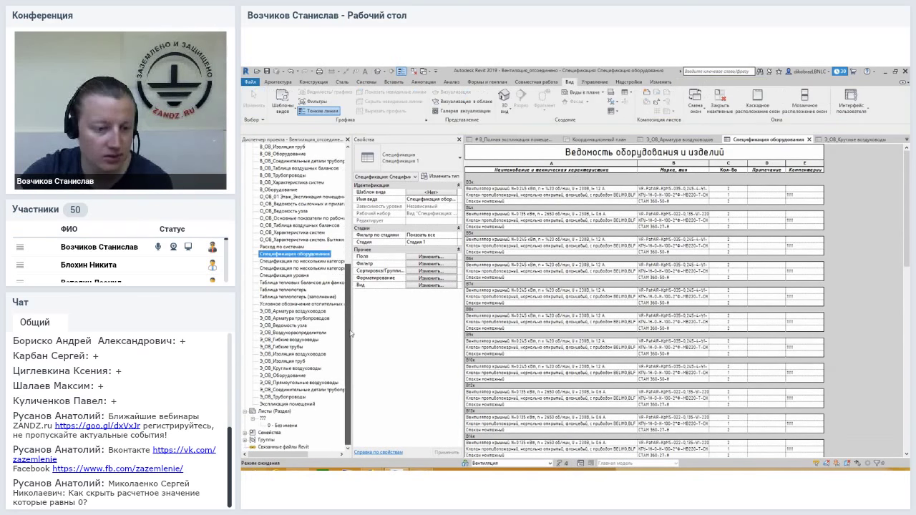
click(285, 425)
Open sheet '0 - Без имени' and browse the Place View list, closing it without placing anything
double_click(285, 425)
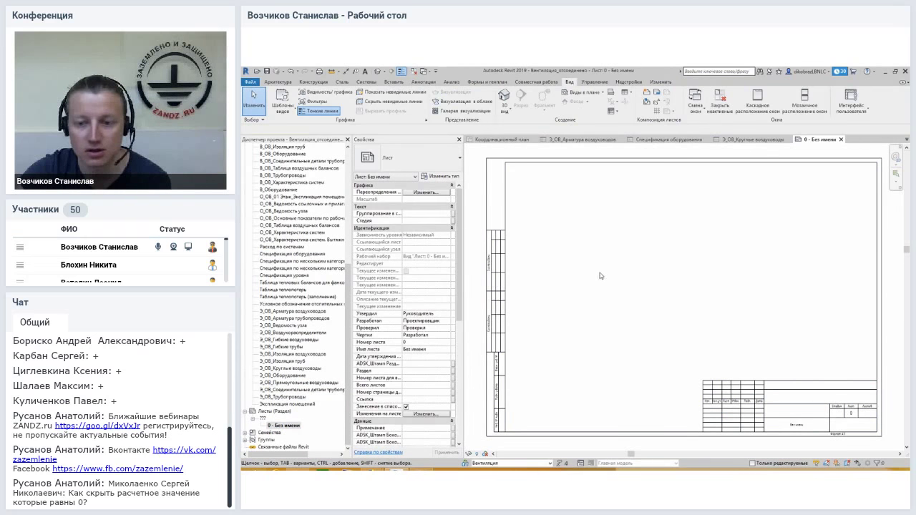
scroll(604, 275, down, 3)
scroll(653, 332, up, 1)
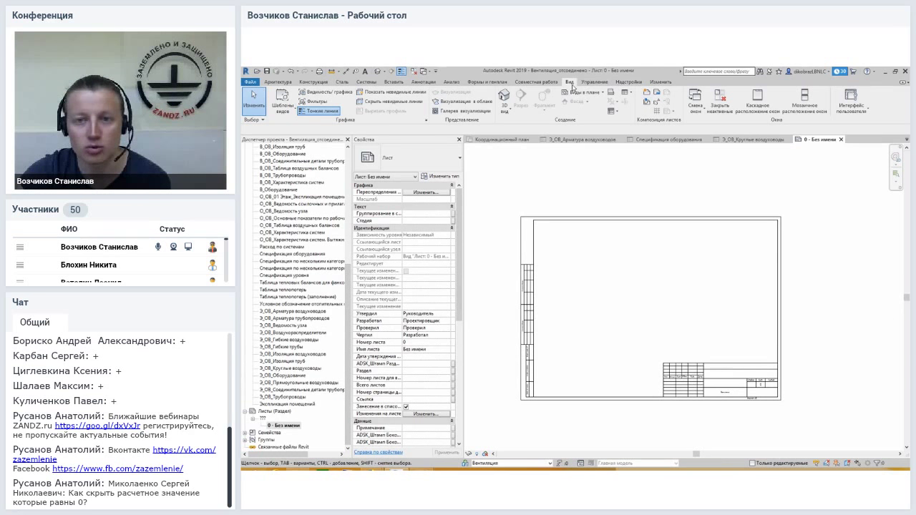
click(646, 102)
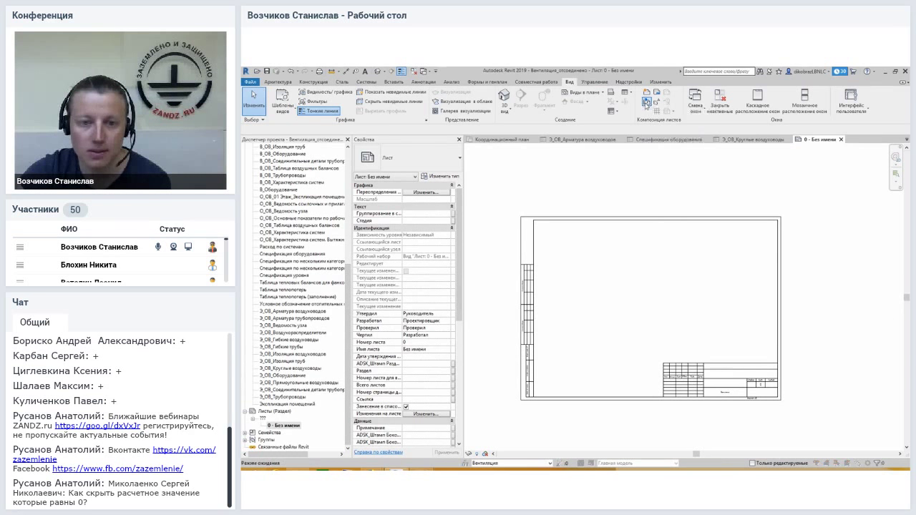
drag(629, 230, 636, 309)
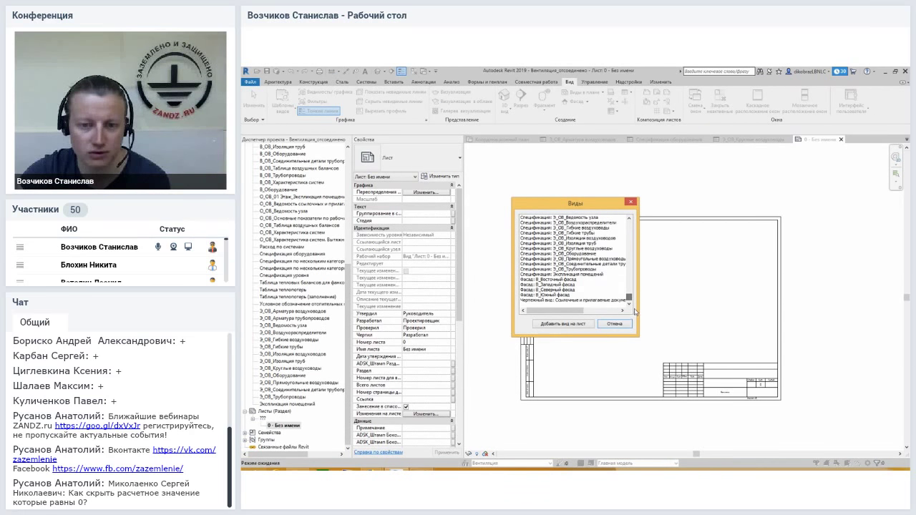
scroll(594, 278, up, 5)
mouse_move(631, 294)
mouse_down()
mouse_move(628, 277)
mouse_move(631, 305)
mouse_up()
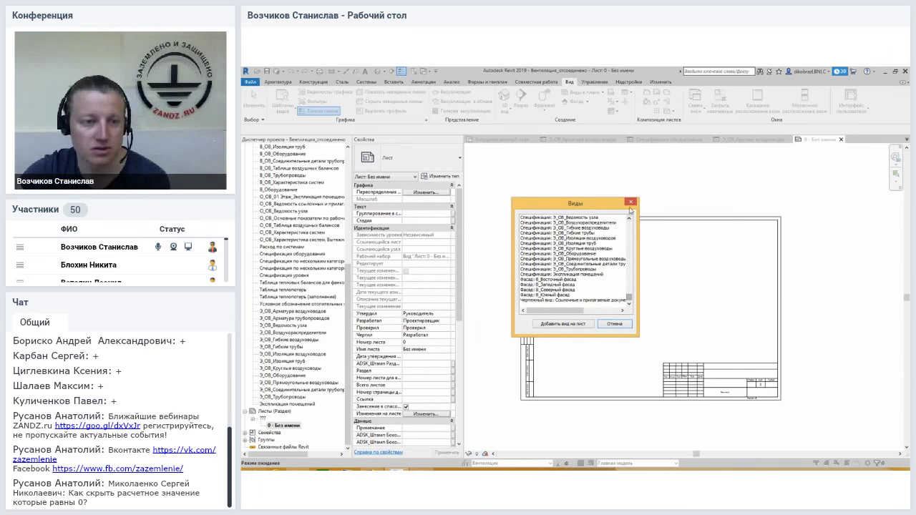
click(630, 205)
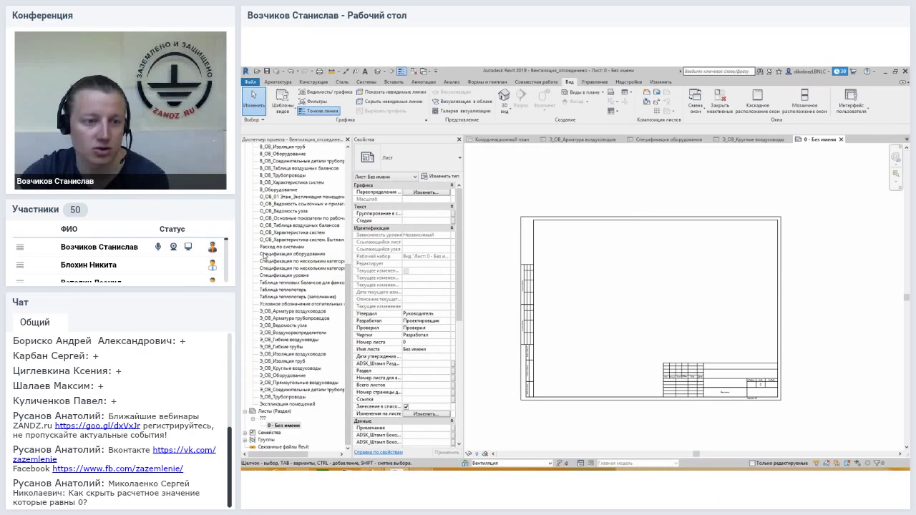
click(318, 255)
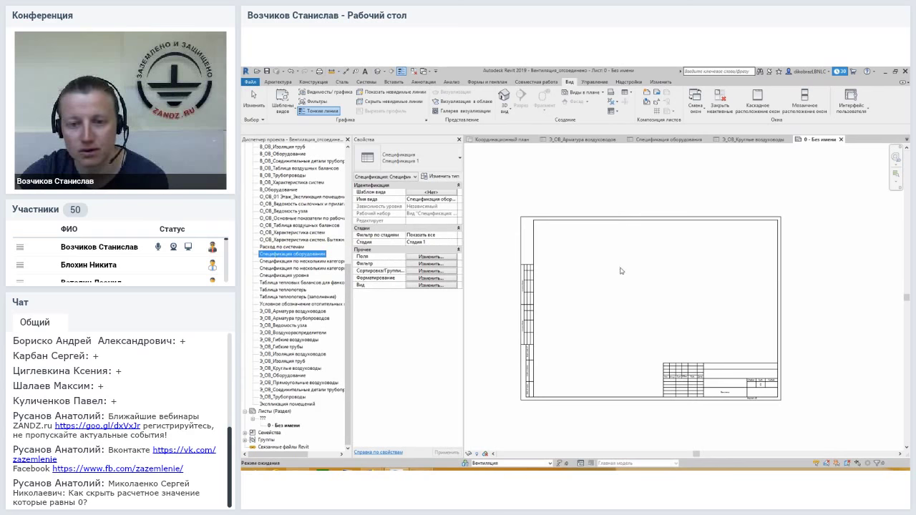
drag(624, 276, 625, 278)
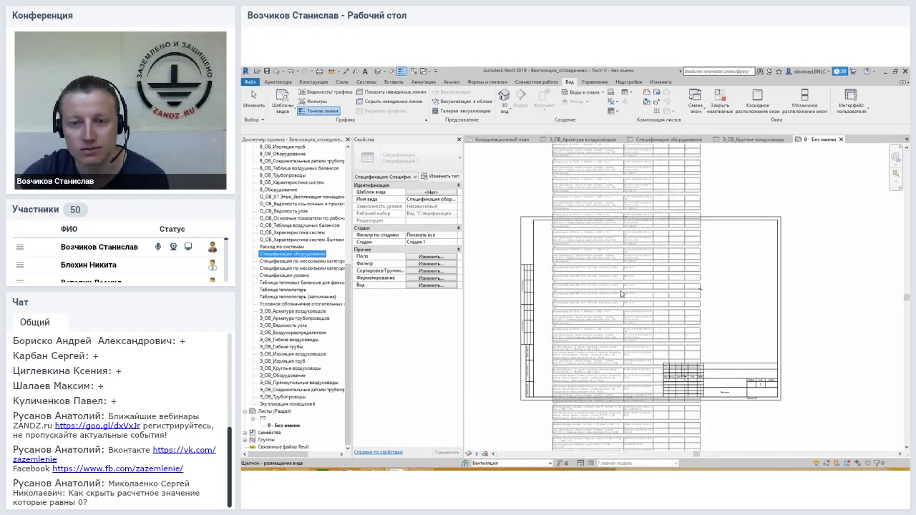
click(620, 297)
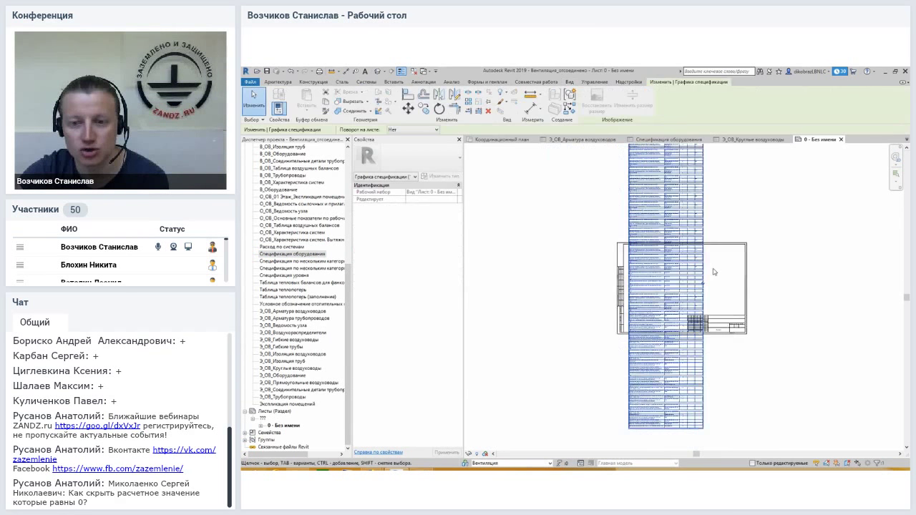
scroll(714, 272, down, 3)
scroll(803, 254, up, 1)
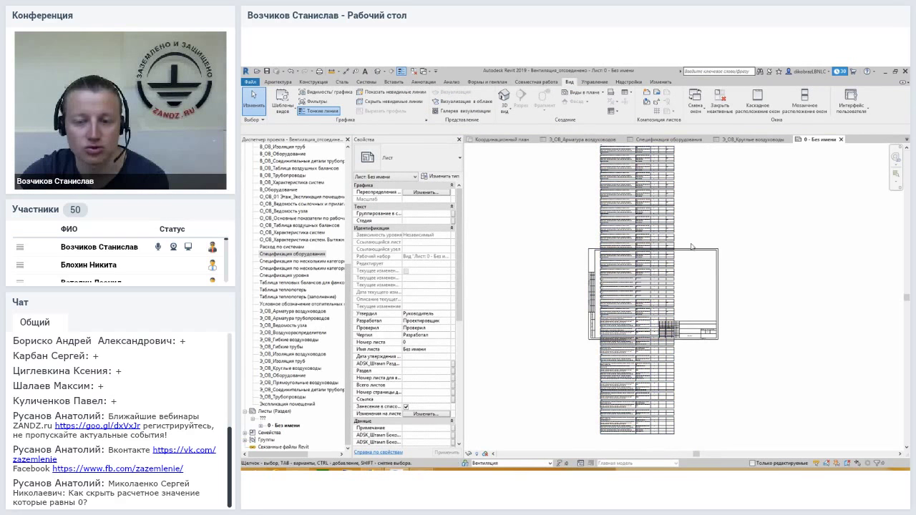
click(666, 230)
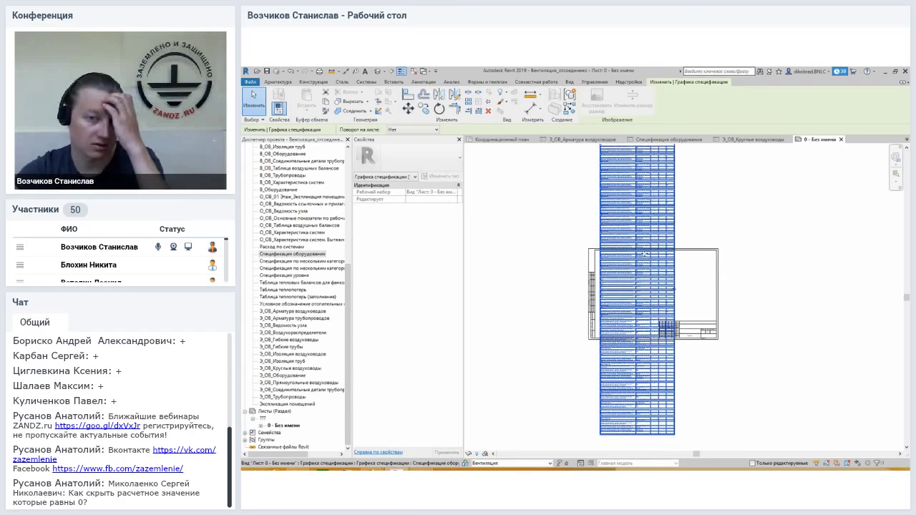
click(694, 252)
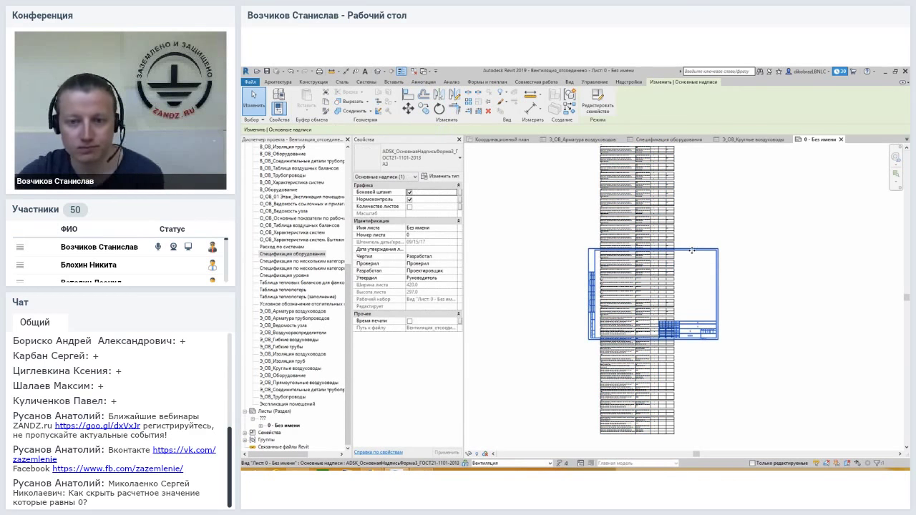
click(692, 220)
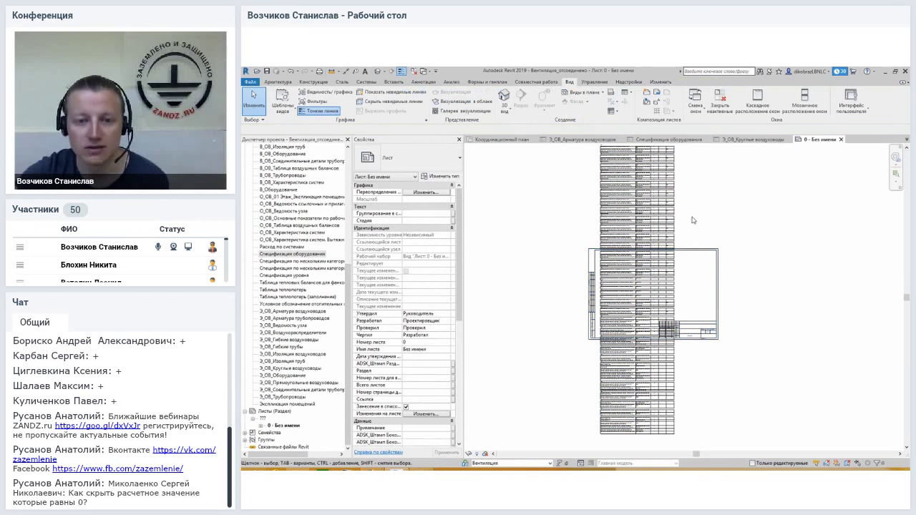
scroll(698, 211, up, 2)
scroll(644, 229, up, 2)
scroll(572, 240, up, 2)
scroll(522, 247, down, 1)
scroll(521, 247, down, 3)
click(578, 249)
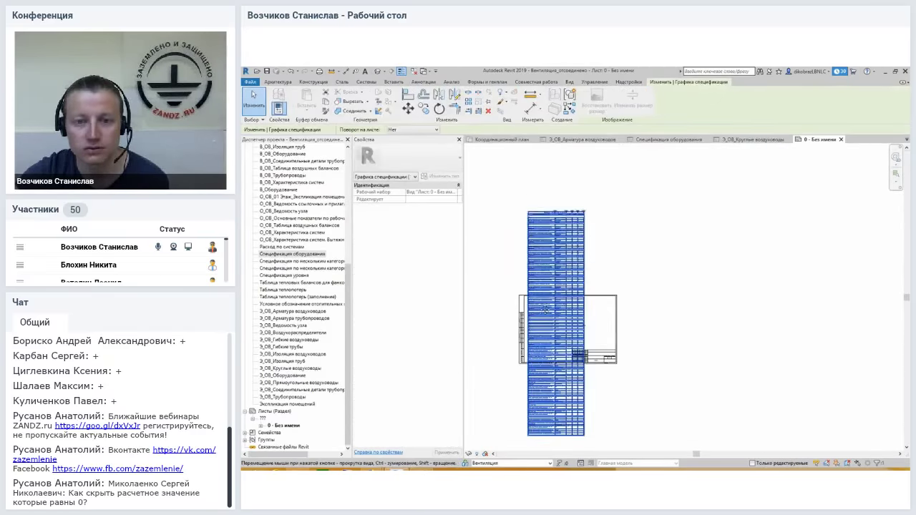
click(408, 112)
scroll(529, 201, up, 2)
scroll(533, 203, up, 2)
scroll(535, 204, up, 2)
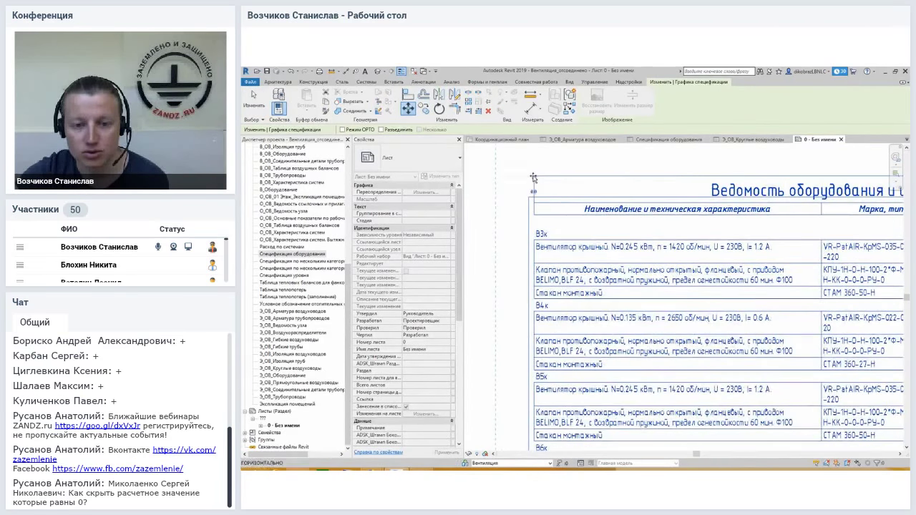
scroll(535, 204, down, 3)
scroll(581, 290, down, 2)
scroll(573, 288, up, 3)
scroll(543, 279, up, 2)
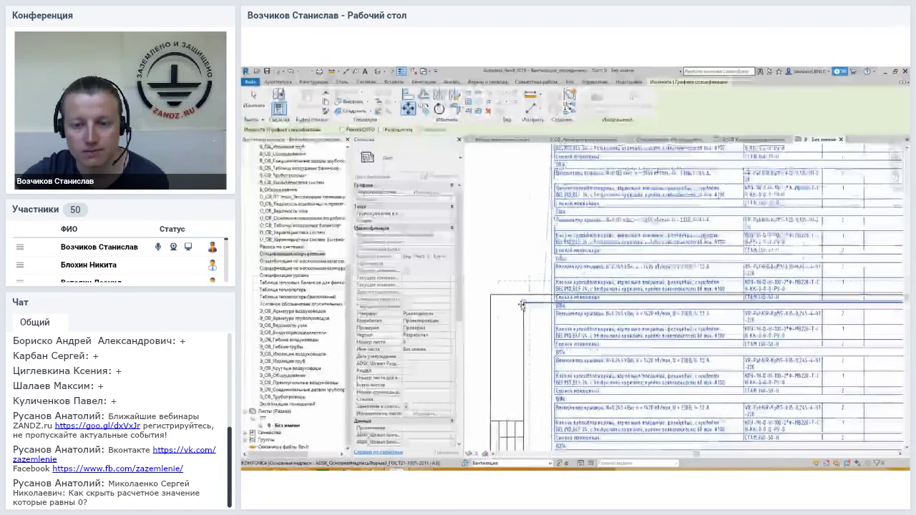
click(540, 278)
scroll(565, 279, down, 2)
scroll(622, 286, down, 2)
scroll(644, 273, down, 1)
scroll(644, 273, up, 2)
click(648, 279)
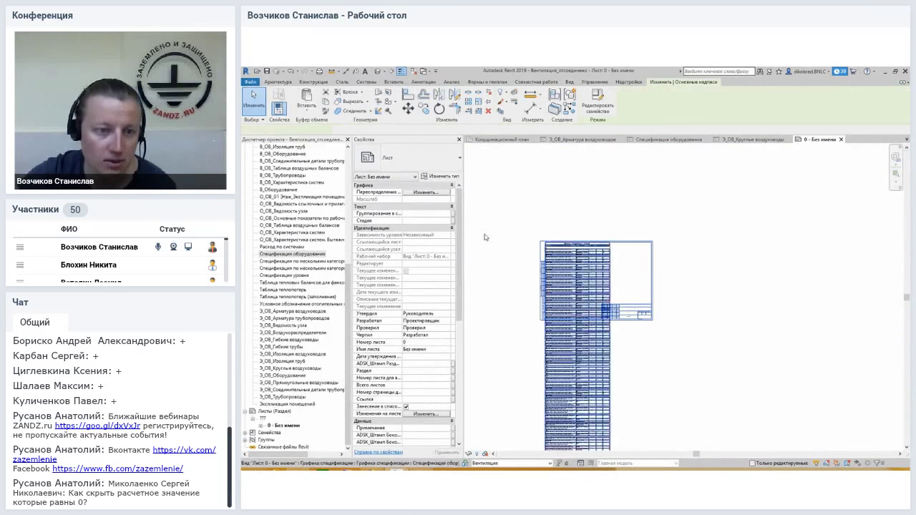
Switch the title block to A1A and move the equipment schedule to the frame's top-left corner
click(425, 163)
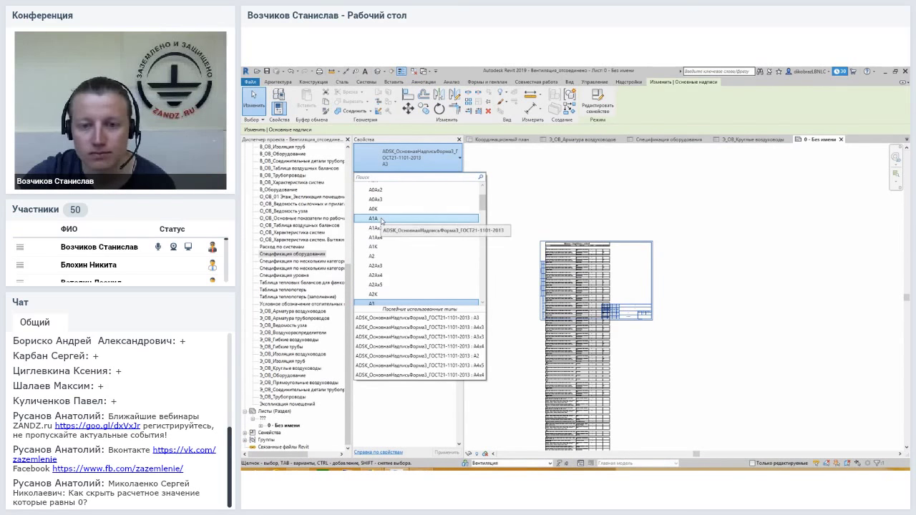
click(598, 250)
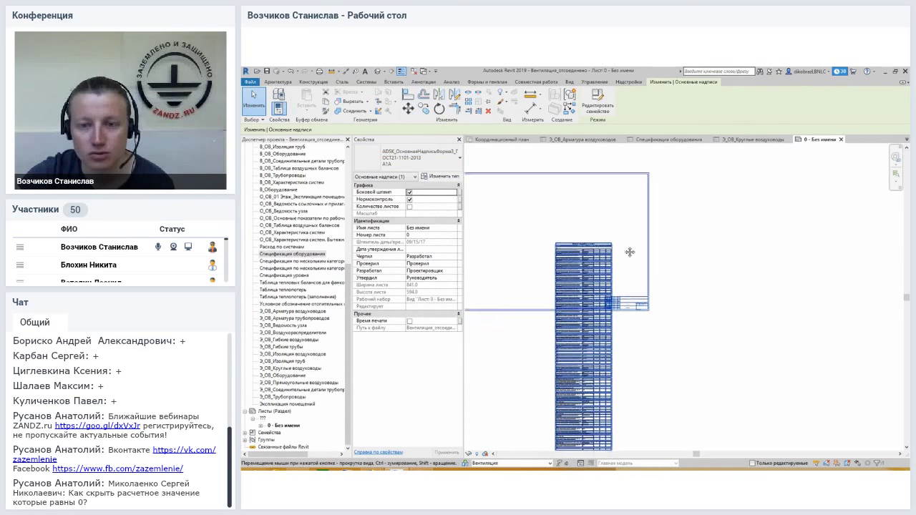
click(407, 107)
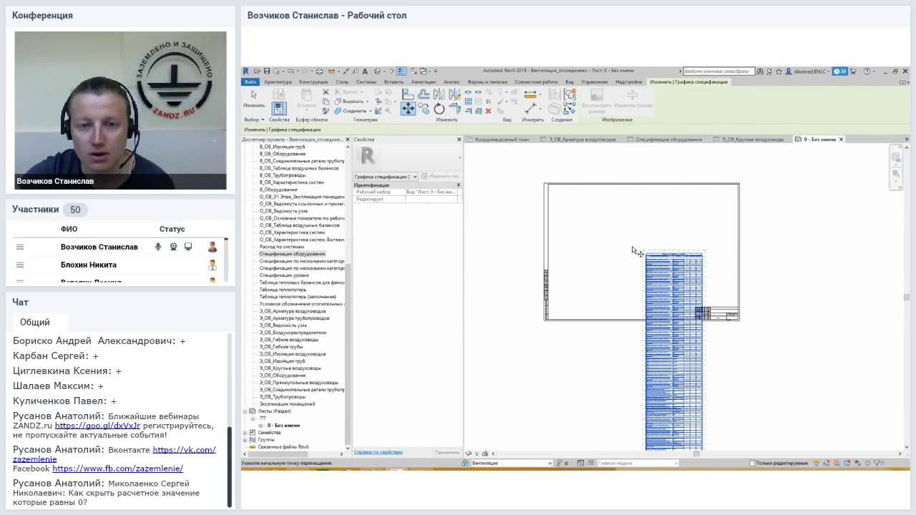
click(651, 254)
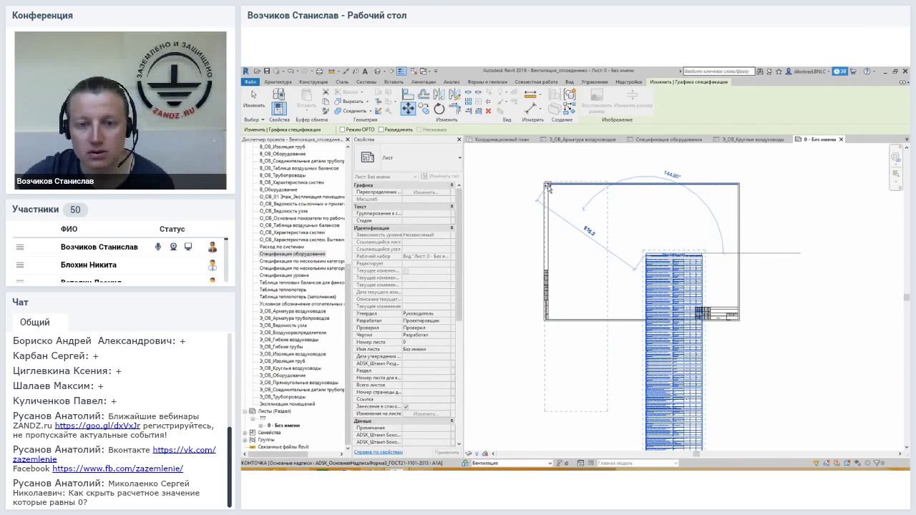
click(547, 186)
click(563, 284)
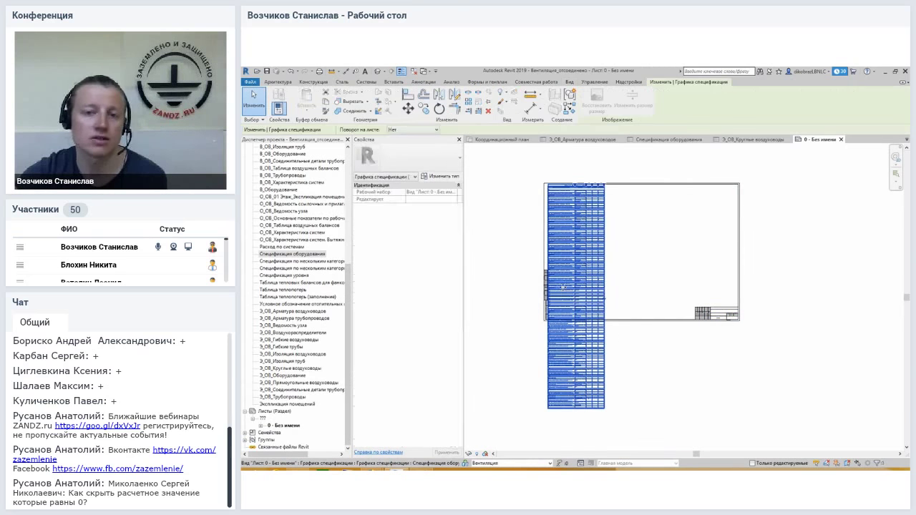
click(614, 358)
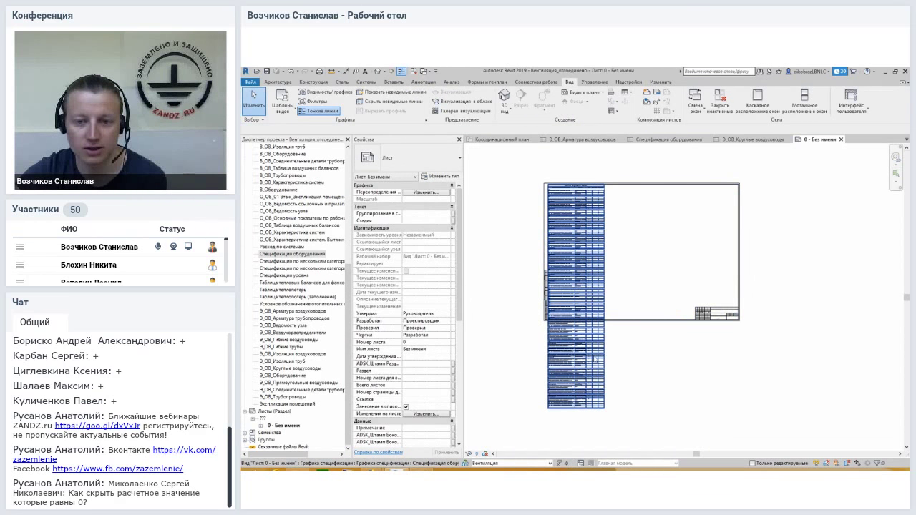
scroll(596, 295, up, 3)
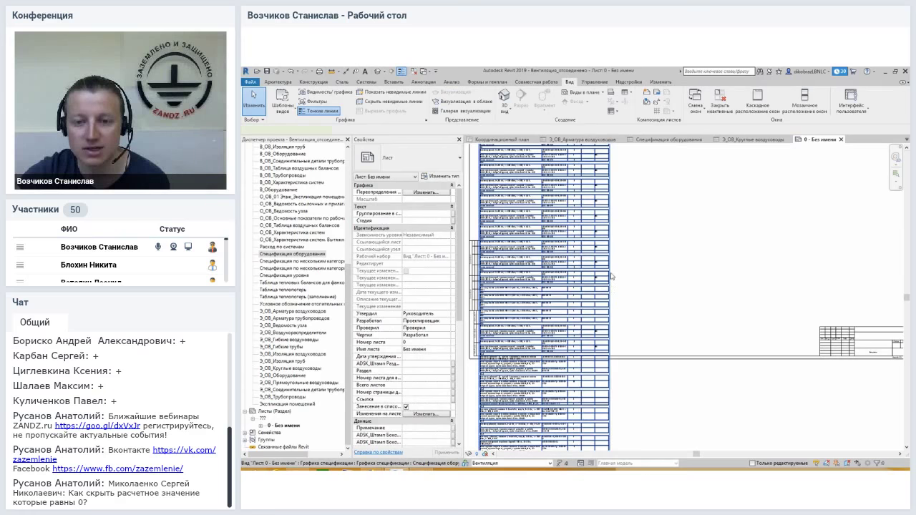
click(610, 276)
scroll(642, 278, down, 4)
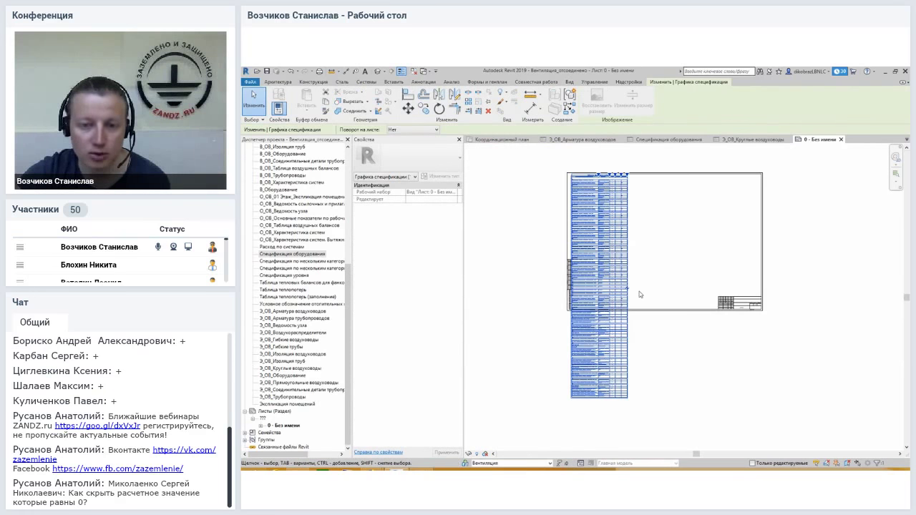
scroll(640, 294, up, 3)
Break the equipment schedule at the sheet's bottom edge into a second side-by-side column
mouse_move(624, 293)
middle_down()
mouse_move(639, 288)
mouse_move(641, 274)
middle_up()
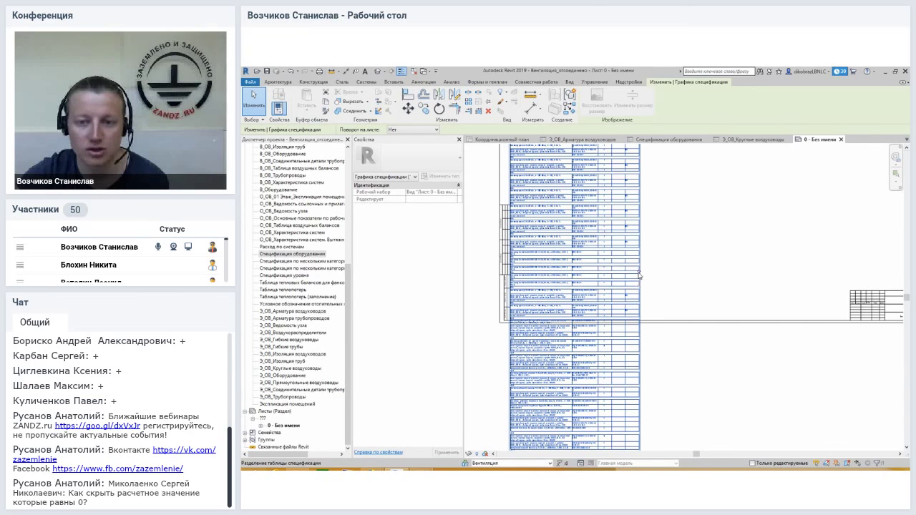
scroll(644, 286, down, 2)
scroll(652, 309, down, 2)
scroll(672, 315, down, 2)
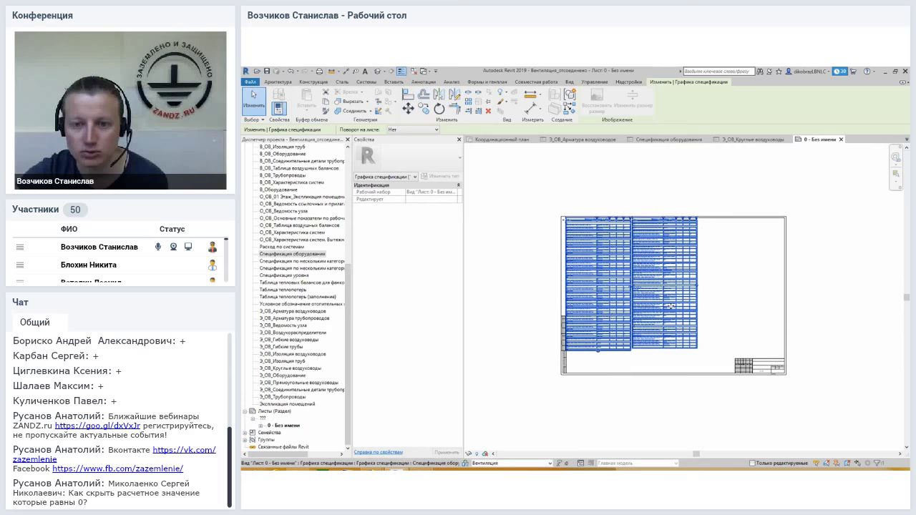
scroll(643, 287, up, 2)
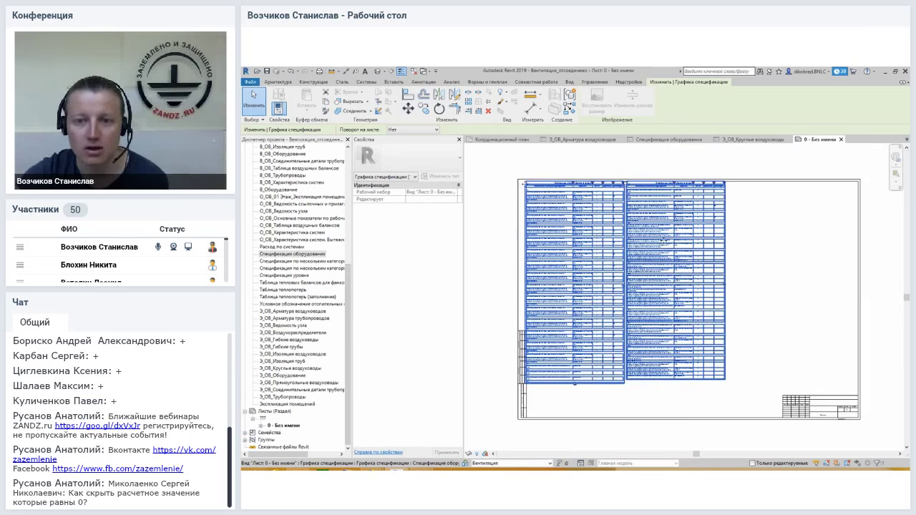
click(680, 161)
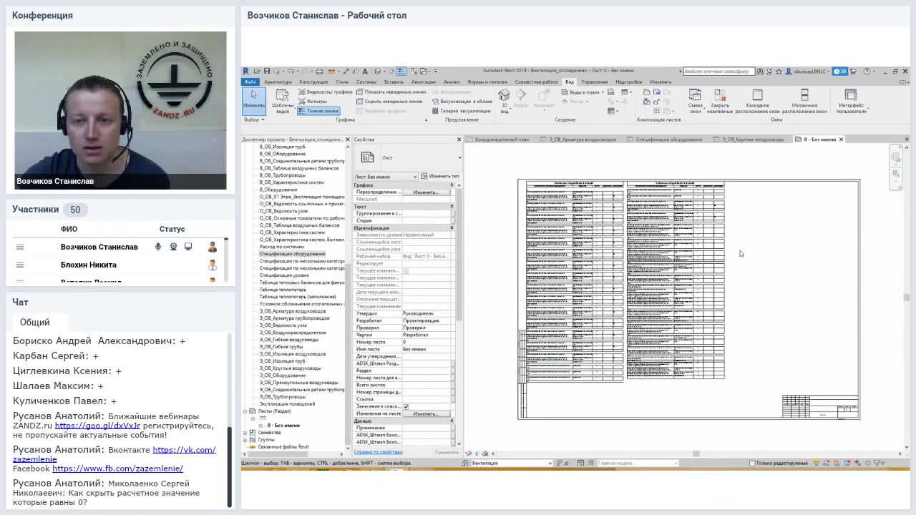
scroll(548, 188, up, 4)
scroll(548, 189, up, 1)
Select the split schedule and shift it left to a new position on the sheet
scroll(548, 188, down, 3)
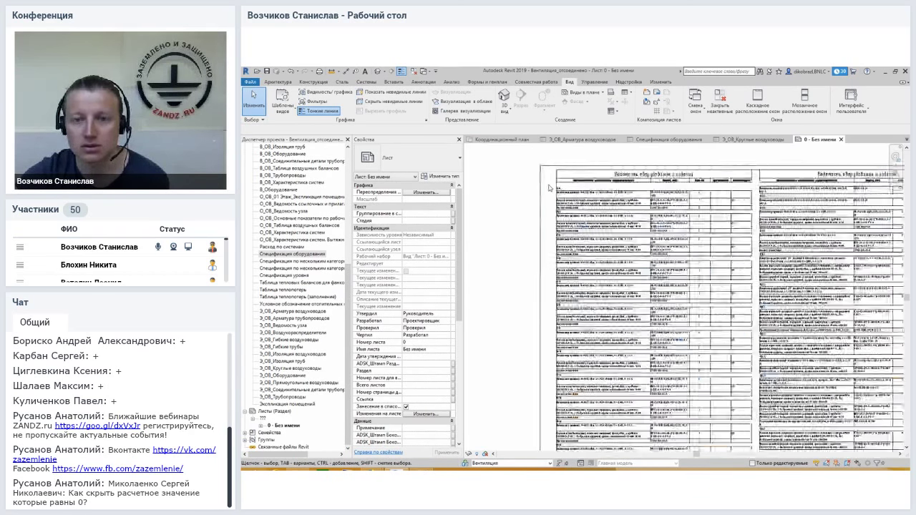
scroll(548, 188, down, 2)
click(633, 184)
scroll(578, 231, up, 1)
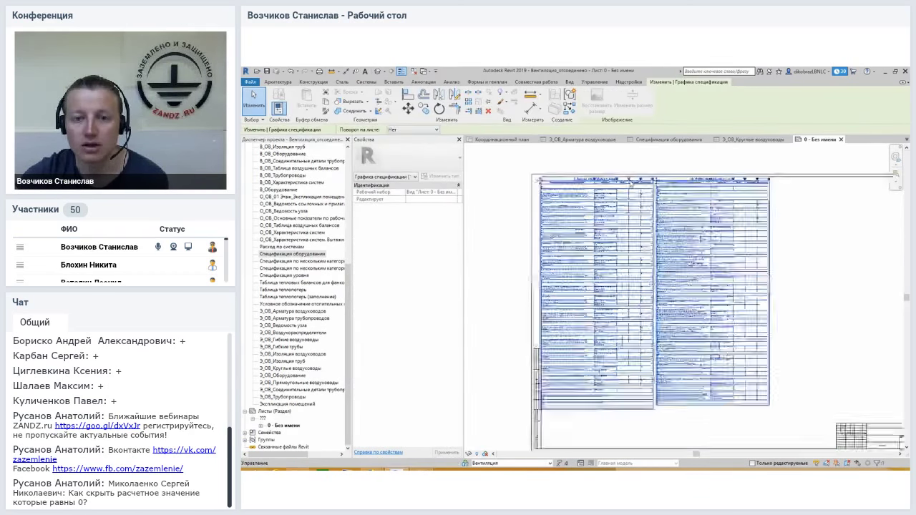
scroll(578, 232, up, 2)
scroll(578, 232, up, 1)
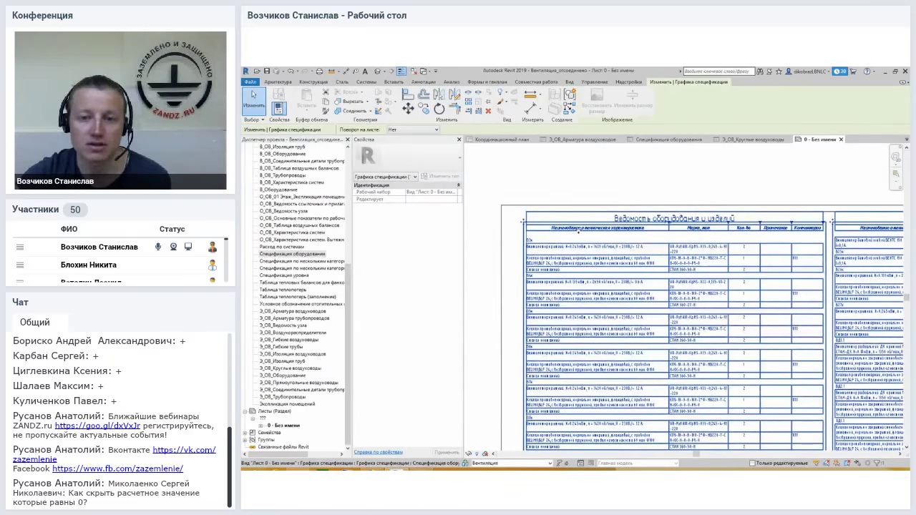
key(Escape)
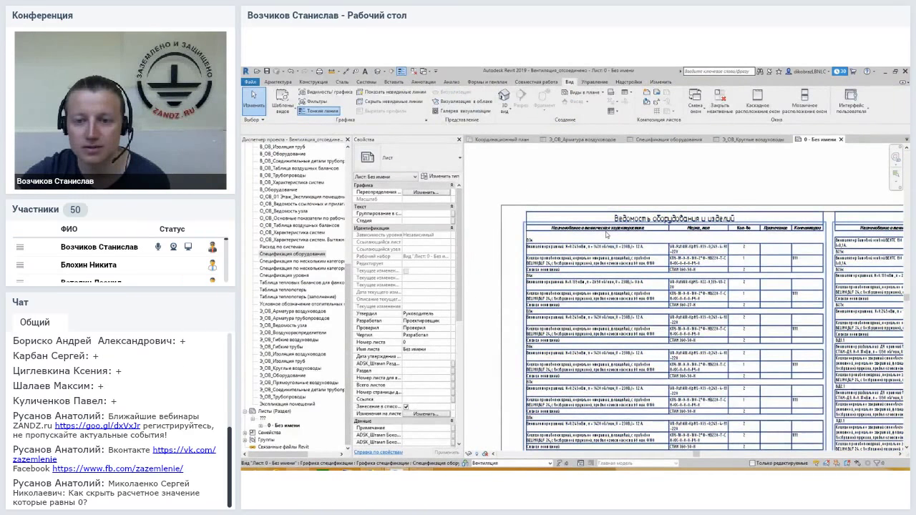
click(606, 234)
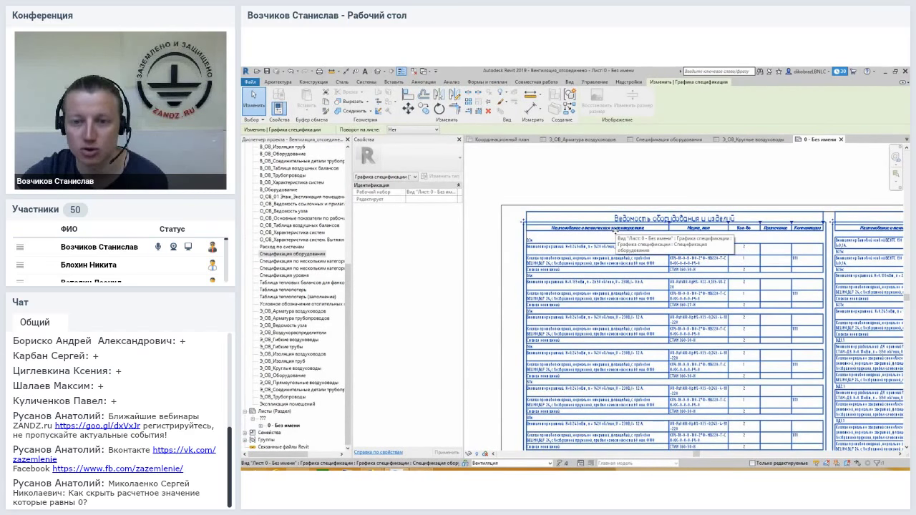
scroll(670, 226, up, 5)
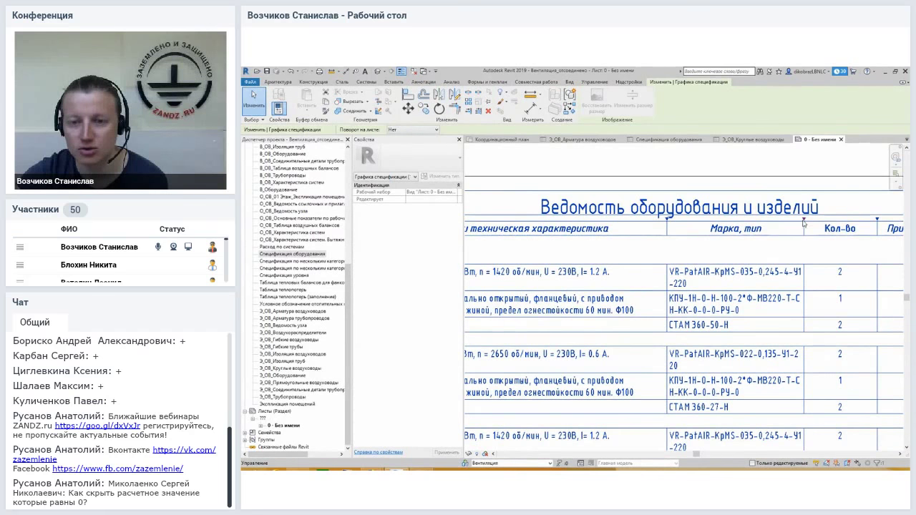
mouse_move(803, 224)
mouse_down()
mouse_move(645, 226)
mouse_move(702, 224)
mouse_up()
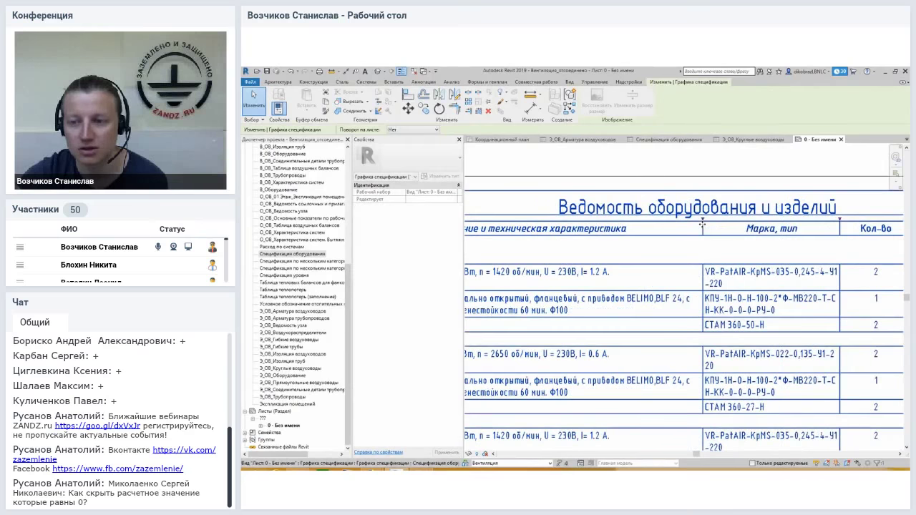
mouse_move(812, 222)
mouse_down()
mouse_move(775, 224)
mouse_move(809, 215)
mouse_up()
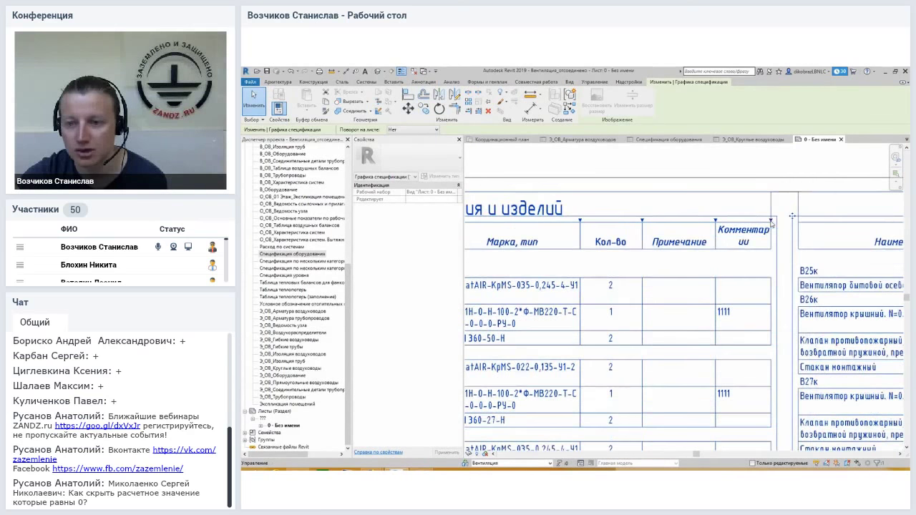
scroll(780, 222, down, 4)
scroll(772, 222, up, 2)
scroll(772, 222, up, 2)
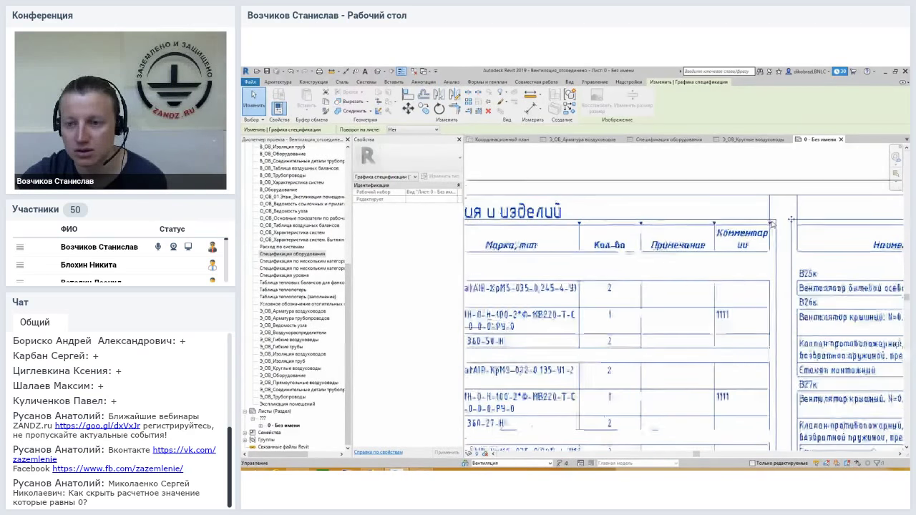
drag(789, 212, 789, 224)
Fine-tune the schedule's placement inside the A1 frame, then deselect it
scroll(787, 224, down, 1)
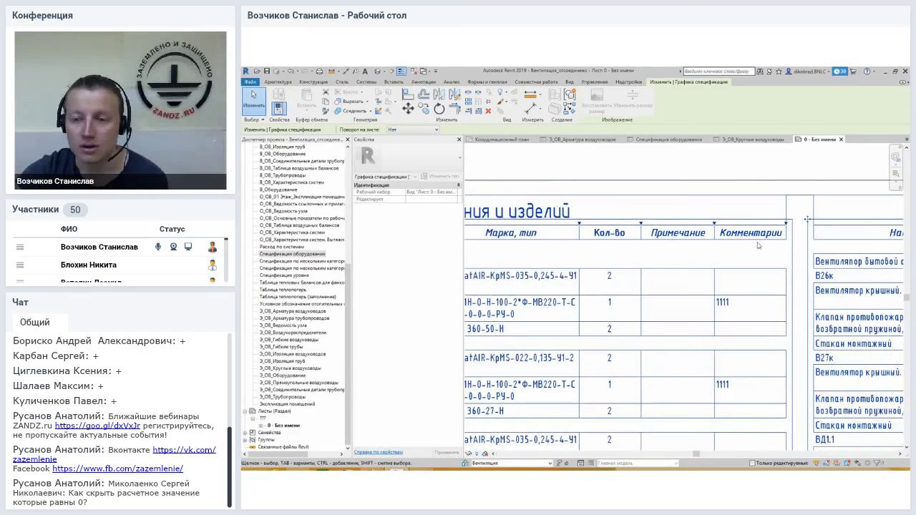
scroll(776, 226, down, 2)
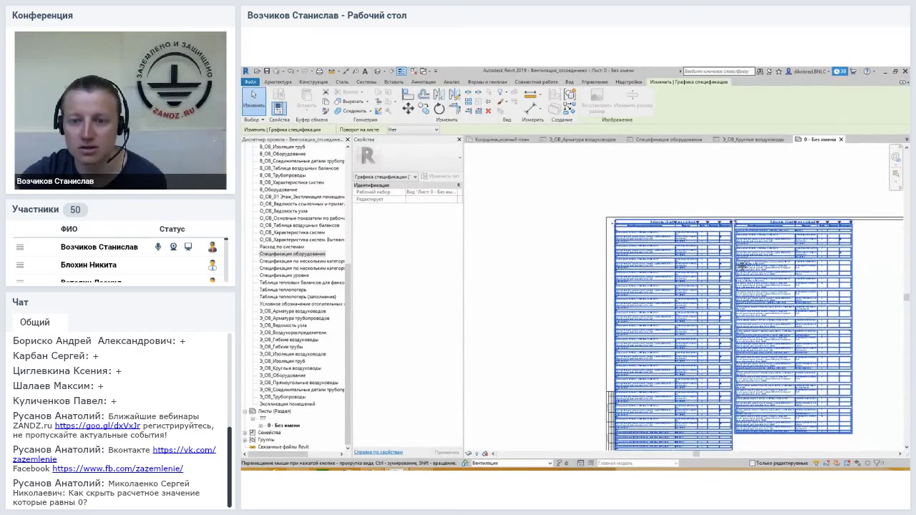
middle_drag(631, 226, 667, 222)
scroll(668, 222, up, 3)
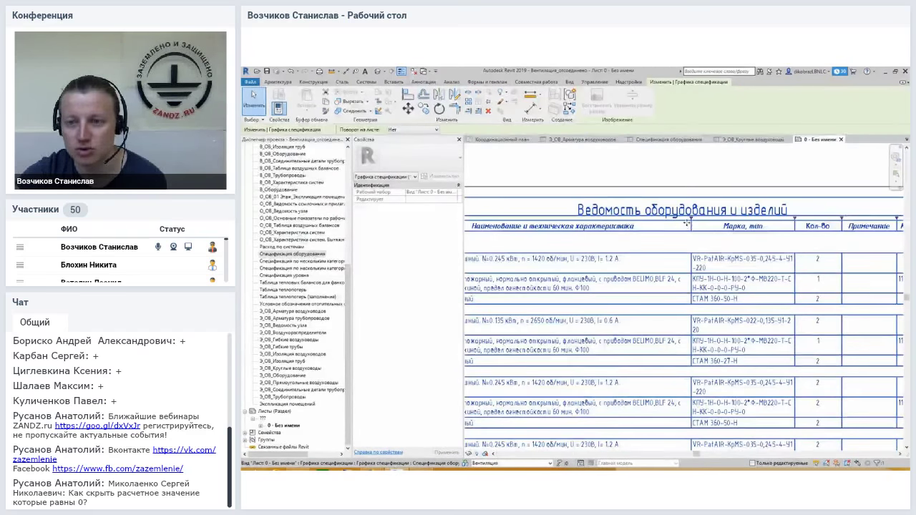
middle_drag(685, 224, 777, 238)
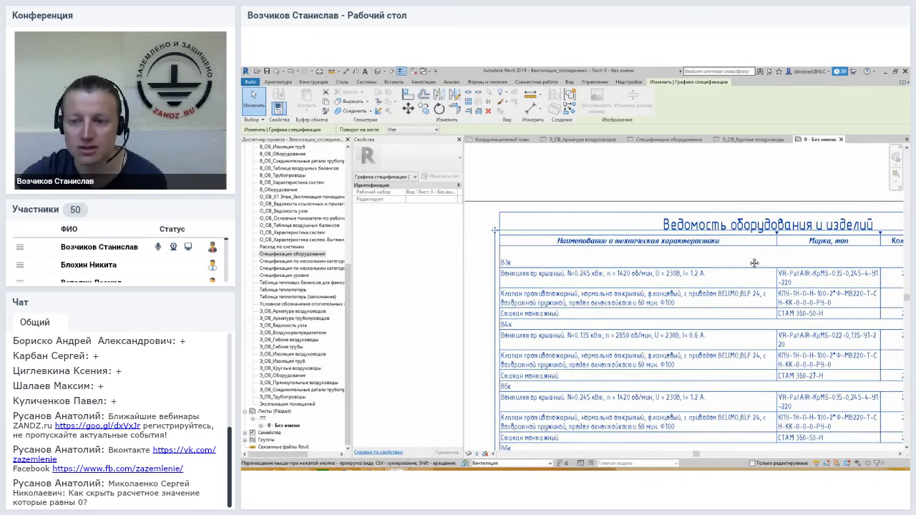
middle_drag(776, 244, 798, 247)
drag(797, 248, 786, 242)
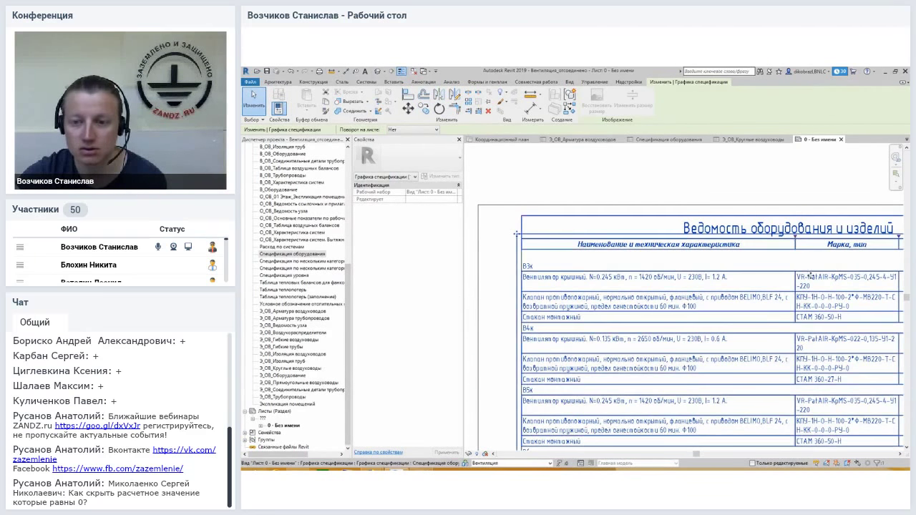
middle_drag(785, 242, 696, 253)
scroll(696, 252, down, 2)
scroll(694, 300, down, 3)
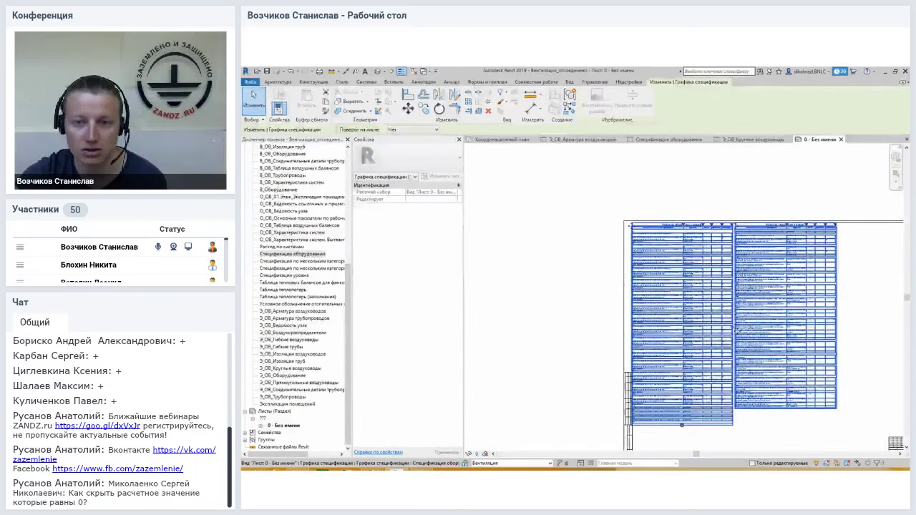
middle_drag(694, 327, 640, 274)
key(Escape)
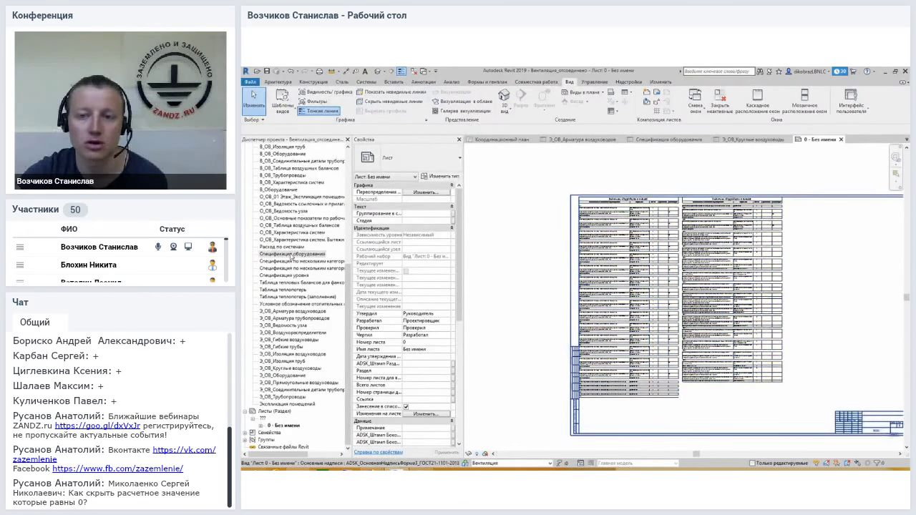
Open the Спецификация оборудования schedule view, then go back to sheet 0 - Без имени
double_click(292, 254)
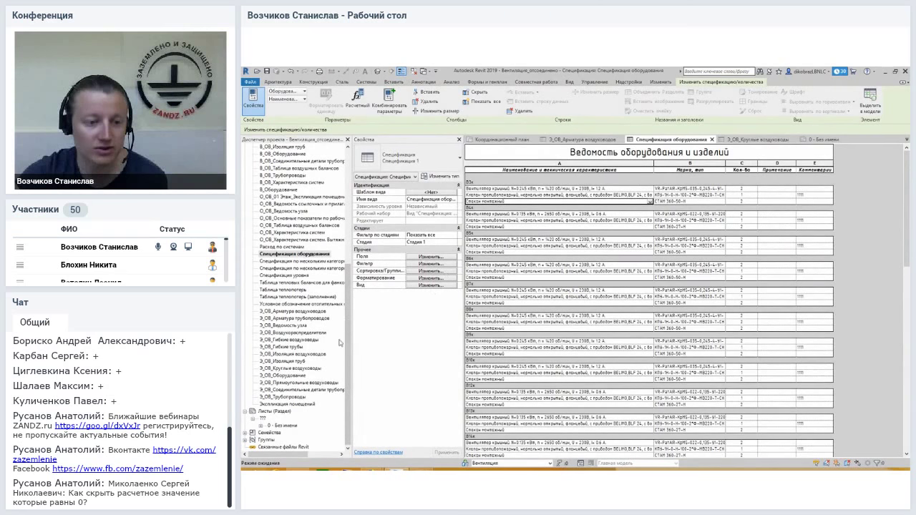
double_click(289, 425)
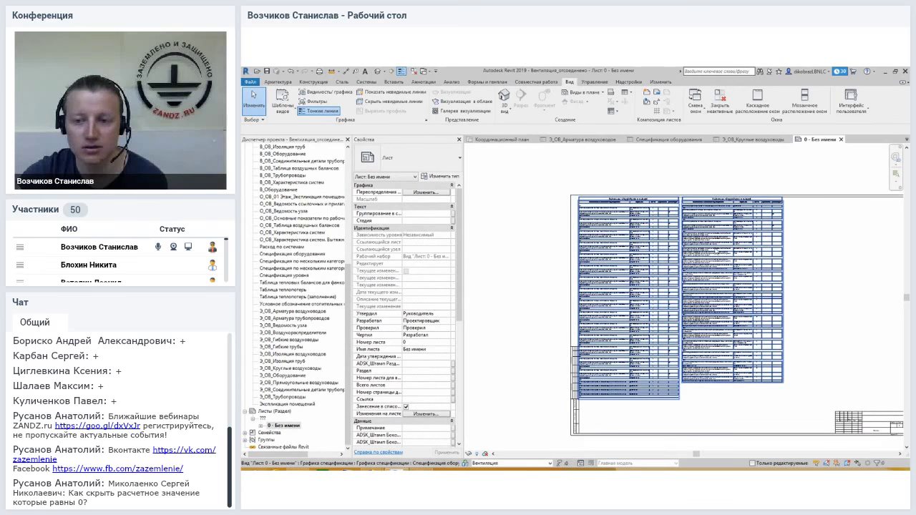
middle_drag(833, 280, 818, 272)
Open the placed equipment schedule from the sheet for editing and select column A
click(757, 243)
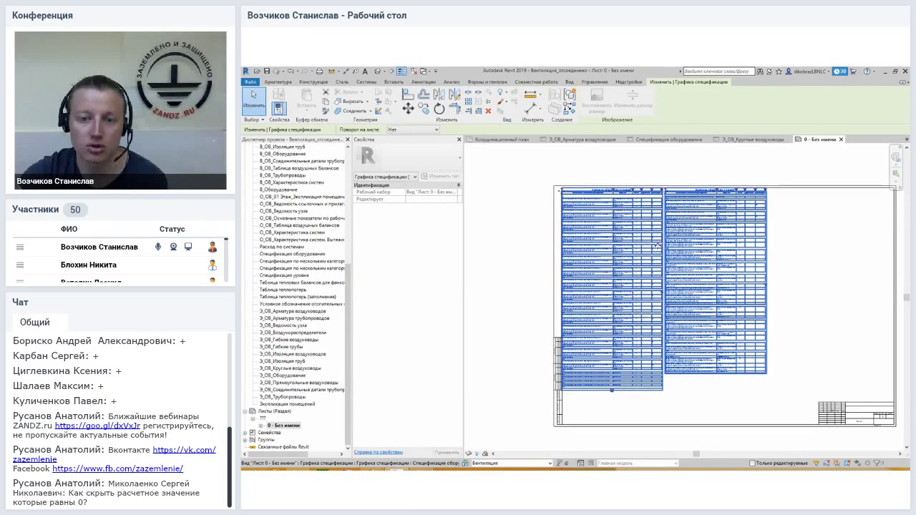
double_click(629, 239)
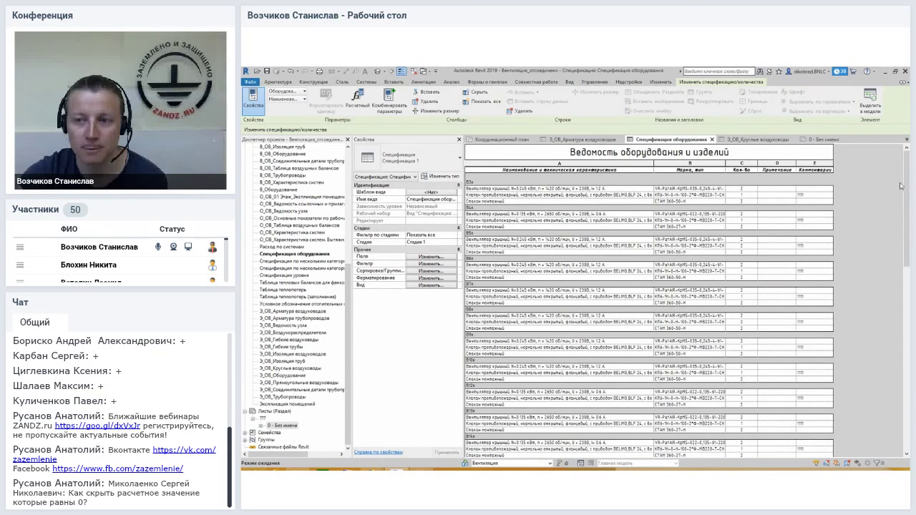
scroll(900, 186, down, 10)
scroll(900, 186, up, 10)
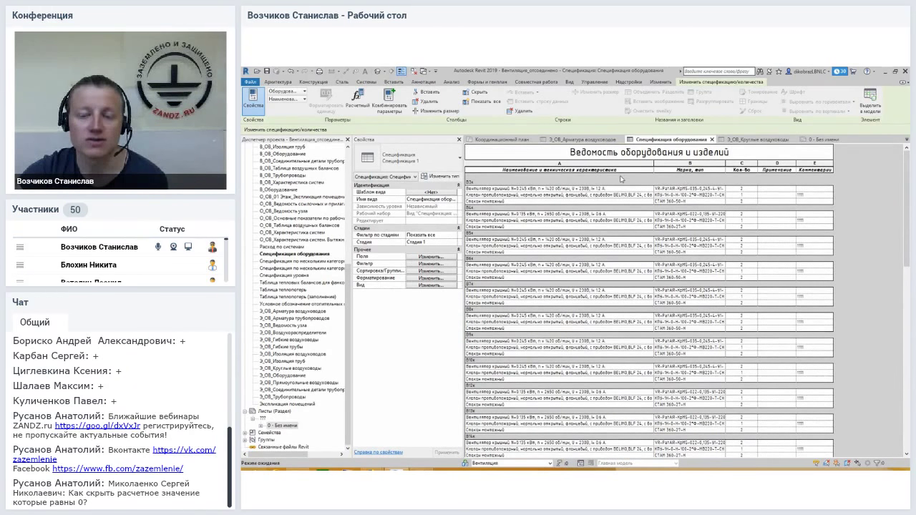
click(614, 165)
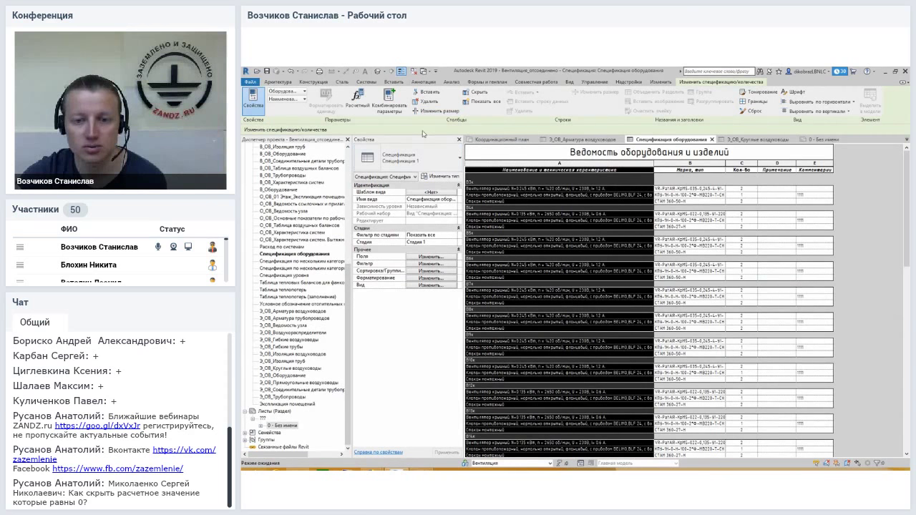
Resize schedule column A to 120 mm and column B to 95 mm
click(434, 111)
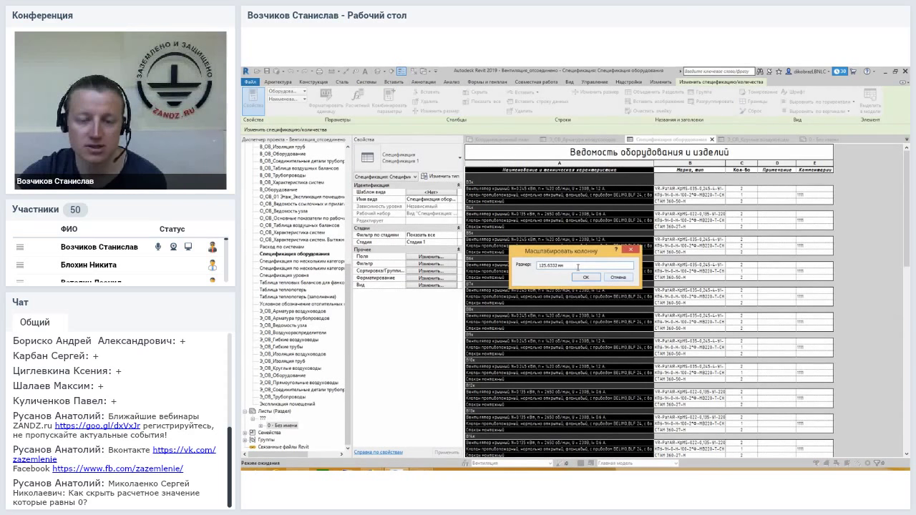
drag(567, 265, 537, 265)
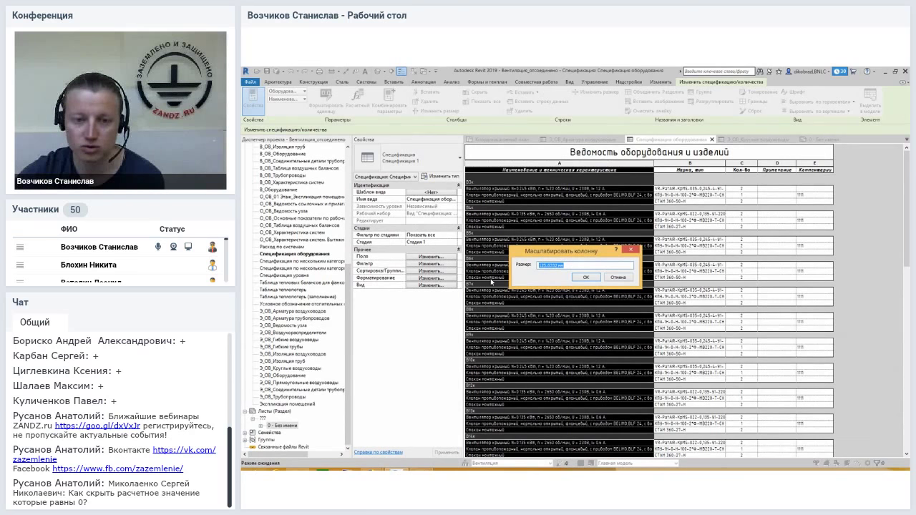
text(120)
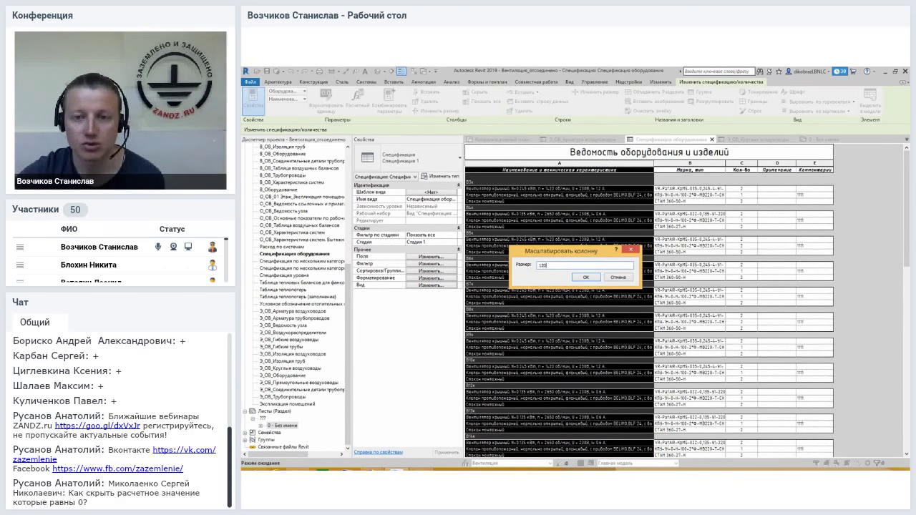
click(583, 277)
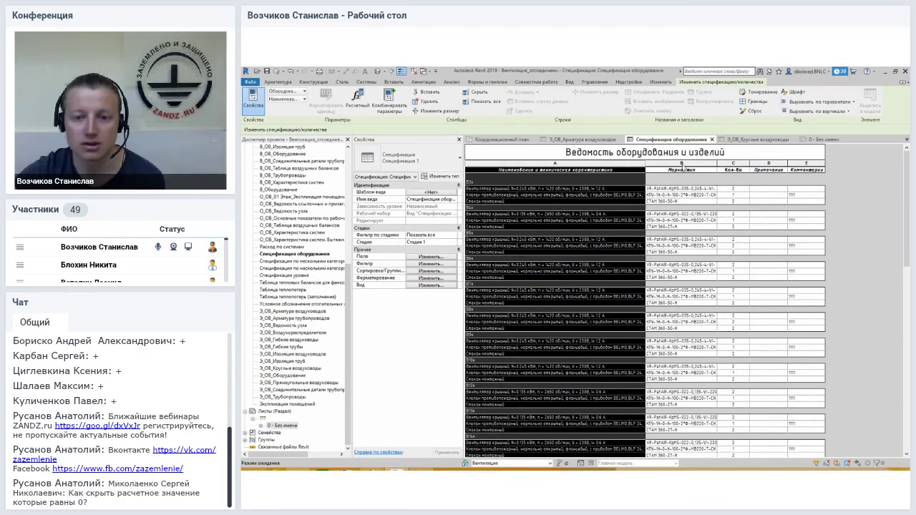
click(434, 110)
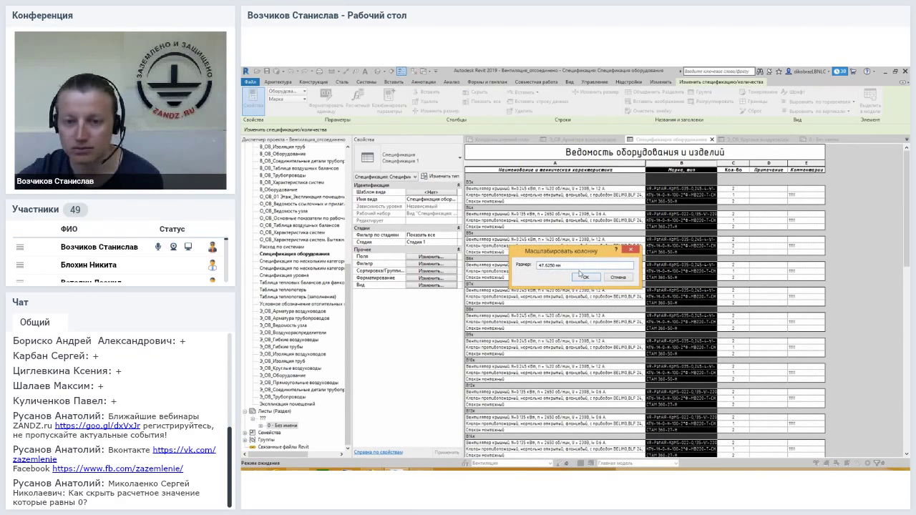
text(95)
key(Return)
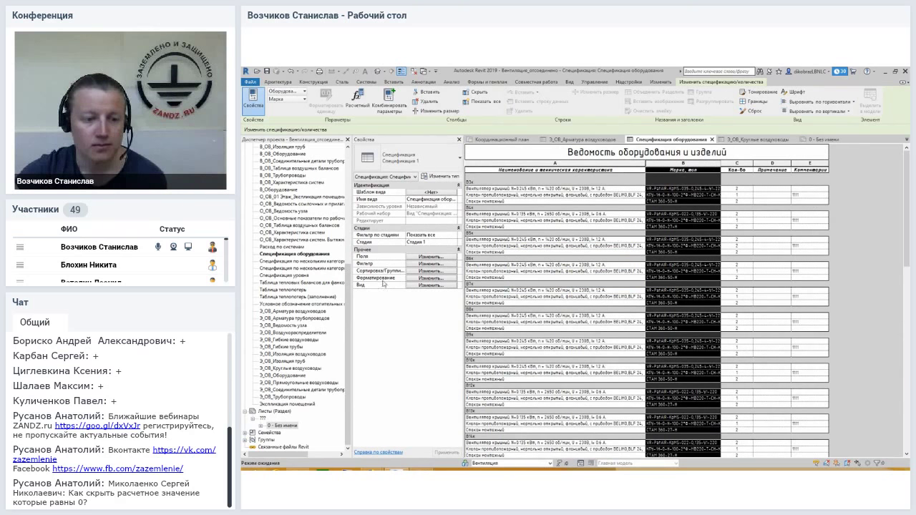
Return to sheet 0 - Без имени and zoom to review the resized schedule
click(285, 425)
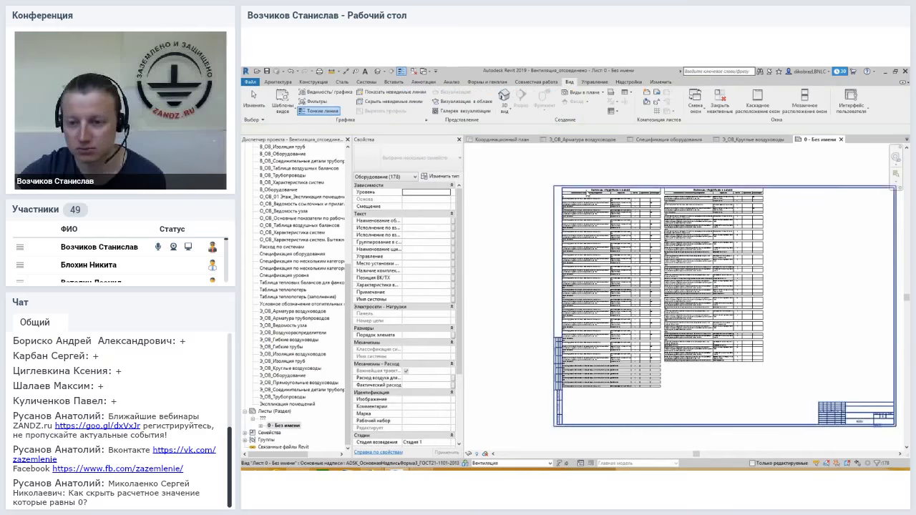
scroll(587, 191, up, 5)
scroll(718, 225, down, 6)
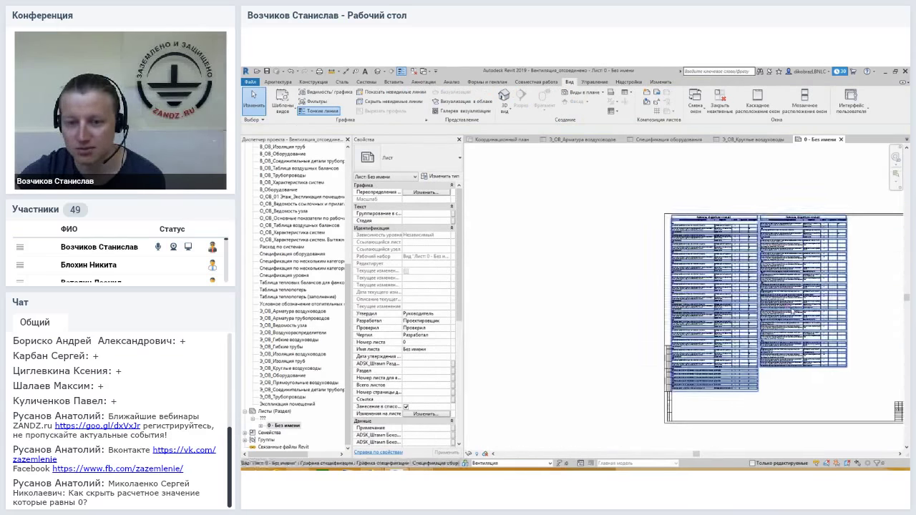
scroll(650, 406, up, 2)
scroll(650, 405, up, 2)
scroll(649, 405, up, 2)
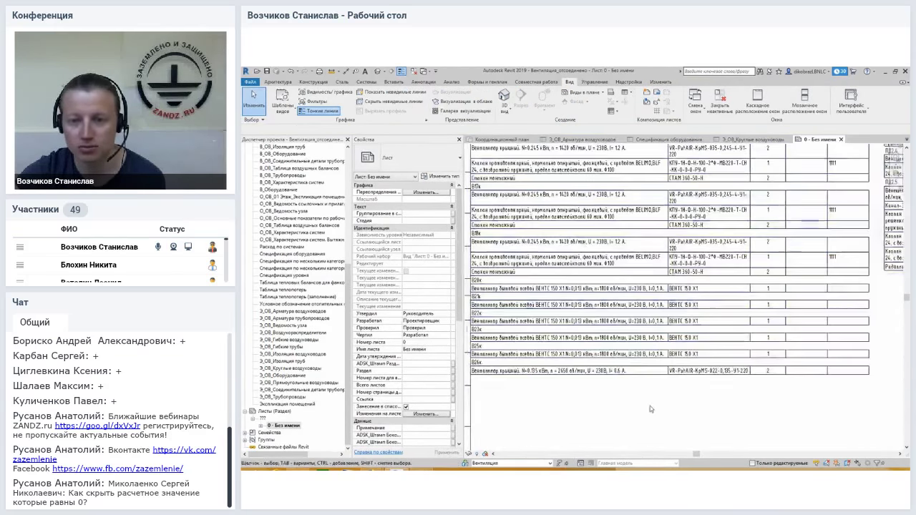
scroll(648, 395, down, 2)
scroll(649, 394, down, 2)
scroll(648, 394, down, 2)
scroll(619, 186, up, 2)
scroll(620, 186, up, 2)
scroll(620, 186, up, 2)
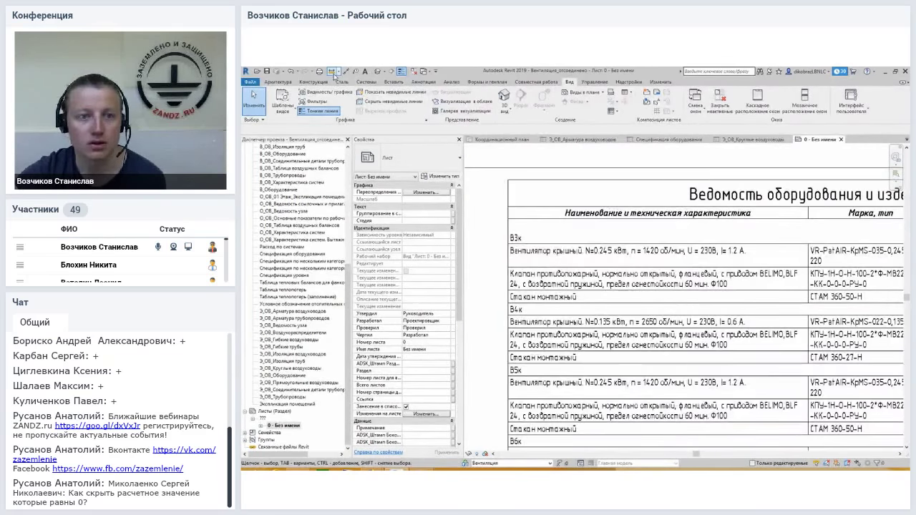
Draw a 100-long dashed detail line from the schedule's left edge beneath the header row
click(432, 84)
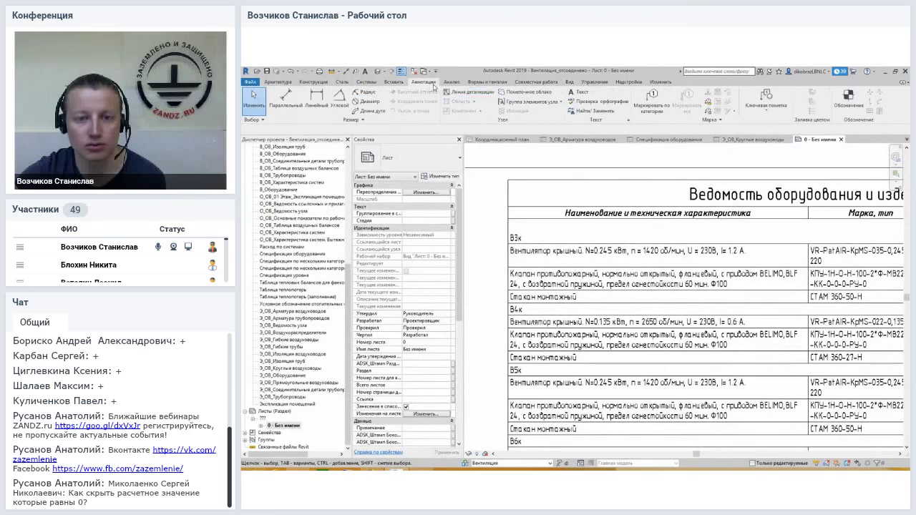
click(466, 91)
scroll(507, 224, up, 1)
click(507, 224)
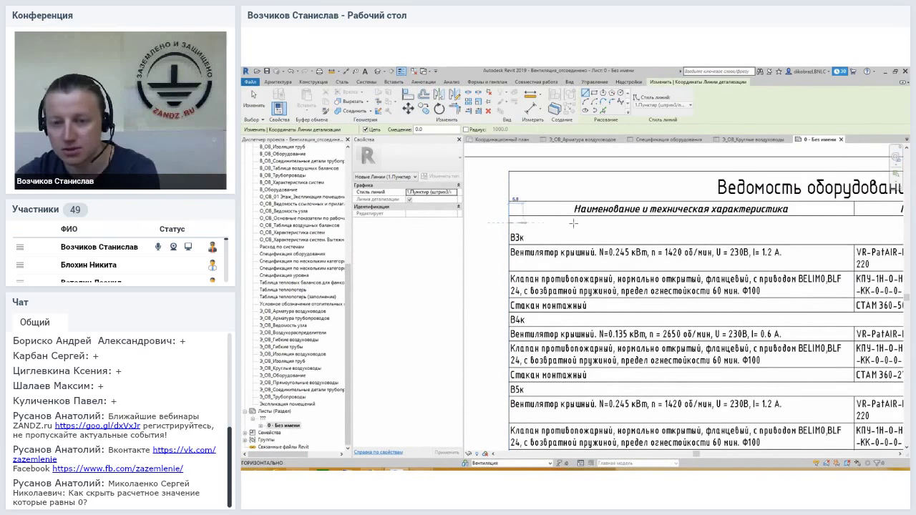
text(100)
key(Return)
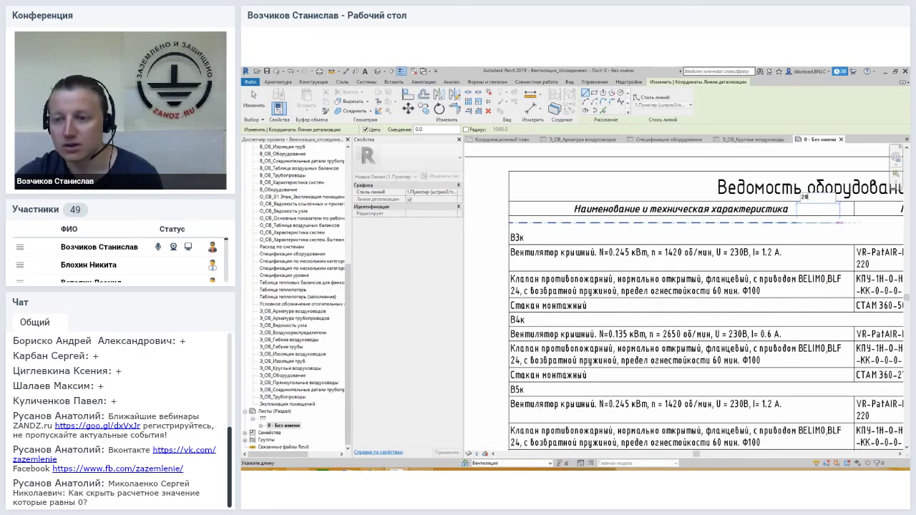
click(852, 223)
scroll(868, 234, up, 3)
scroll(868, 234, up, 2)
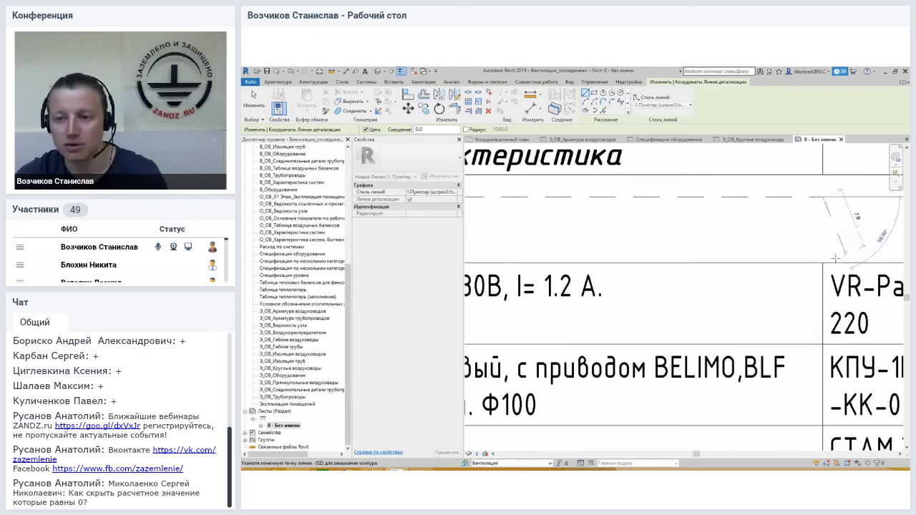
key(Escape)
key(Escape)
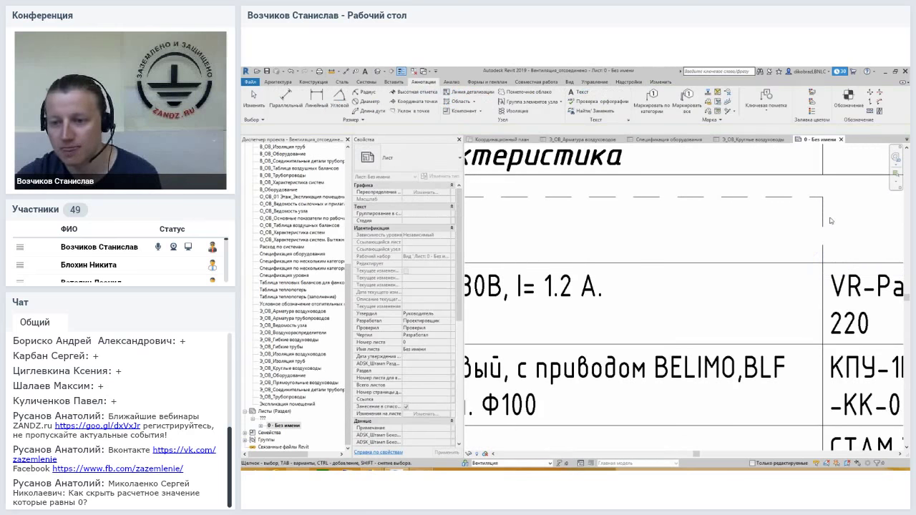
scroll(824, 279, down, 4)
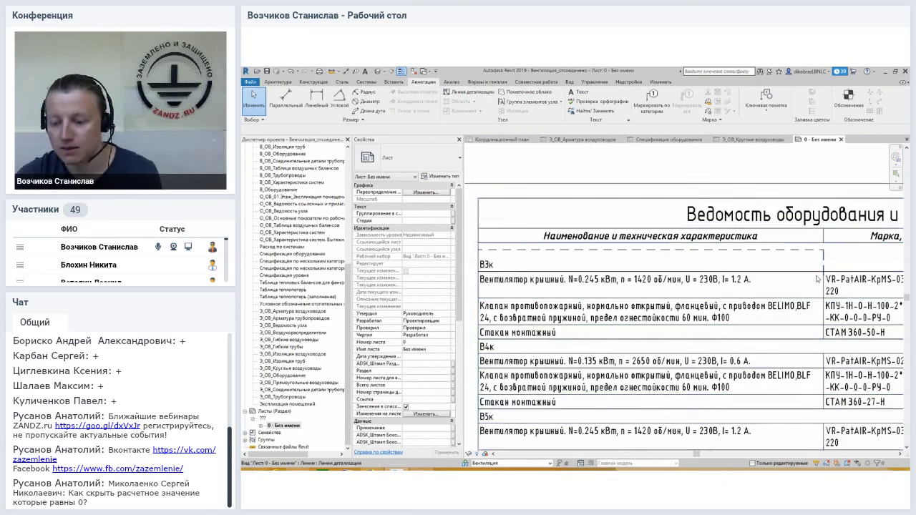
Check the dashed line, zoom out to the whole sheet, and switch to the webinar browser
click(733, 250)
key(Escape)
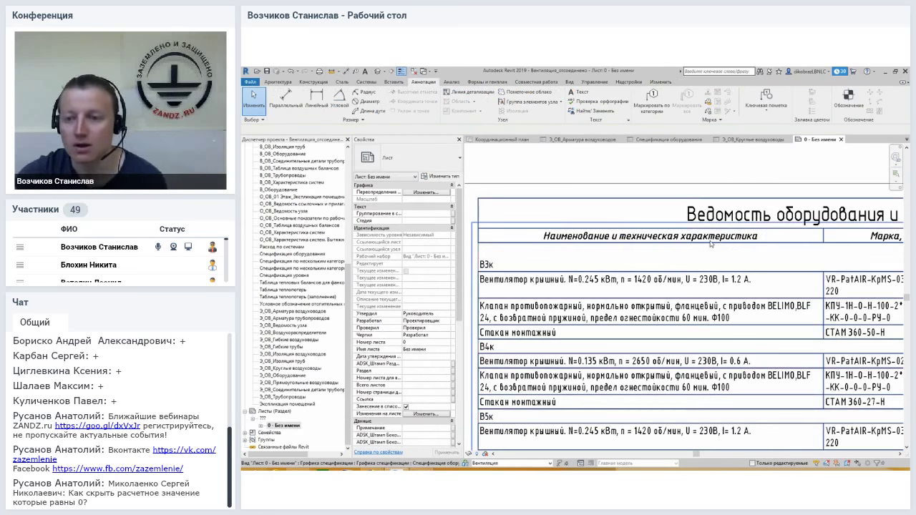
scroll(748, 292, down, 2)
scroll(747, 292, down, 3)
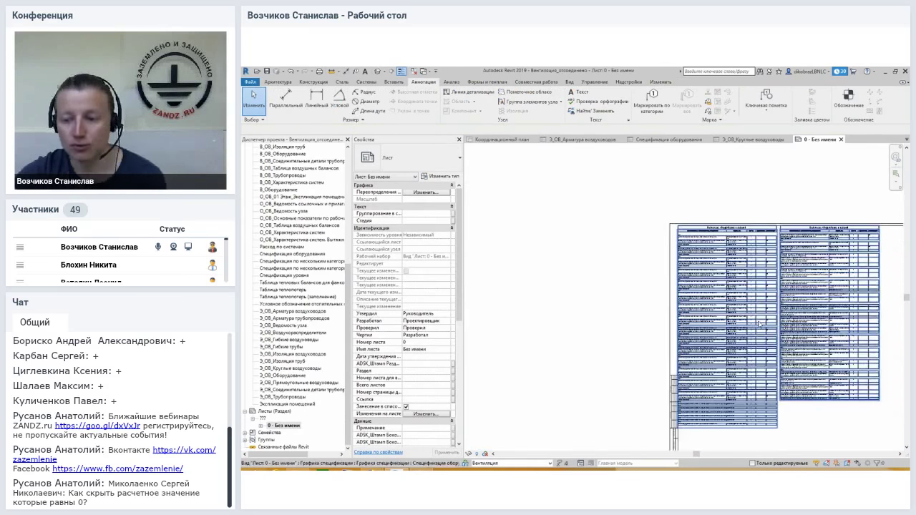
scroll(747, 292, down, 2)
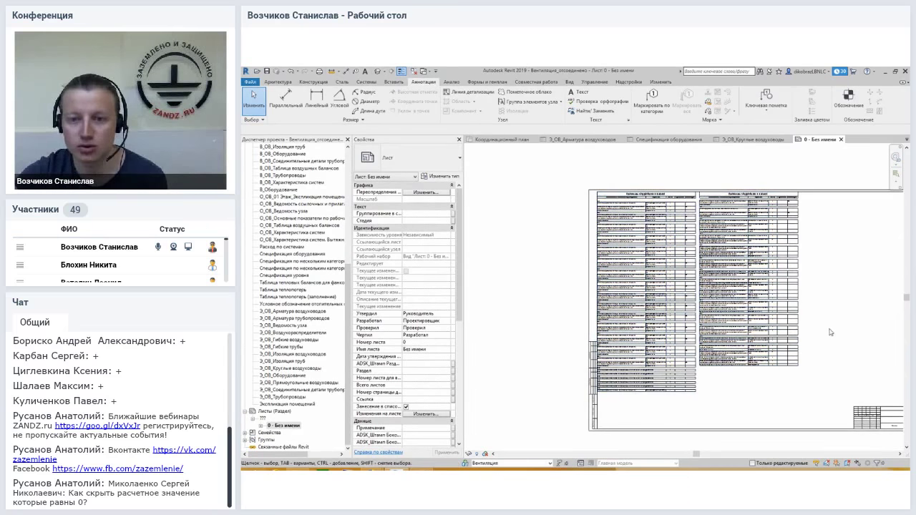
middle_drag(866, 342, 828, 332)
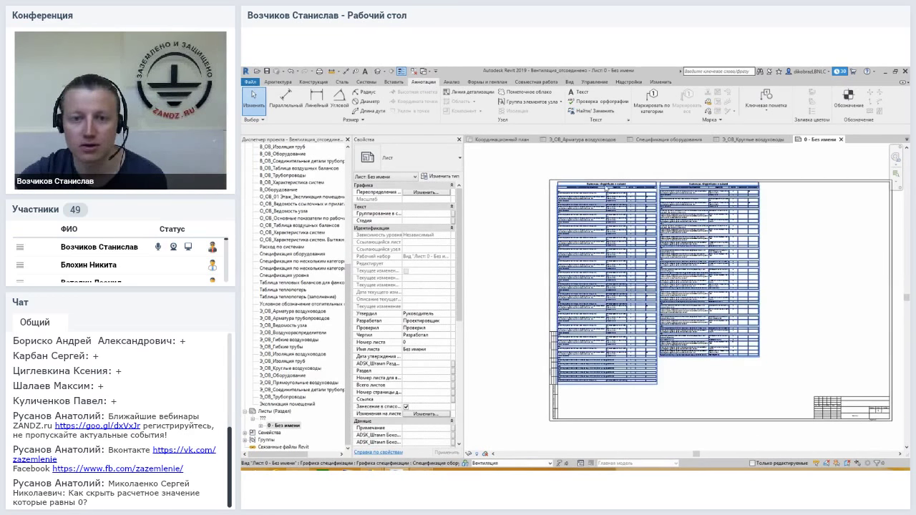
scroll(597, 177, up, 3)
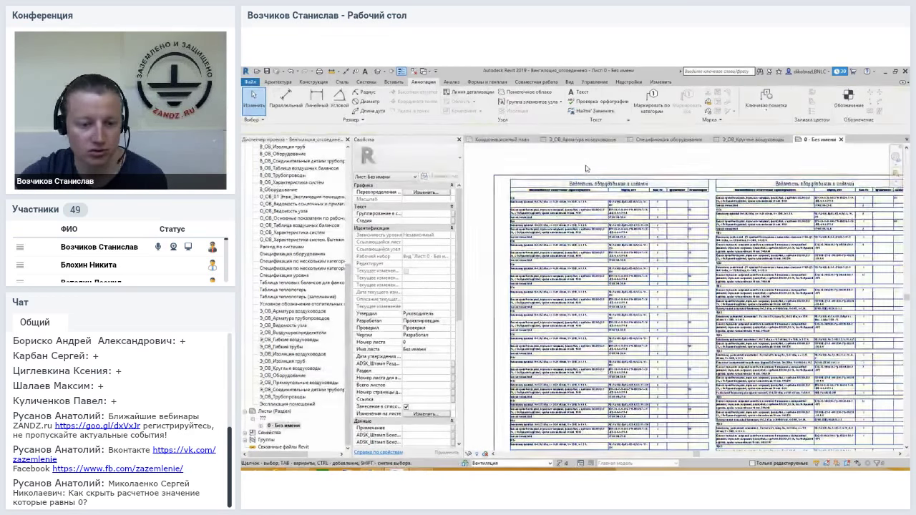
scroll(585, 168, down, 1)
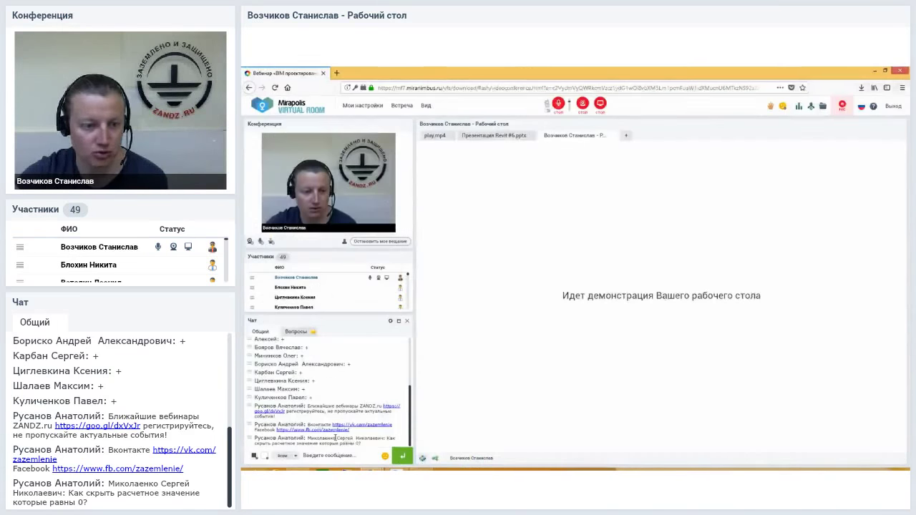
click(325, 433)
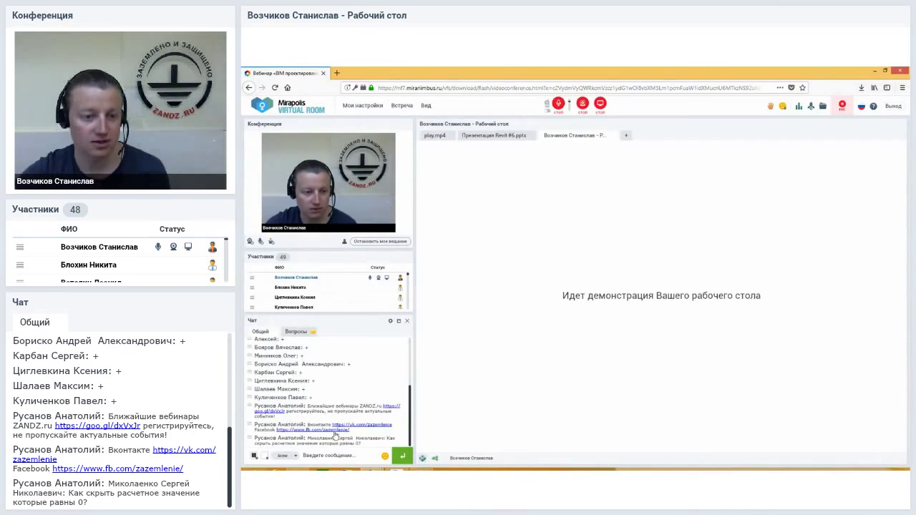
Show the participants' questions in the Mirapolis chat
click(306, 333)
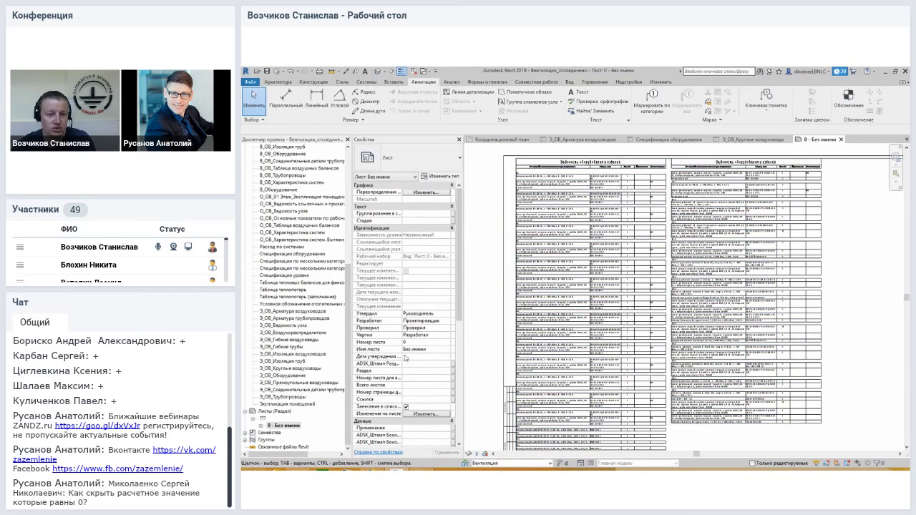
Inspect the equipment schedule's filter settings unchanged, then open the З_ОВ_Круглые воздуховоды schedule
click(292, 426)
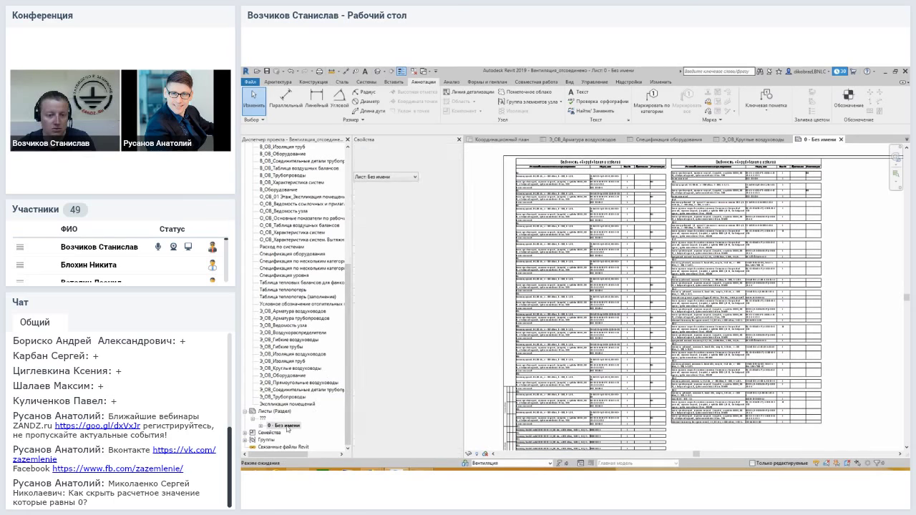
double_click(295, 254)
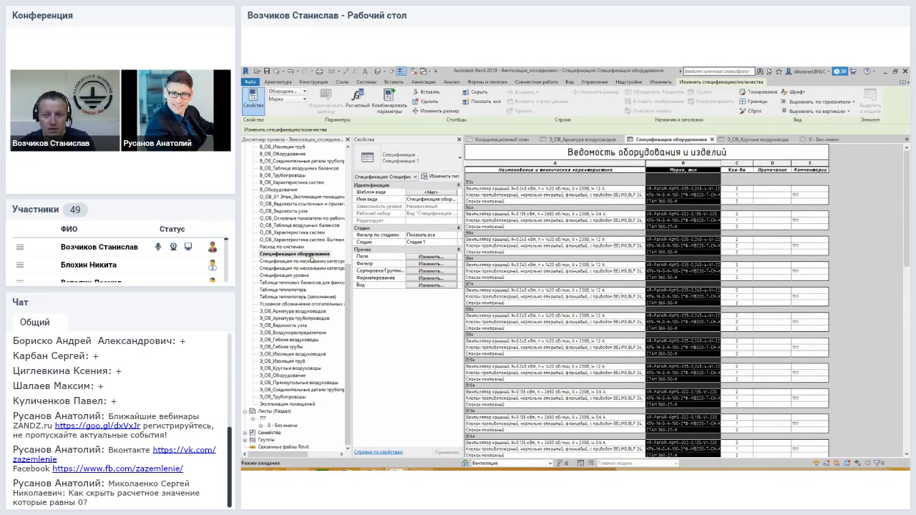
click(429, 258)
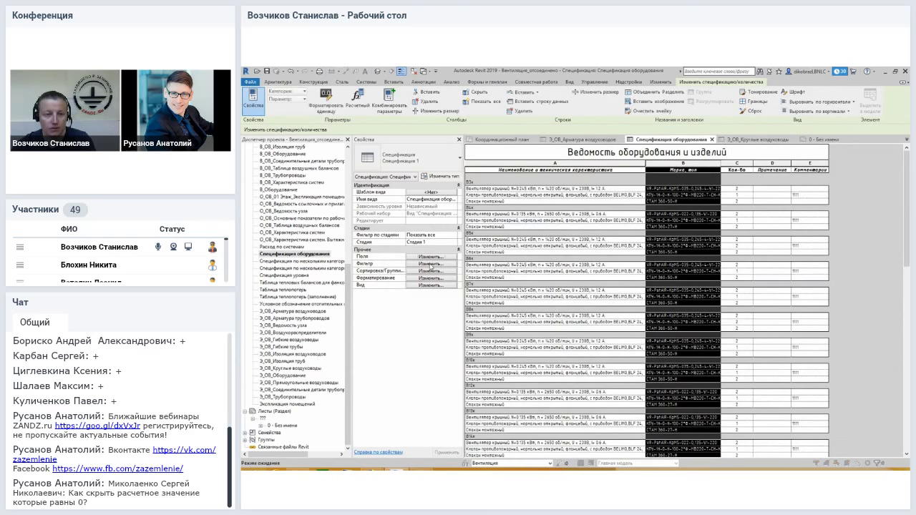
click(379, 182)
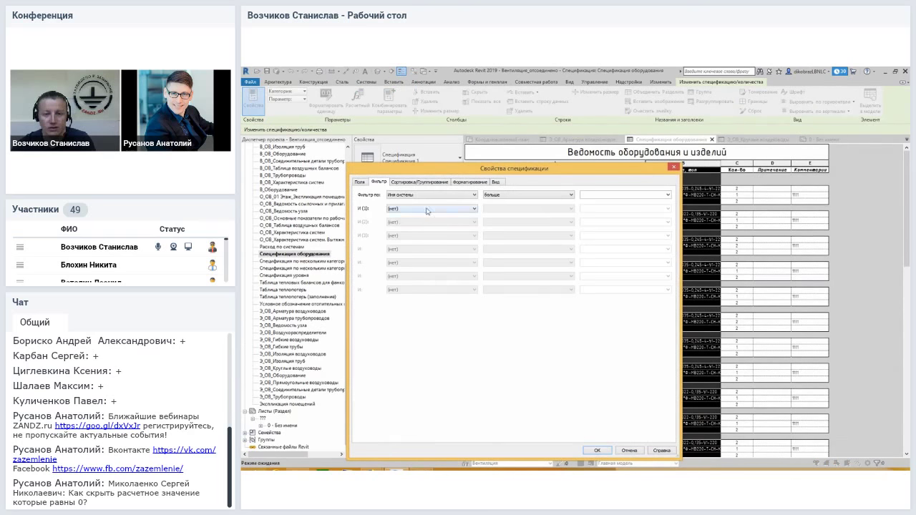
click(673, 169)
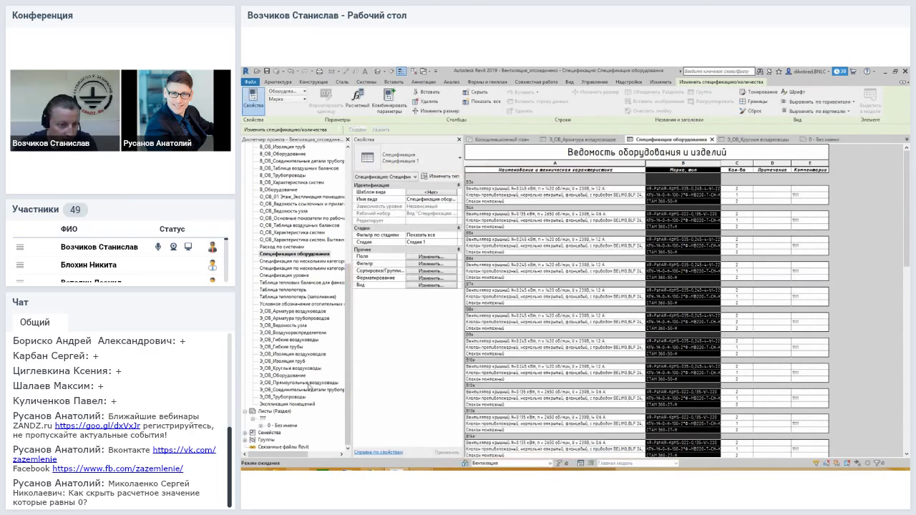
click(295, 371)
double_click(298, 371)
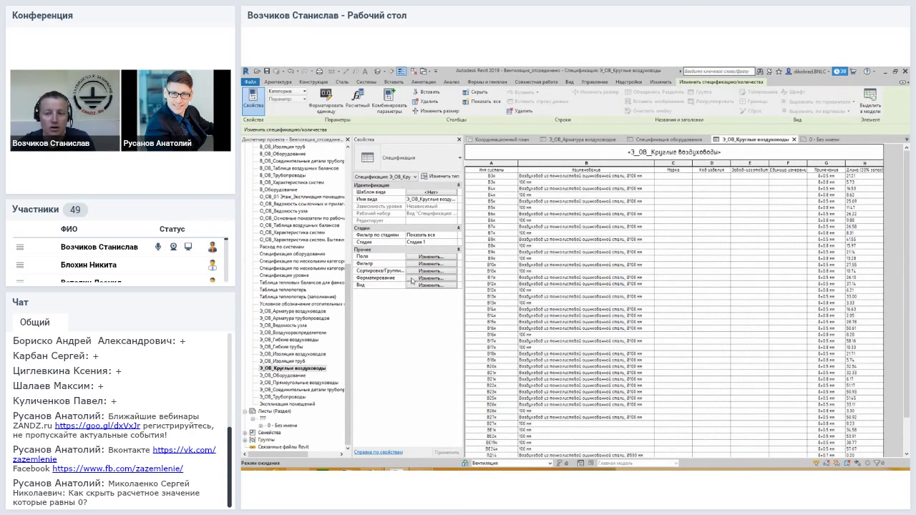
Add a duct schedule filter condition Длина к коэф greater than 10, then switch to the conference window
click(435, 263)
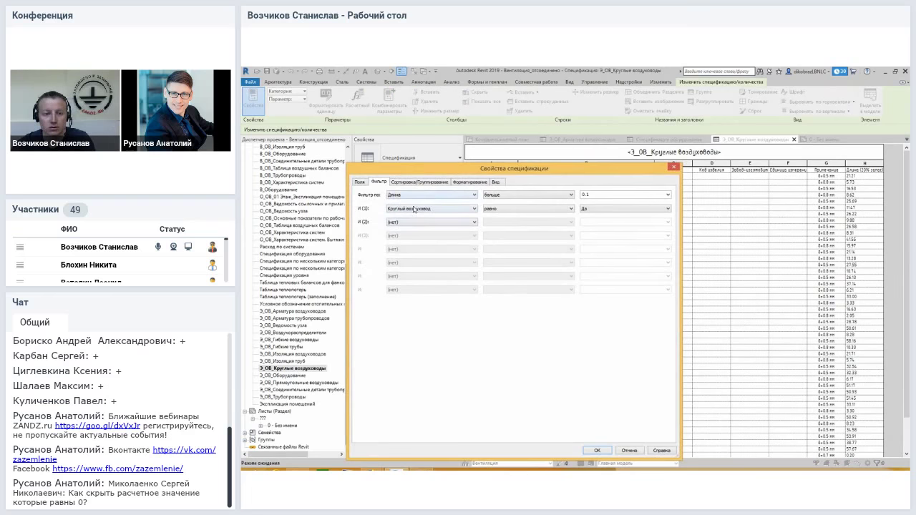
click(419, 223)
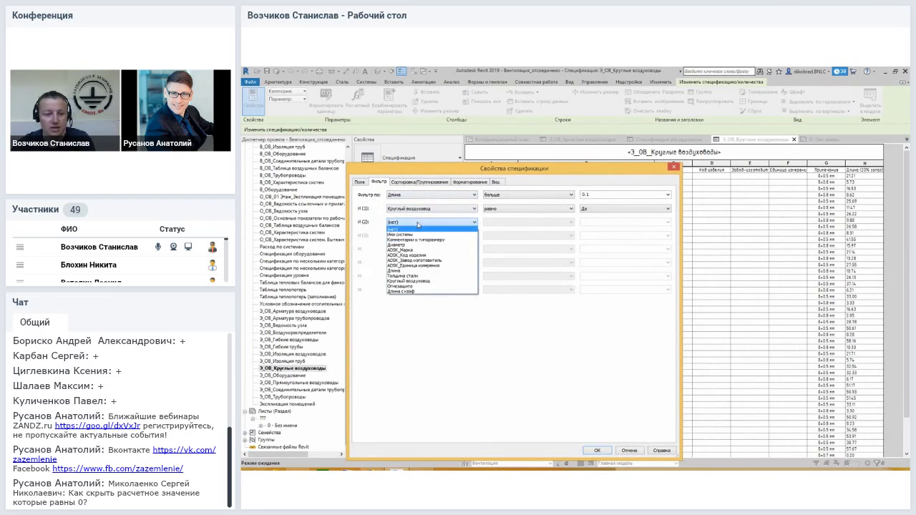
click(402, 292)
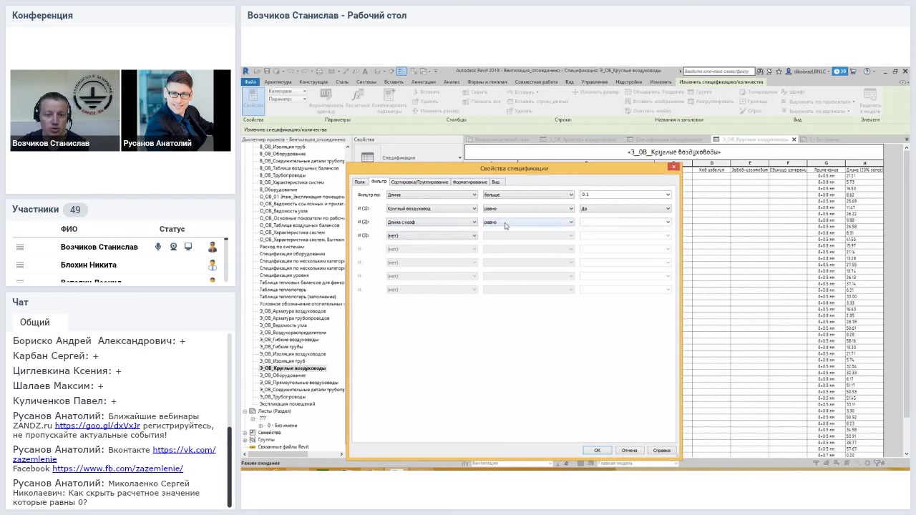
click(507, 223)
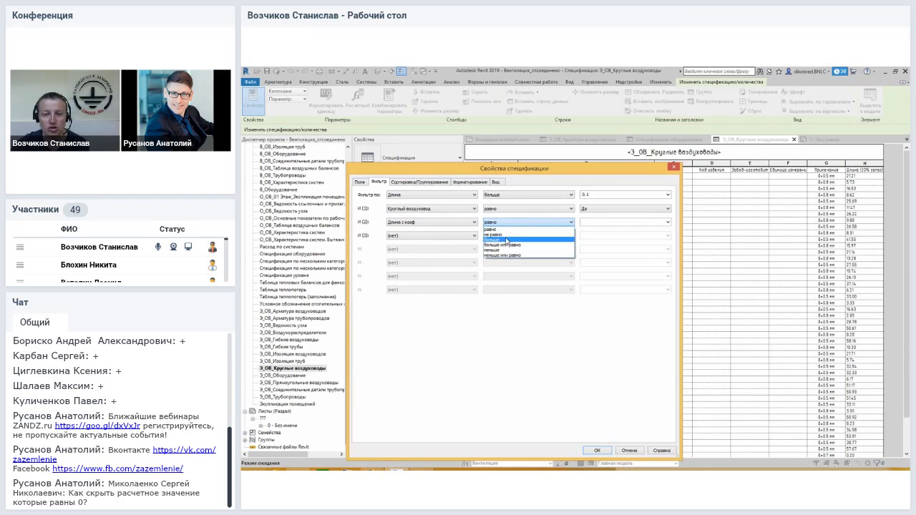
click(501, 239)
click(621, 222)
text(0)
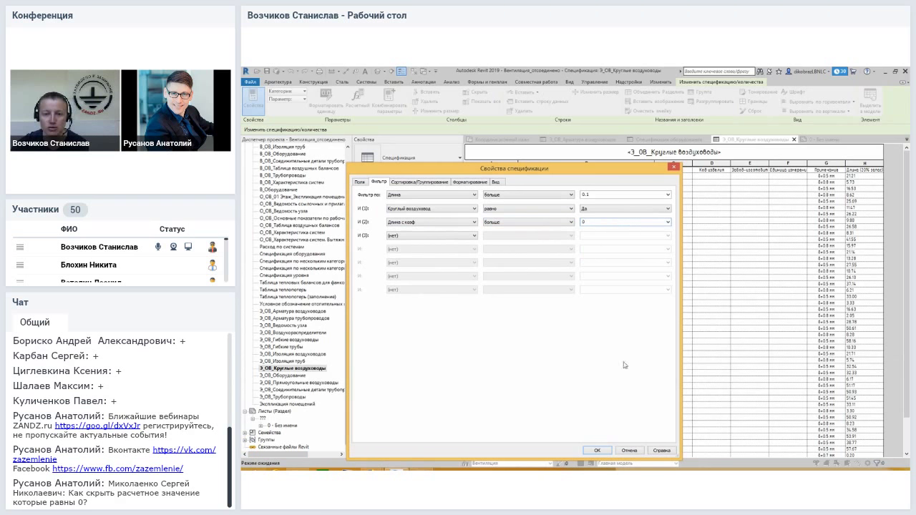
double_click(589, 221)
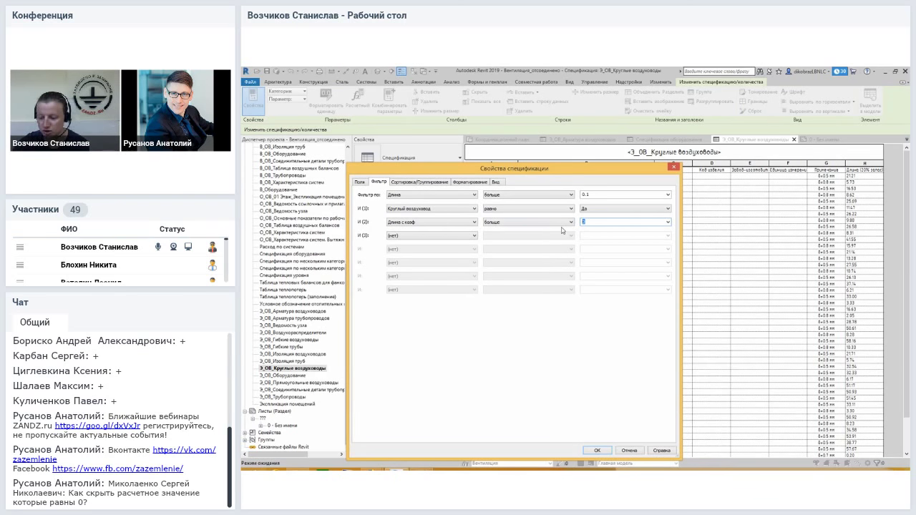
text(100)
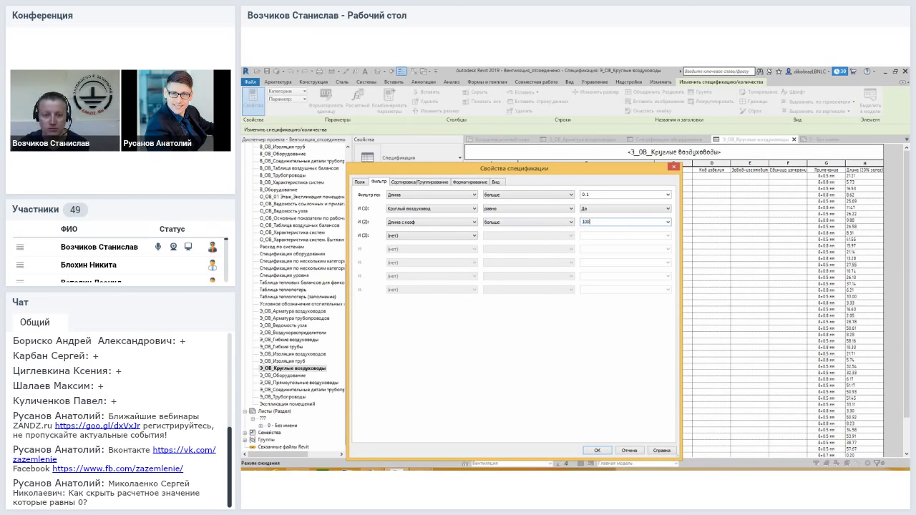
click(596, 450)
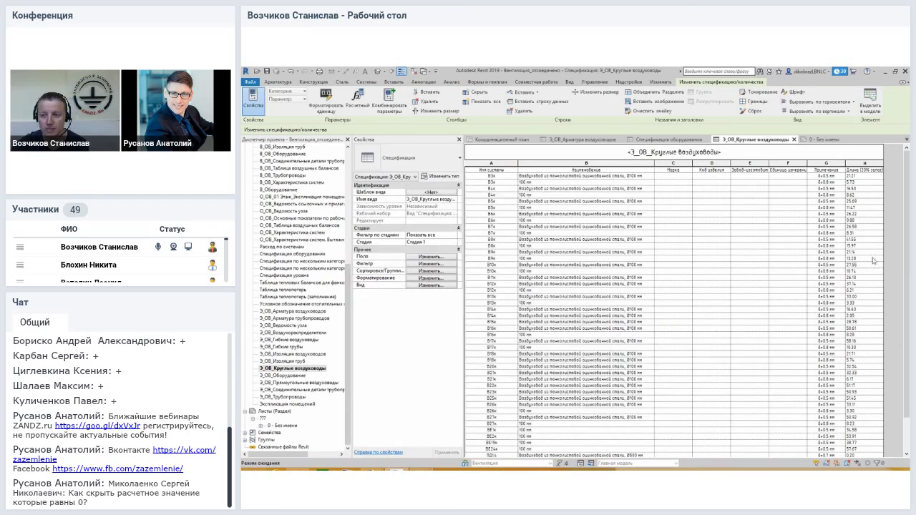
scroll(869, 244, down, 3)
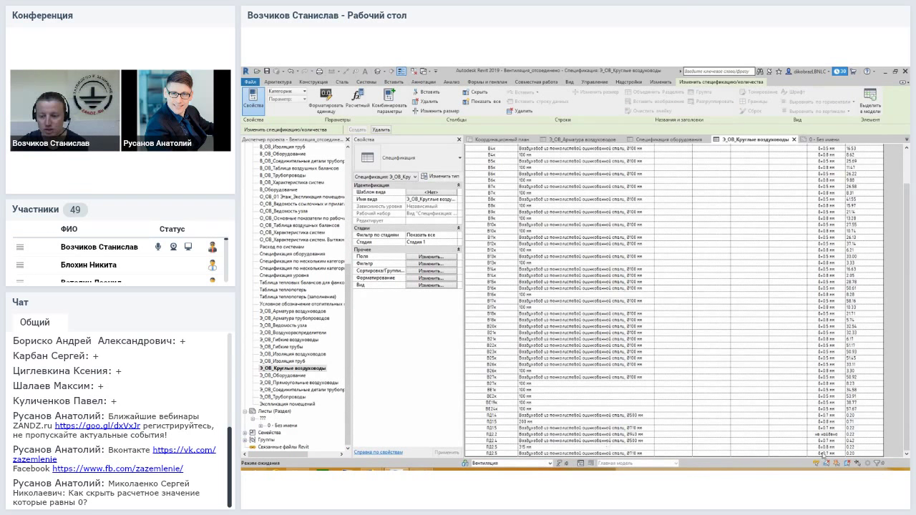
scroll(854, 293, up, 3)
scroll(852, 246, down, 3)
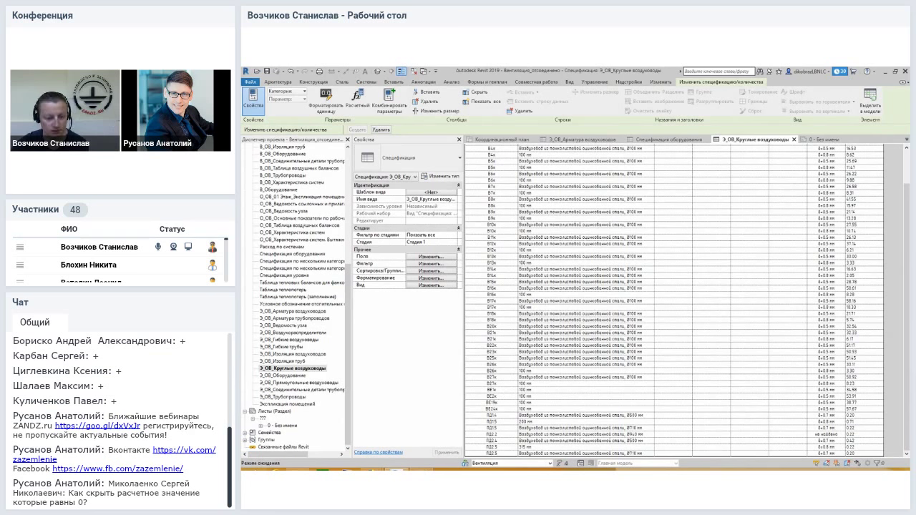
mouse_move(346, 471)
click(357, 425)
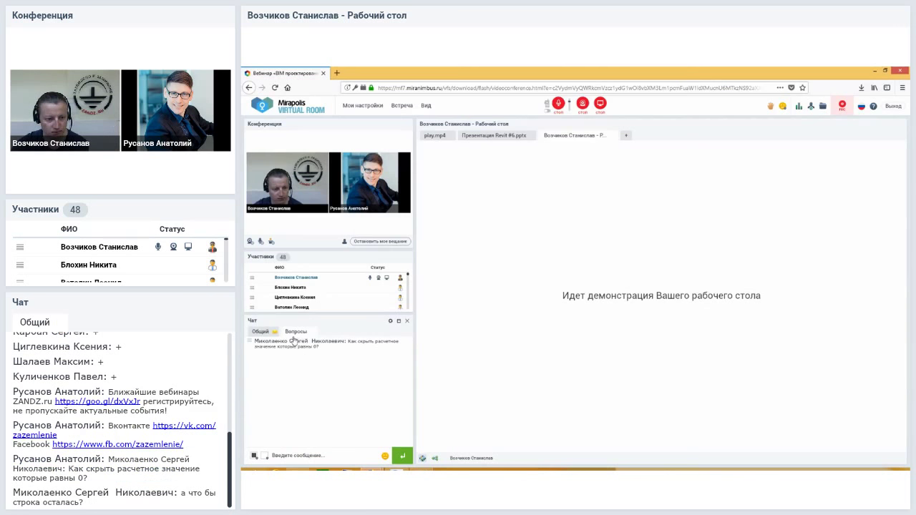
Browse the Общий and Вопросы chat tabs, then return to the Revit duct schedule
click(269, 335)
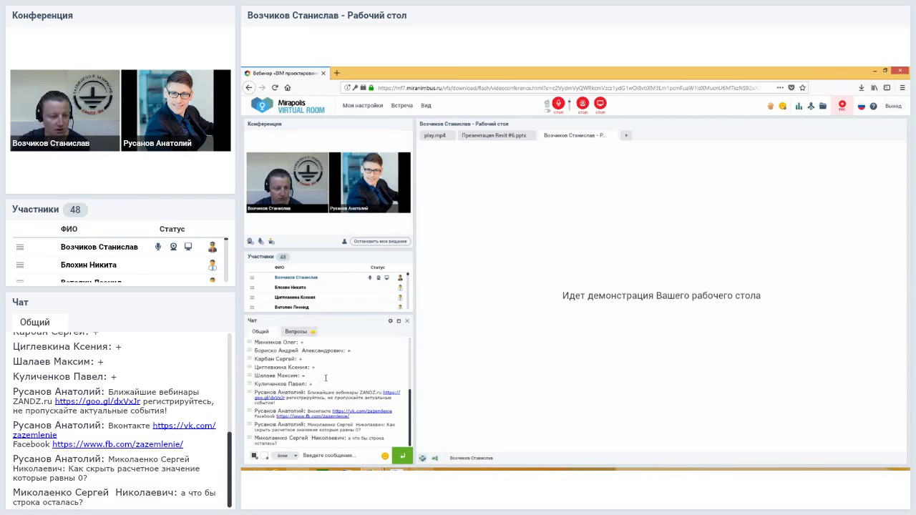
click(297, 332)
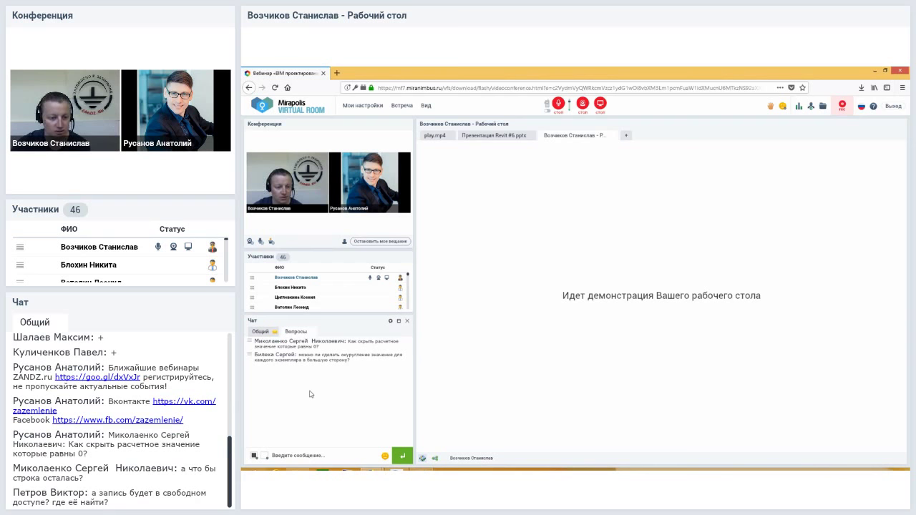
click(275, 334)
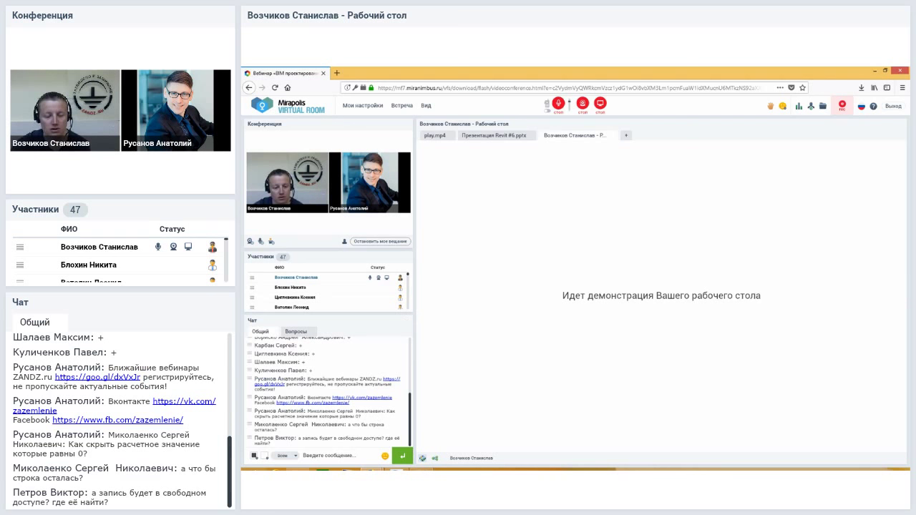
mouse_move(396, 472)
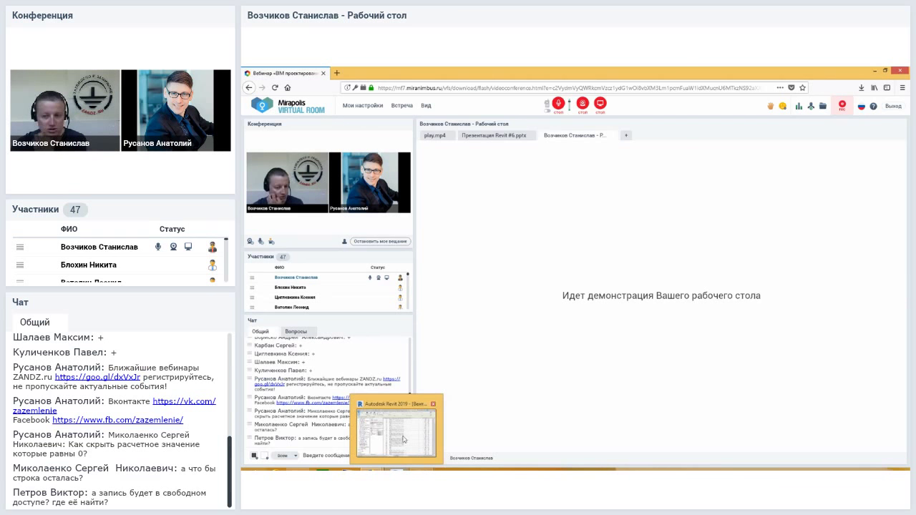
click(402, 439)
scroll(880, 393, up, 10)
scroll(880, 393, down, 10)
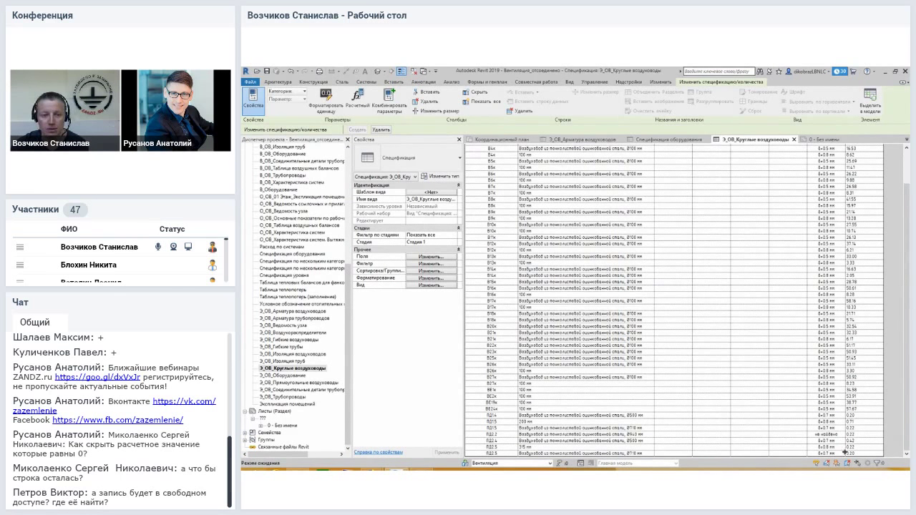
Check the duct filter's 0.01 Длина к коэф value without changes, then return to the conference window
click(422, 264)
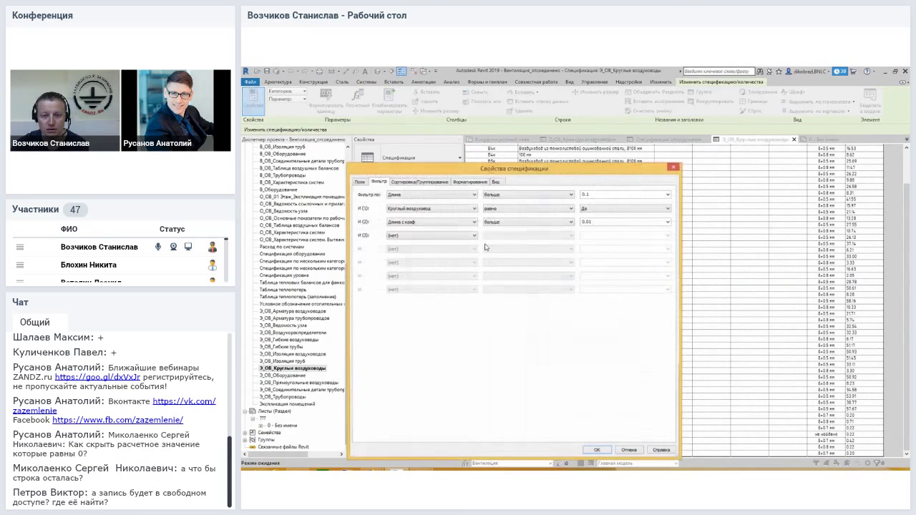
double_click(595, 222)
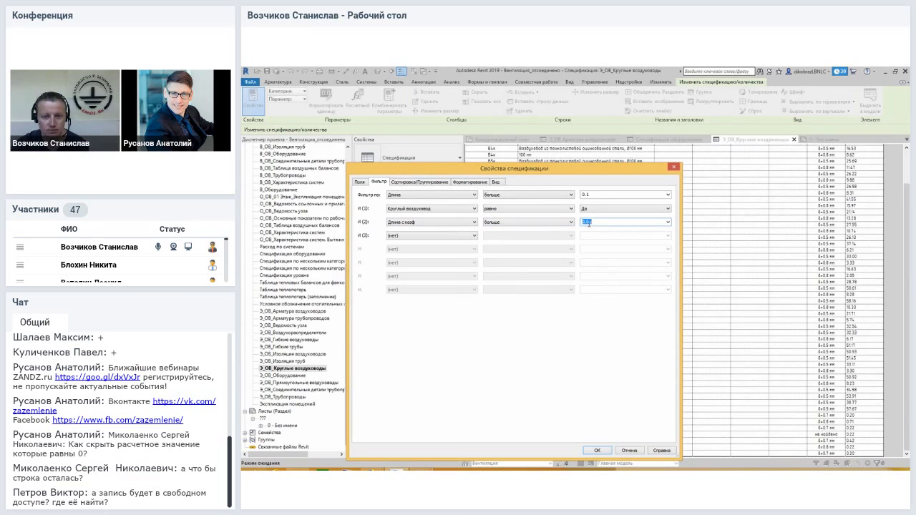
click(628, 451)
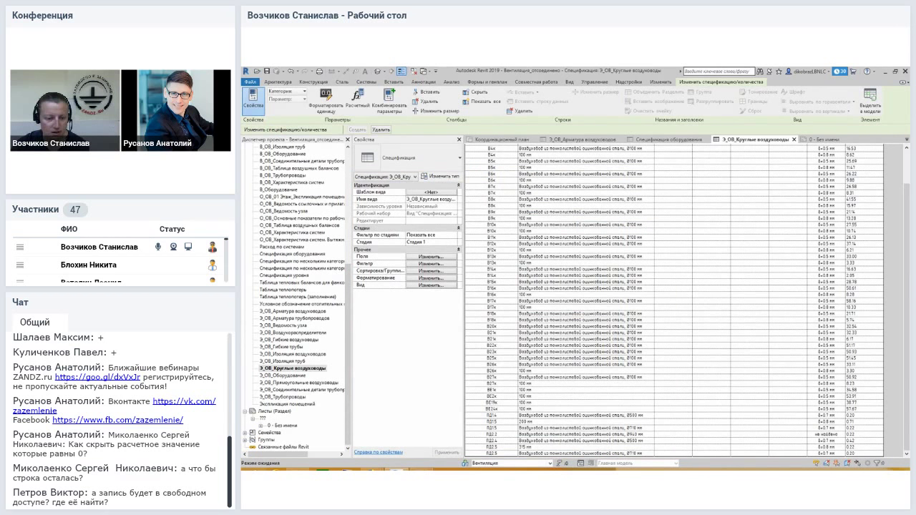
click(329, 429)
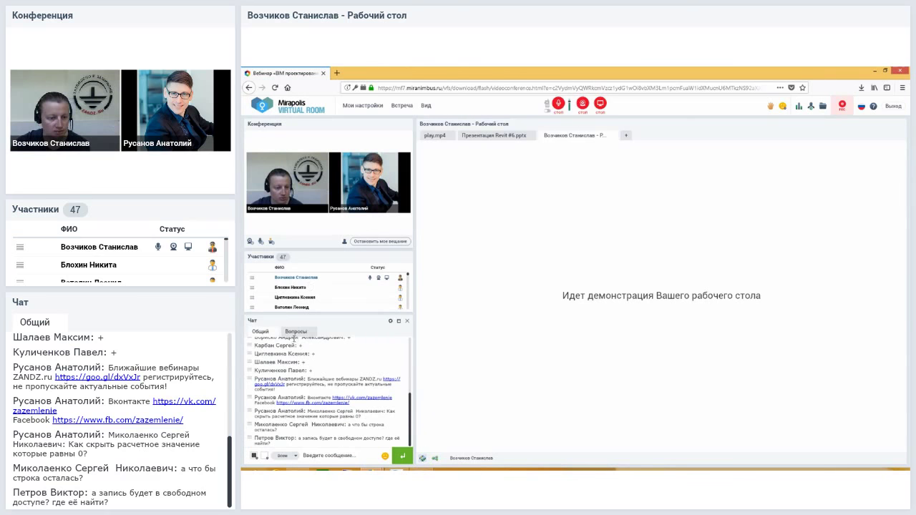
Switch between the Вопросы and Общий chat tabs, ending on the questions list
click(295, 332)
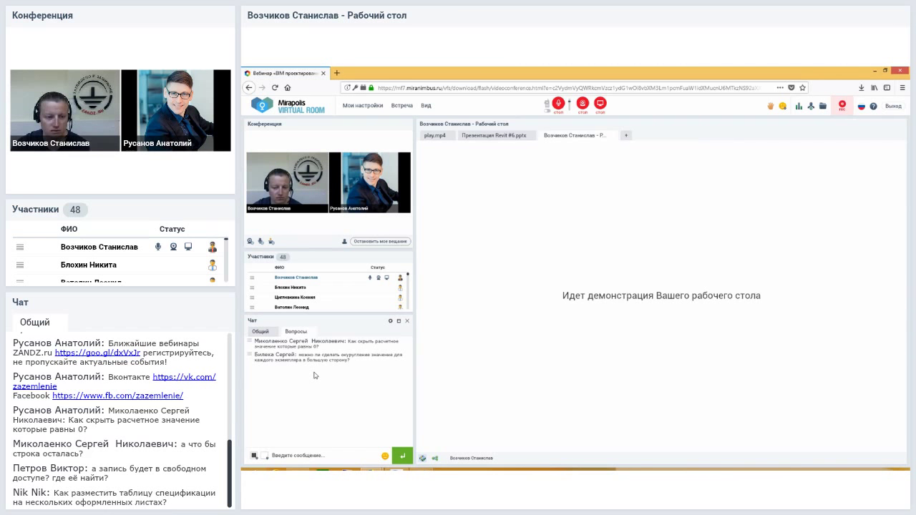
click(265, 337)
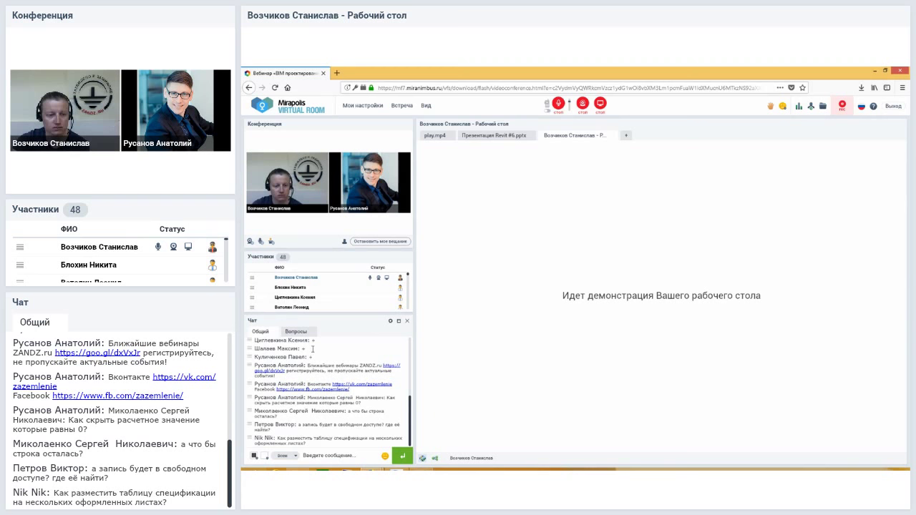
click(314, 333)
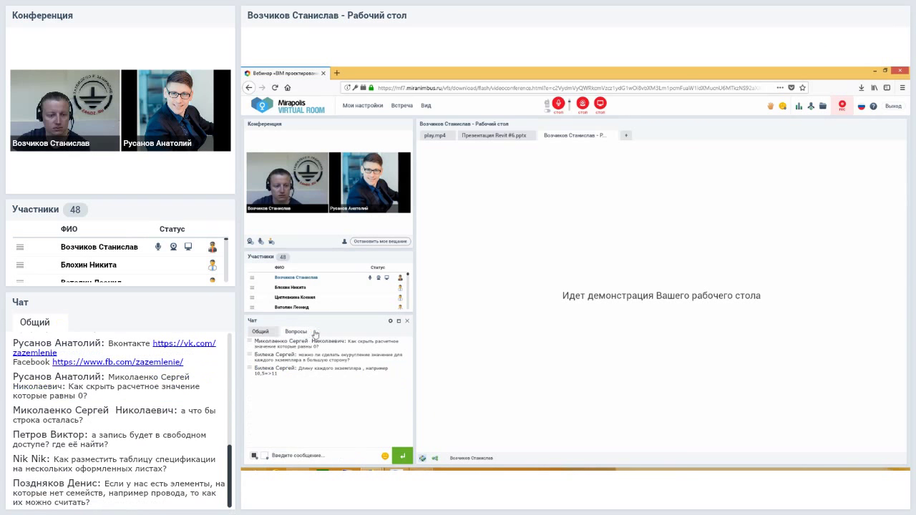
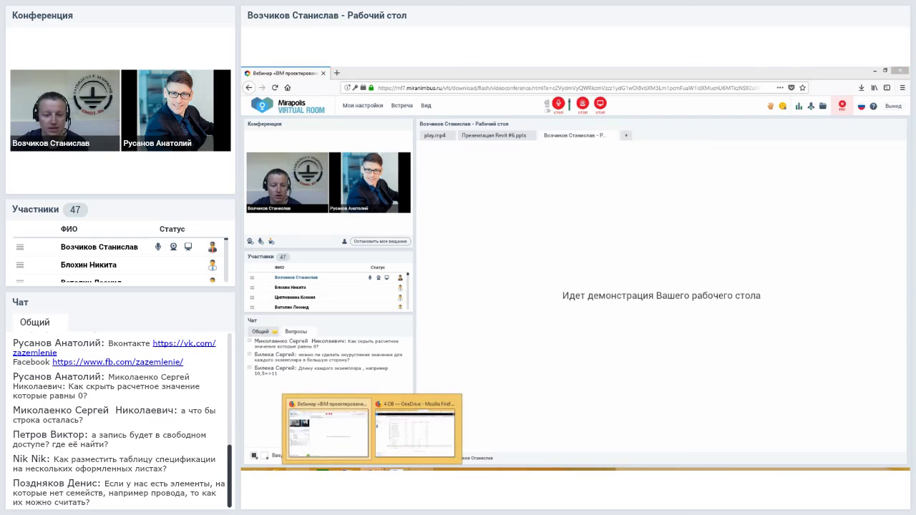
Bring Revit forward and open the round-duct schedule's filter settings, showing Длина больше 0.1
click(415, 374)
click(433, 263)
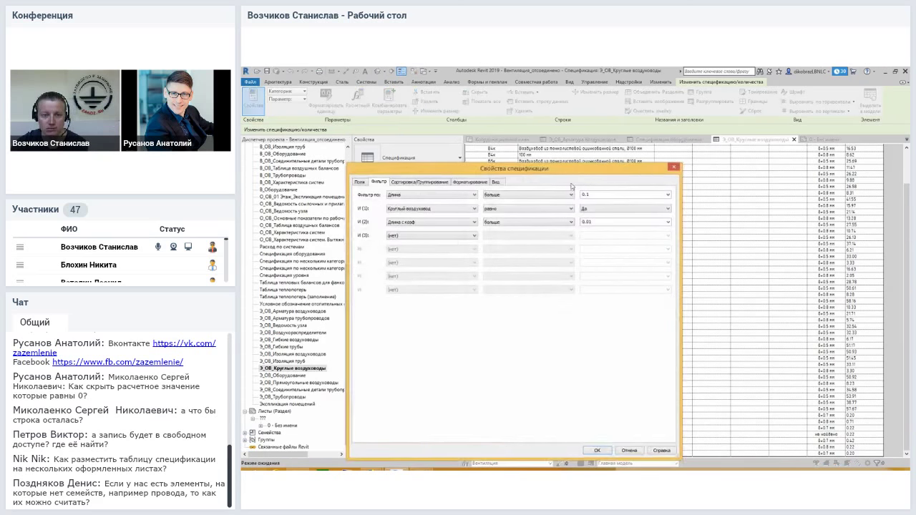
click(476, 183)
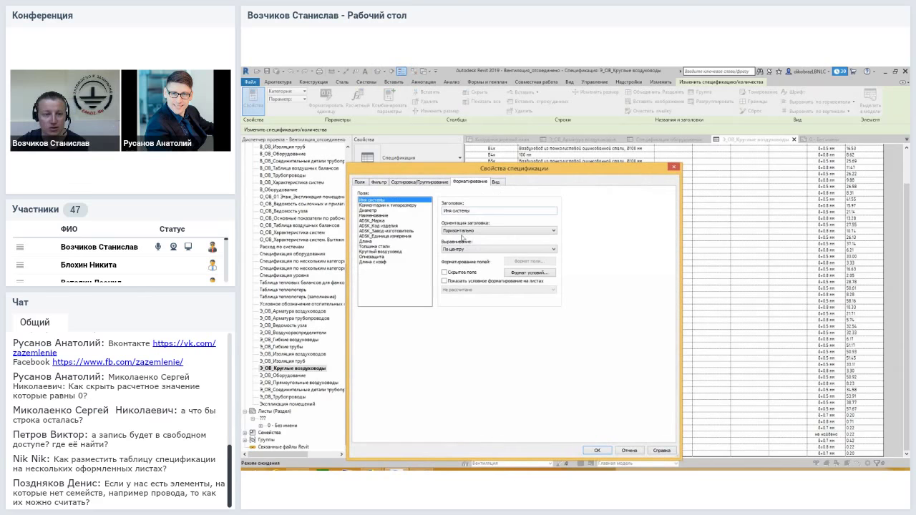
click(379, 262)
click(529, 261)
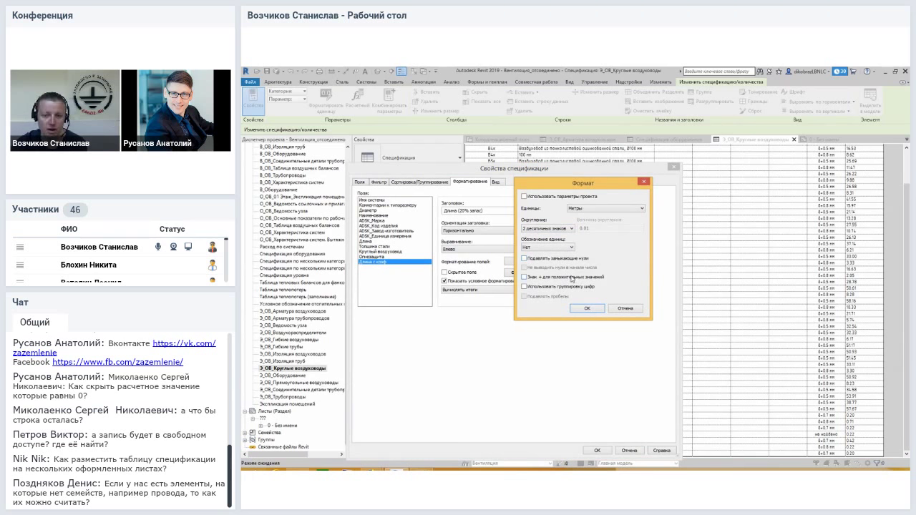
click(625, 309)
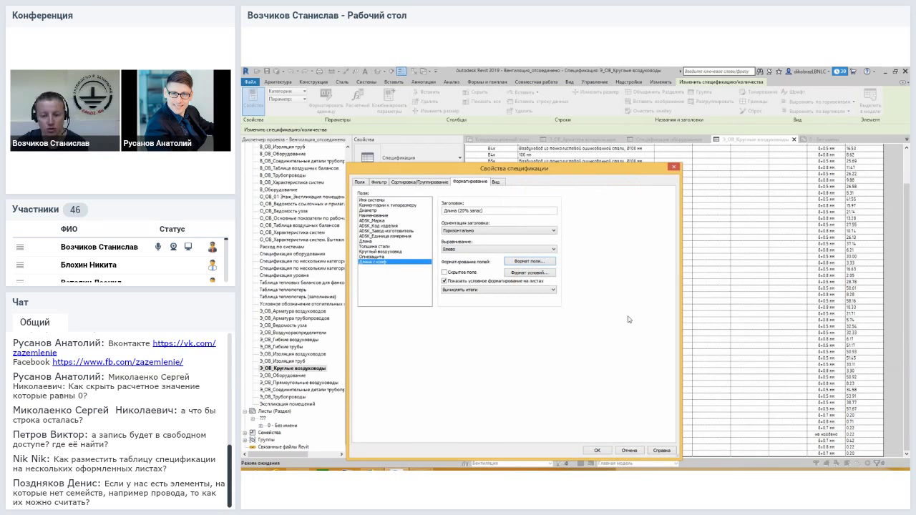
click(629, 450)
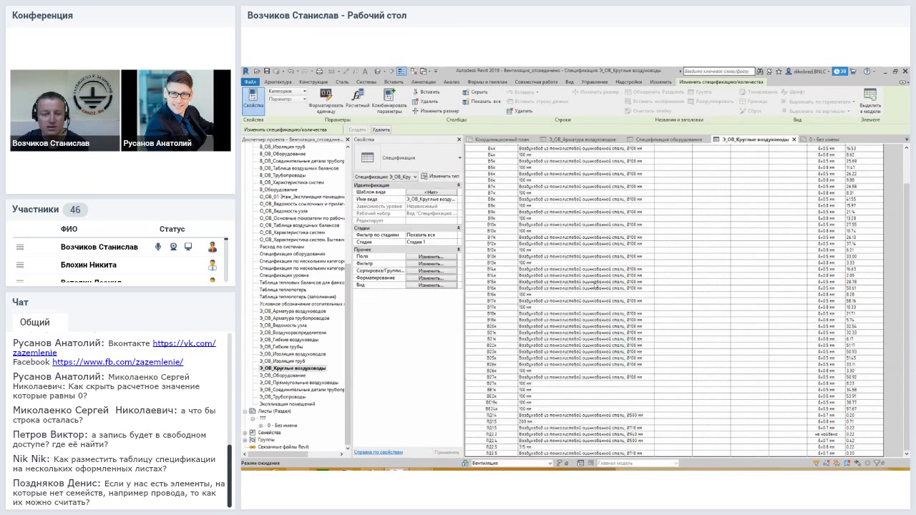
Open the Длина с коэф calculated field and place the cursor in its Длина * 1.2 formula
click(431, 258)
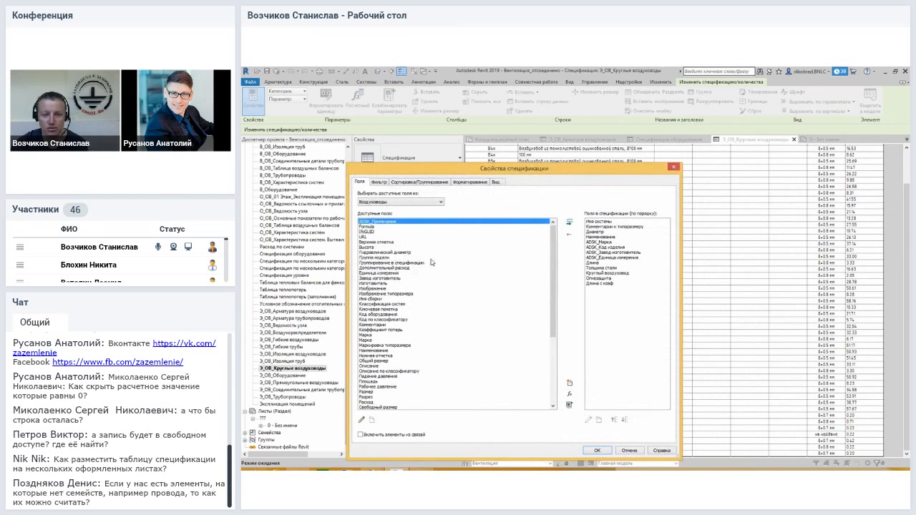
click(607, 285)
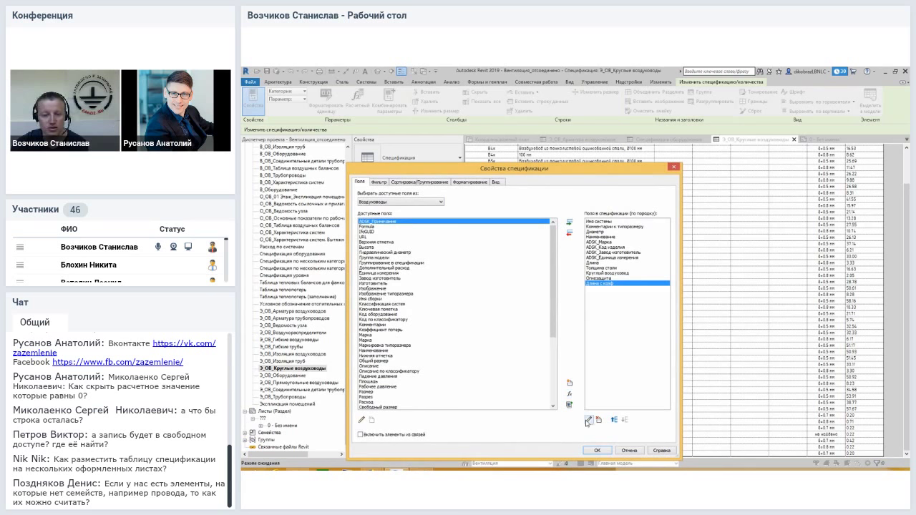
click(588, 420)
click(502, 266)
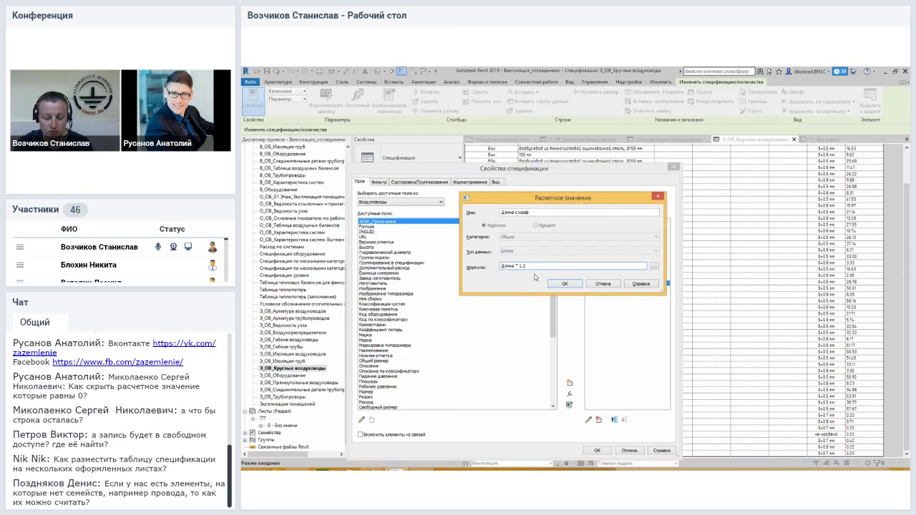
Try changing the formula to roundup(Длина * 1.2); Revit rejects it with an incompatible units error
text(round(up()
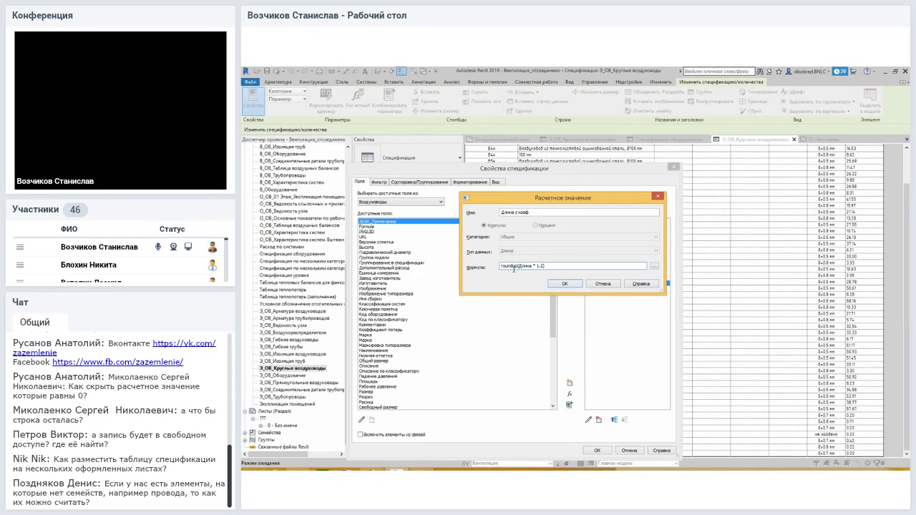
double_click(514, 267)
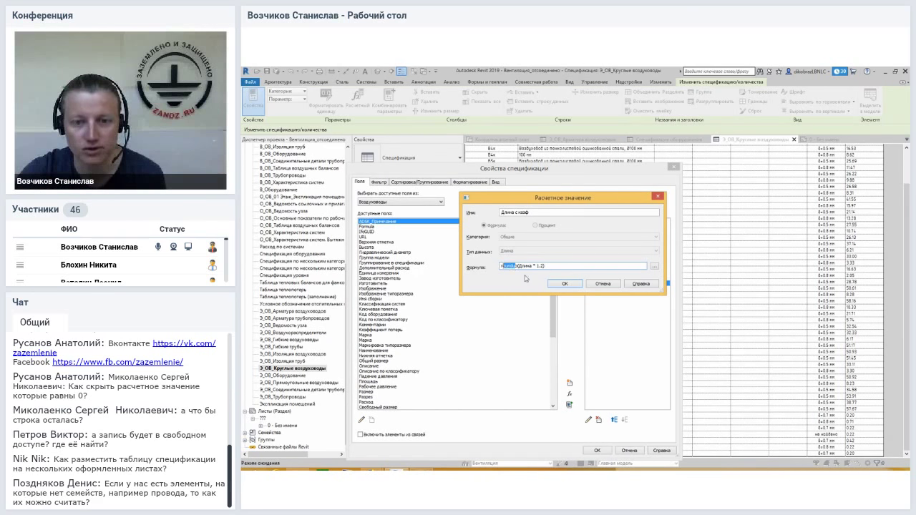
click(565, 284)
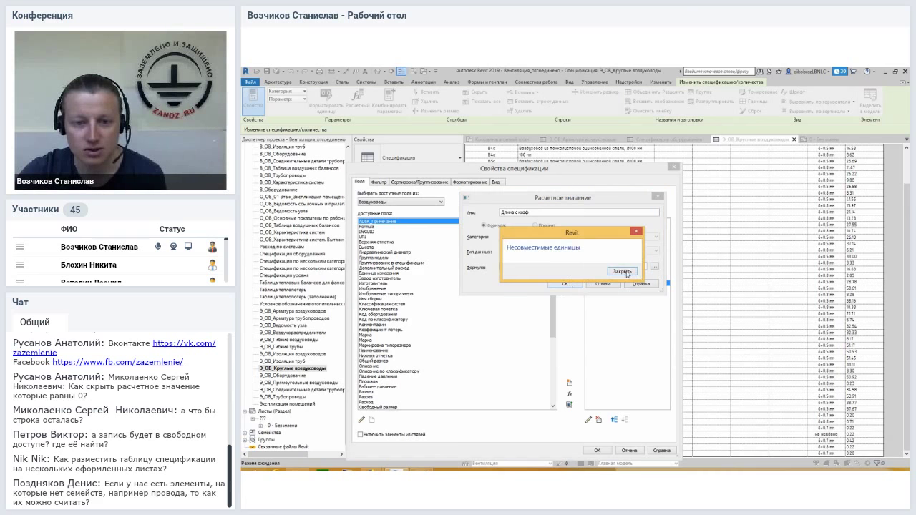
click(628, 274)
click(564, 283)
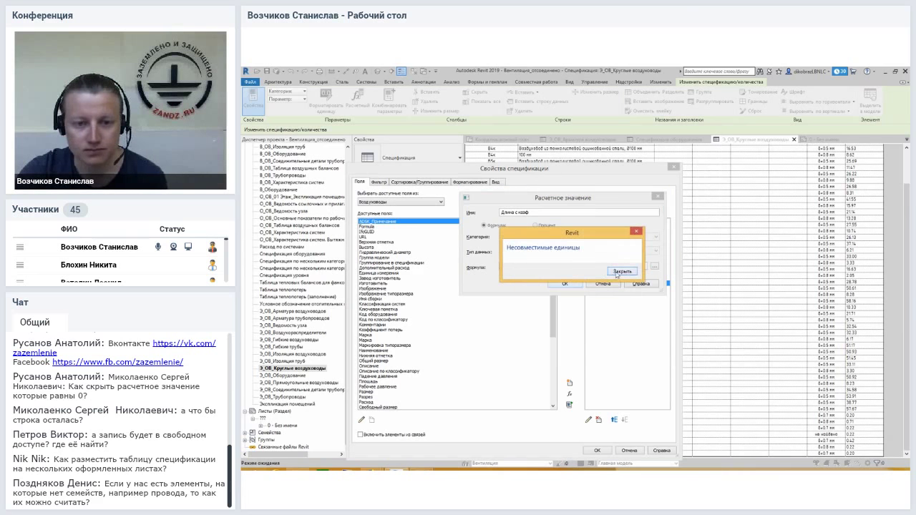
click(614, 276)
Discard the roundup edit and cancel both dialogs, keeping the formula Длина * 1.2
click(543, 266)
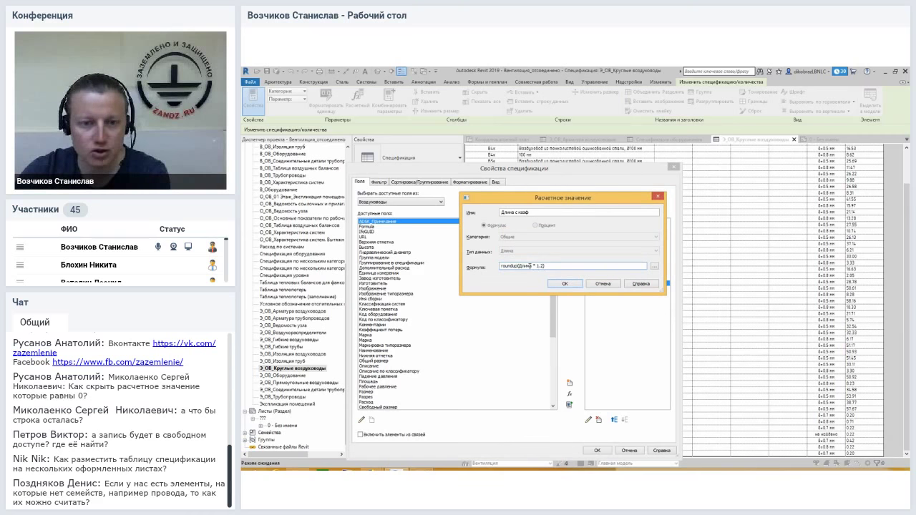
drag(518, 267, 478, 275)
click(559, 267)
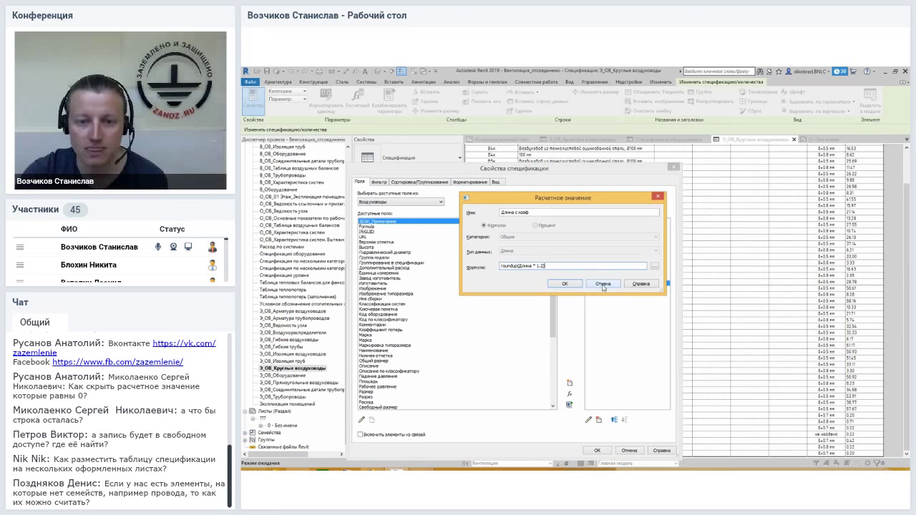
click(605, 284)
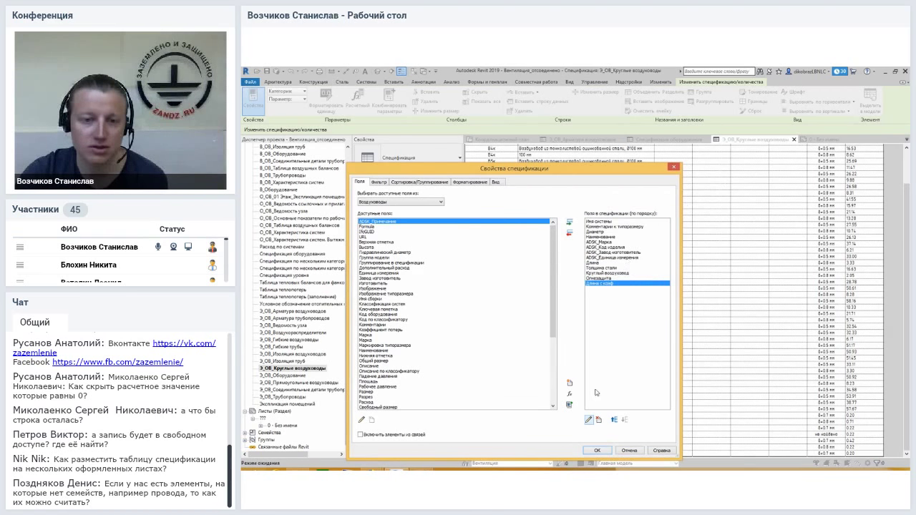
click(589, 420)
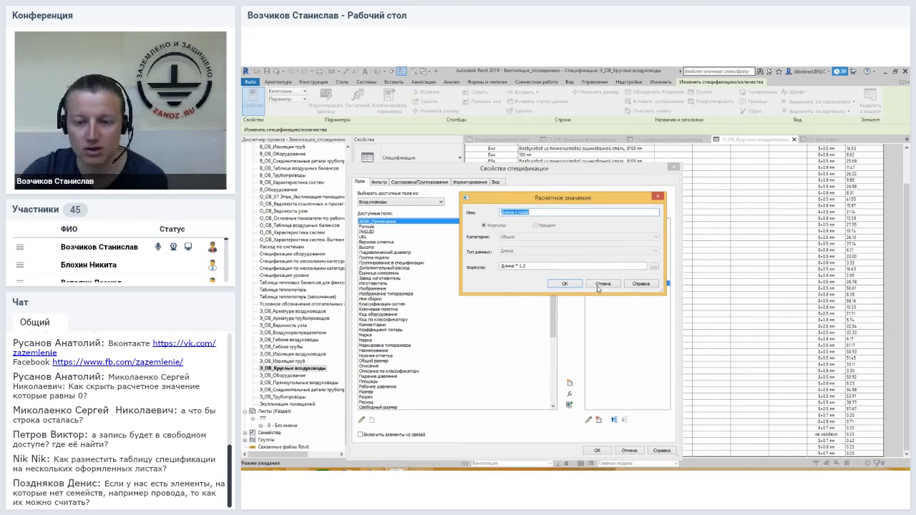
click(598, 286)
click(629, 450)
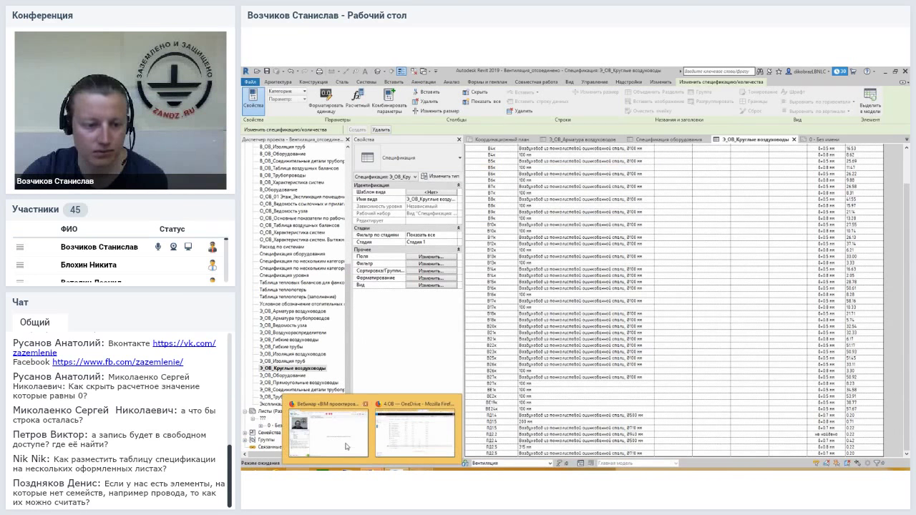
mouse_move(323, 470)
click(346, 446)
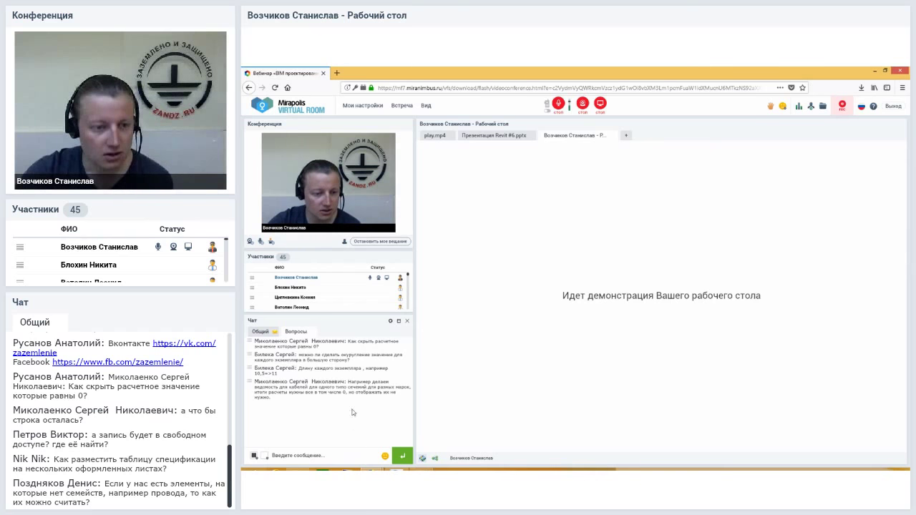
click(265, 329)
click(294, 332)
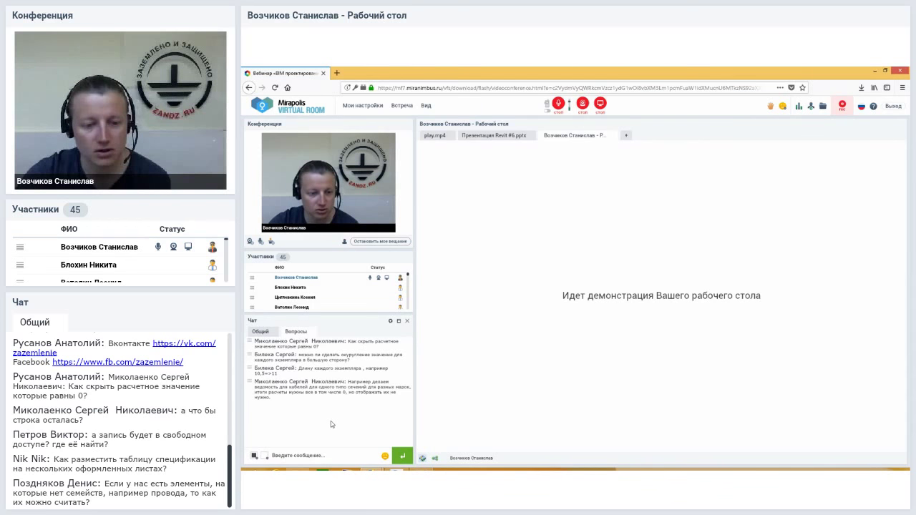
right_click(395, 469)
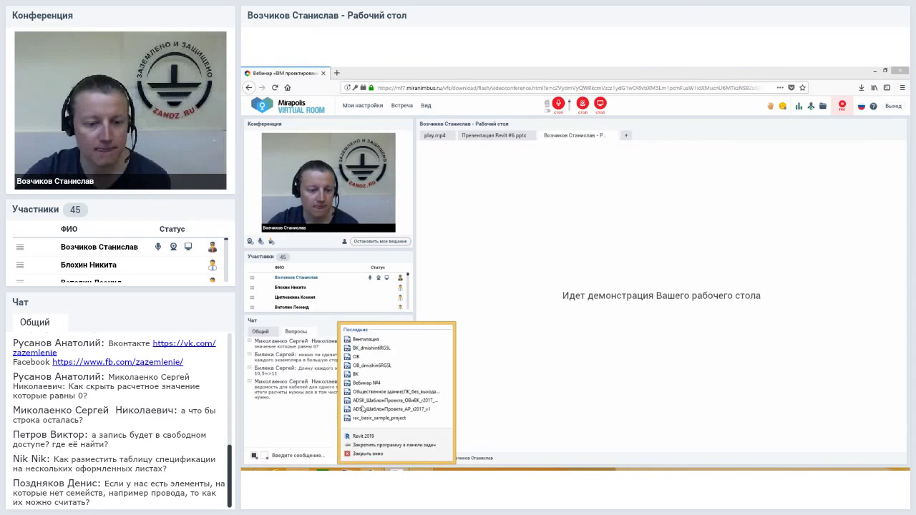
click(396, 470)
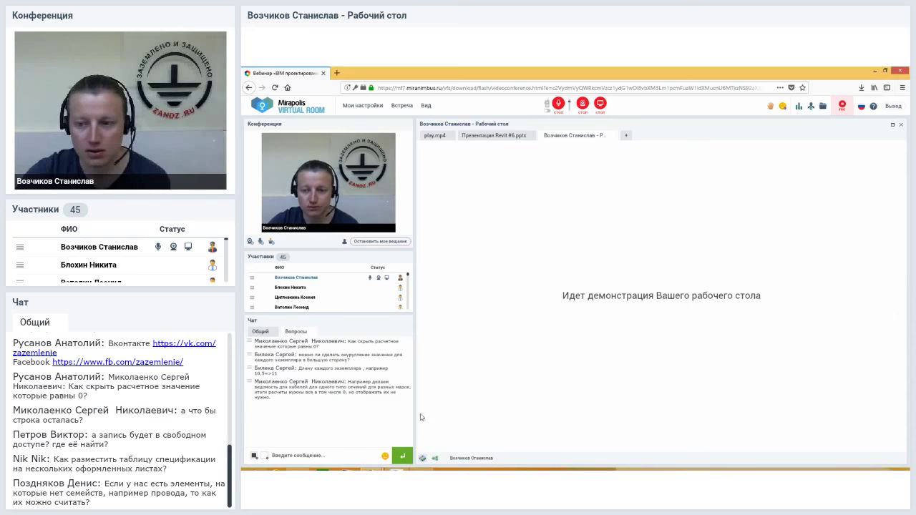
scroll(825, 324, down, 1)
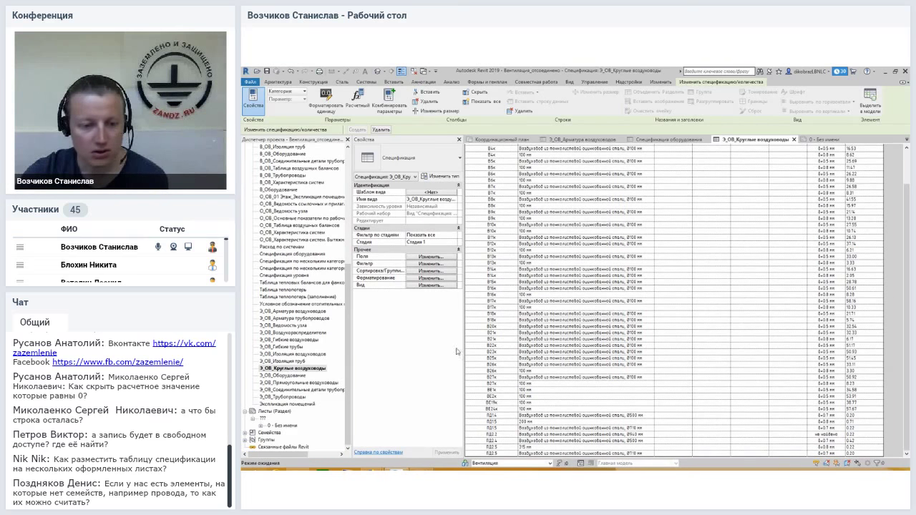
Return to Revit and reopen the round-duct schedule's filters: Длина > 0.1, Круглый воздуховод = Да, Длина с коэф > 0.01
click(351, 454)
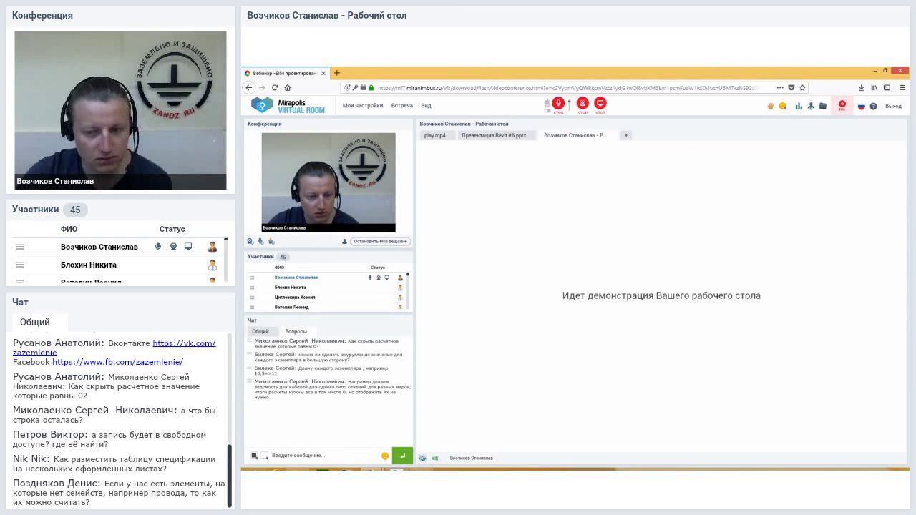
click(397, 429)
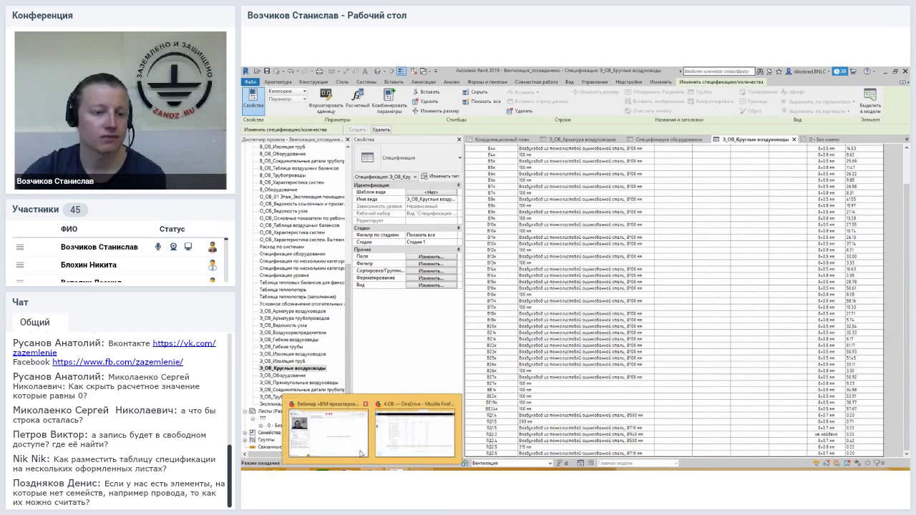
mouse_move(372, 472)
click(352, 430)
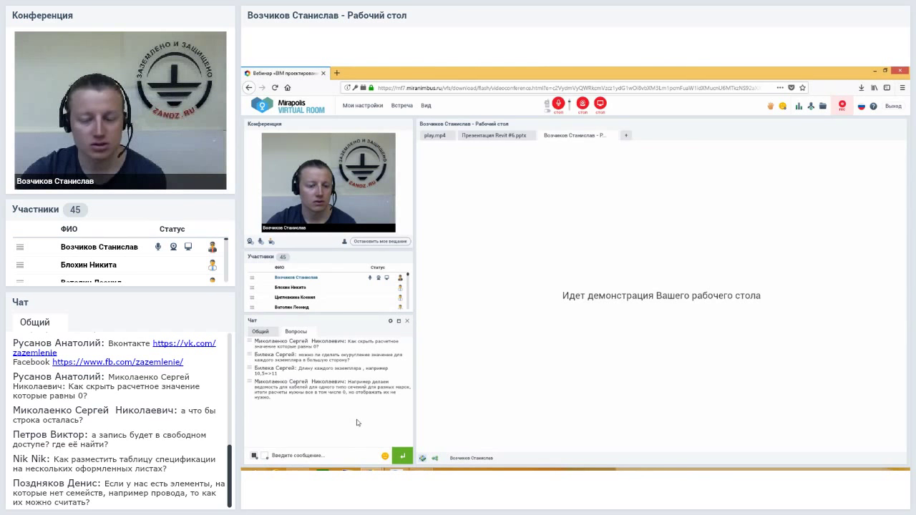
key(alt+Tab)
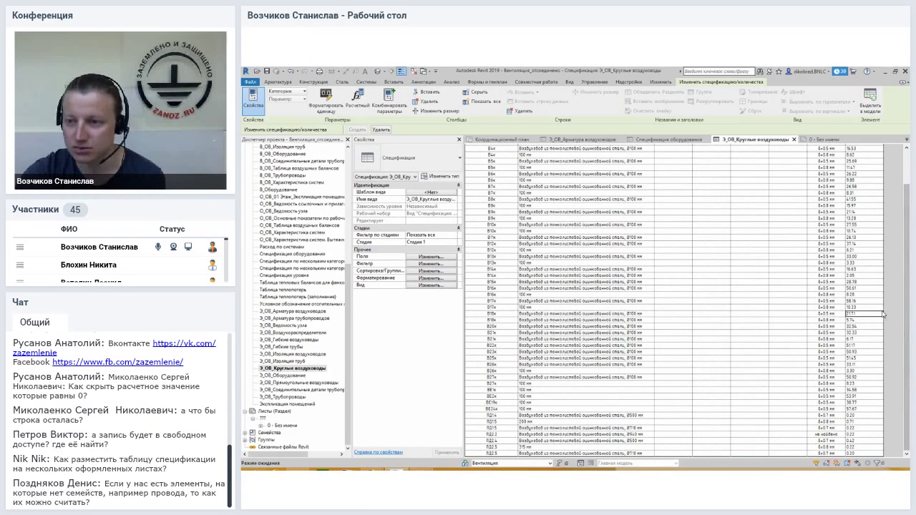
scroll(899, 309, up, 5)
scroll(898, 337, down, 5)
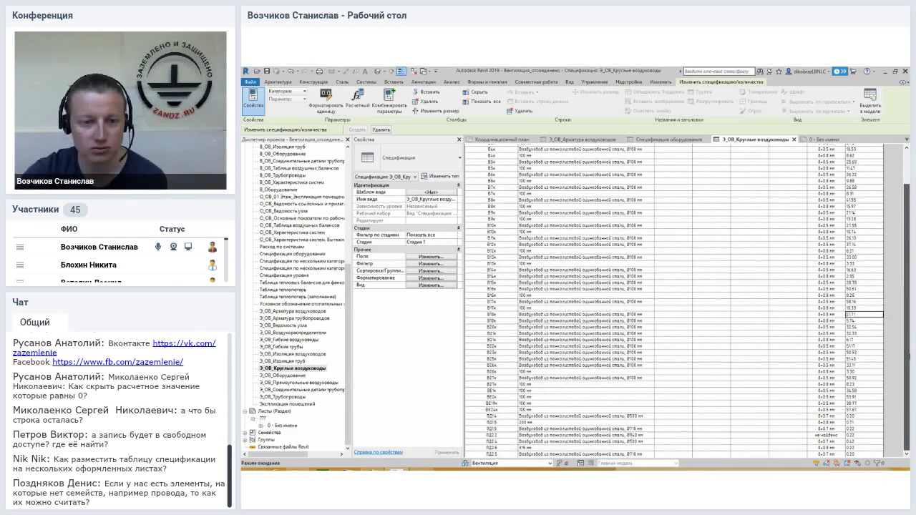
click(431, 263)
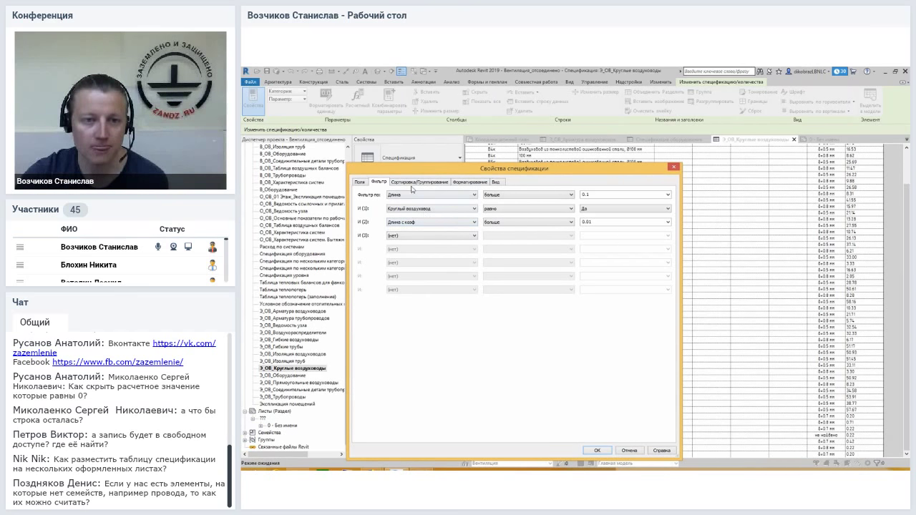
Review the third filter condition, Длина с коэф больше 0.01
drag(437, 169, 457, 156)
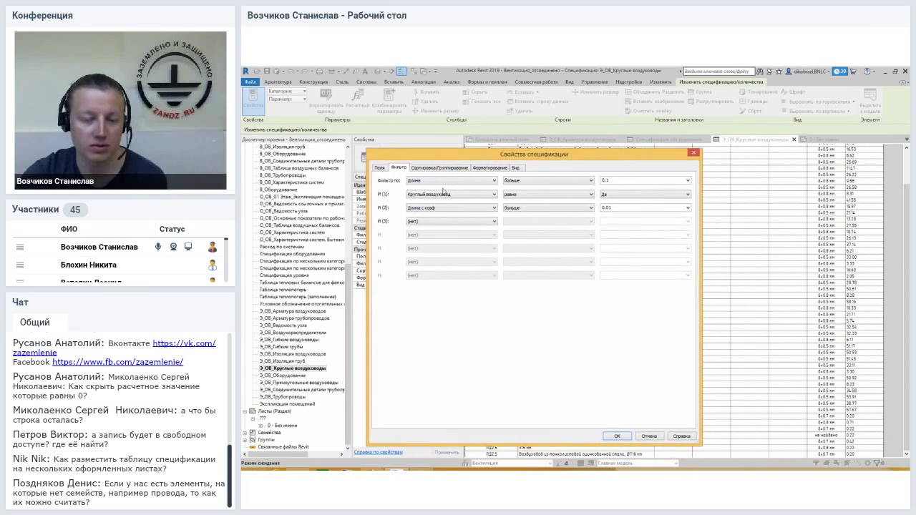
click(432, 209)
click(564, 299)
click(558, 208)
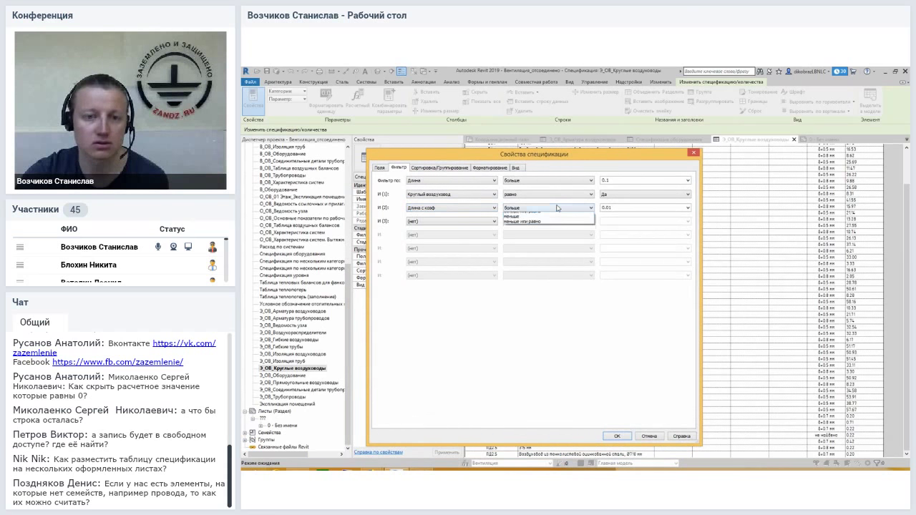
click(567, 273)
double_click(643, 207)
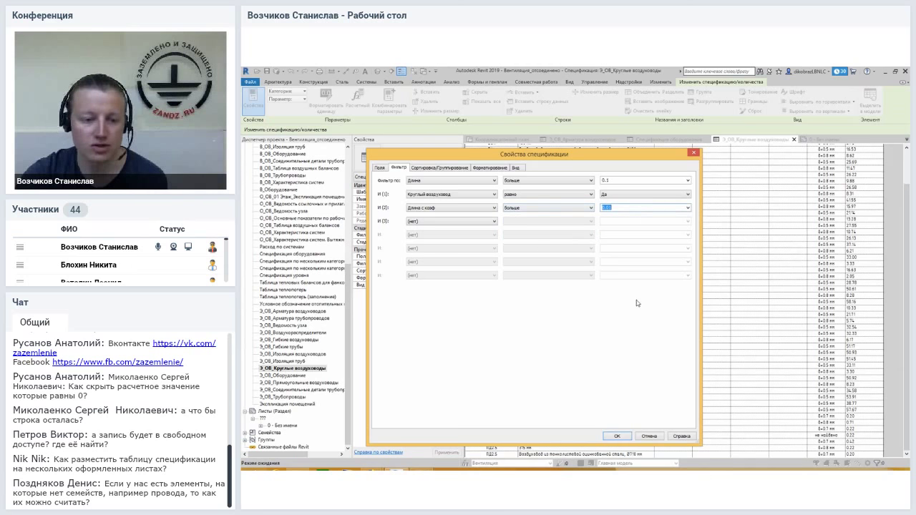
click(372, 470)
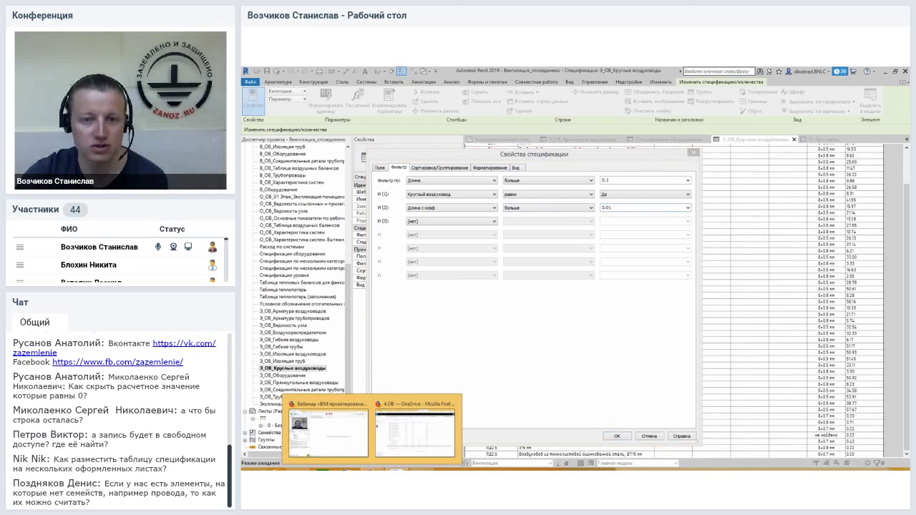
click(619, 268)
click(633, 206)
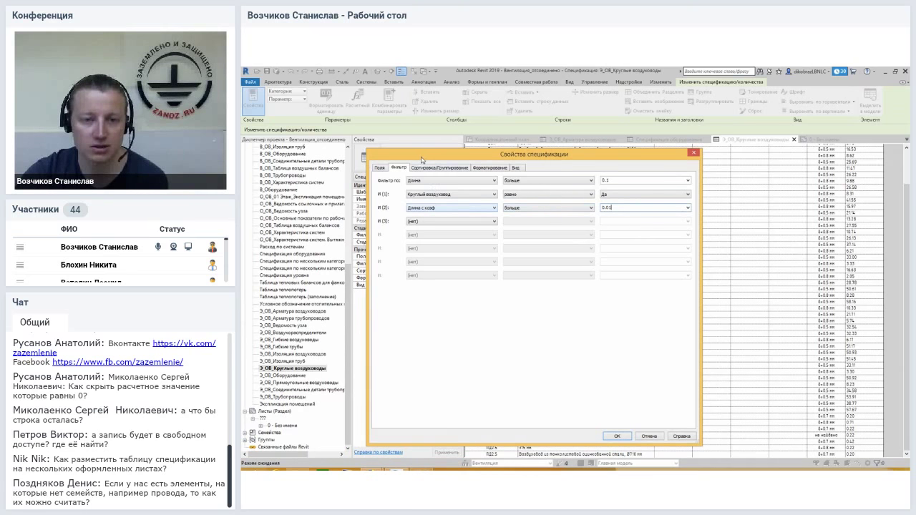
Change the third filter to Длина с коэф равно 0 and apply it, leaving the schedule empty
drag(422, 160, 424, 160)
click(539, 209)
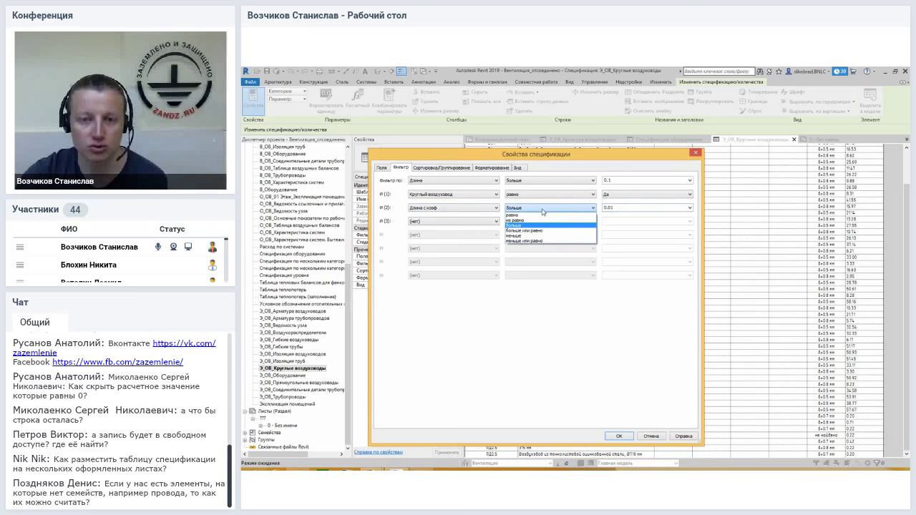
click(537, 216)
double_click(629, 207)
text(0)
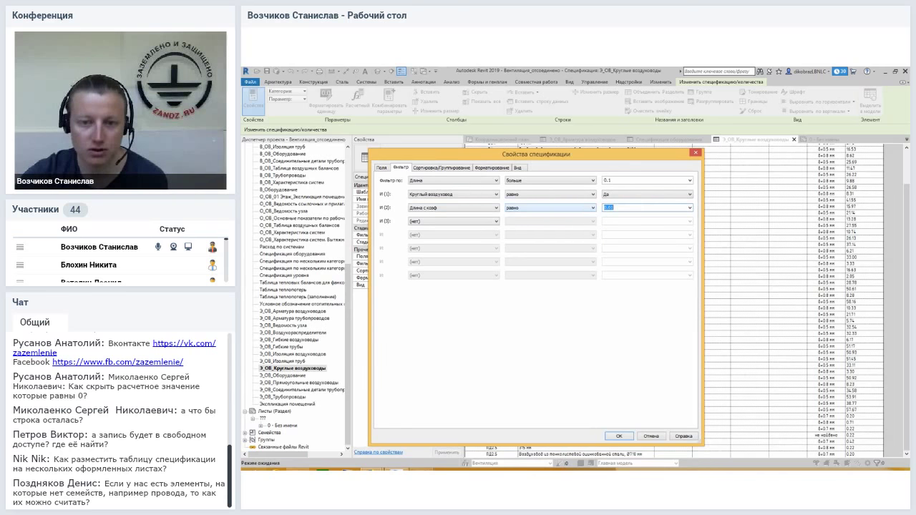
click(619, 435)
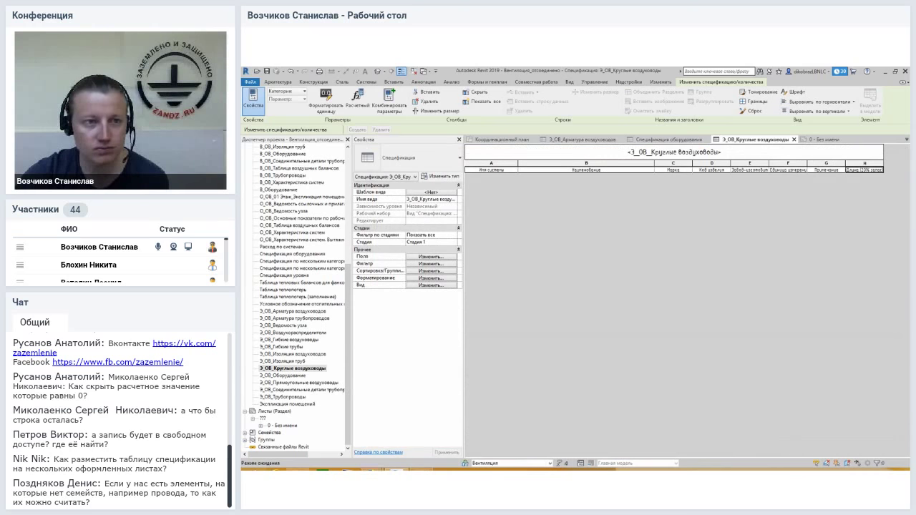
click(292, 72)
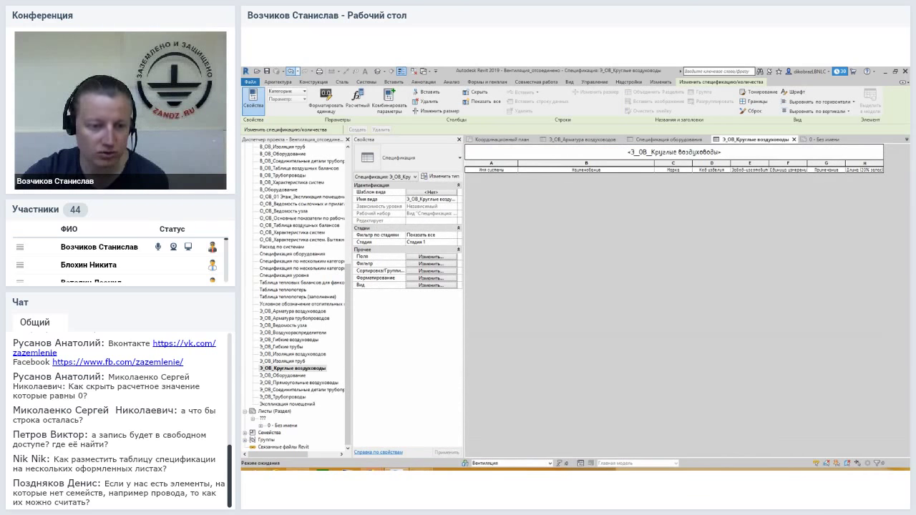
Switch to the webinar page and show the Общий chat messages
click(328, 429)
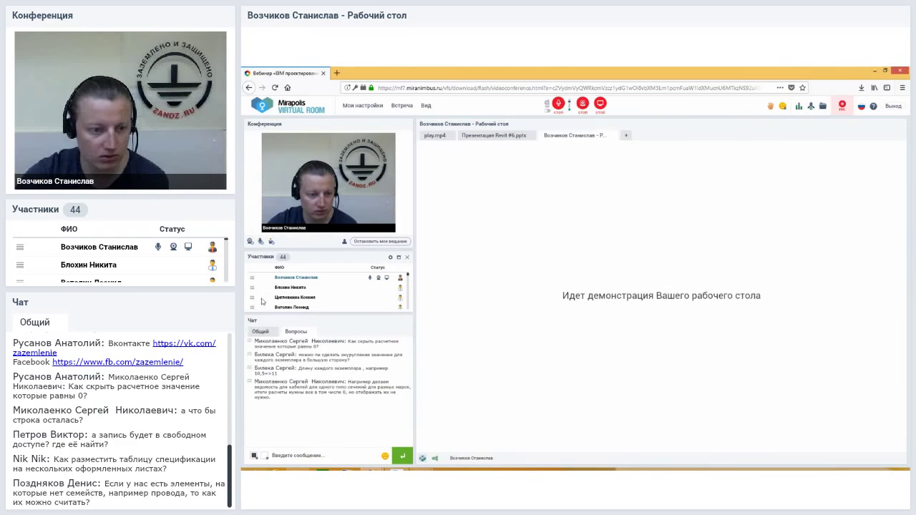
click(262, 331)
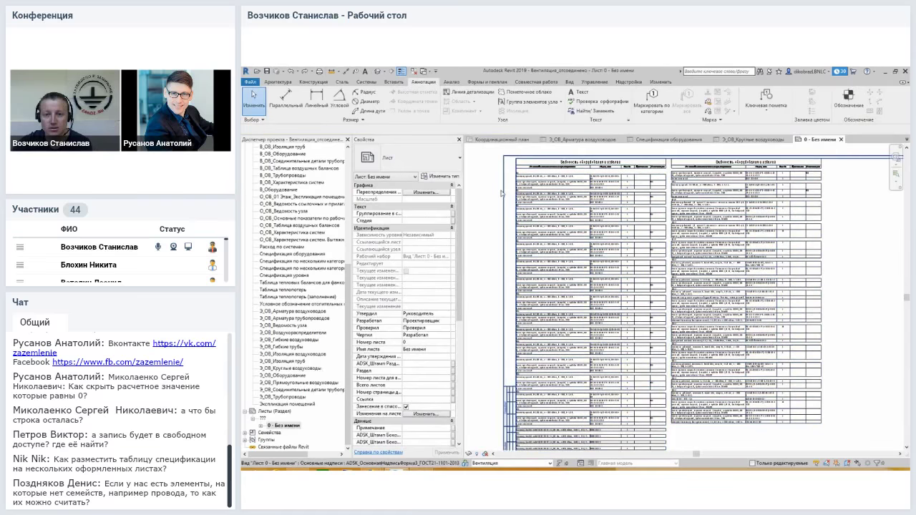
click(581, 209)
scroll(581, 208, down, 4)
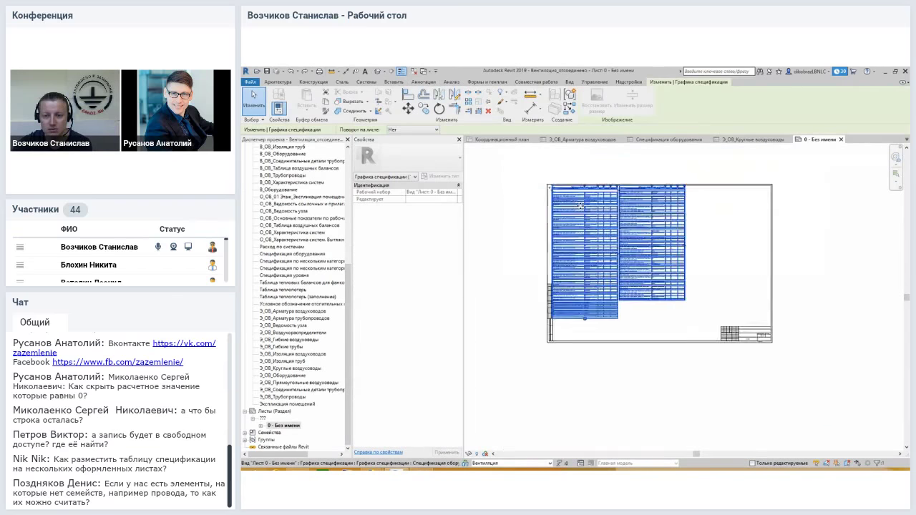
scroll(631, 216, up, 3)
scroll(632, 216, down, 2)
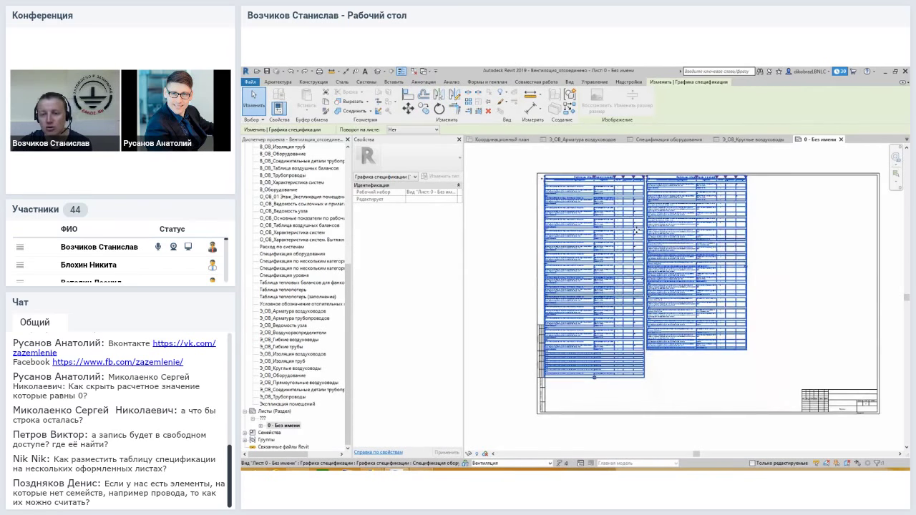
click(762, 215)
middle_drag(763, 215, 750, 215)
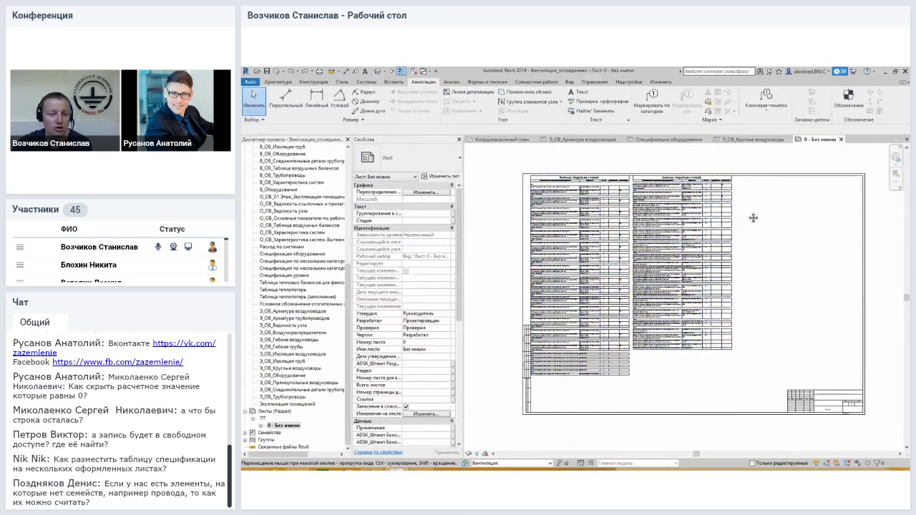
click(652, 227)
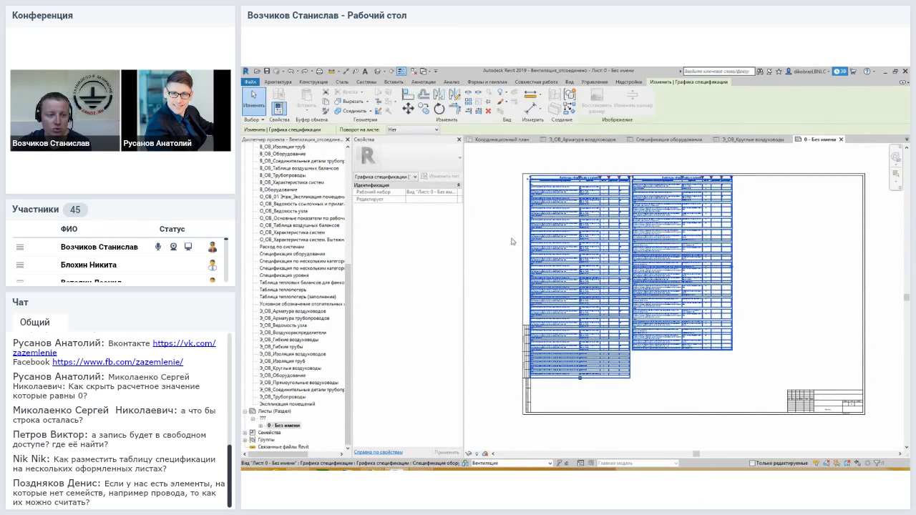
click(504, 245)
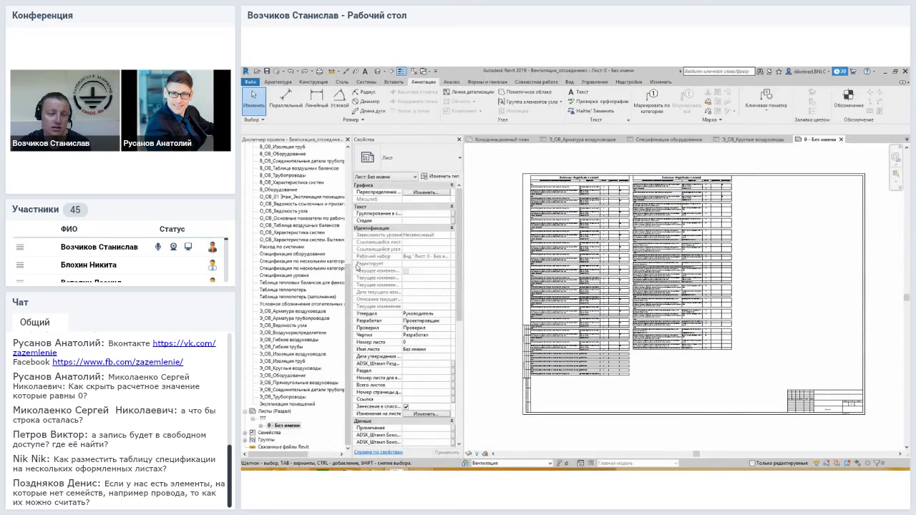
scroll(351, 258, up, 1)
scroll(351, 257, up, 1)
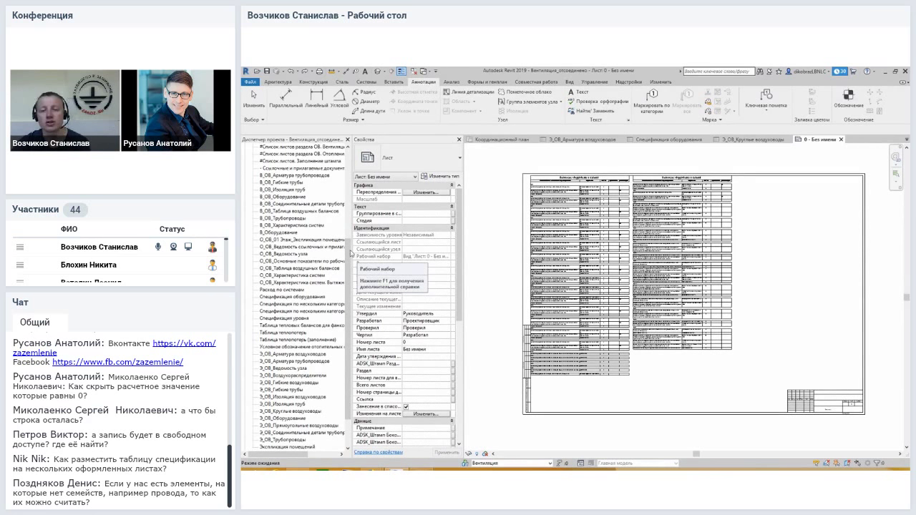
scroll(345, 285, down, 2)
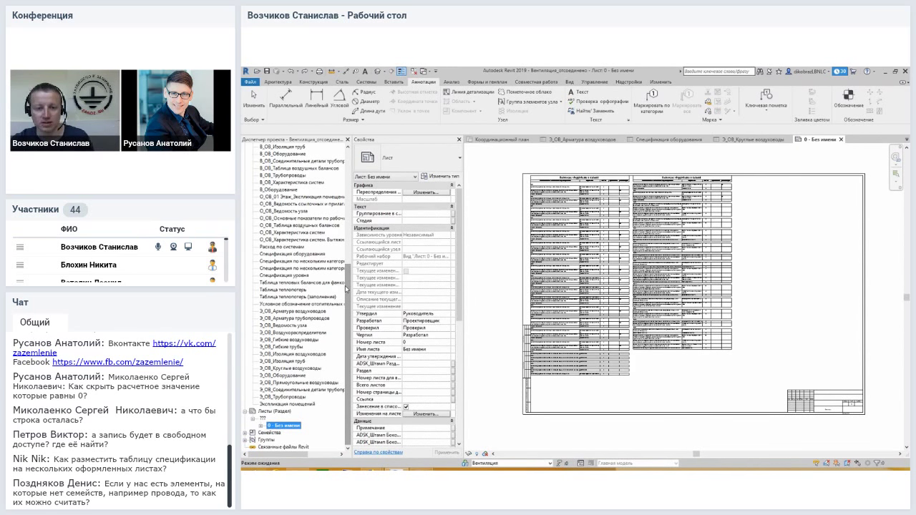
click(506, 218)
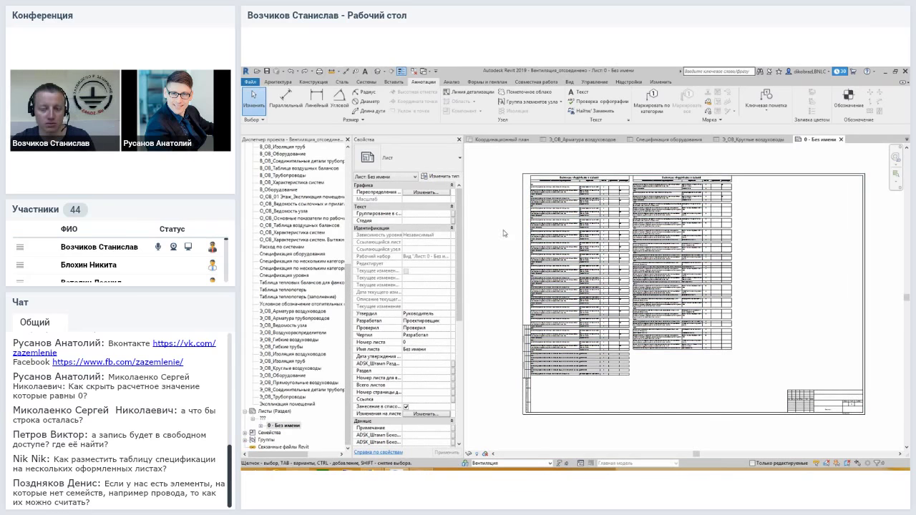
scroll(503, 233, up, 2)
scroll(503, 233, up, 2)
scroll(503, 232, up, 1)
scroll(503, 233, up, 1)
scroll(513, 182, down, 2)
scroll(514, 183, down, 1)
scroll(516, 315, up, 2)
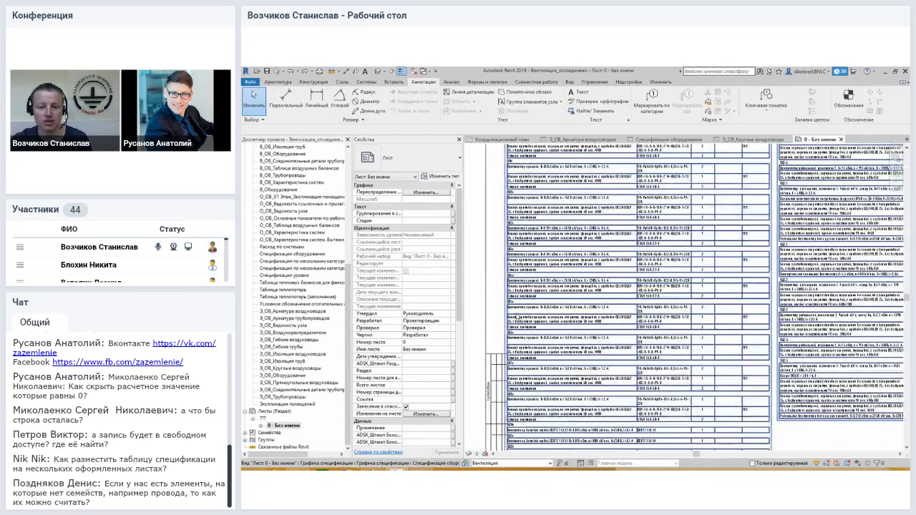
scroll(517, 314, down, 2)
scroll(515, 314, down, 2)
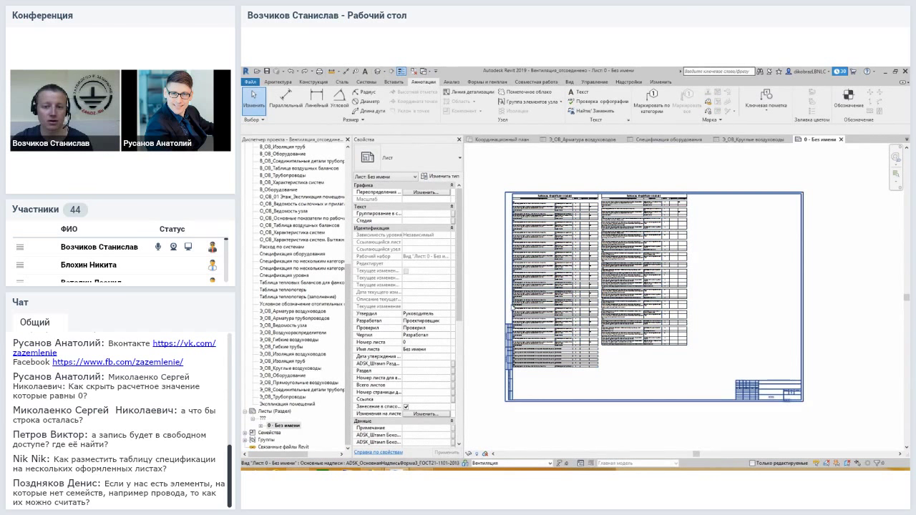
scroll(505, 213, up, 5)
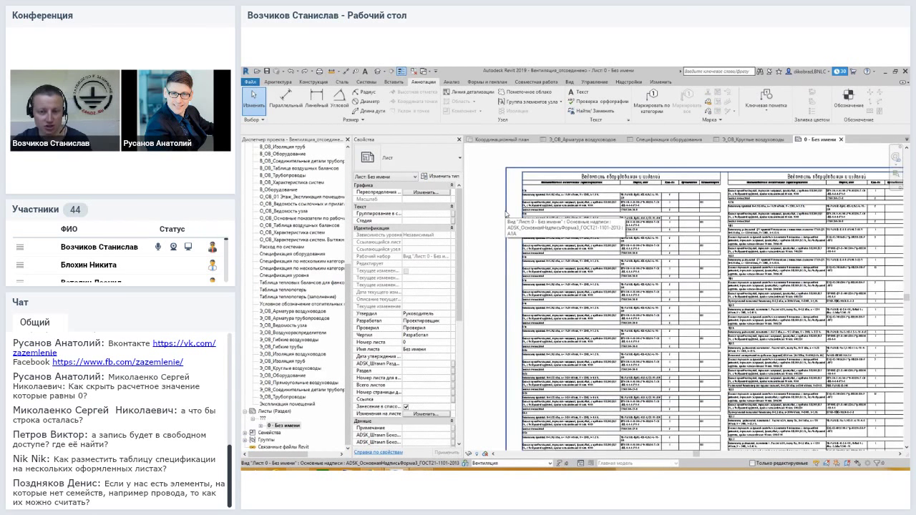
scroll(506, 213, up, 1)
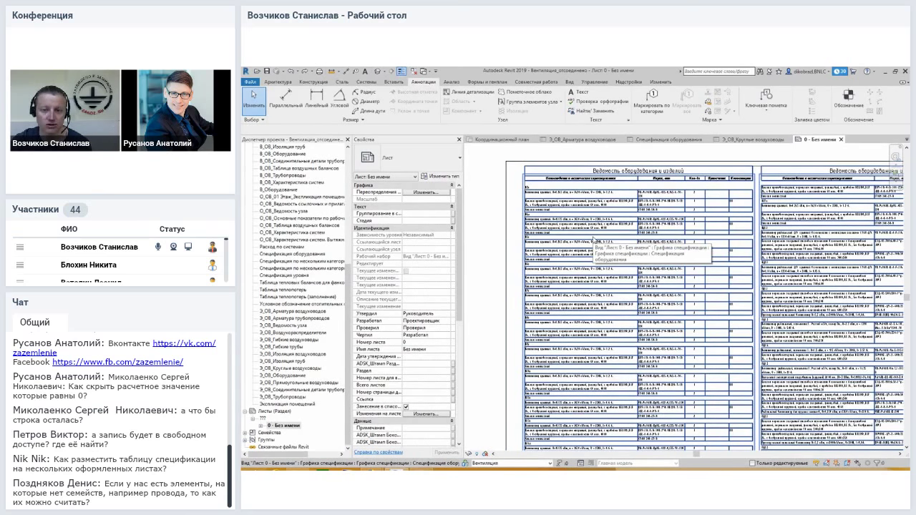
scroll(594, 242, down, 4)
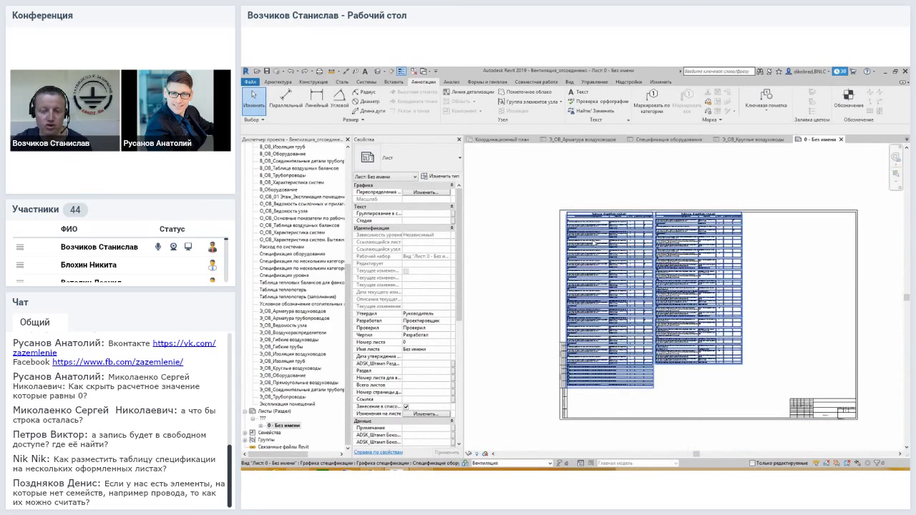
scroll(611, 330, up, 4)
scroll(626, 325, down, 4)
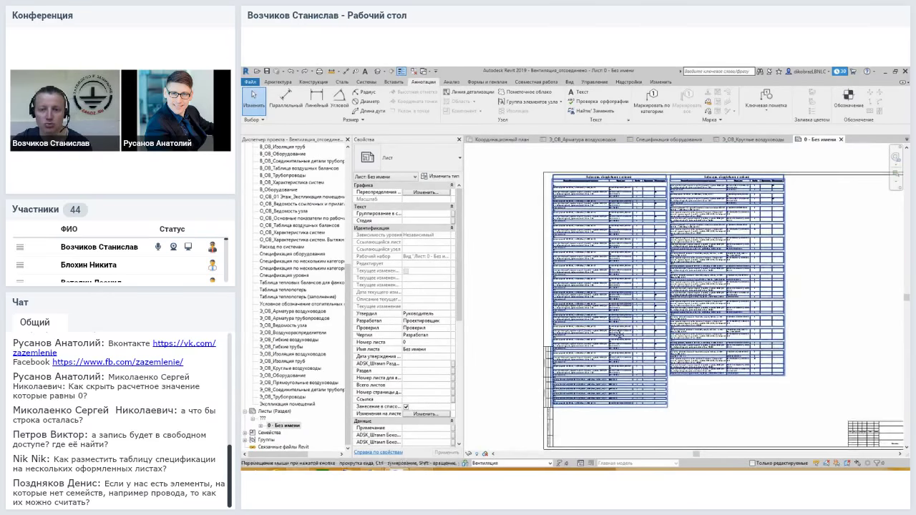
middle_drag(626, 326, 566, 309)
middle_drag(621, 294, 615, 299)
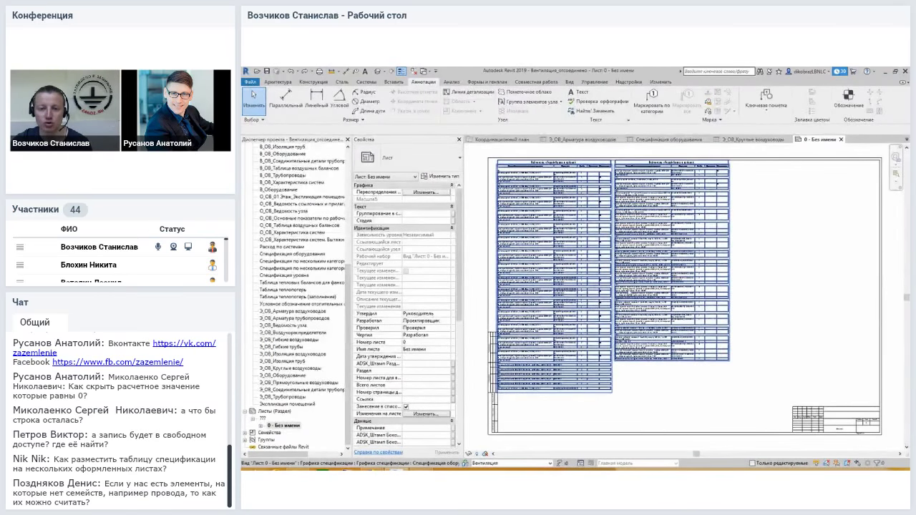
click(679, 270)
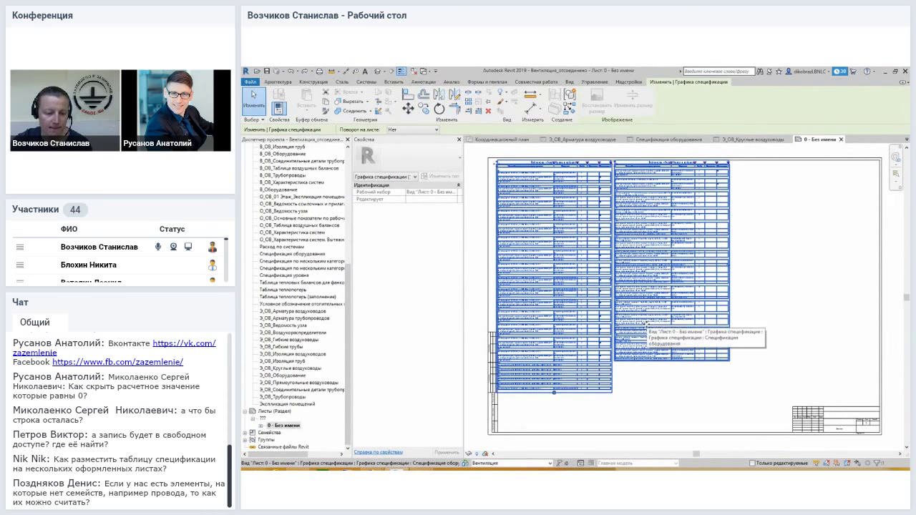
click(742, 310)
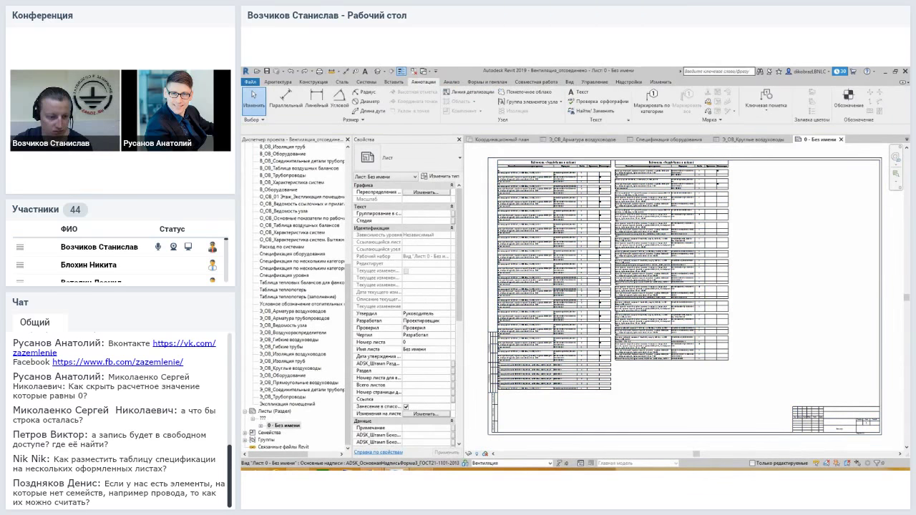
key(alt+Tab)
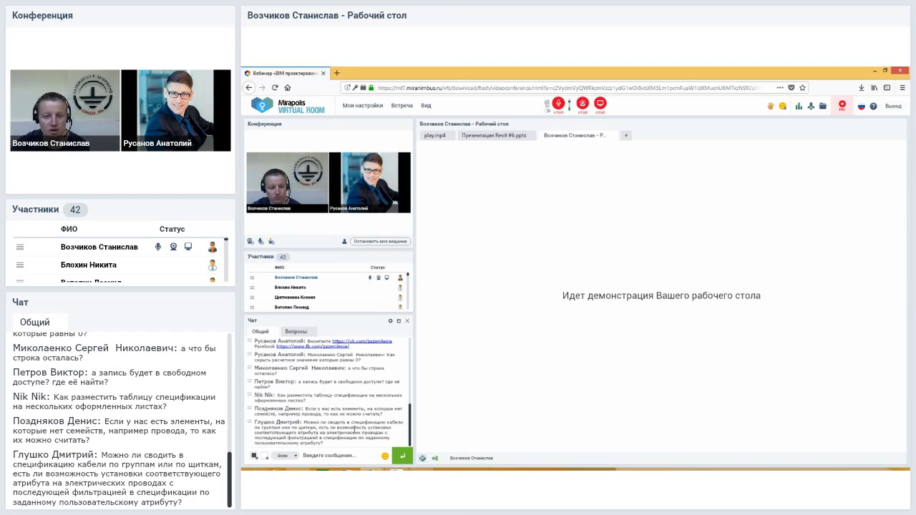
key(alt+Tab)
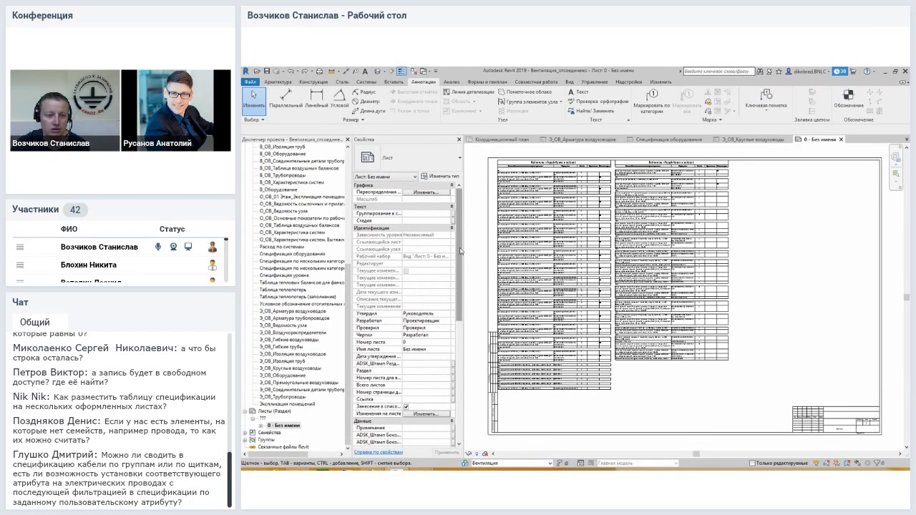
scroll(315, 229, up, 5)
scroll(343, 199, up, 3)
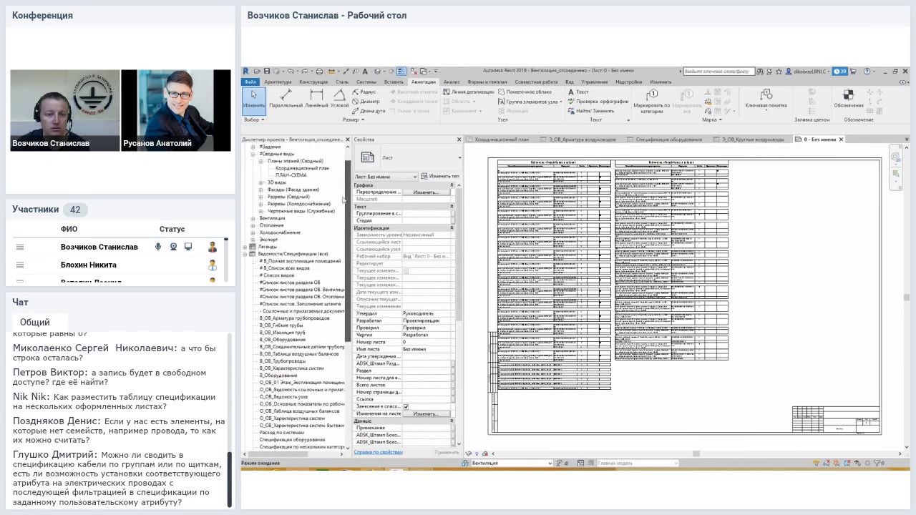
scroll(343, 199, down, 10)
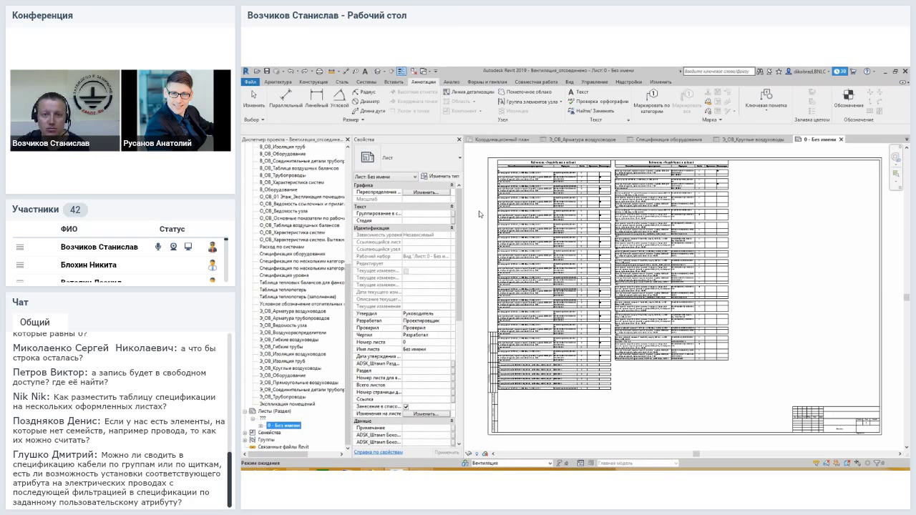
click(569, 81)
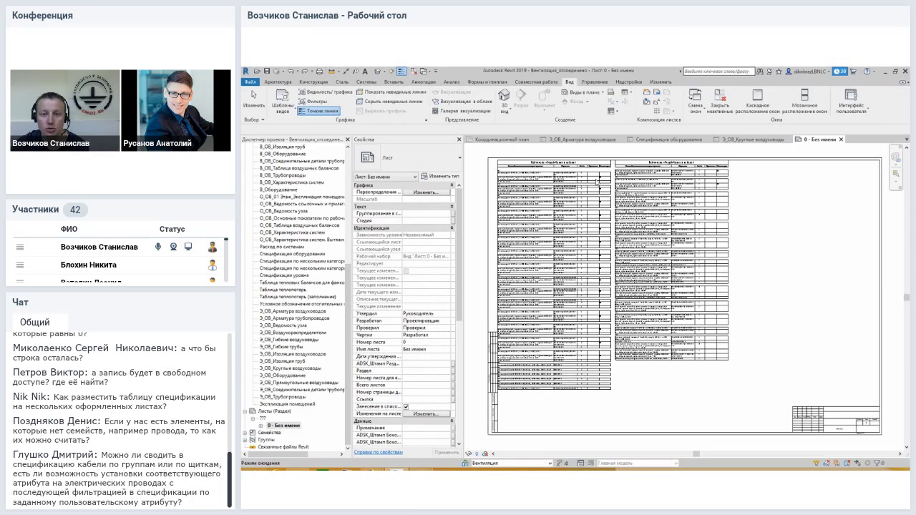
click(629, 94)
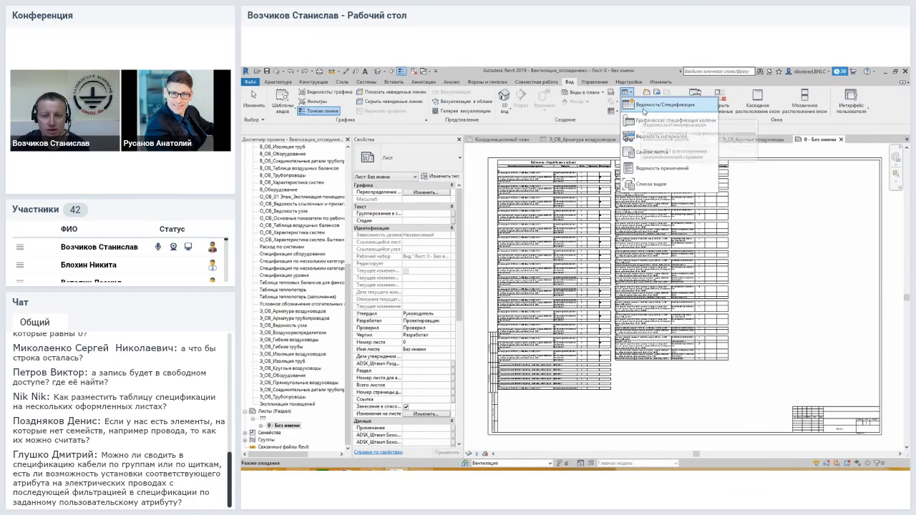
click(659, 106)
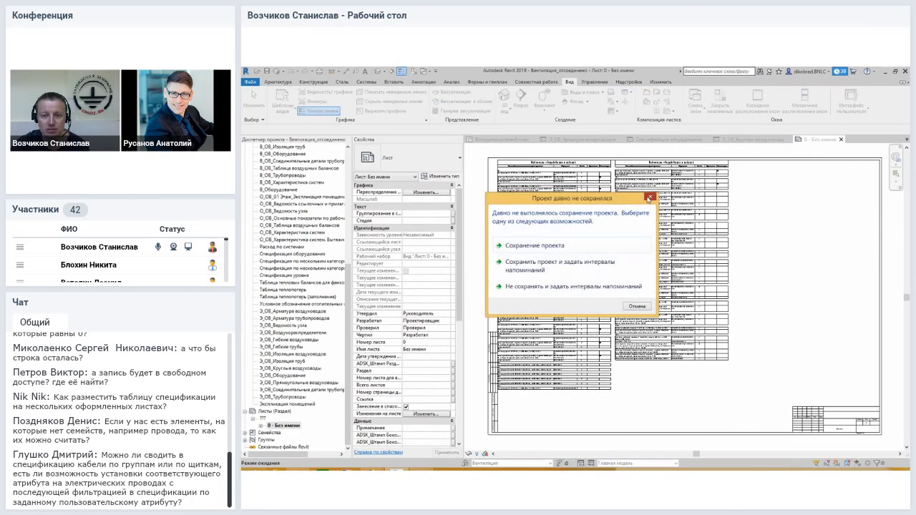
click(651, 198)
drag(659, 208, 657, 294)
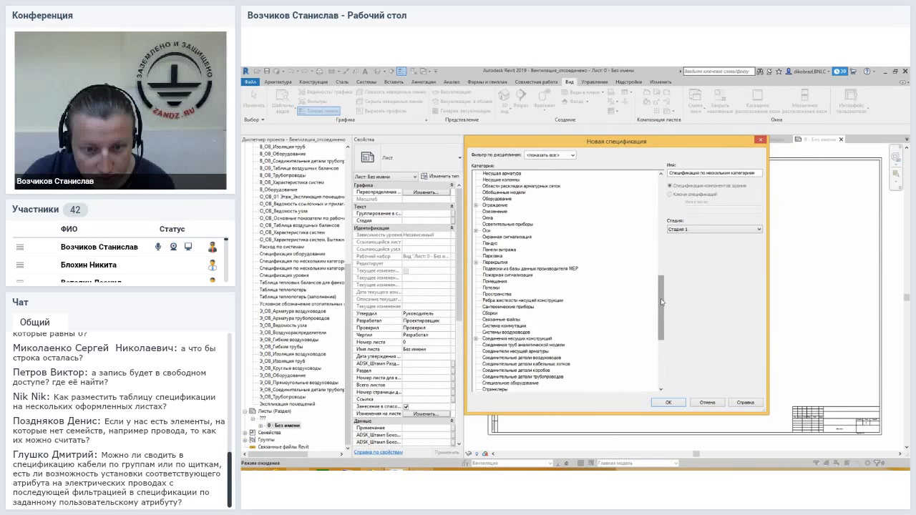
drag(657, 294, 642, 304)
scroll(642, 305, down, 1)
scroll(642, 305, down, 1)
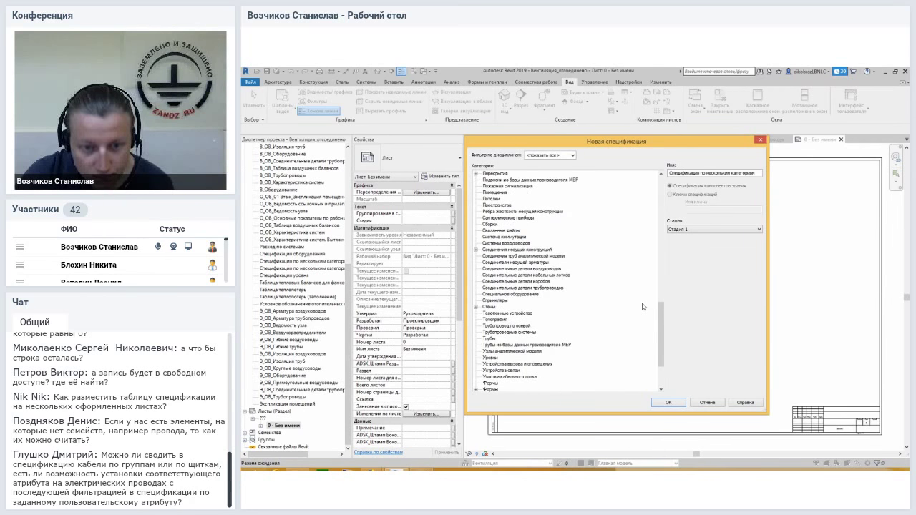
scroll(642, 307, down, 1)
scroll(642, 307, down, 2)
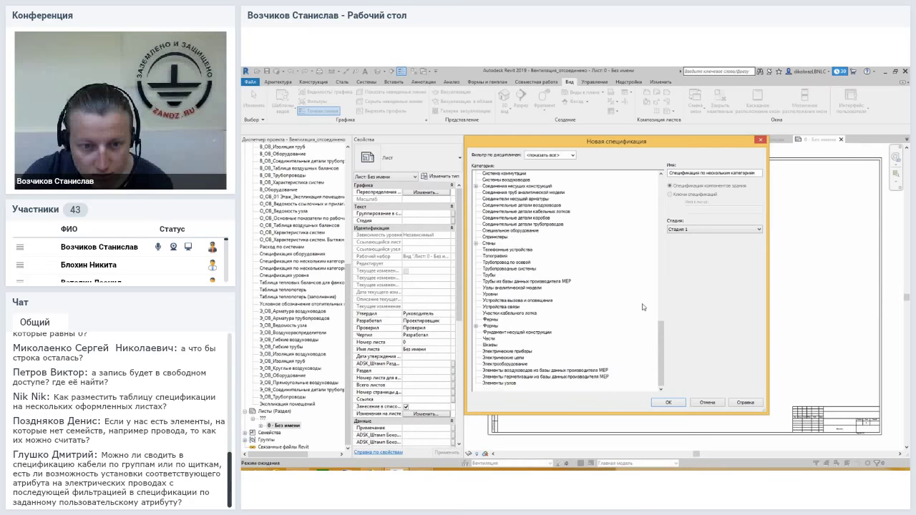
click(503, 357)
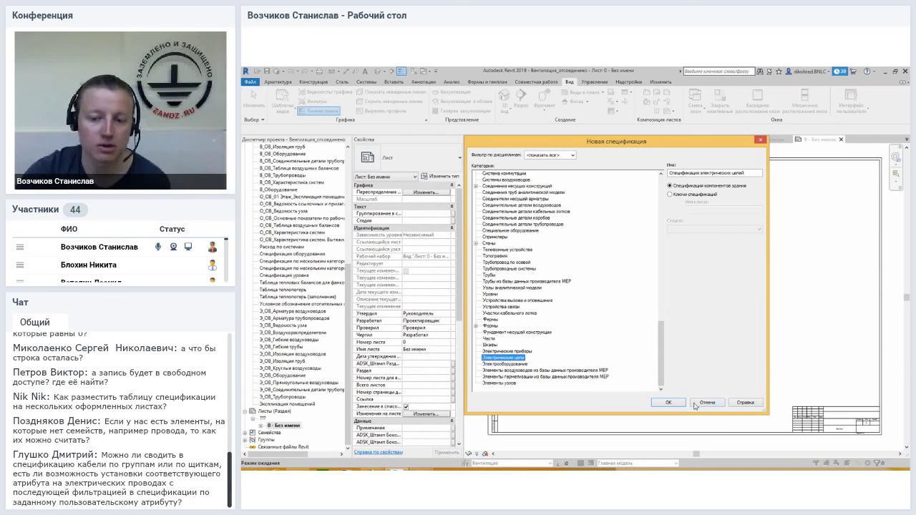
key(Return)
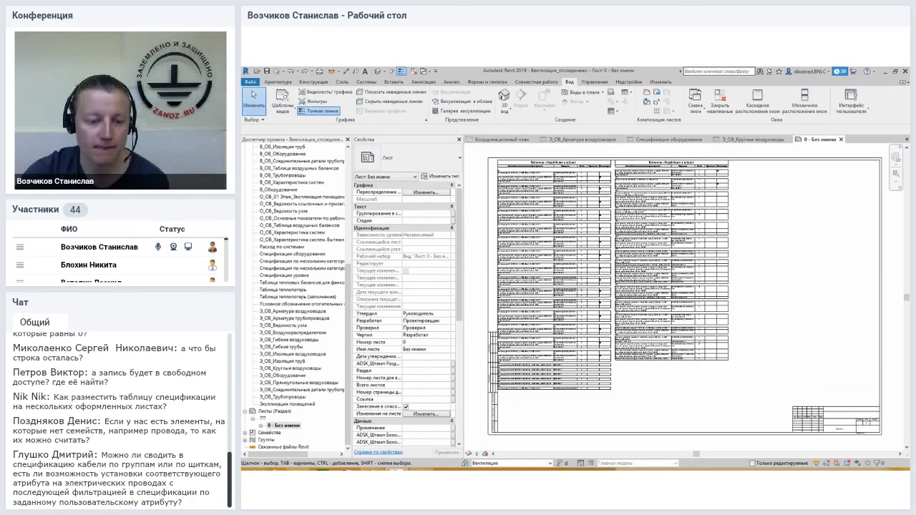
click(352, 450)
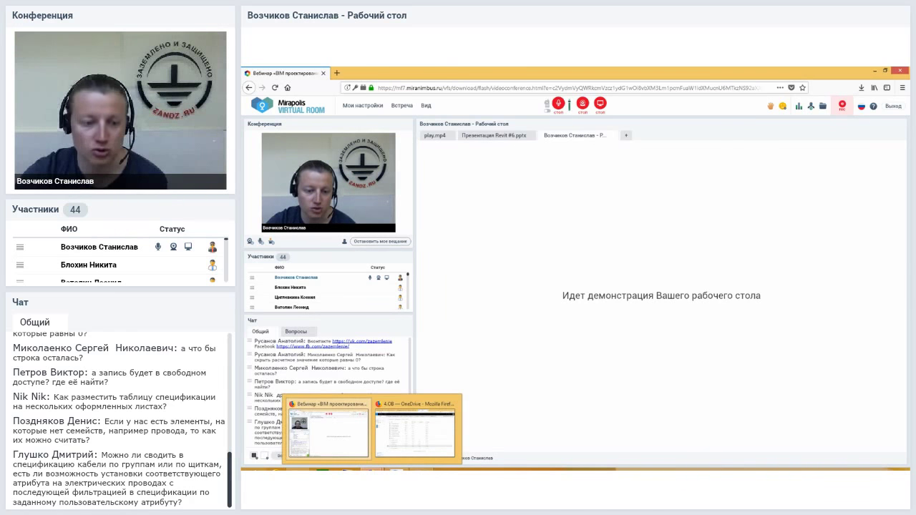
click(313, 456)
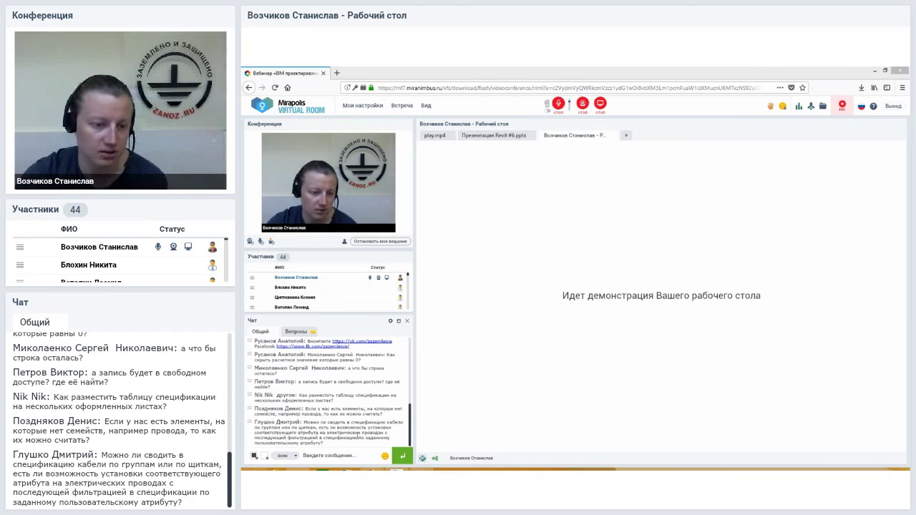
key(alt+Tab)
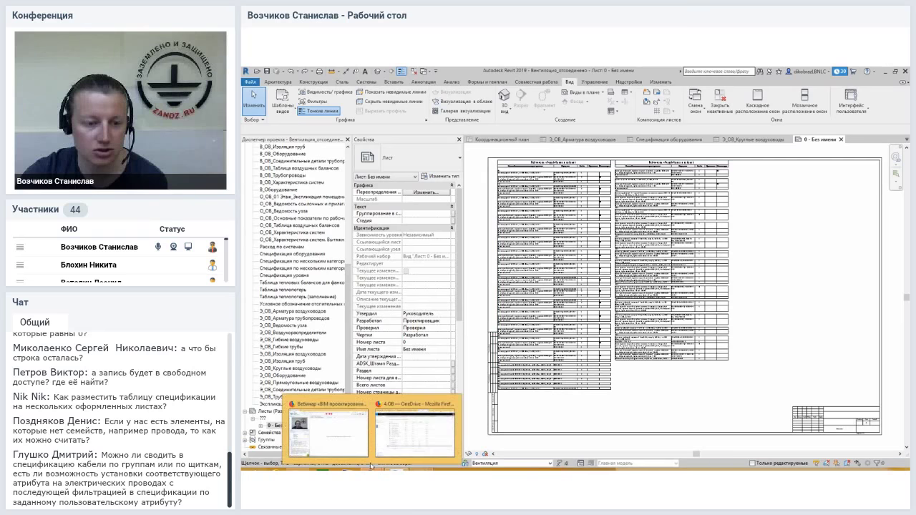
click(373, 438)
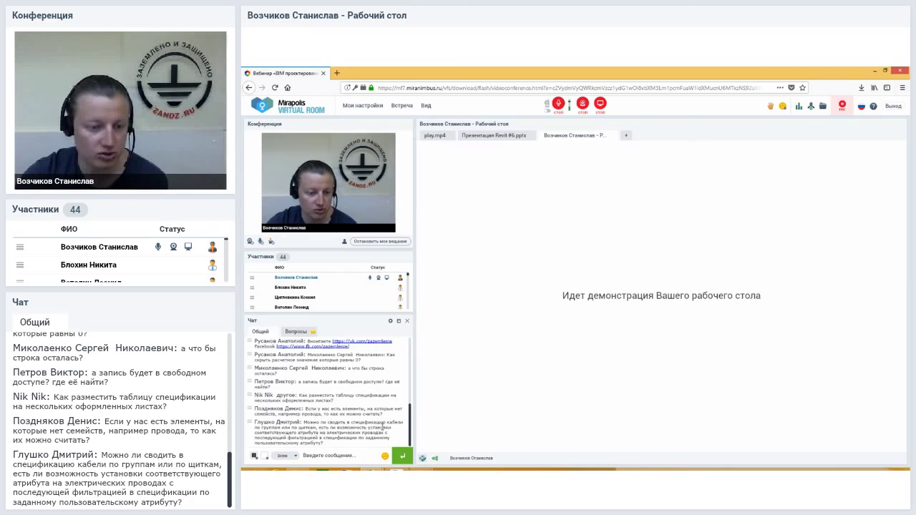
click(357, 455)
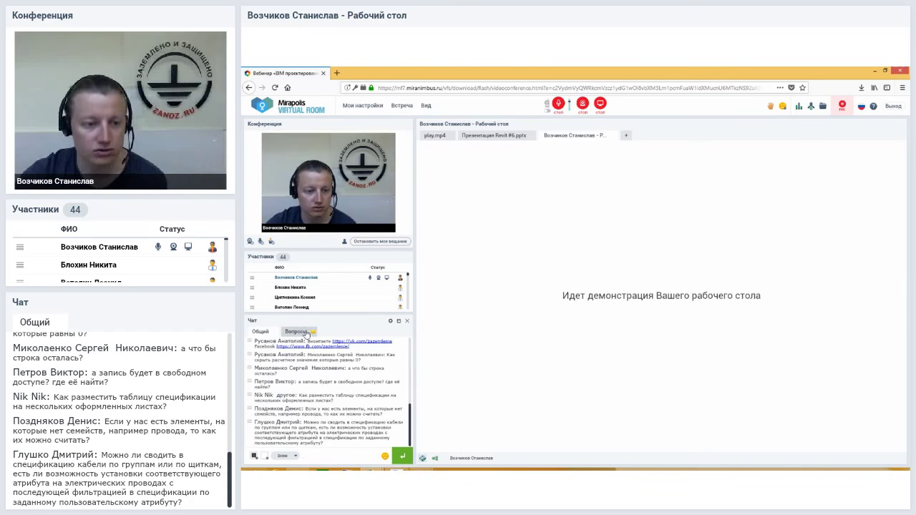
click(302, 332)
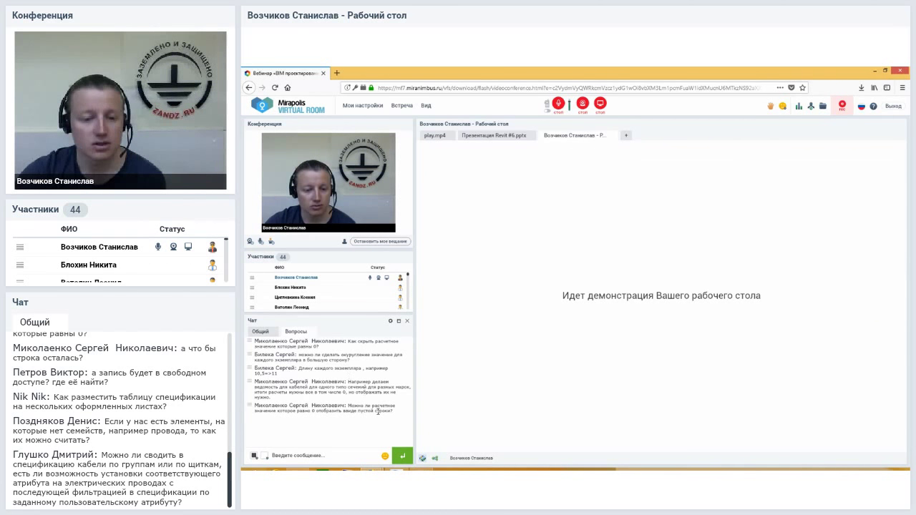
key(alt+Tab)
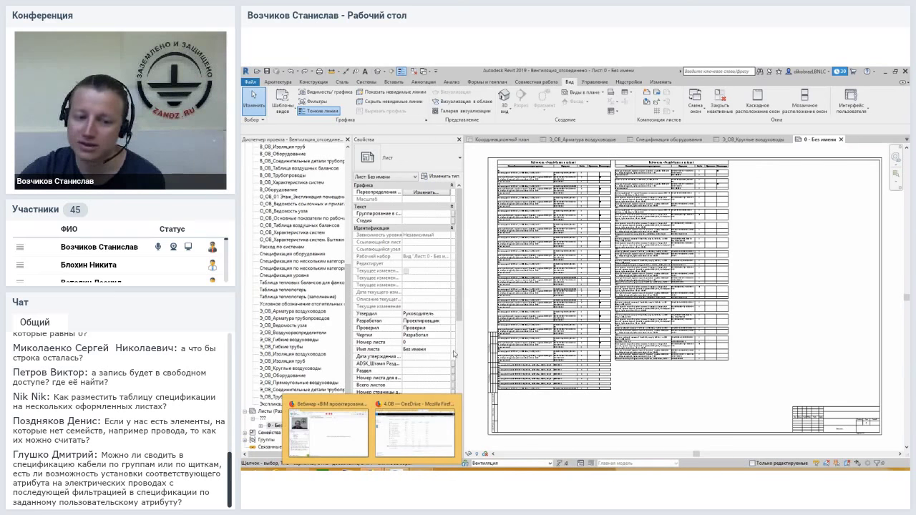
Open the equipment schedule from the sheet and inspect the Параметр1 field's settings
drag(744, 372, 477, 319)
double_click(521, 270)
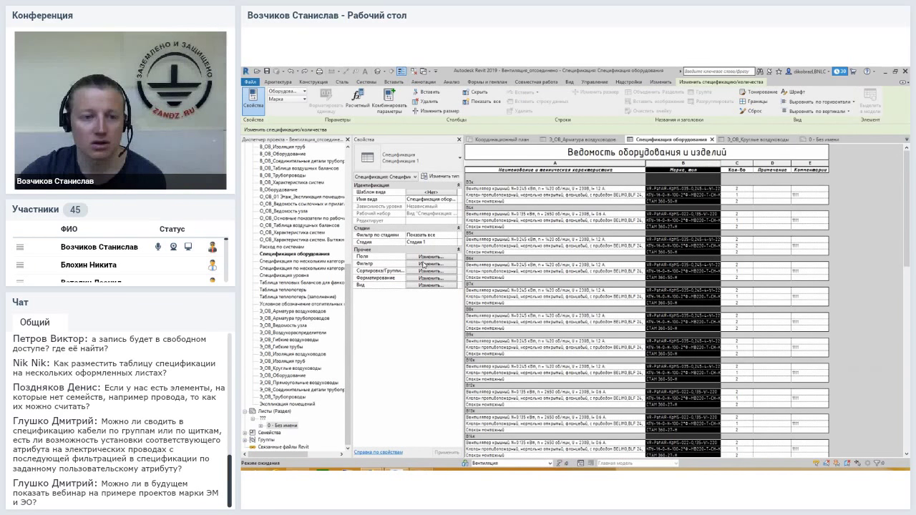
click(425, 259)
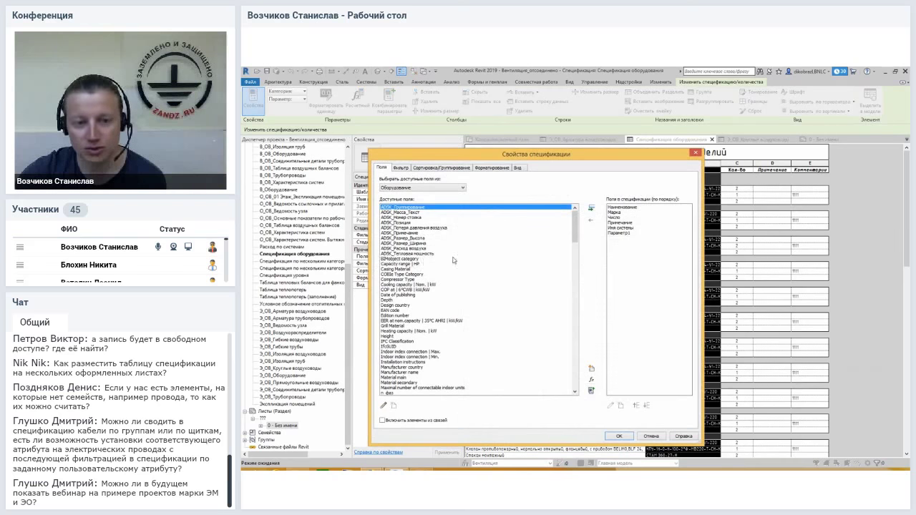
click(622, 234)
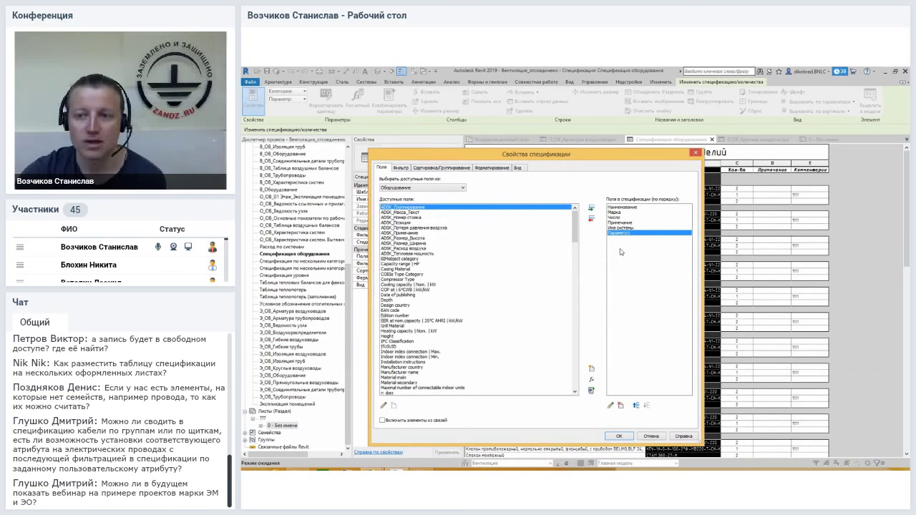
click(620, 406)
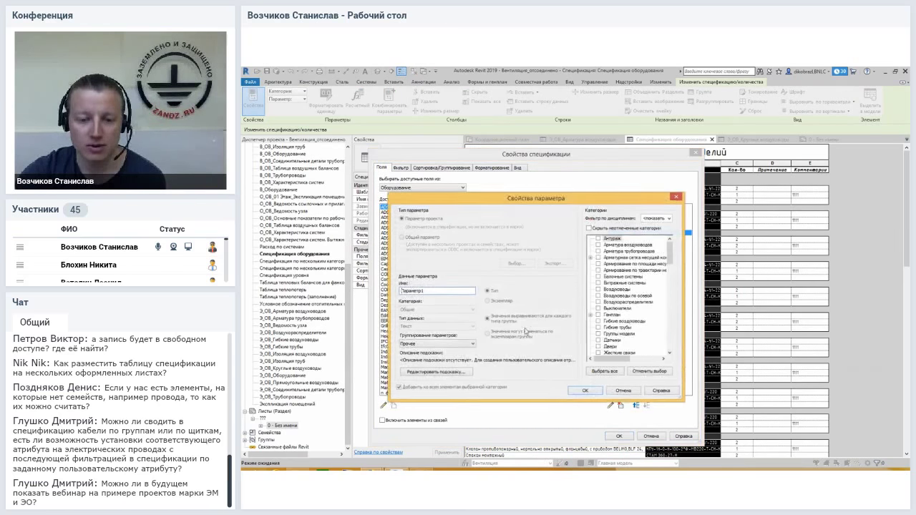
click(622, 390)
Start a calculated value with an if formula, then cancel it and close the field settings
click(591, 380)
click(512, 267)
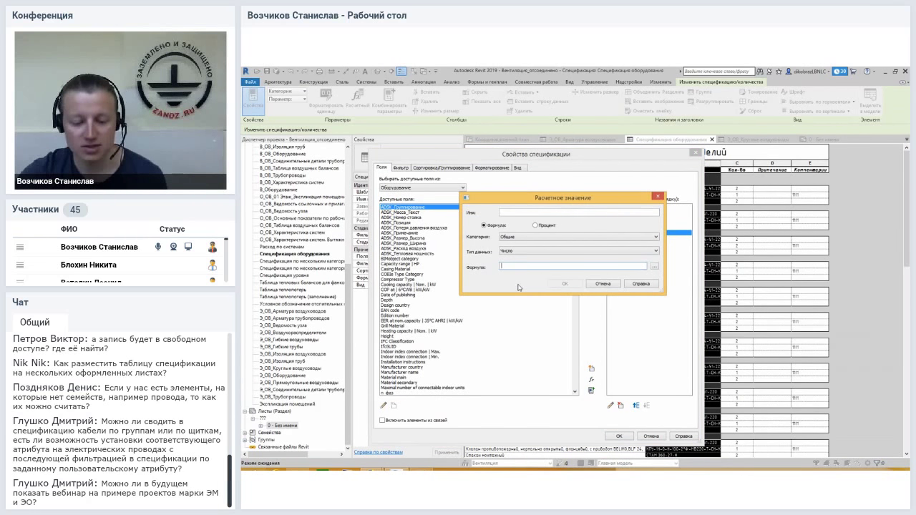
text(if()
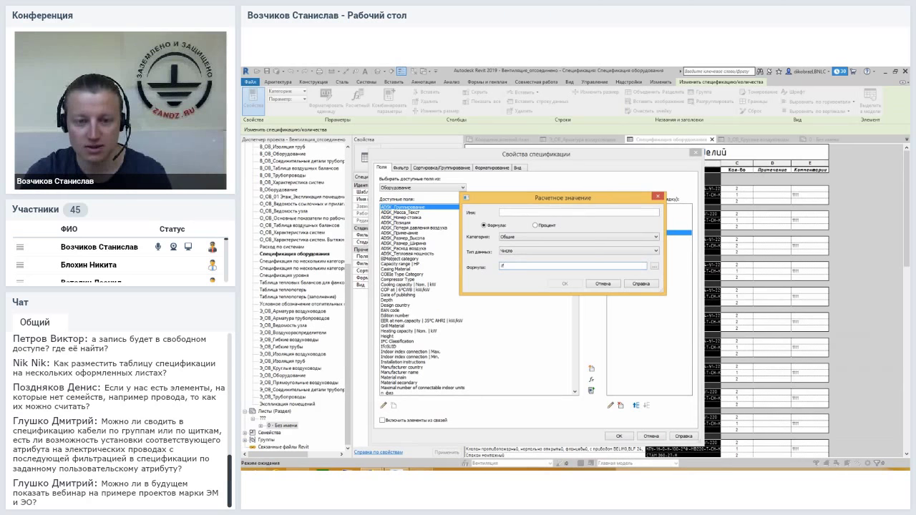
click(657, 266)
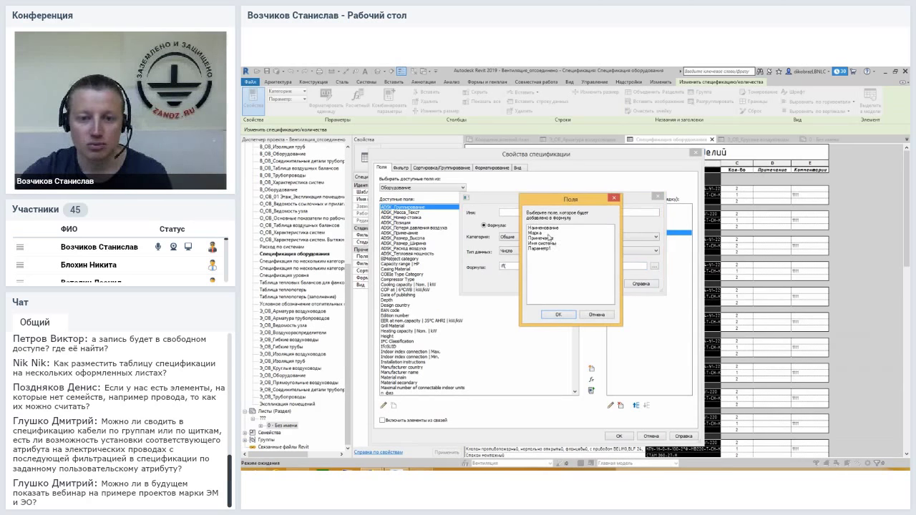
click(595, 315)
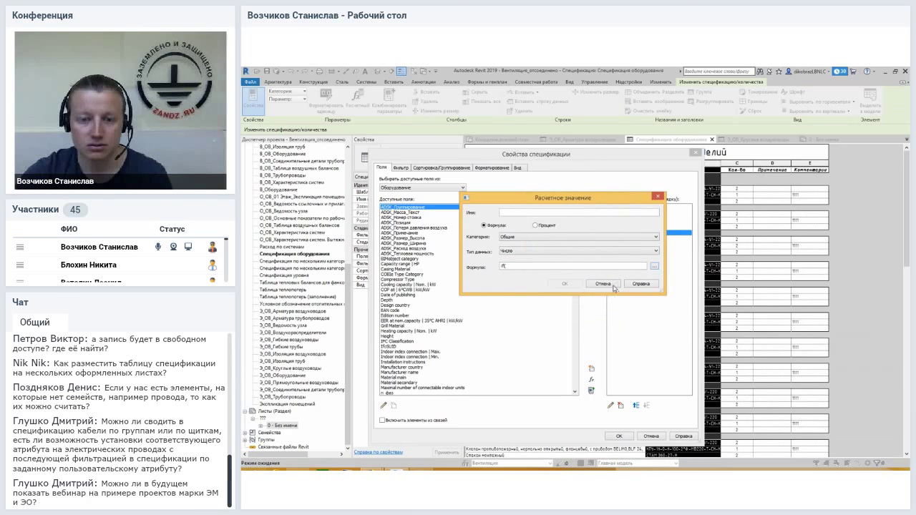
click(613, 285)
scroll(579, 236, down, 5)
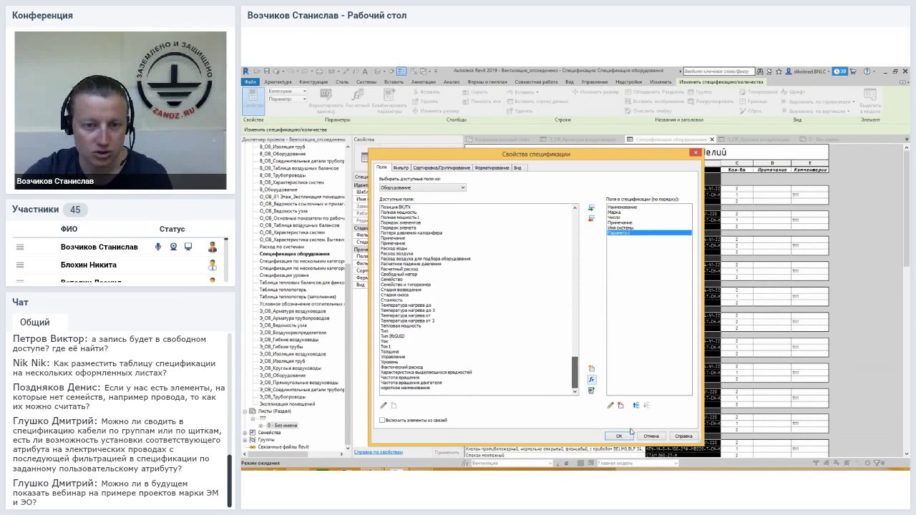
click(619, 436)
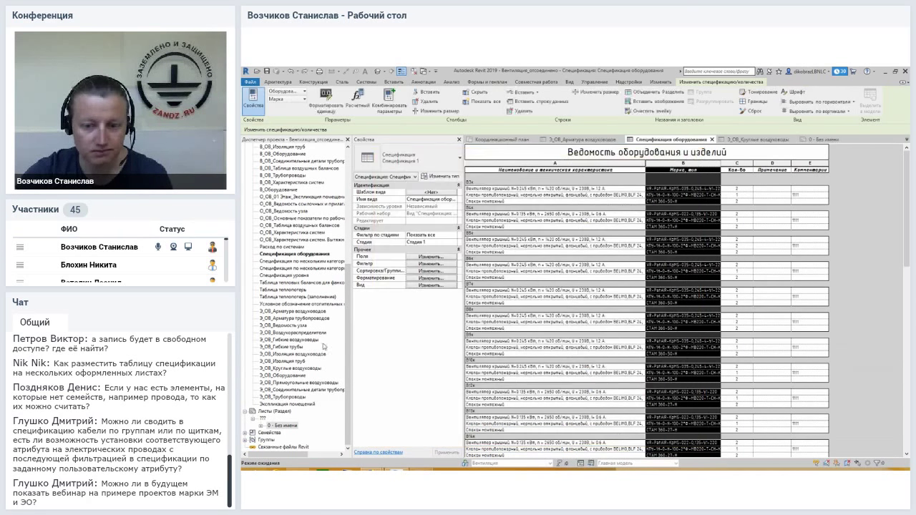
Open the 3_ОВ_Круглые воздуховоды schedule's Длина с коэф calculated field formula for editing
click(292, 368)
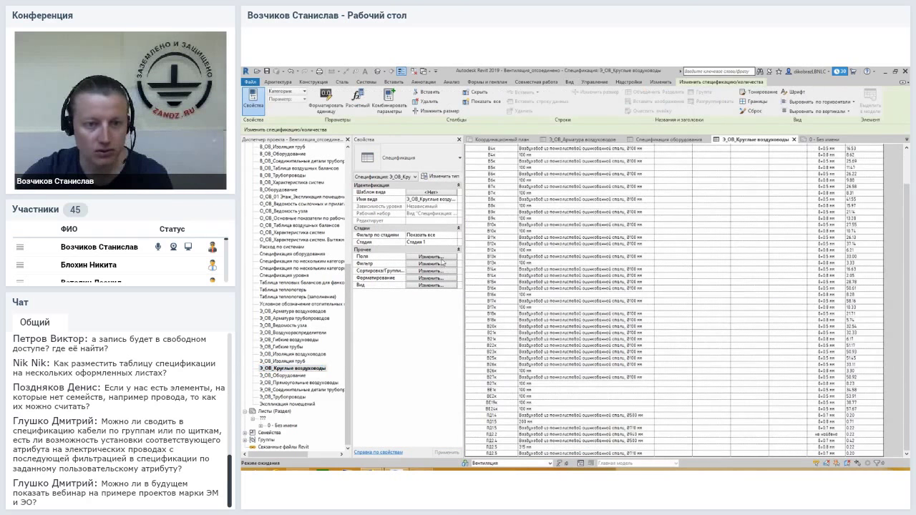
click(431, 256)
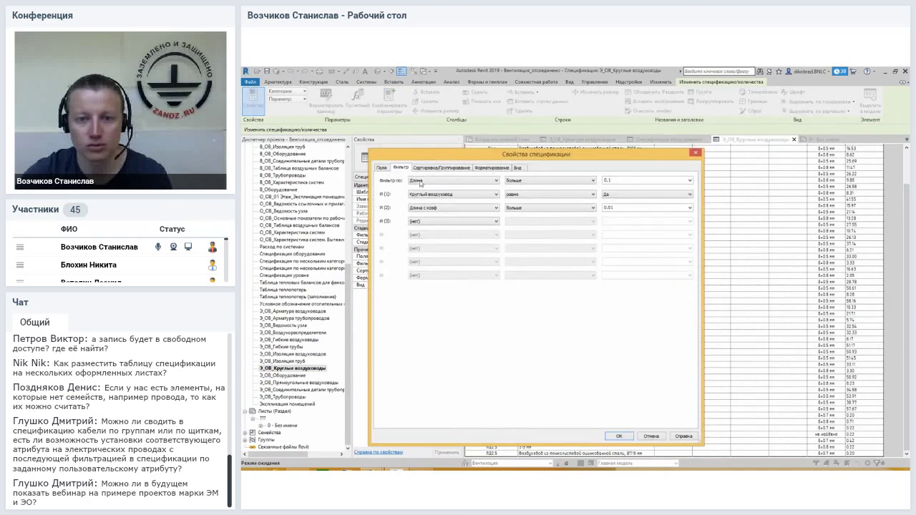
click(631, 270)
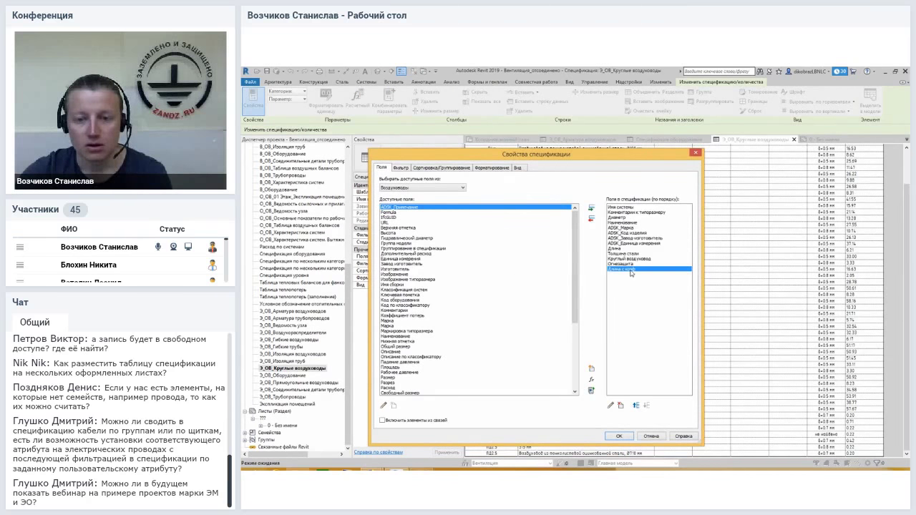
click(610, 405)
click(501, 265)
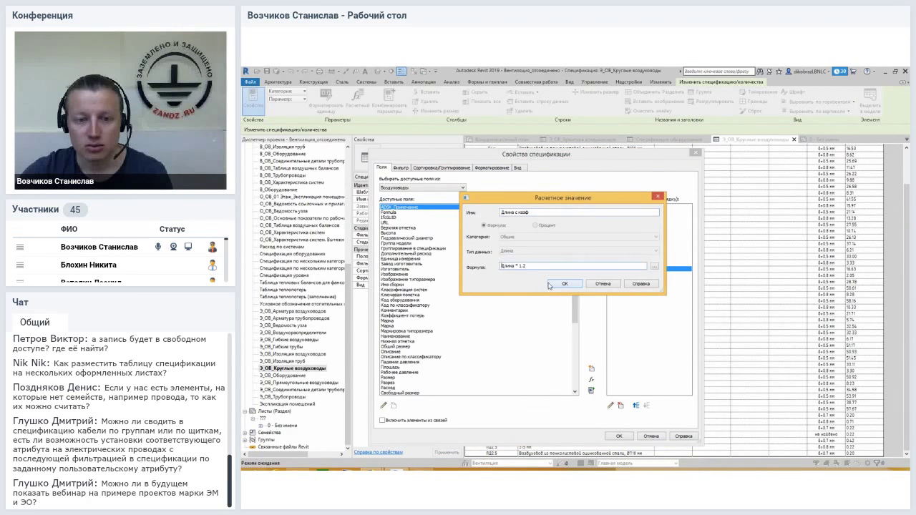
Wrap the formula in an if condition testing Длина * 1.2 < 0.1, then confirm and close
text(()
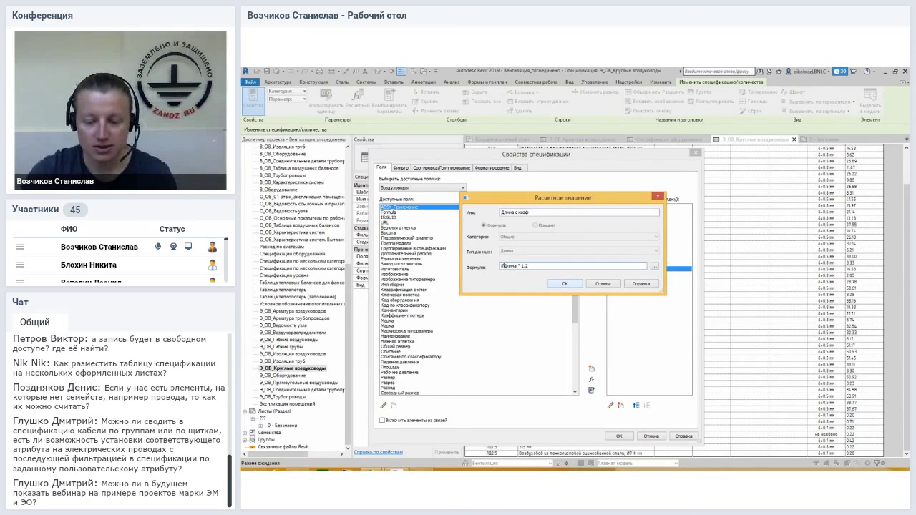
text(if)
text(<)
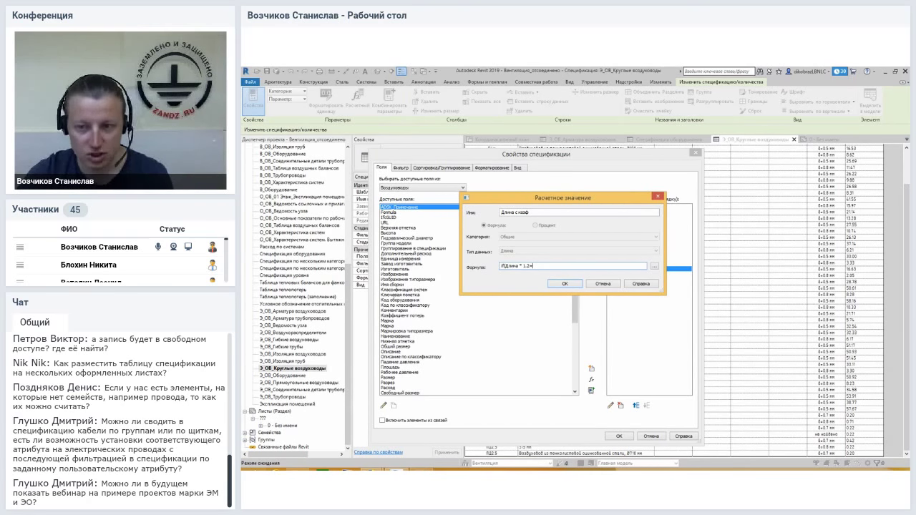
key(BackSpace)
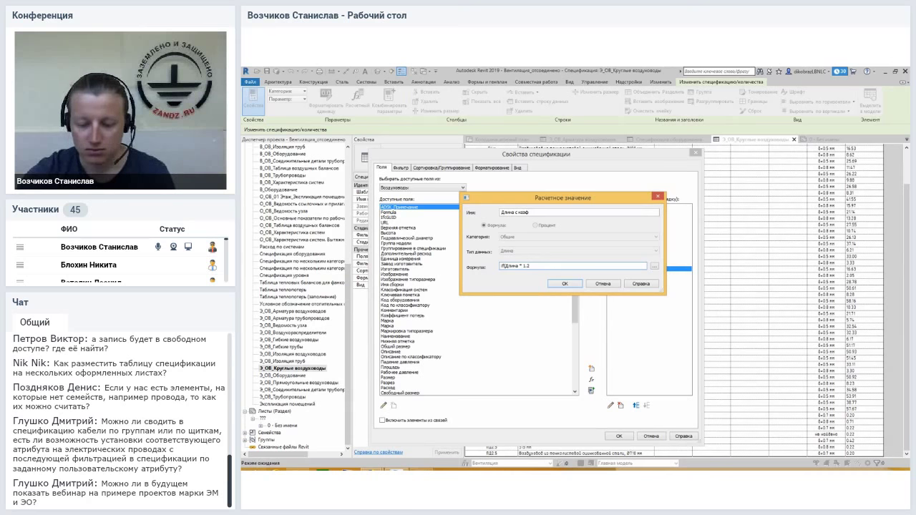
text(<0.1)
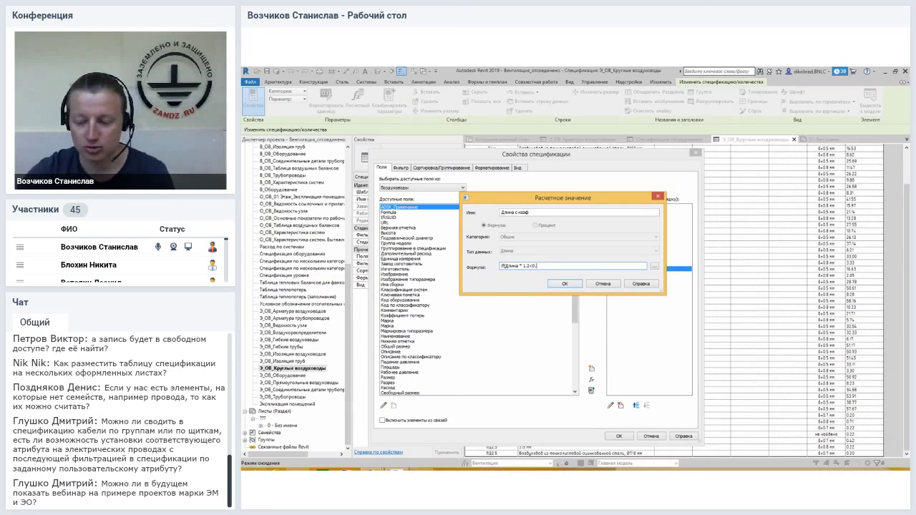
text(3)
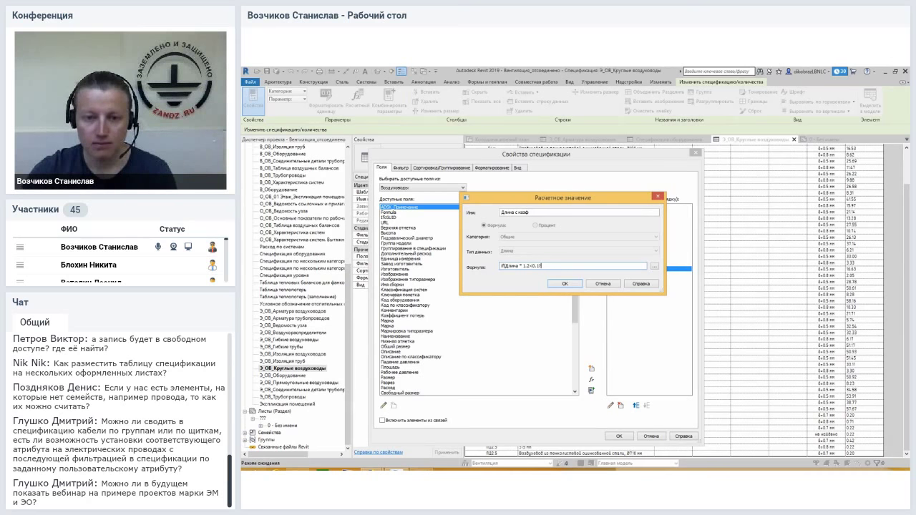
key(BackSpace)
text(,)
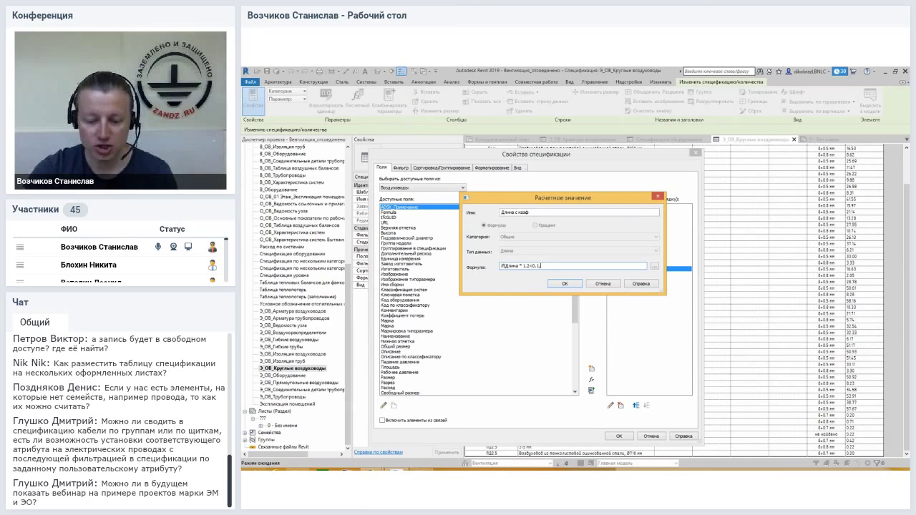
text(0)
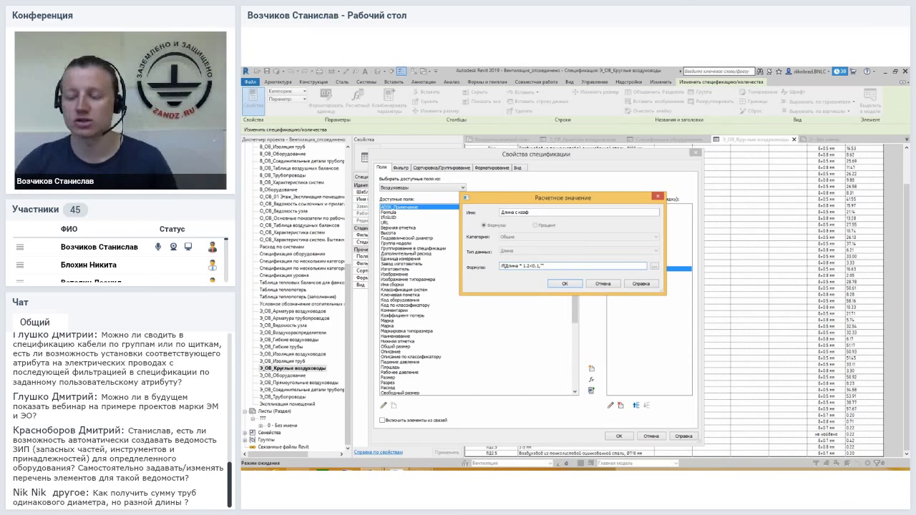
key(Return)
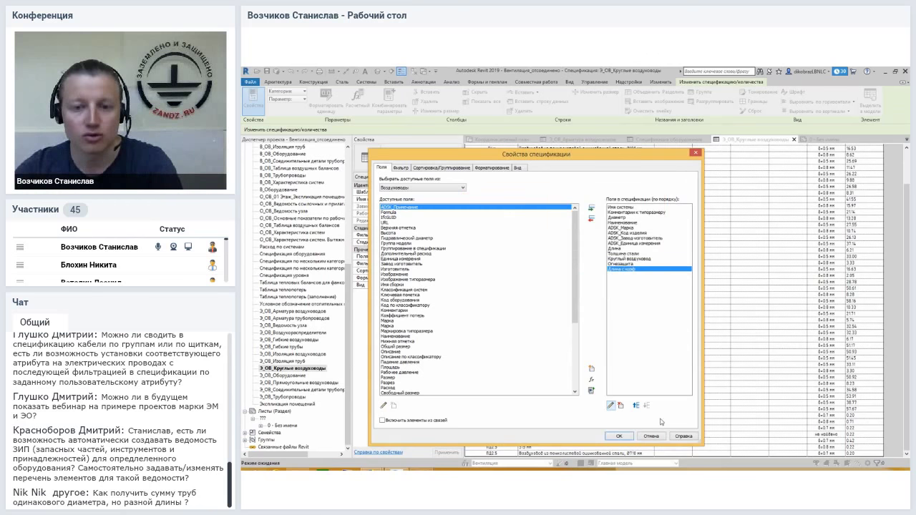
click(652, 438)
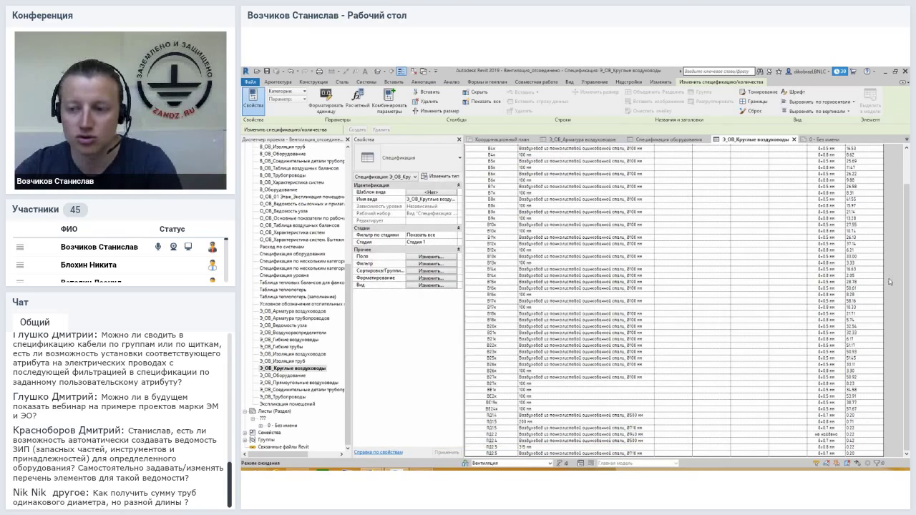
Return to the webinar's Общий chat and highlight the question about ЭМ and ЭО projects
mouse_move(371, 472)
click(358, 443)
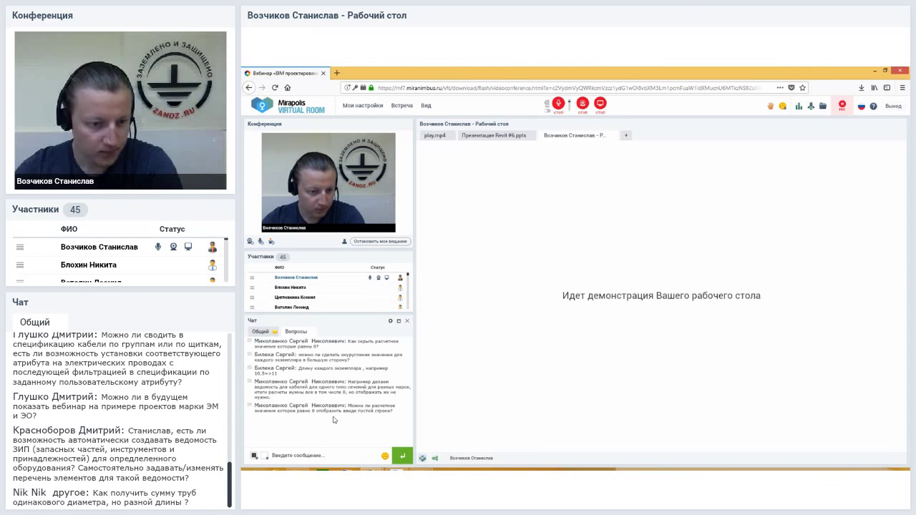
click(260, 332)
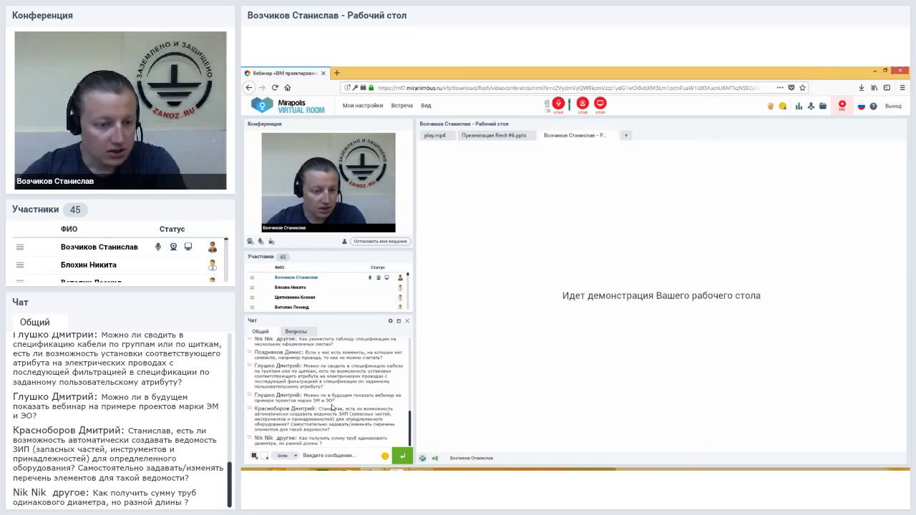
drag(334, 401, 303, 395)
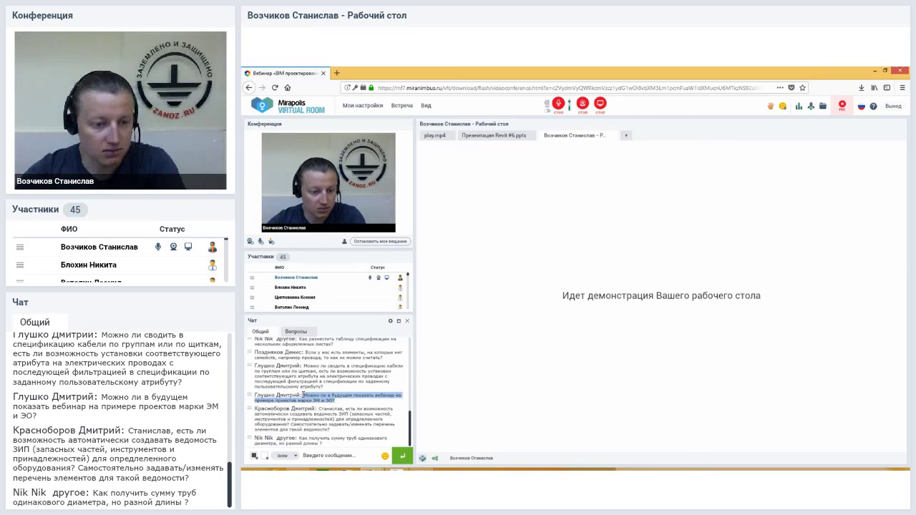
click(326, 405)
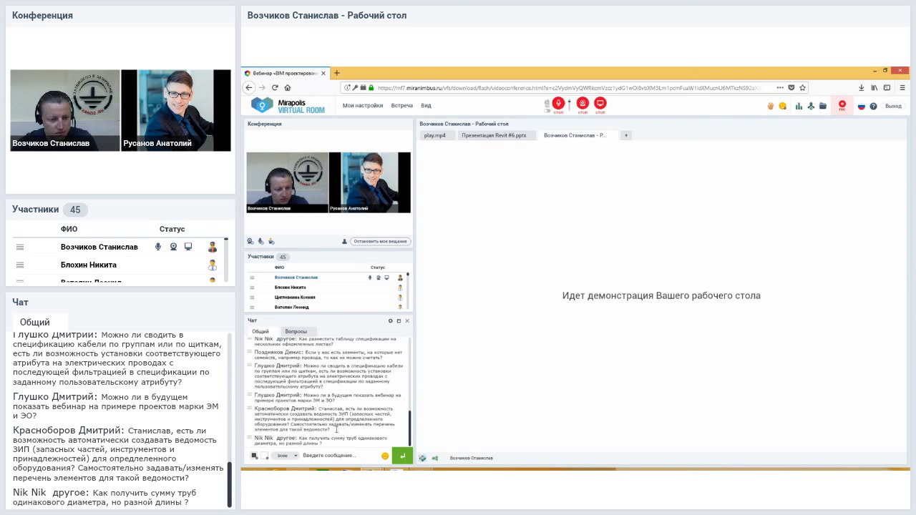
drag(329, 431, 319, 424)
click(333, 432)
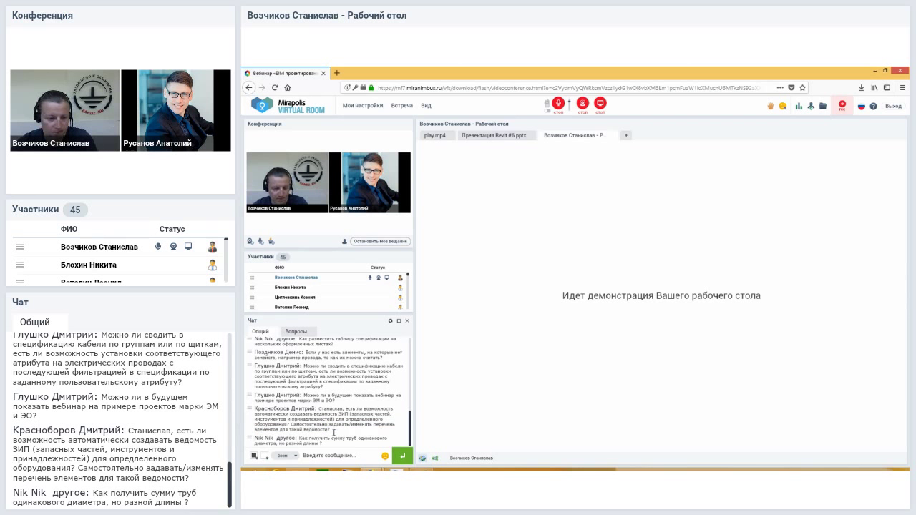
drag(334, 433, 312, 415)
click(312, 414)
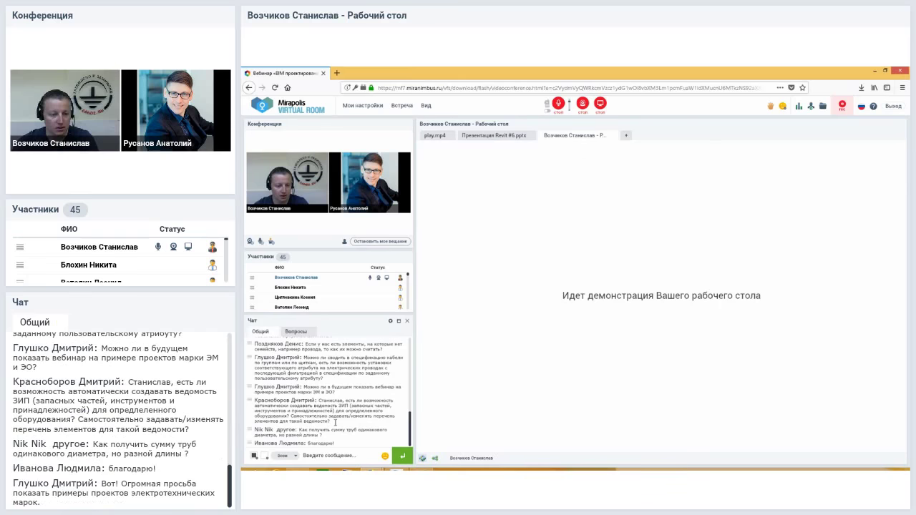
drag(329, 422, 317, 399)
click(319, 403)
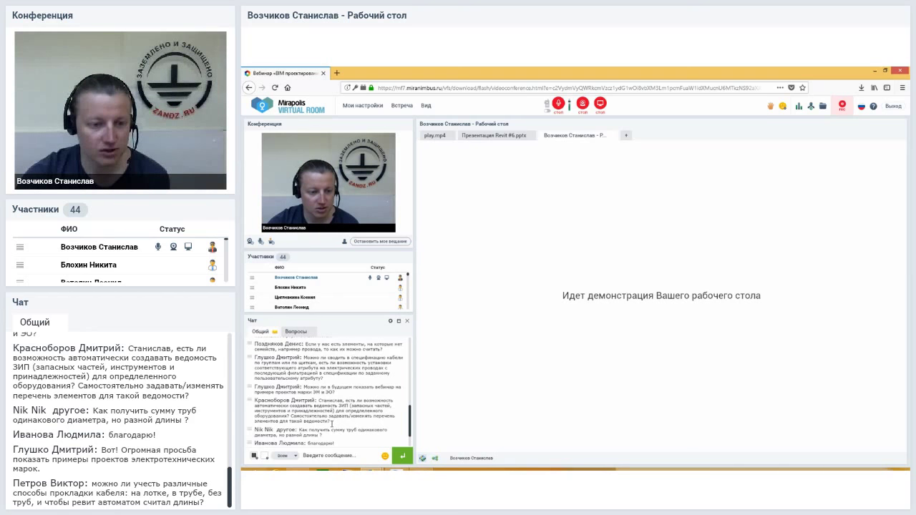
drag(331, 422, 255, 399)
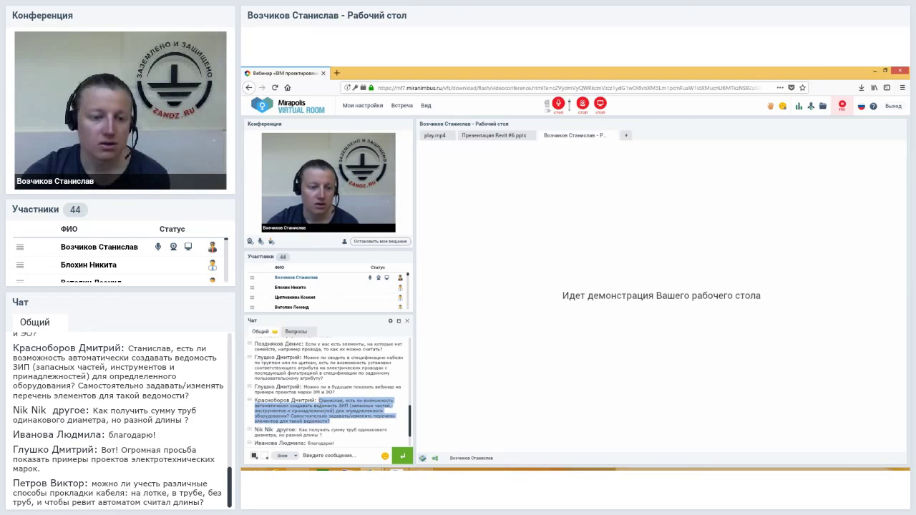
click(330, 416)
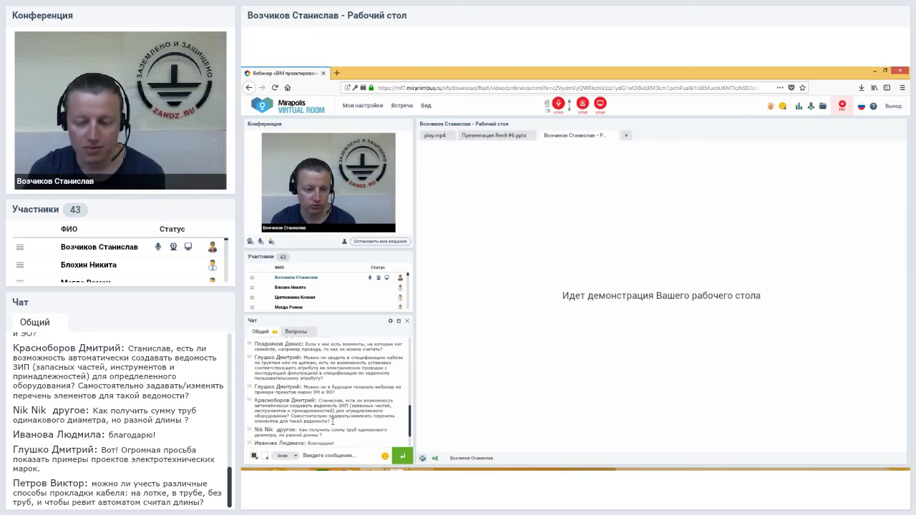
scroll(332, 422, down, 2)
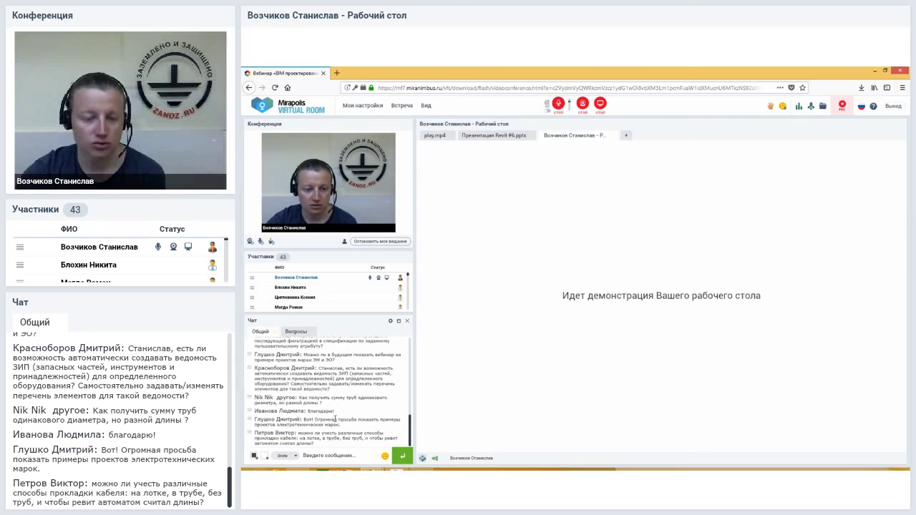